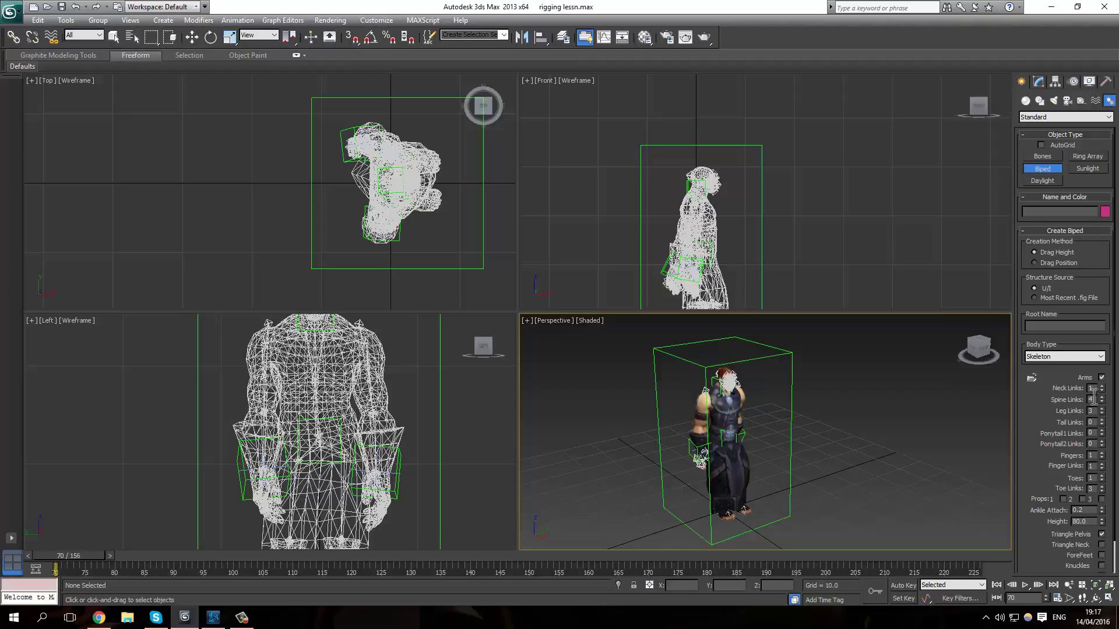
Create a biped about 40 units high over the character in the Left view, starting at the feet.
click(1109, 599)
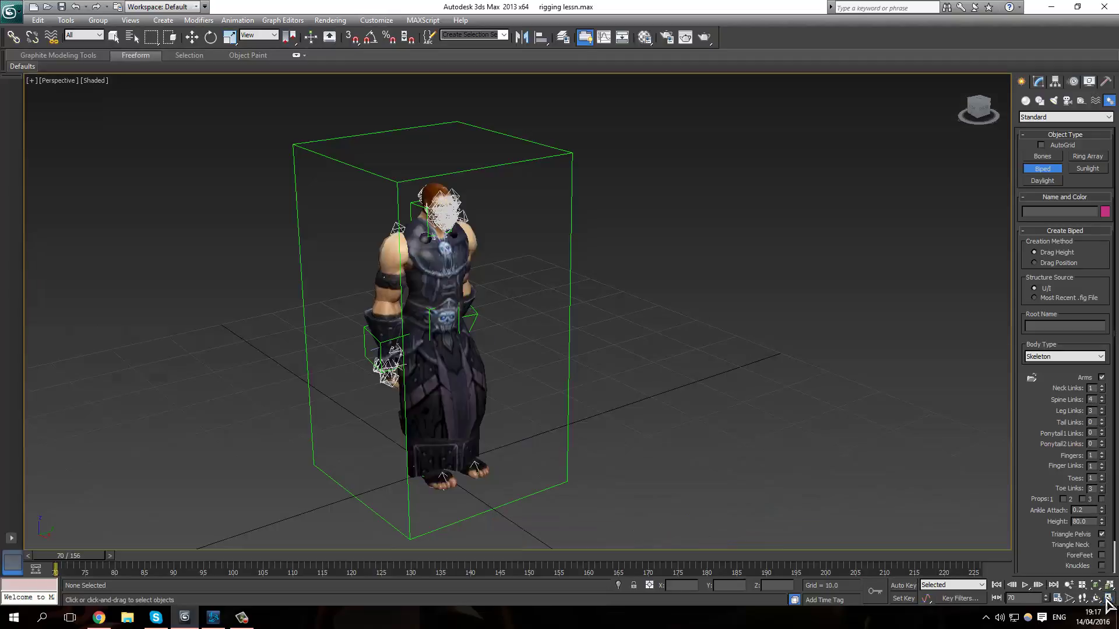
click(1109, 598)
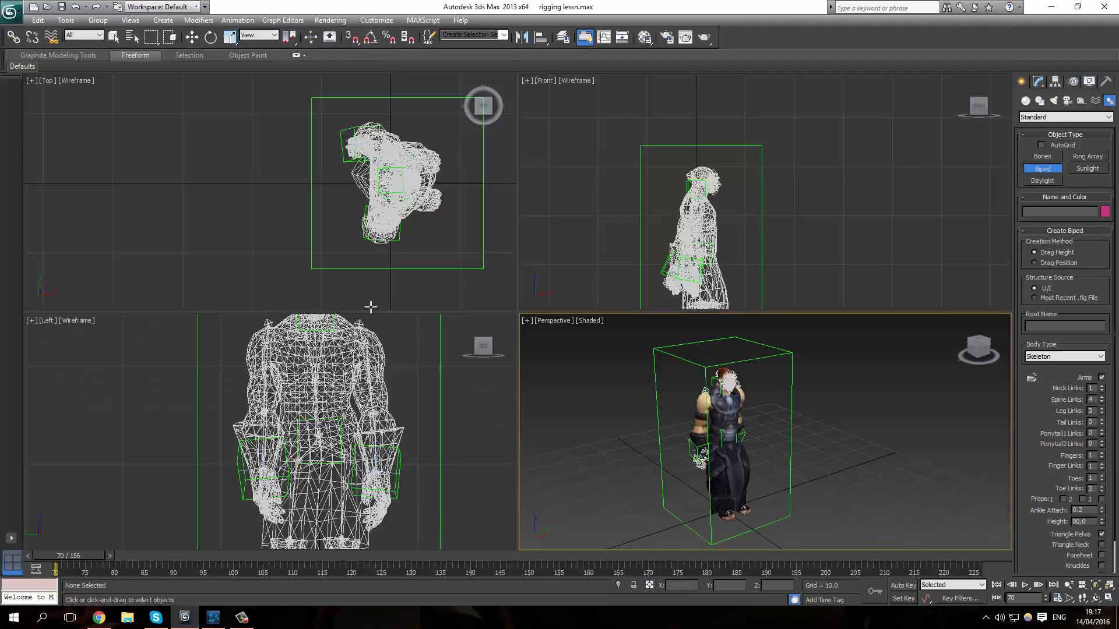
click(376, 423)
key(z)
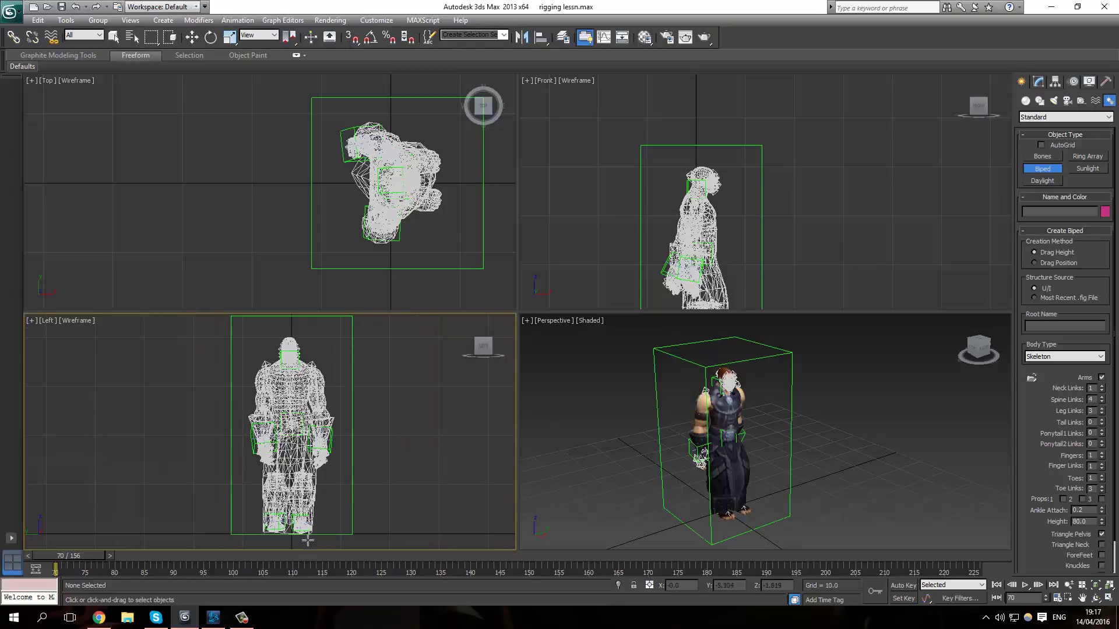
drag(294, 534, 399, 336)
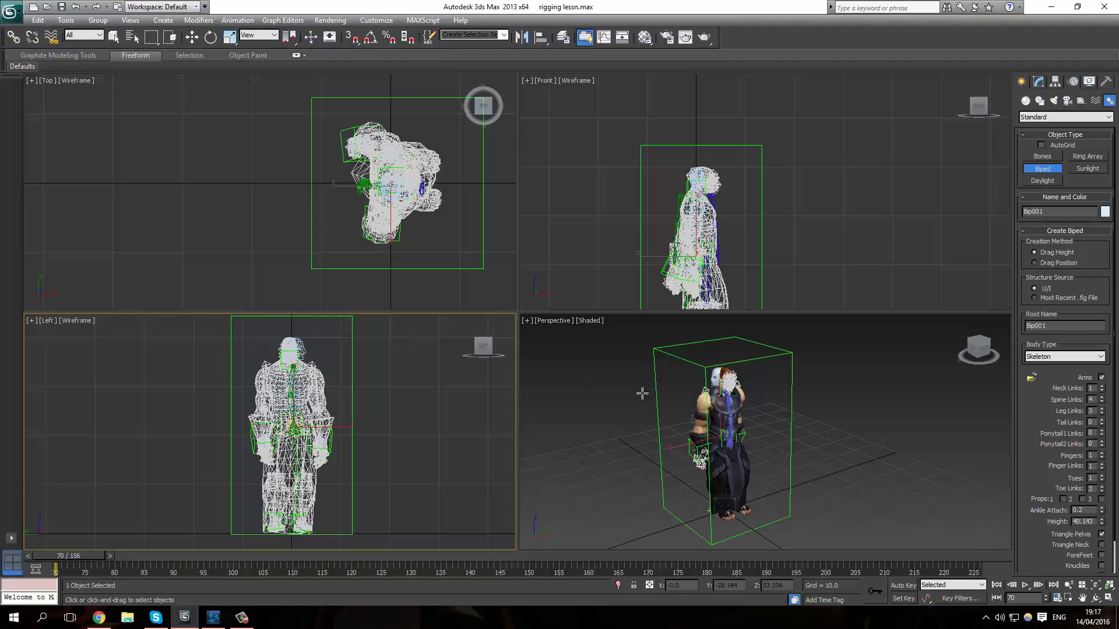
Examine the new biped's position and proportions against the character's head, torso, hips and legs in the Perspective and Left views.
scroll(642, 394, up, 10)
middle_drag(630, 452, 864, 474)
mouse_move(759, 452)
middle_down()
mouse_move(1007, 513)
mouse_move(690, 537)
middle_up()
scroll(690, 538, down, 2)
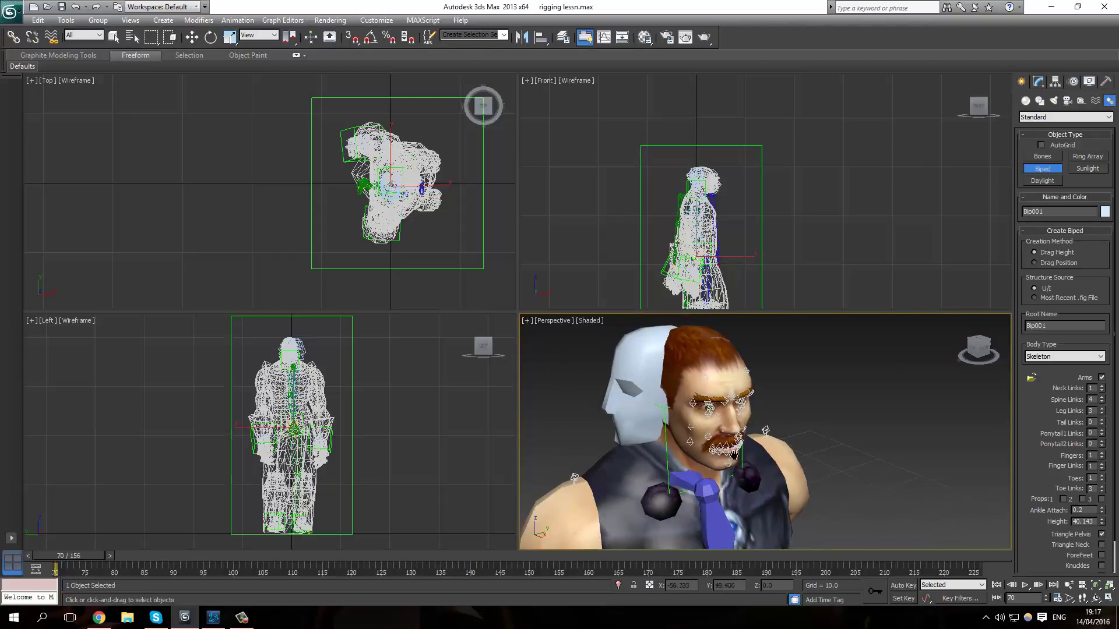
scroll(735, 457, down, 5)
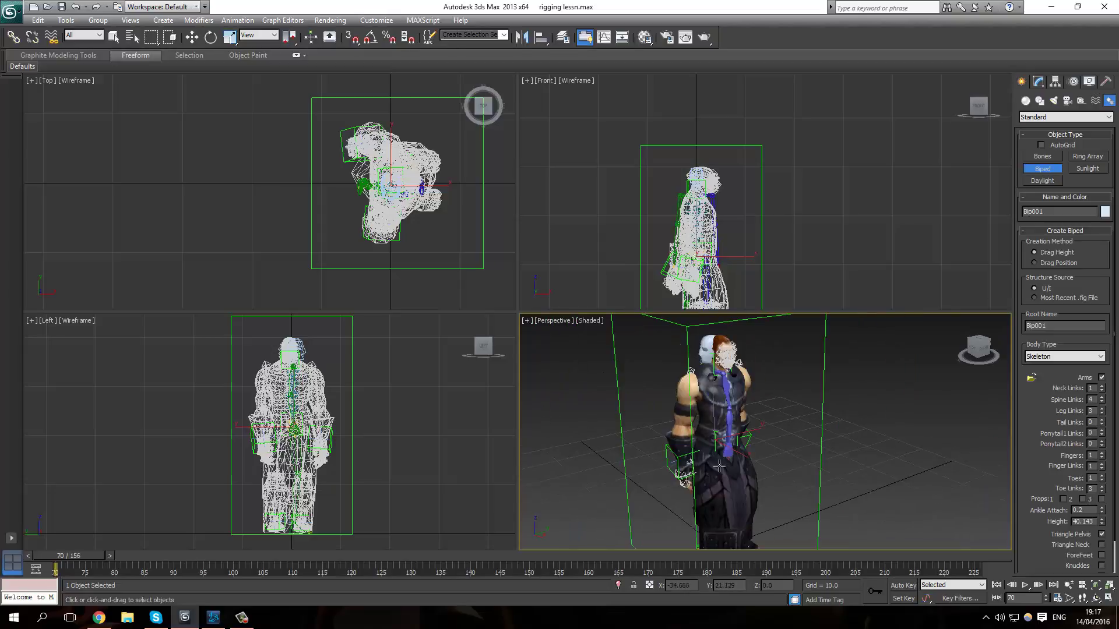
middle_drag(720, 466, 749, 445)
scroll(314, 438, up, 10)
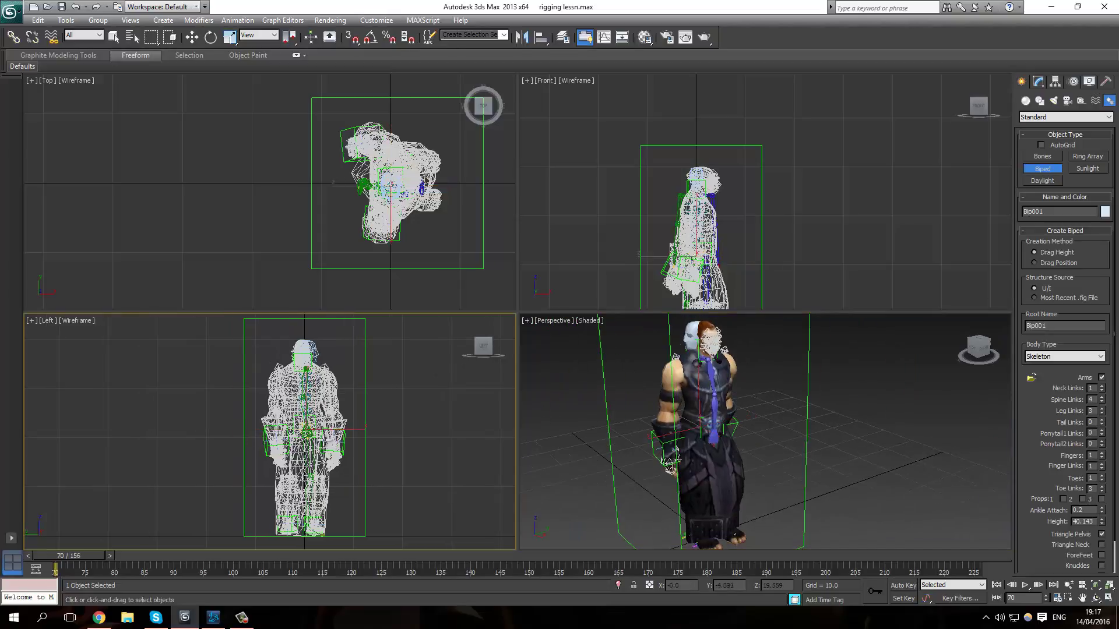
middle_drag(392, 432, 326, 451)
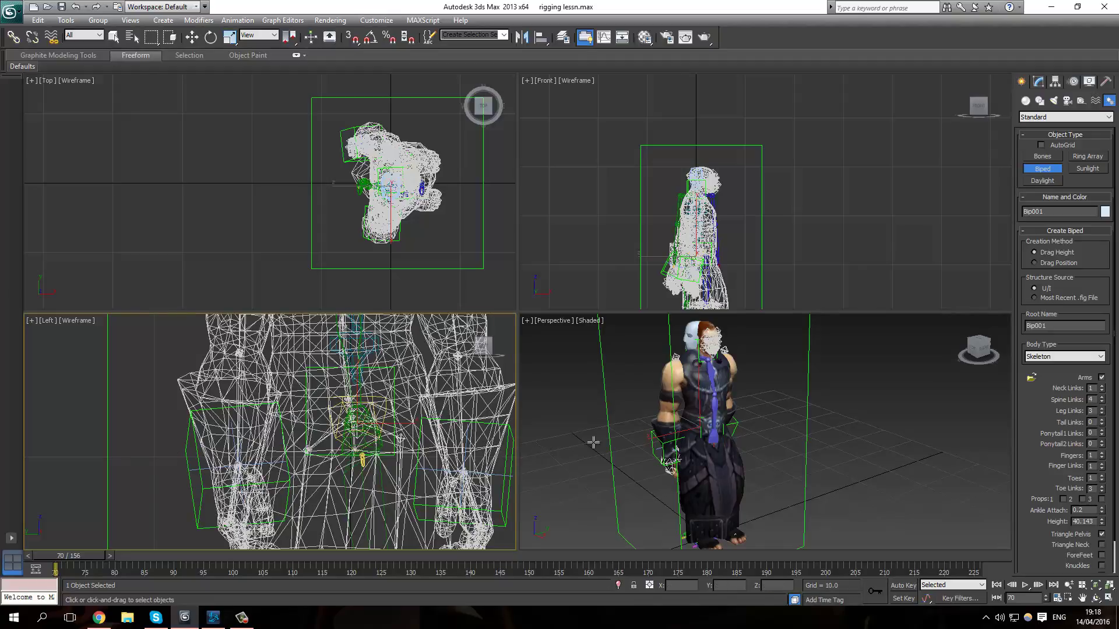
middle_drag(717, 420, 708, 384)
scroll(350, 431, down, 6)
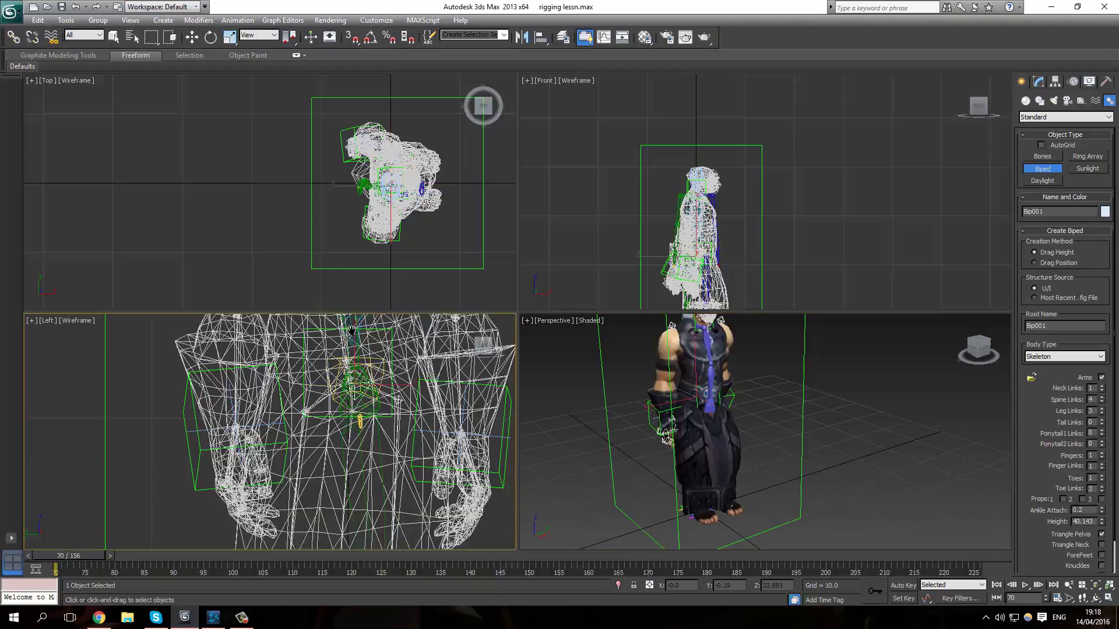
scroll(329, 431, up, 2)
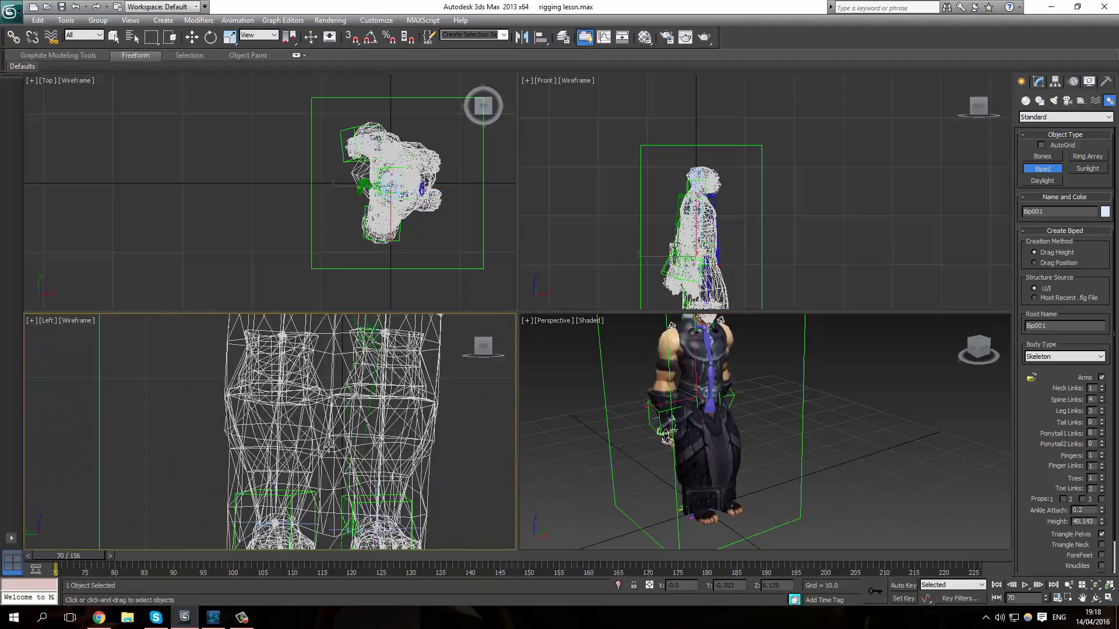
scroll(382, 432, up, 3)
alt+middle_drag(637, 382, 647, 402)
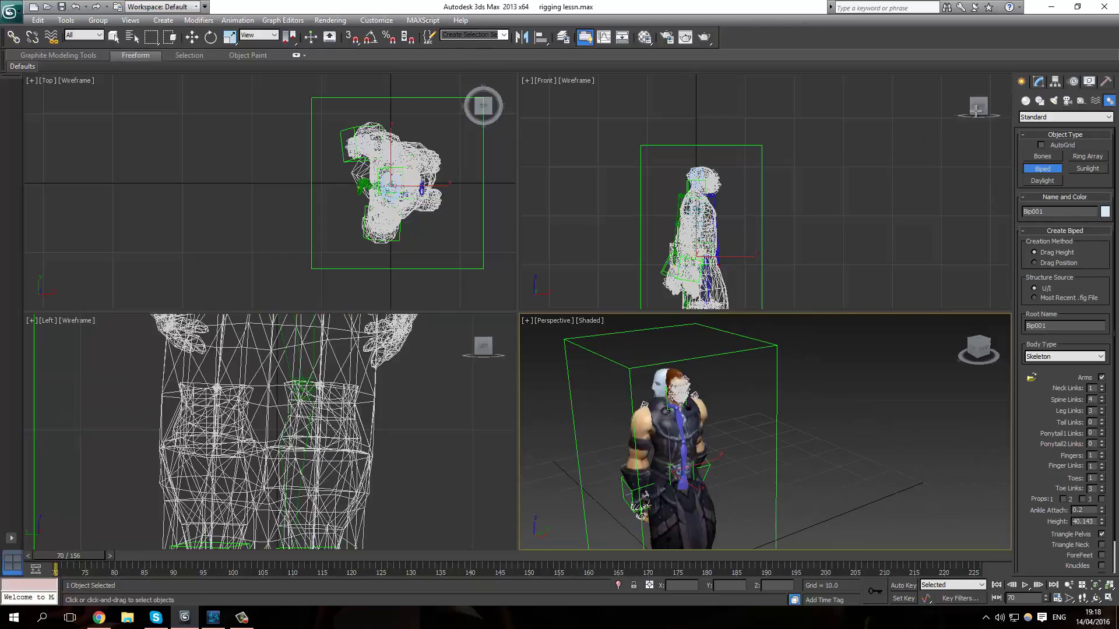
Activate the Move tool and show the motion parameters of the biped root Bip001.
click(1105, 82)
click(1042, 83)
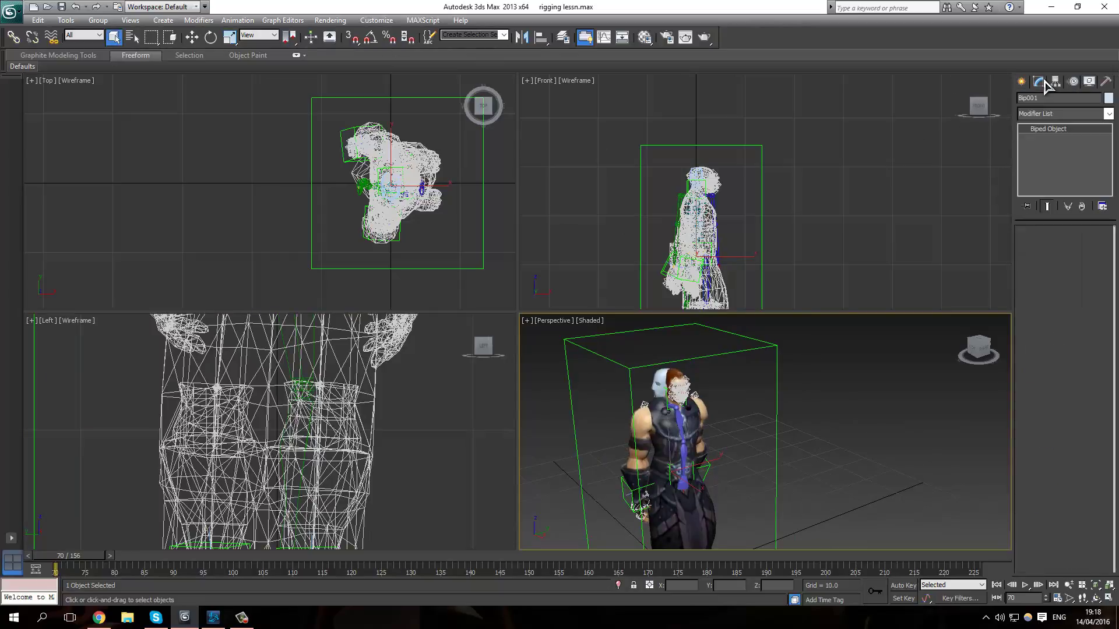
click(1054, 83)
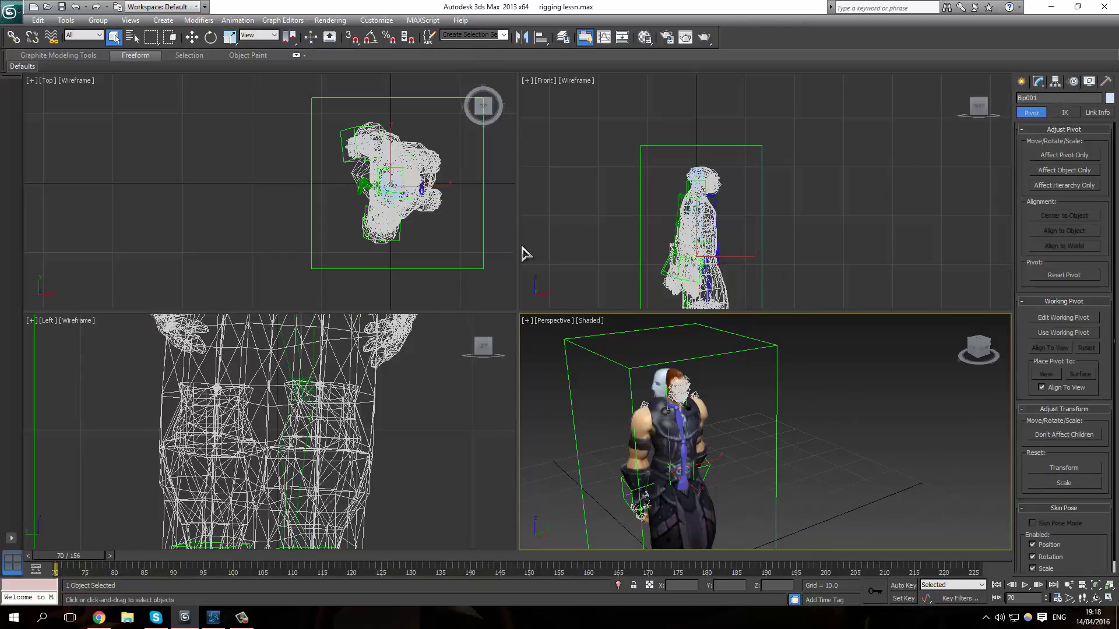
click(192, 37)
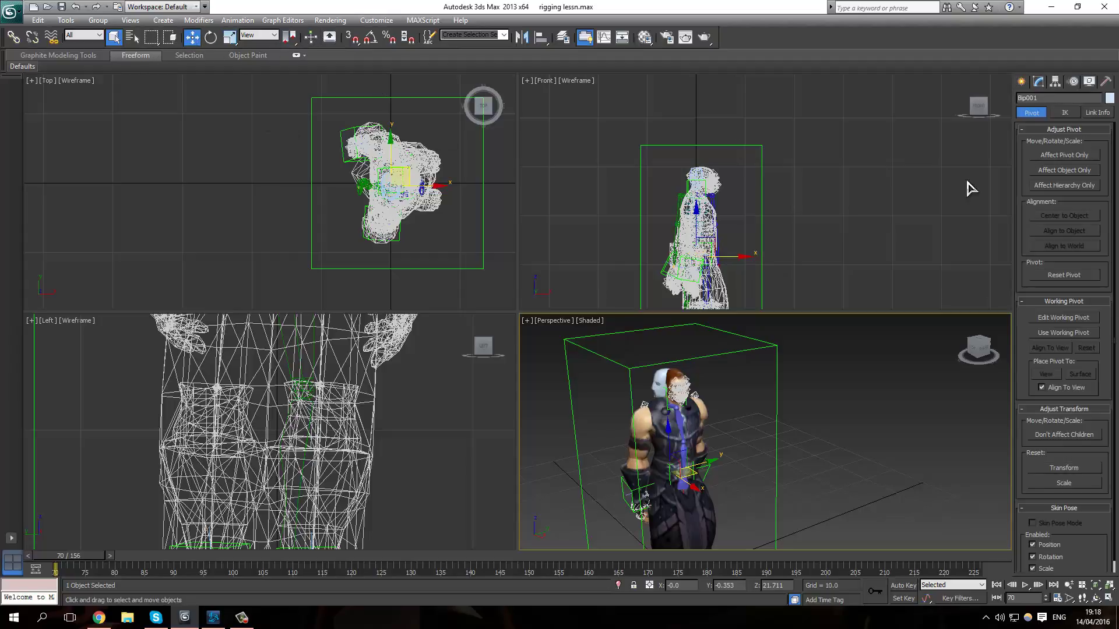
click(1071, 83)
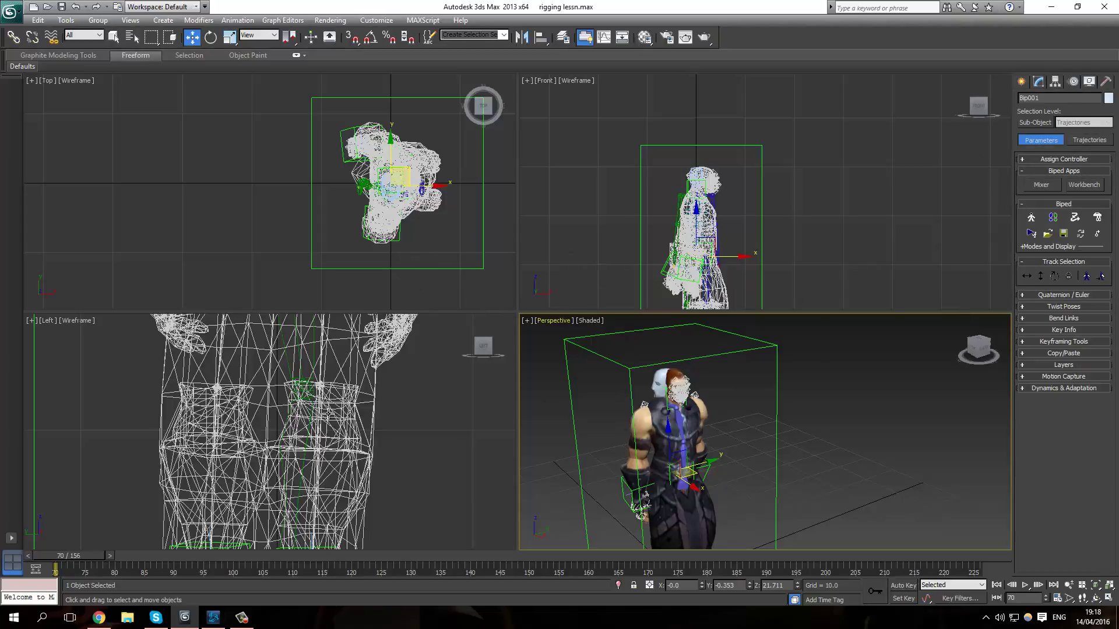
Hide the humanmale_hd character mesh, leaving only the skeletons displayed.
middle_drag(328, 413, 363, 495)
right_click(382, 419)
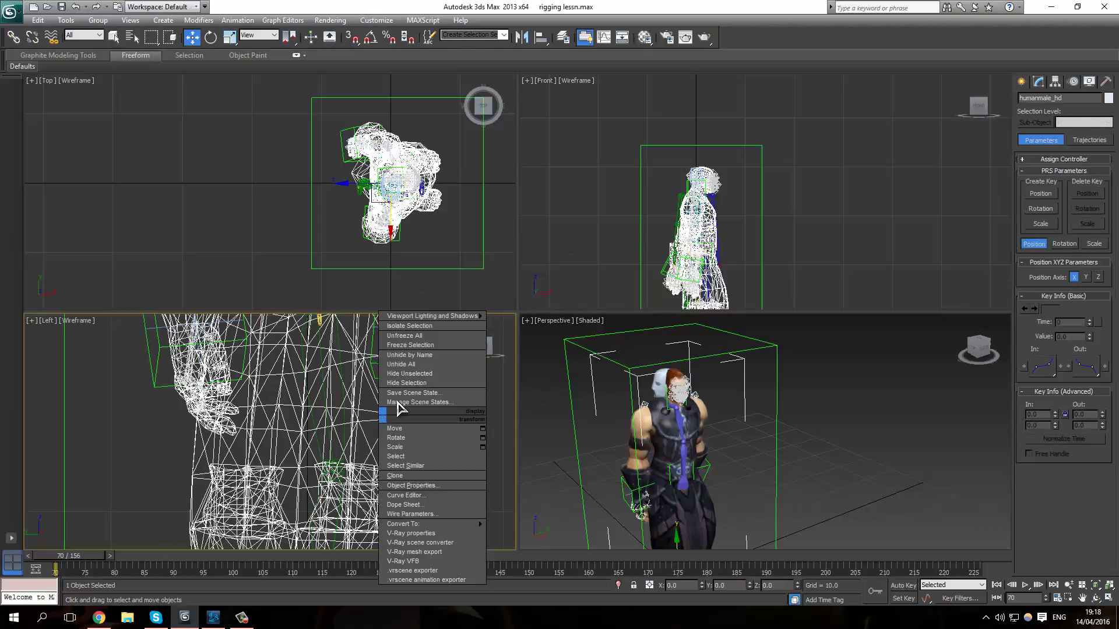
click(431, 411)
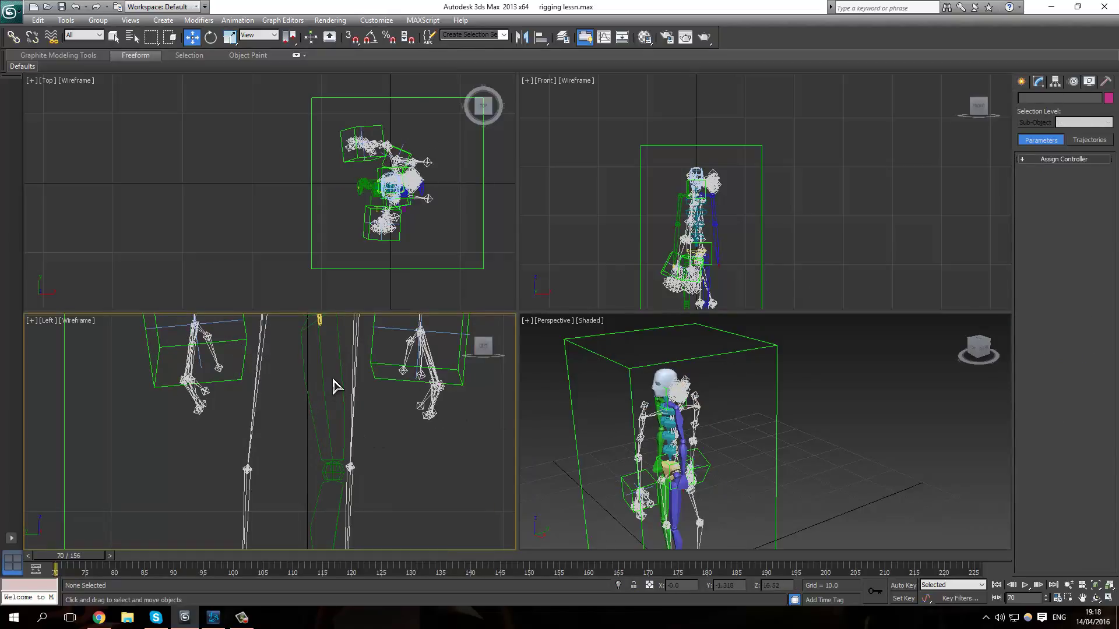
Select all biped parts by name, filtering the scene objects with "bip".
scroll(333, 408, down, 3)
click(133, 37)
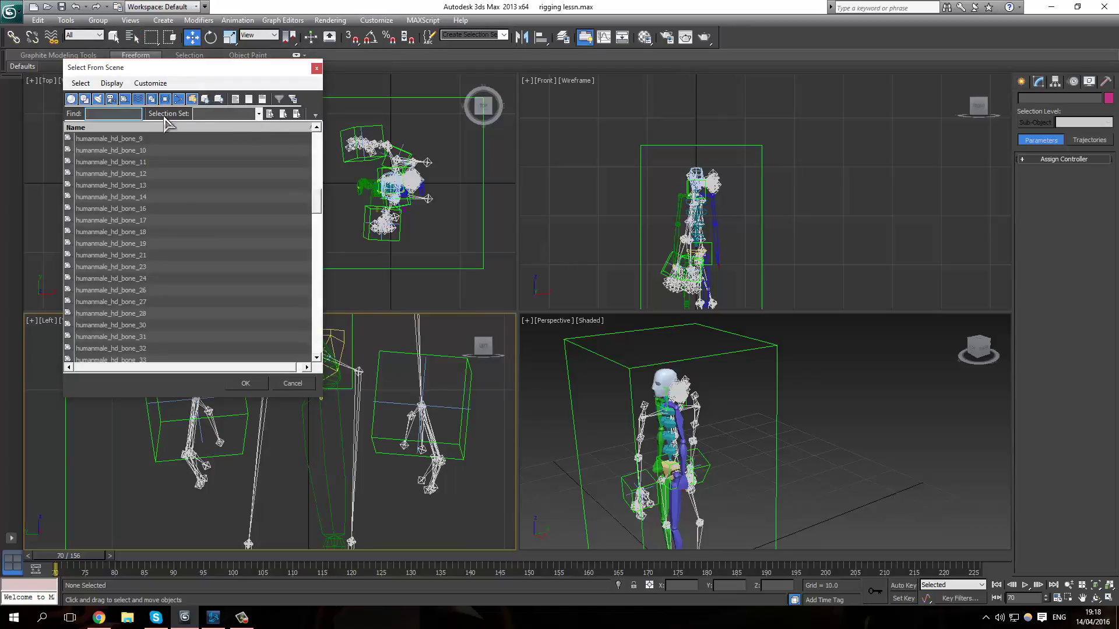
text(bip)
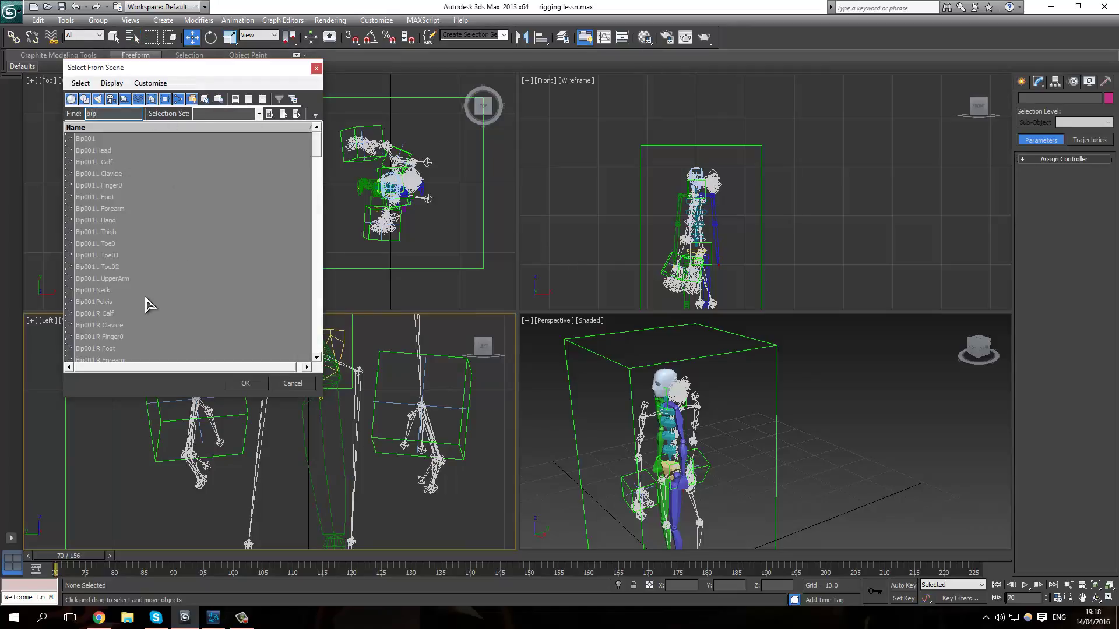
double_click(85, 140)
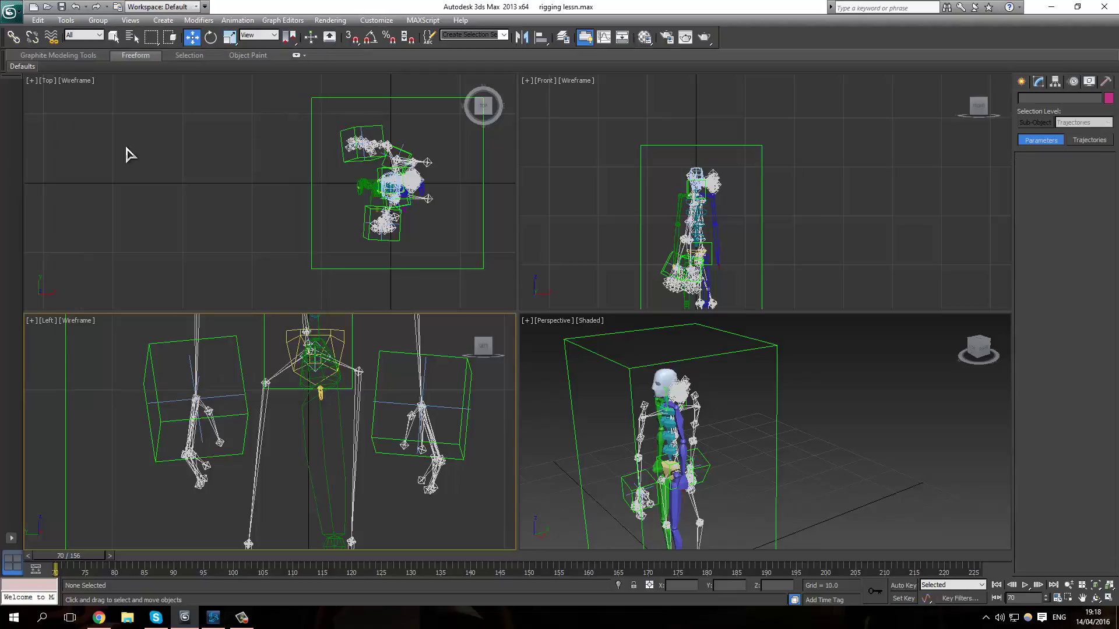
scroll(309, 387, up, 2)
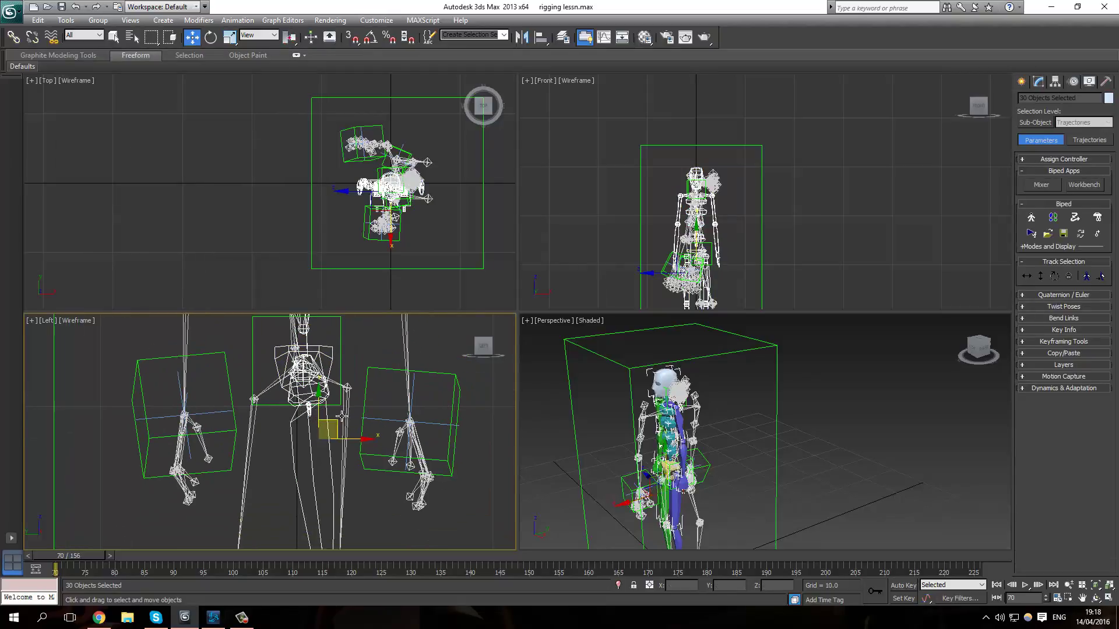
scroll(323, 367, up, 6)
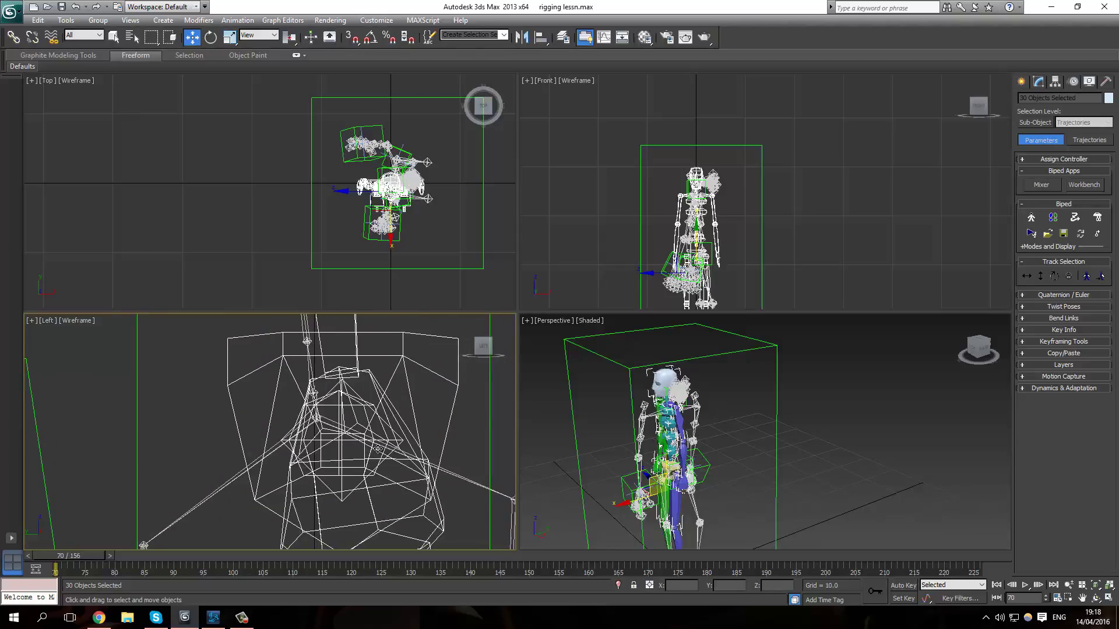
scroll(377, 448, down, 5)
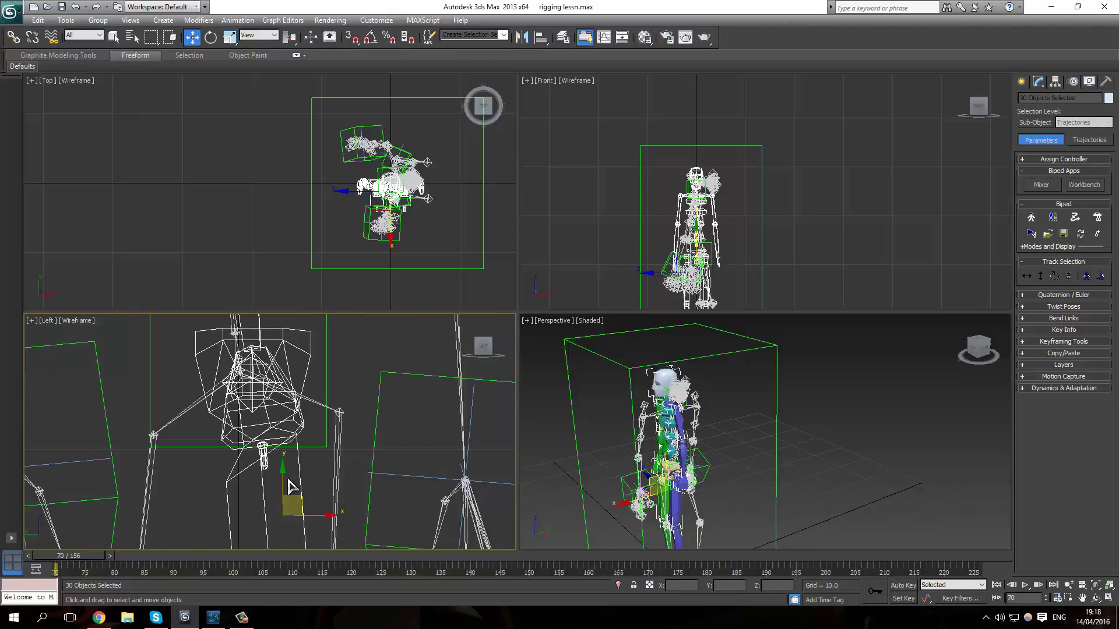
Activate the Rotate tool and turn on angle snap and 3D snap.
click(210, 37)
click(297, 511)
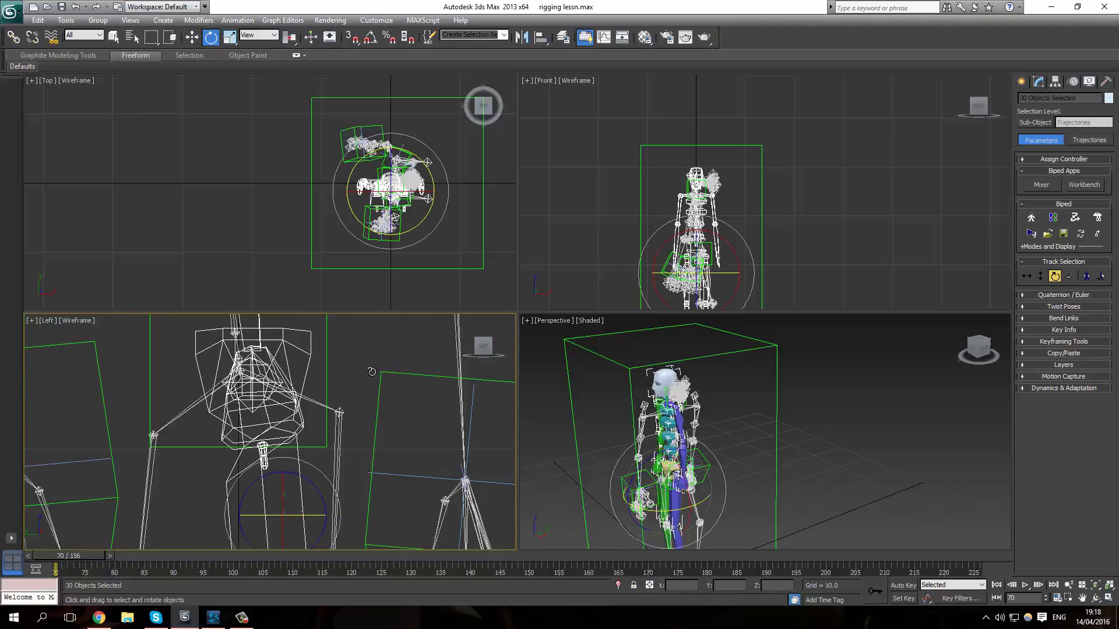
click(370, 37)
click(352, 37)
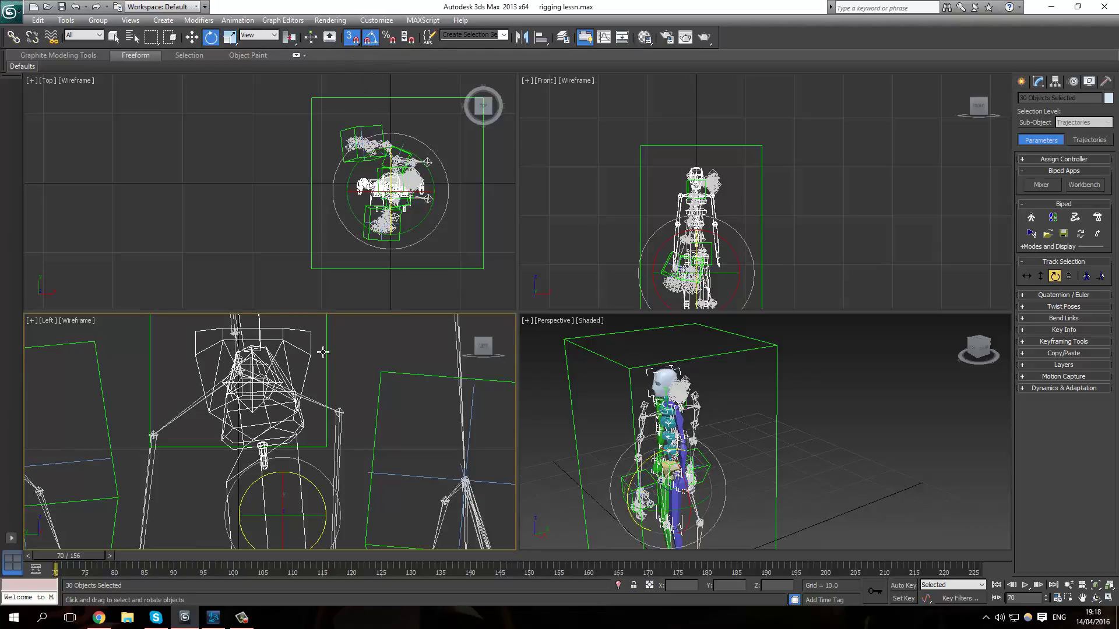
Try to rotate all selected biped parts together, first in the View and also in the Local coordinate system.
drag(274, 526, 251, 466)
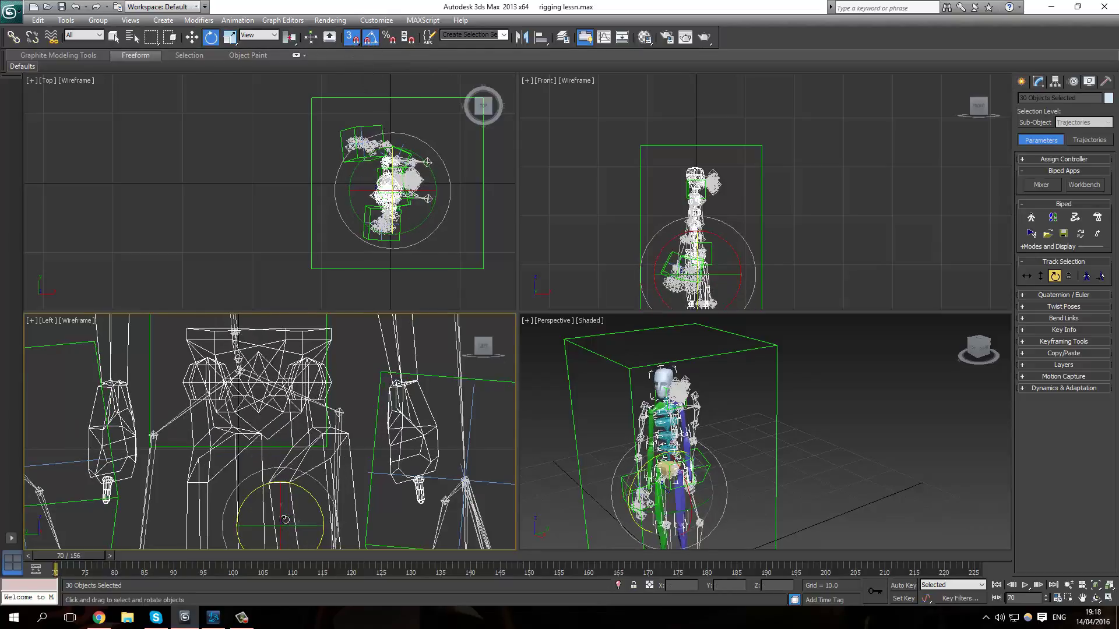
right_click(249, 463)
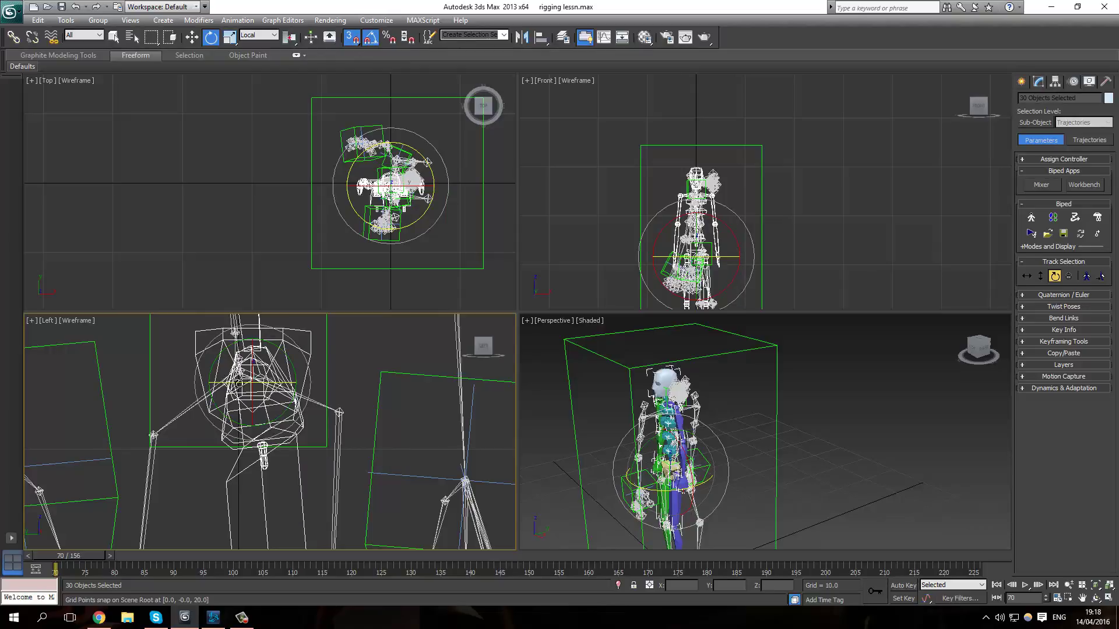
drag(239, 383, 243, 383)
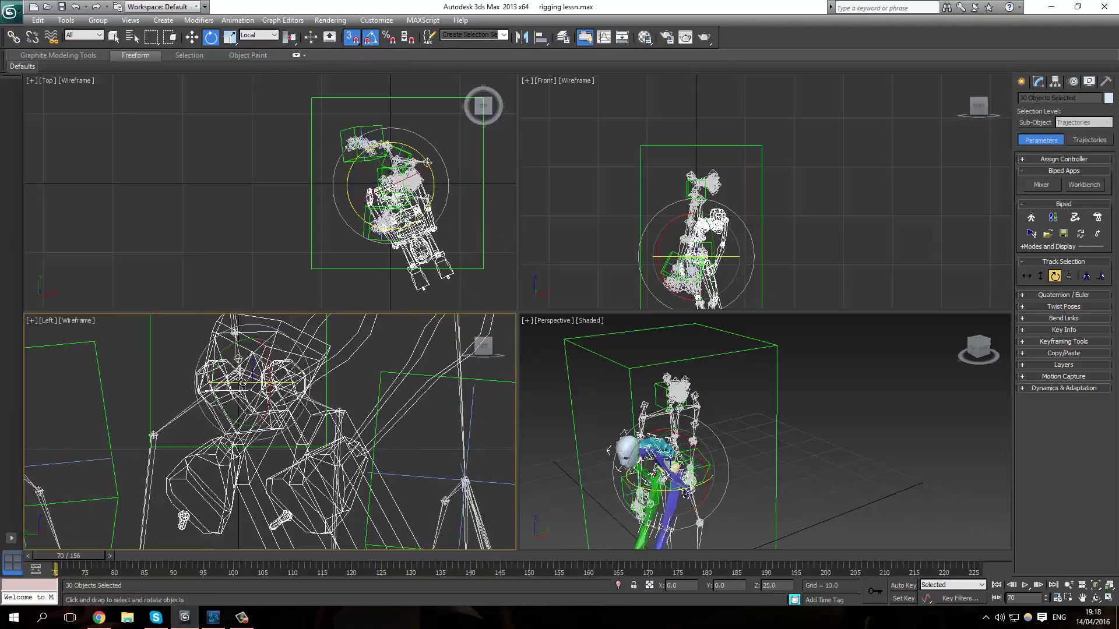
right_click(243, 382)
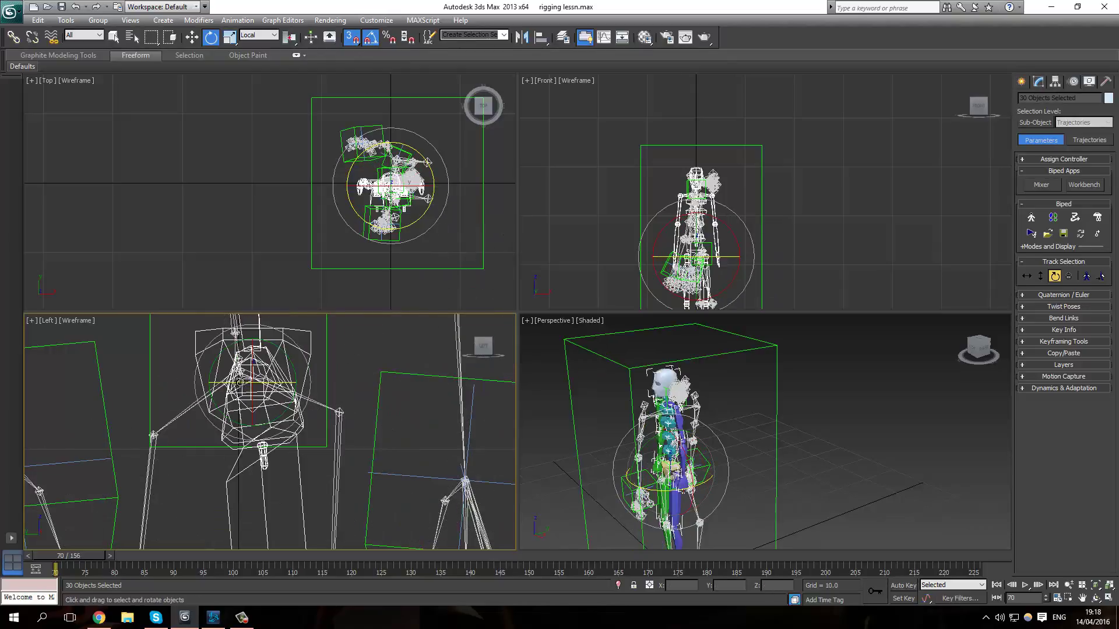
Select only the root Bip001 by name and rotate it about the vertical axis to face the same way as the character's bones.
click(133, 40)
click(205, 175)
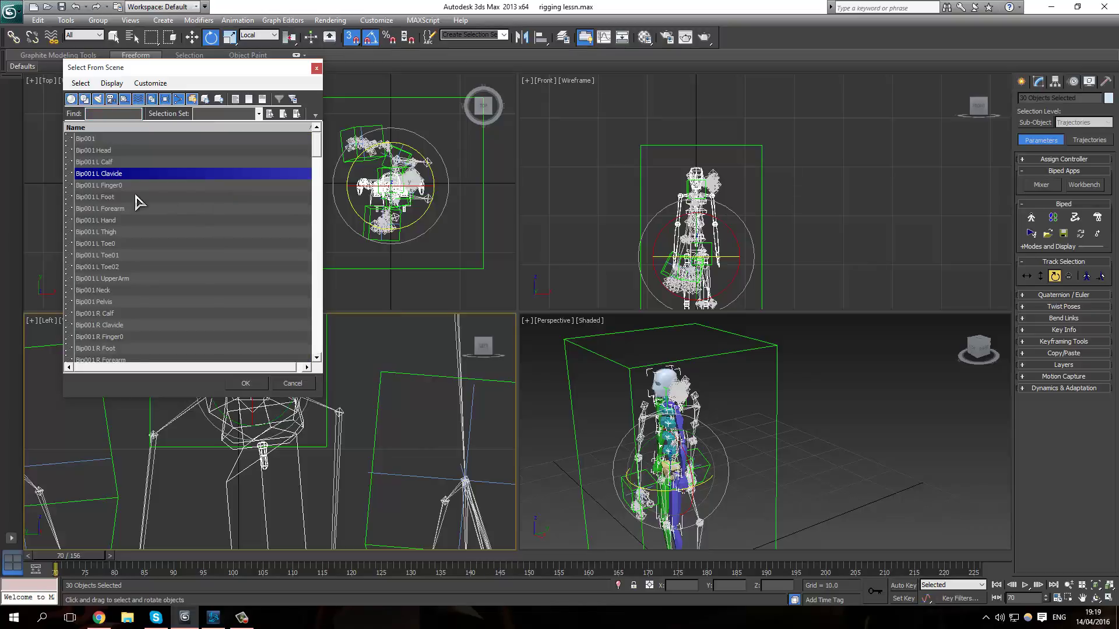
click(100, 140)
double_click(101, 140)
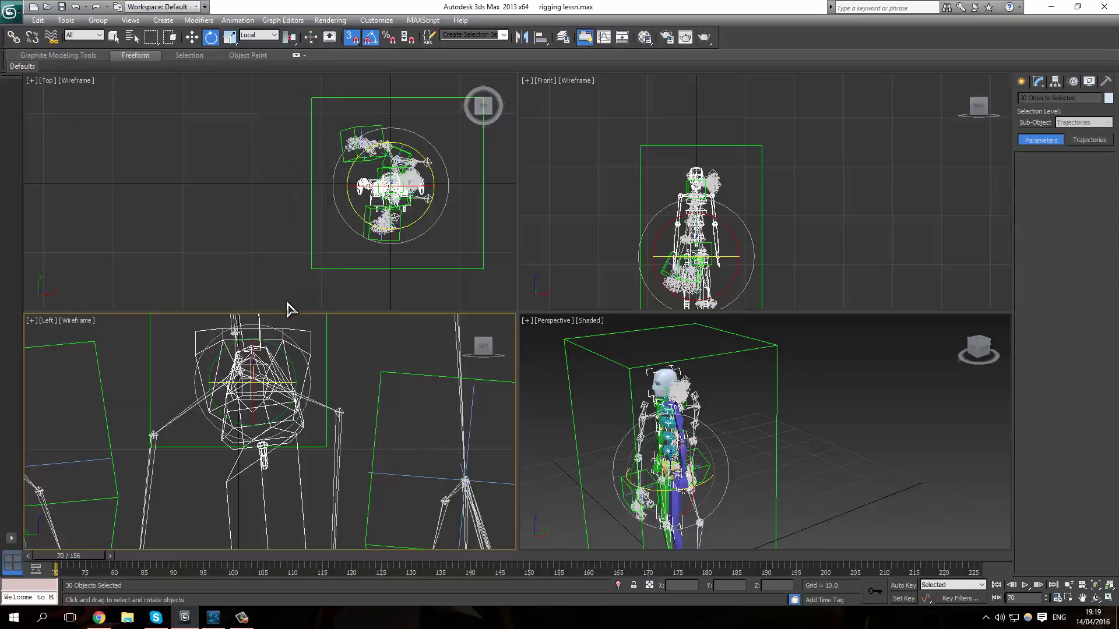
drag(260, 382, 314, 385)
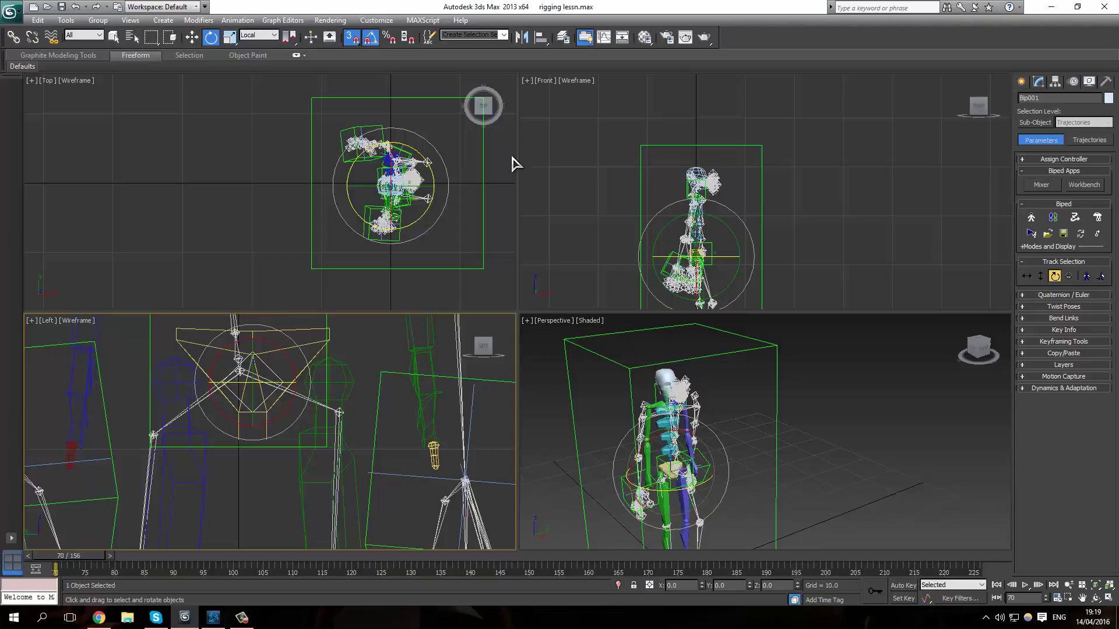
Turn off angle snap and 3D snap and activate the Move tool with Bip001 selected.
click(371, 39)
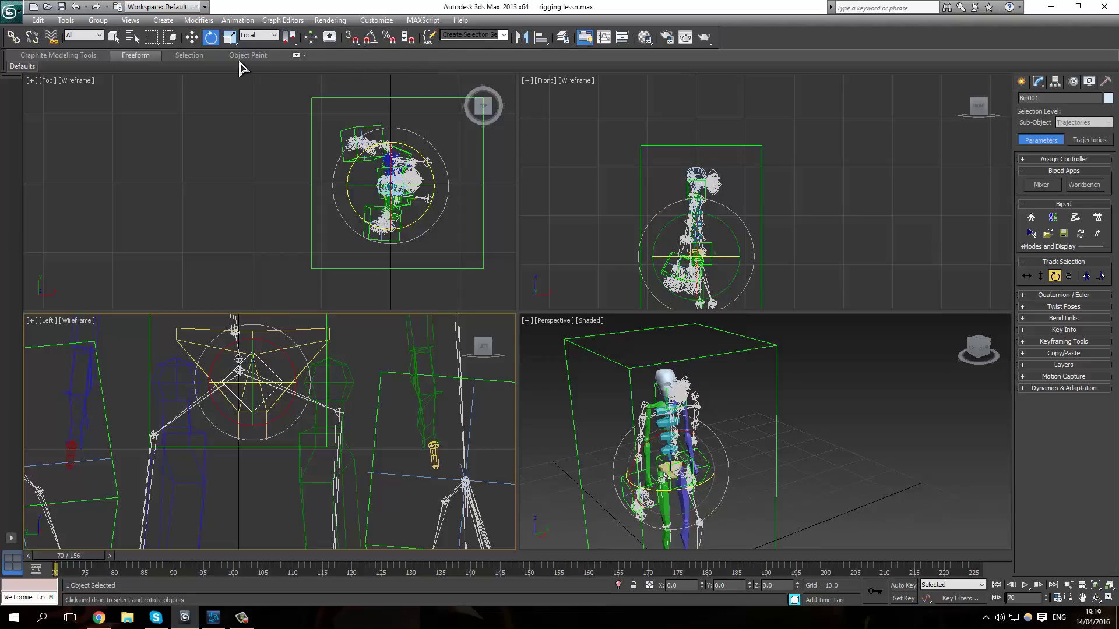
click(192, 37)
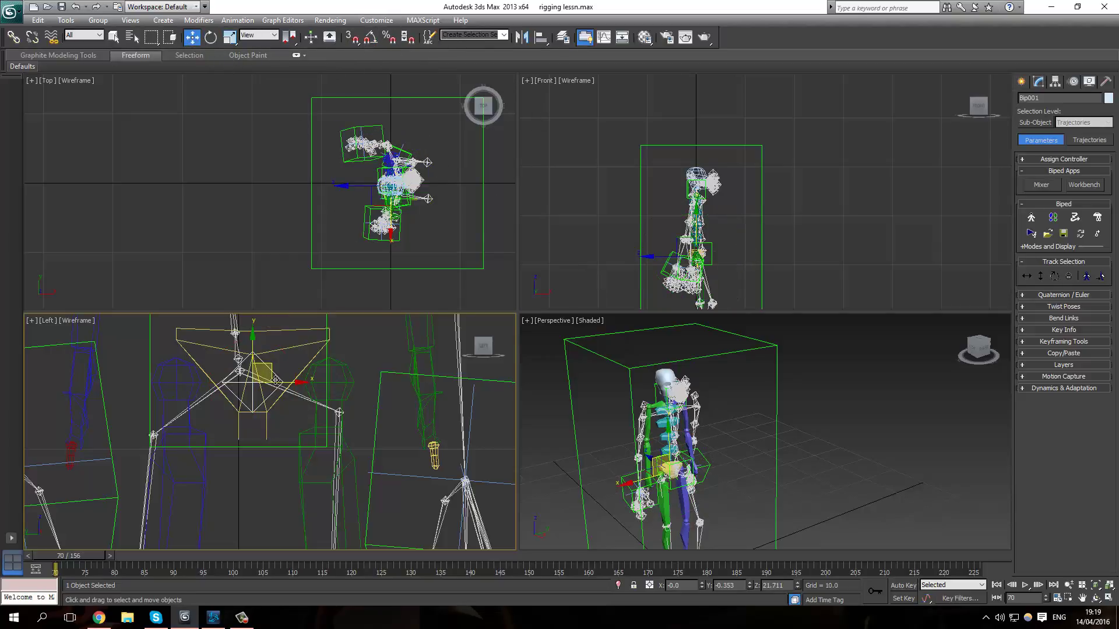
scroll(276, 380, down, 8)
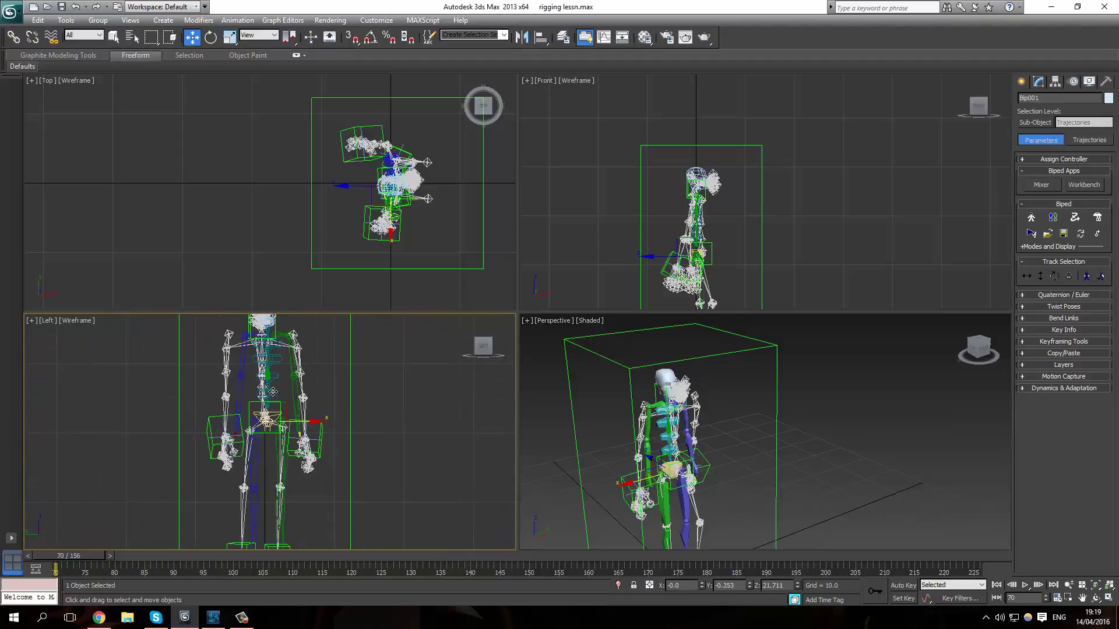
scroll(273, 392, up, 3)
middle_drag(272, 392, 292, 428)
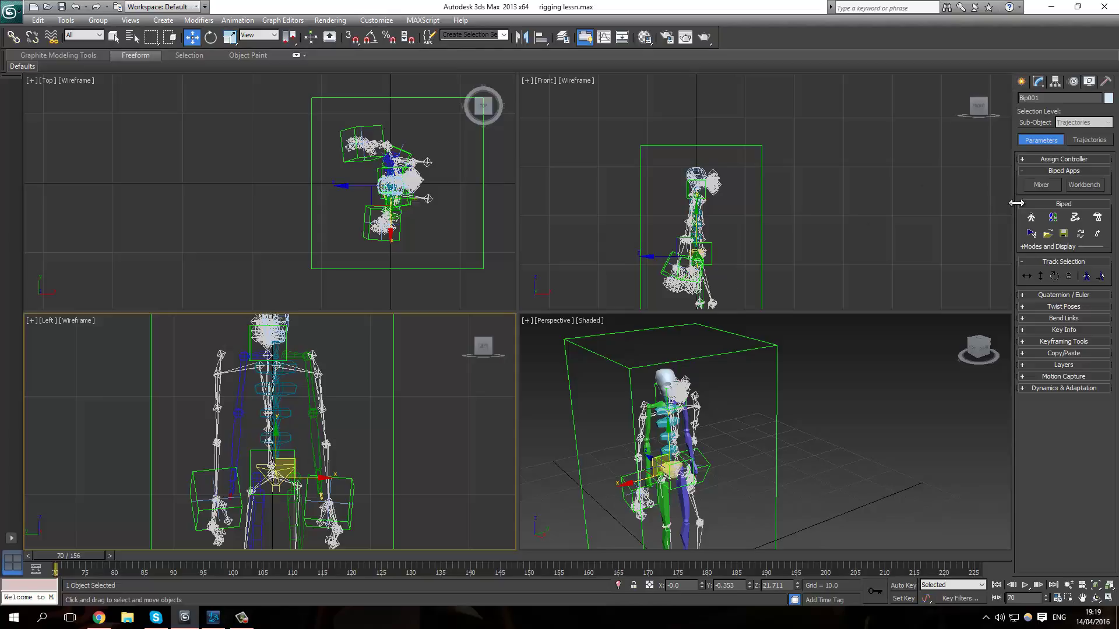
click(1033, 218)
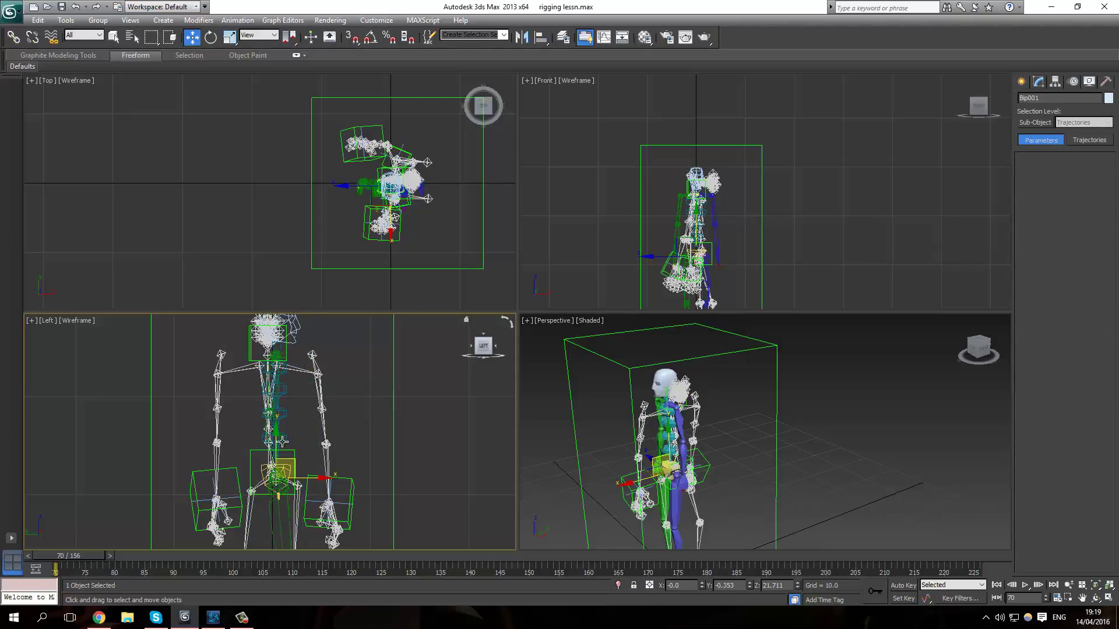
click(285, 434)
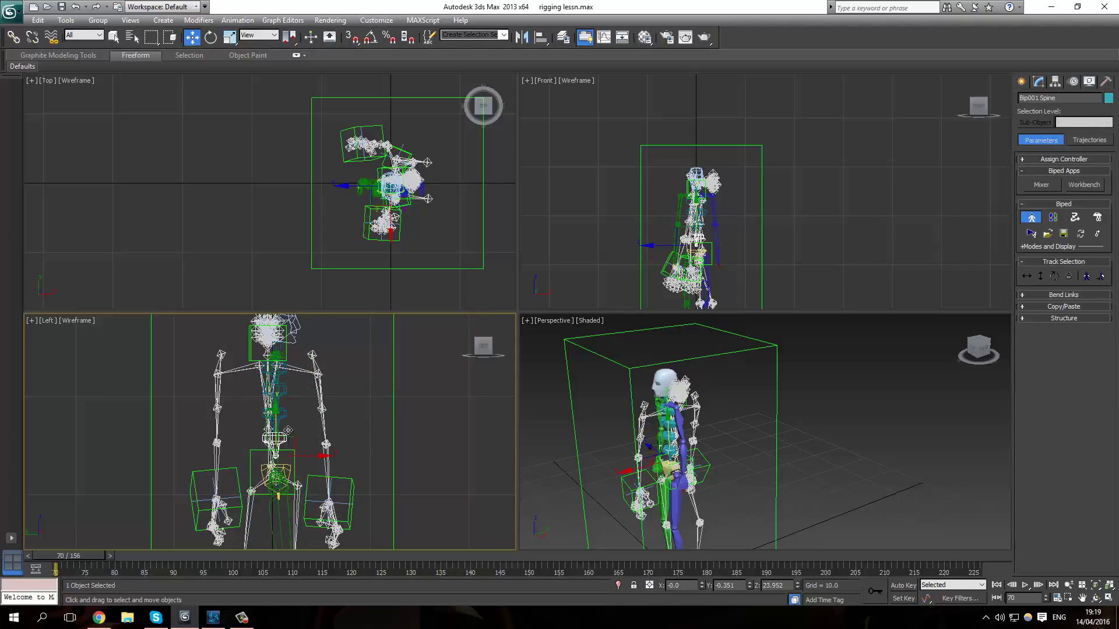
scroll(288, 430, up, 2)
scroll(324, 437, down, 2)
key(Page_Down)
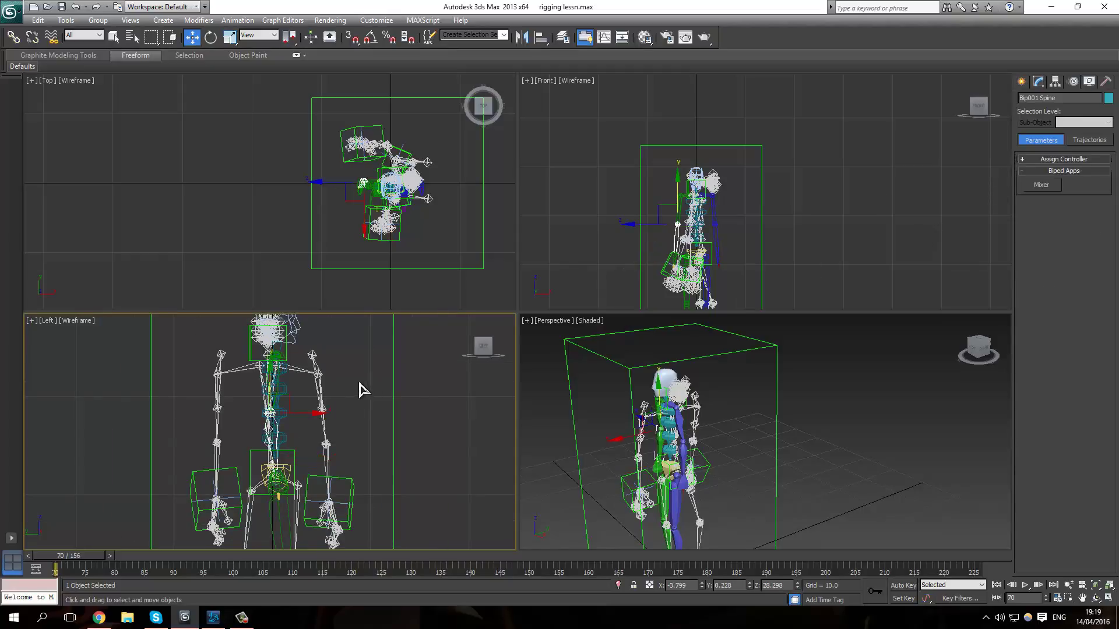
key(Page_Up)
key(Page_Up)
key(Page_Up)
key(Page_Up)
key(Page_Up)
key(Page_Up)
key(Page_Up)
key(Page_Up)
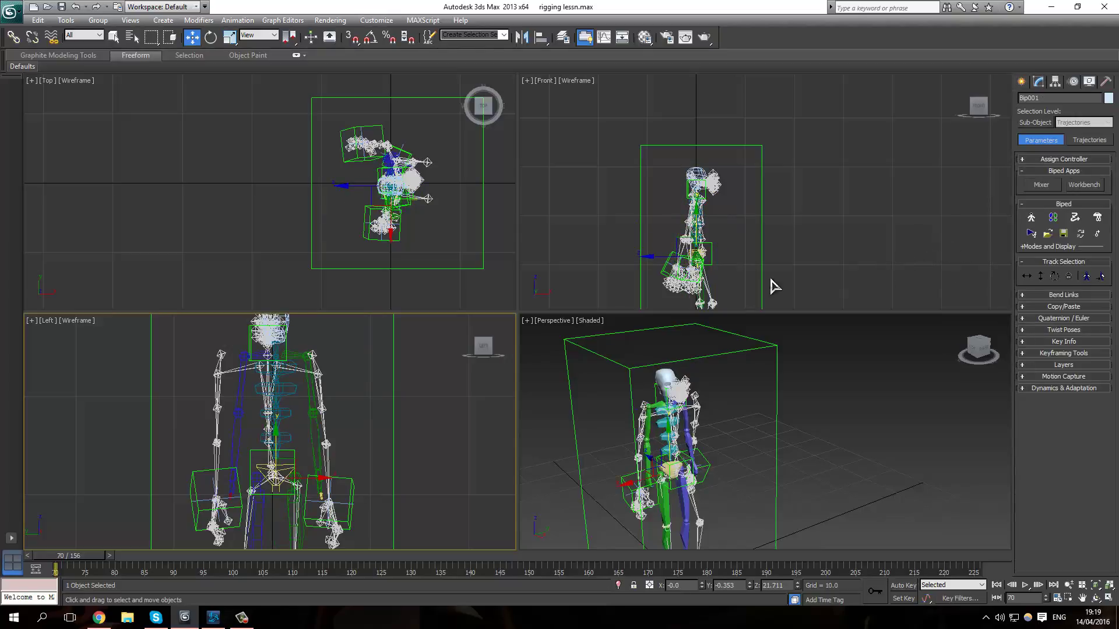
Select the biped's Spine2 bone and turn on Figure mode.
click(483, 408)
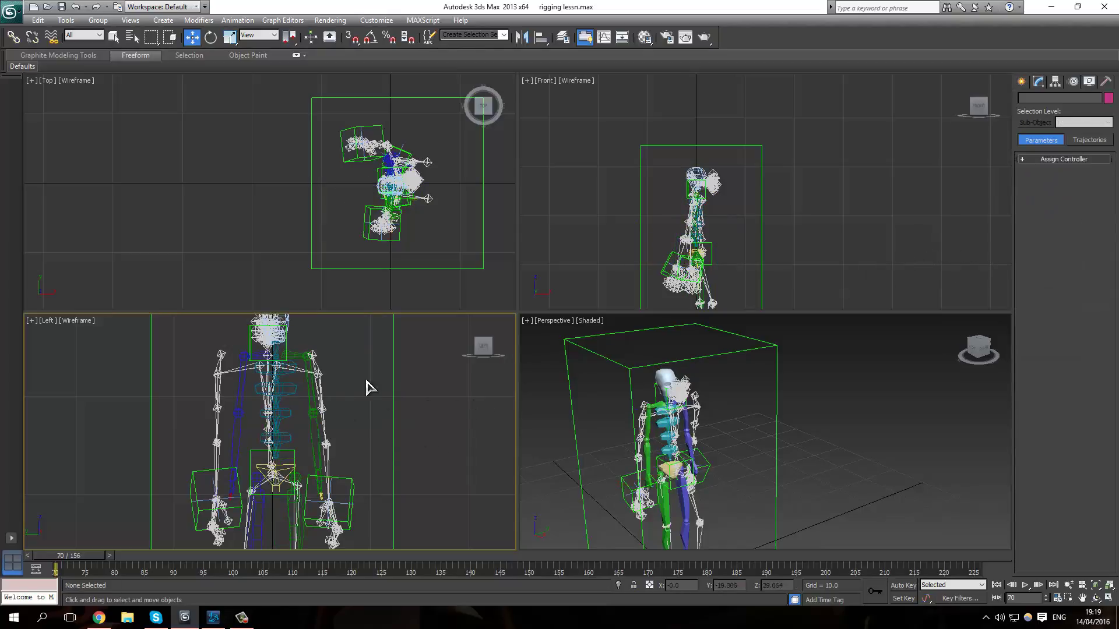
click(697, 227)
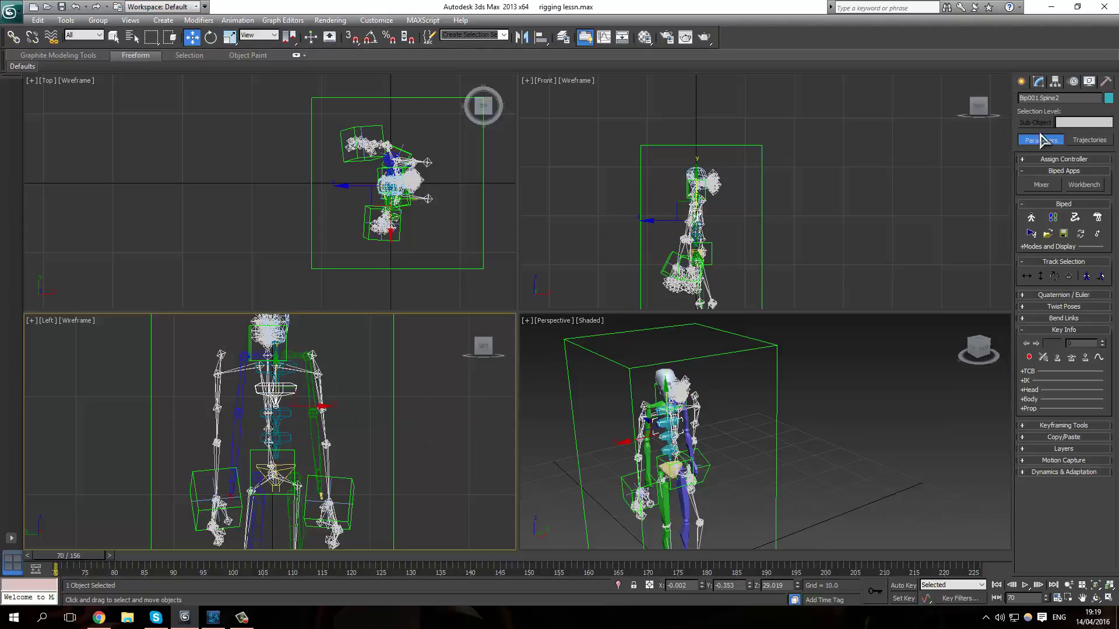
click(1032, 218)
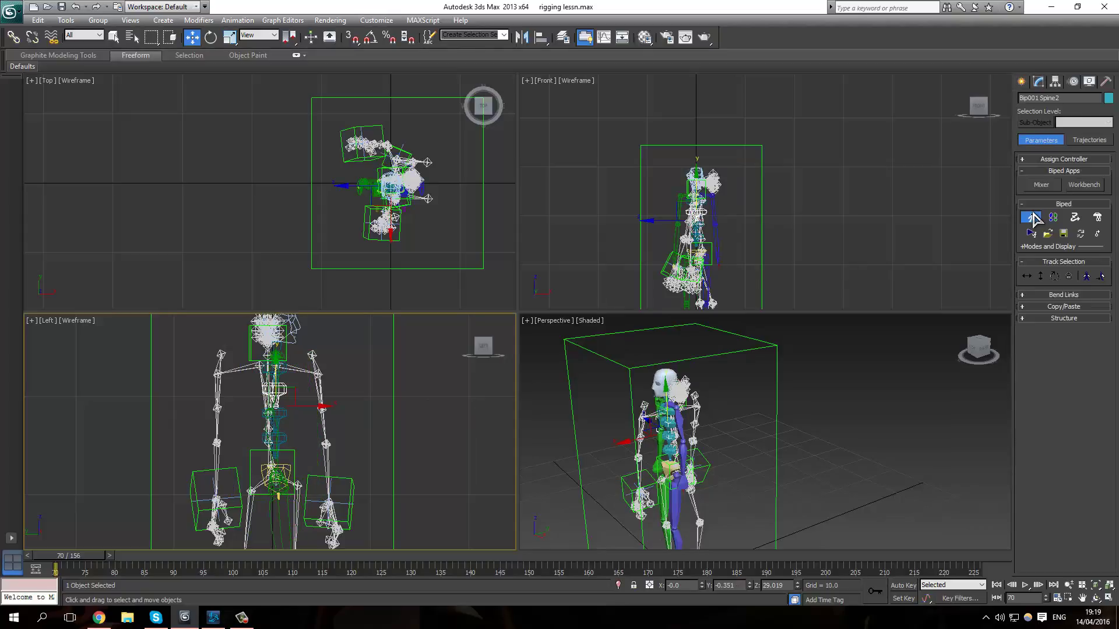
Activate the Rotate tool, then select only the root Bip001 by name.
click(210, 38)
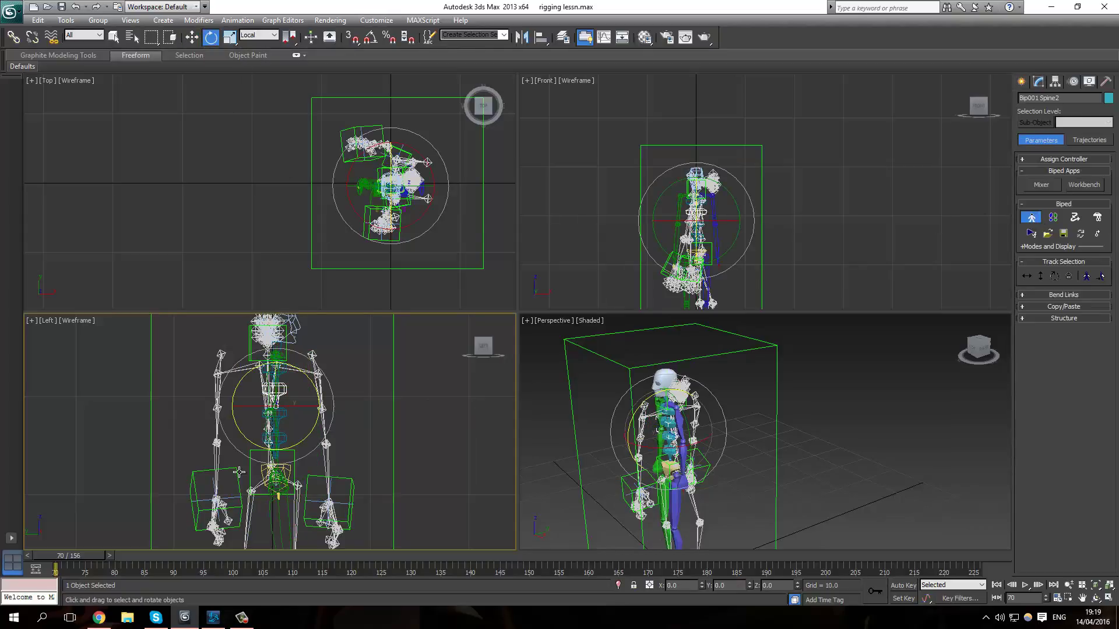
drag(296, 405, 399, 434)
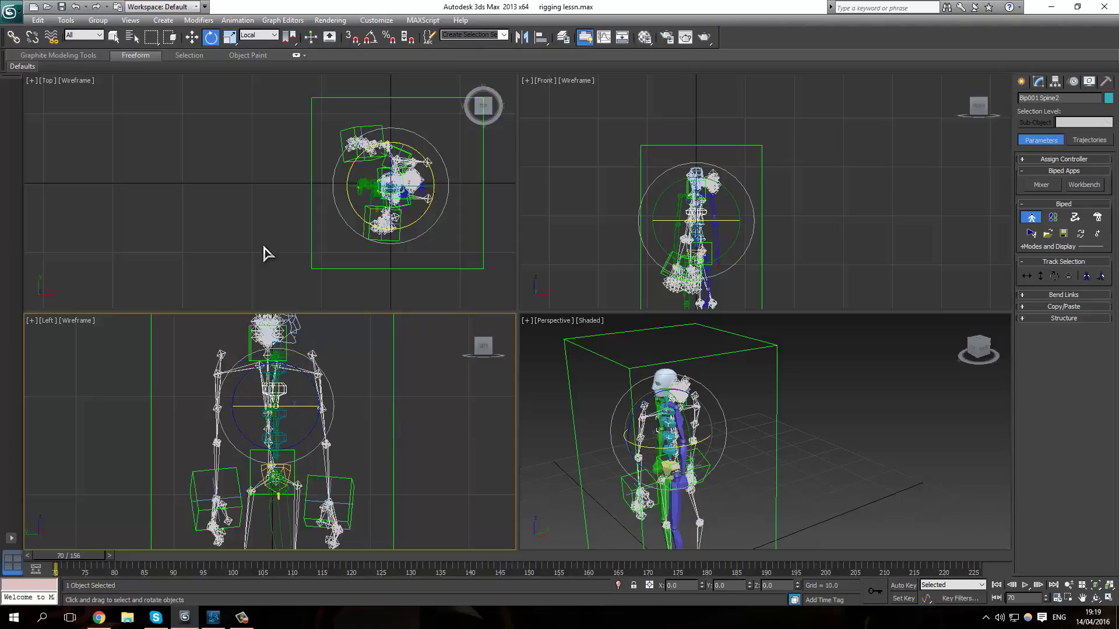
click(132, 37)
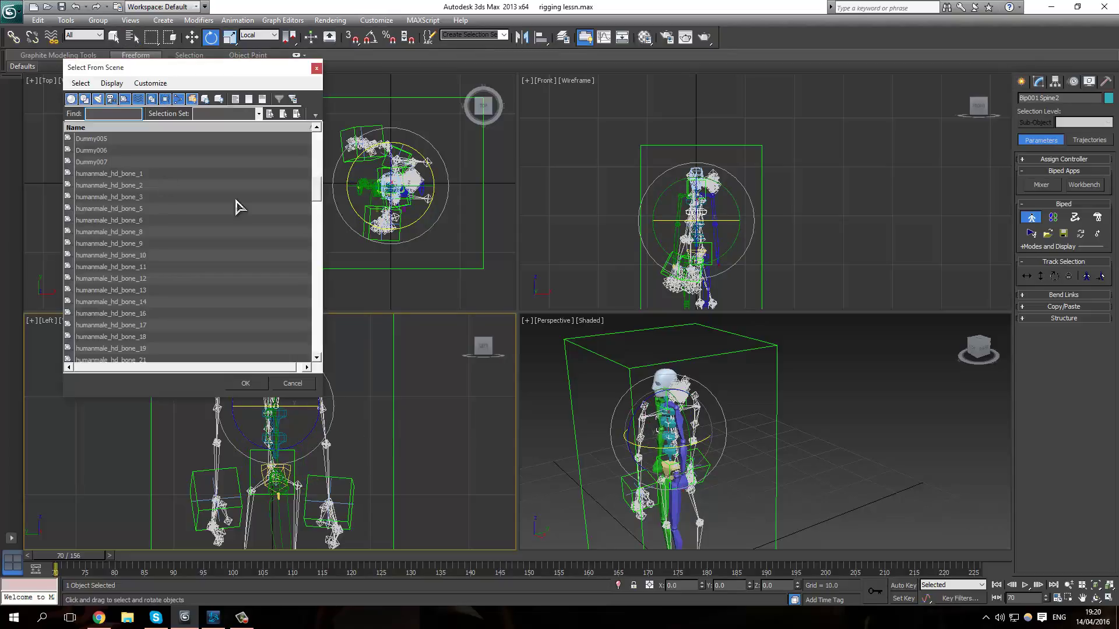
drag(317, 201, 317, 150)
double_click(102, 141)
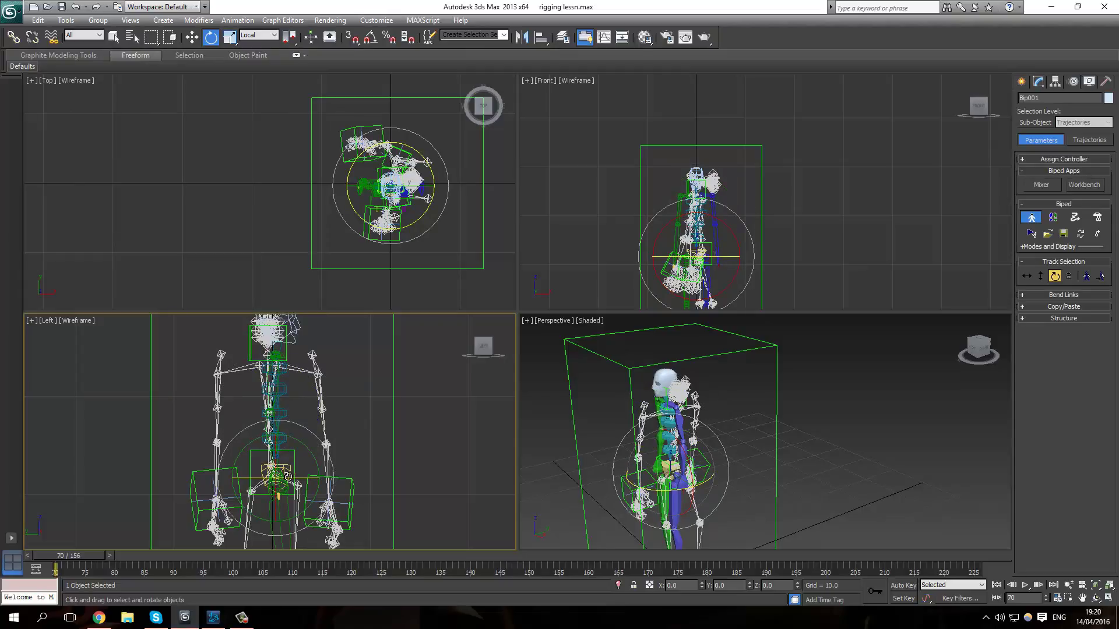
Rotate Bip001 about the vertical axis with angle snap and 3D snap on to match the character's facing direction, then turn both snaps off.
drag(297, 492, 418, 442)
right_click(417, 442)
click(374, 42)
click(352, 37)
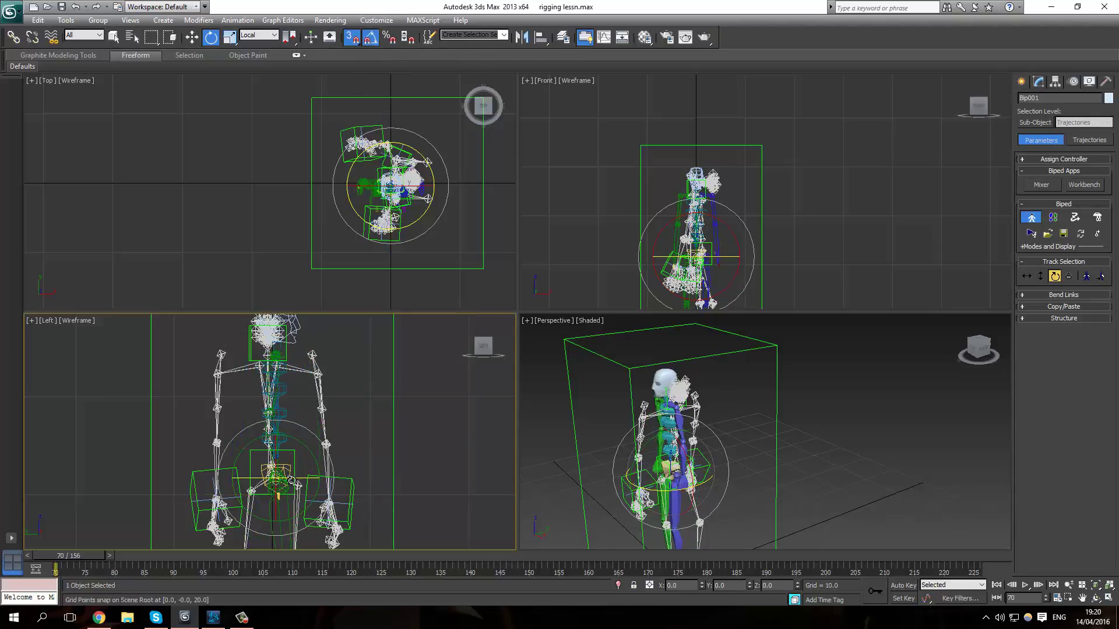
drag(292, 480, 346, 484)
right_click(346, 484)
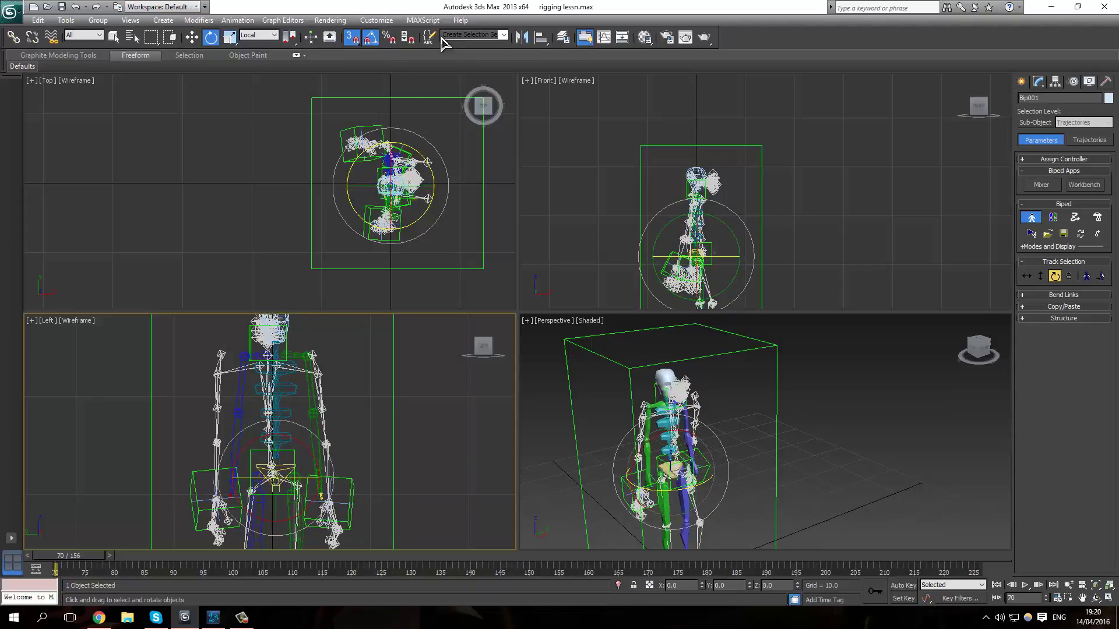
click(370, 38)
click(352, 38)
Select the biped's lowest spine bone and try to rotate it in the Left view toward the character's spine.
scroll(298, 468, up, 6)
click(334, 487)
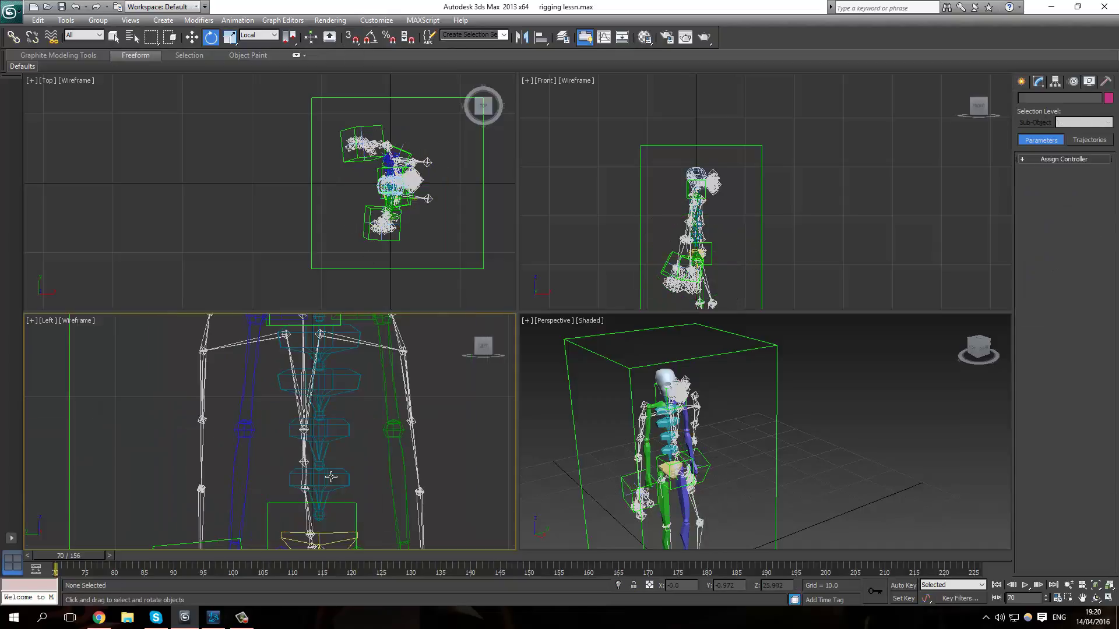
click(331, 476)
middle_drag(331, 477, 329, 358)
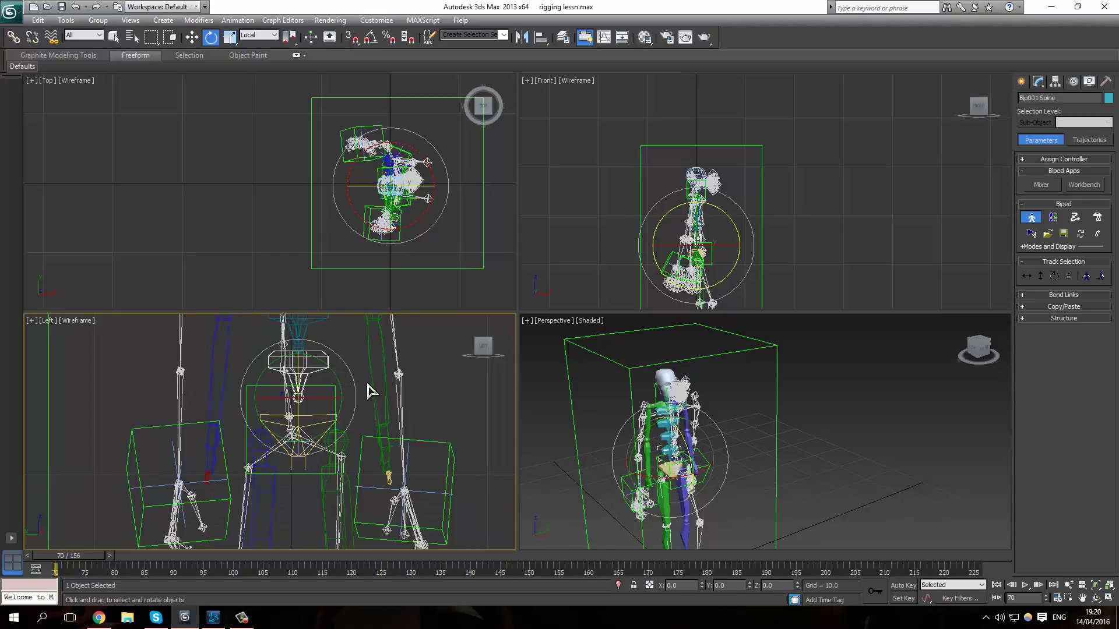
middle_drag(369, 390, 325, 453)
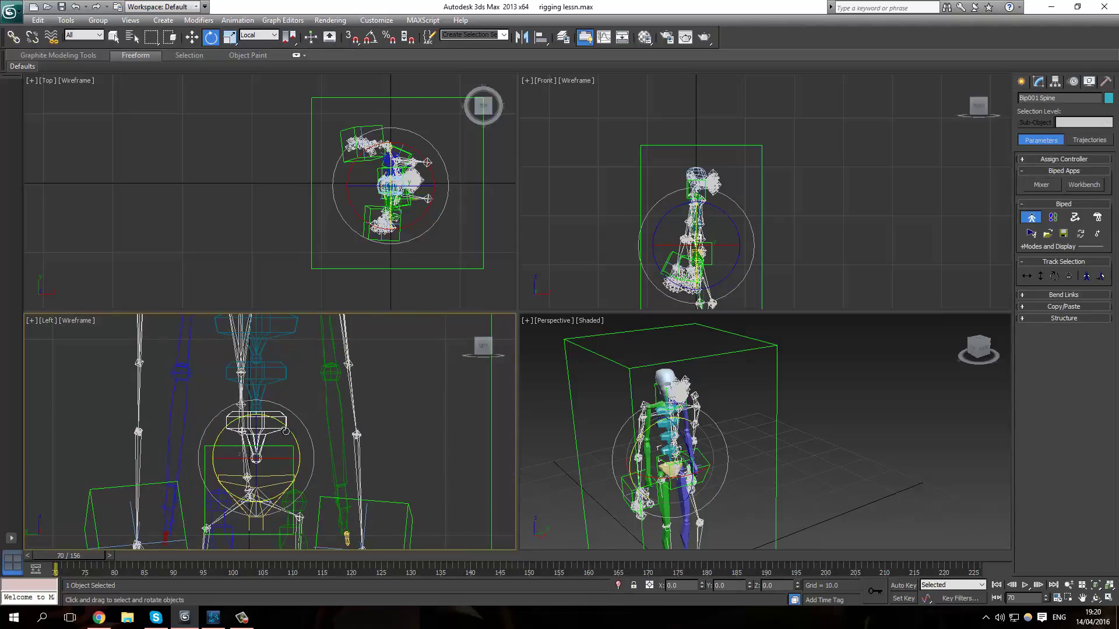
drag(286, 430, 271, 450)
Move the root Bip001 in the Left view so the biped's pelvis is centred on the character's hip bones.
click(274, 482)
click(192, 37)
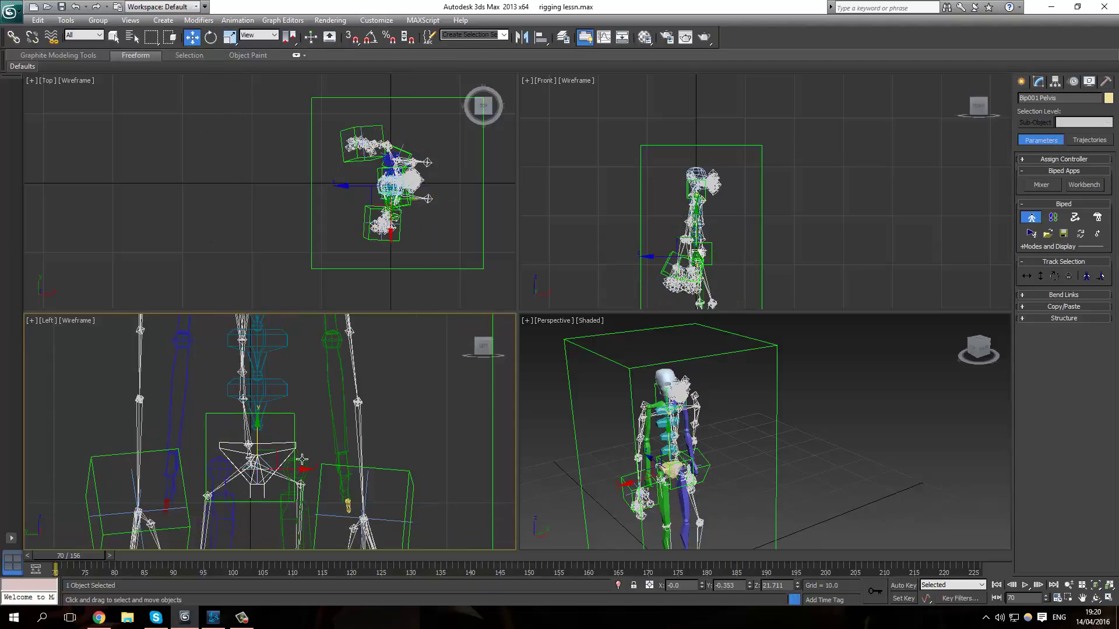
click(248, 475)
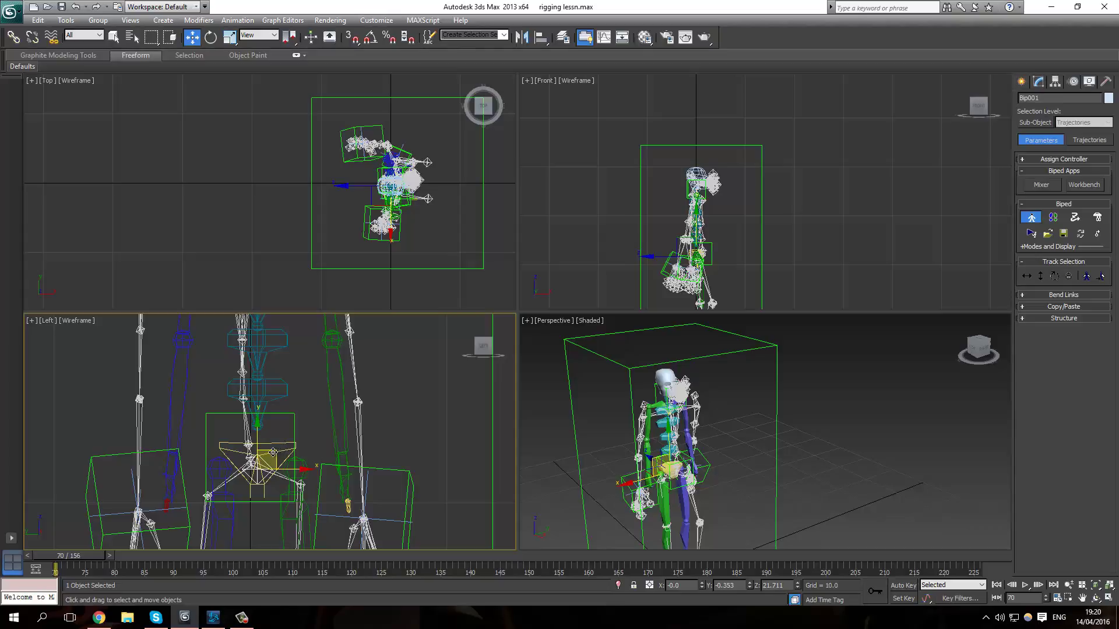
drag(275, 453, 269, 453)
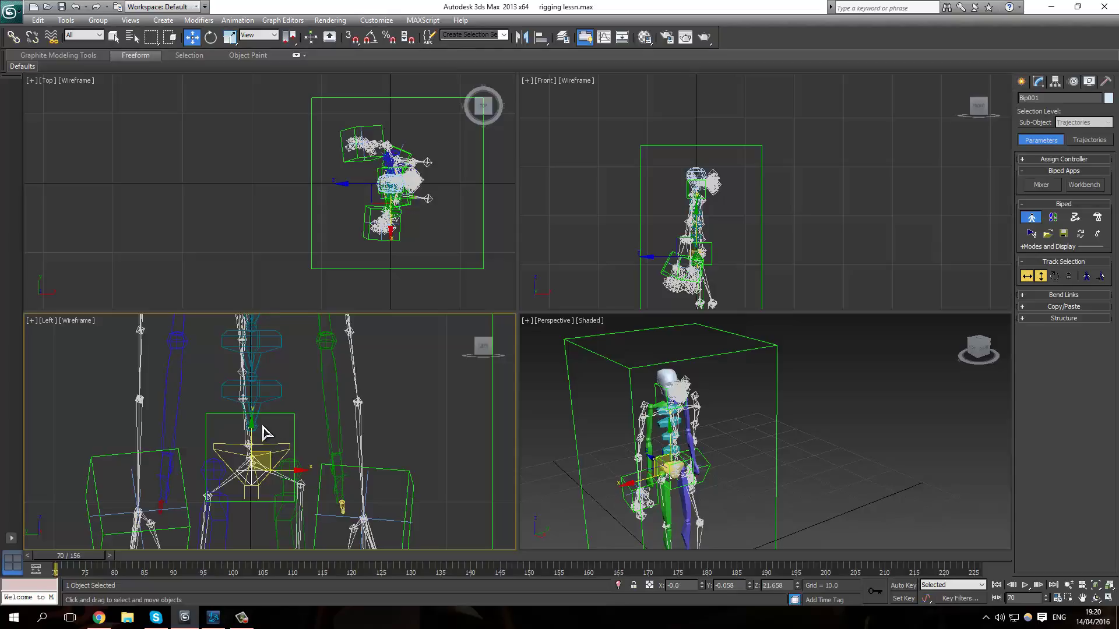
Rotate the biped's spine in the Left view, starting at its lowest bone, to follow the character's spine.
click(252, 390)
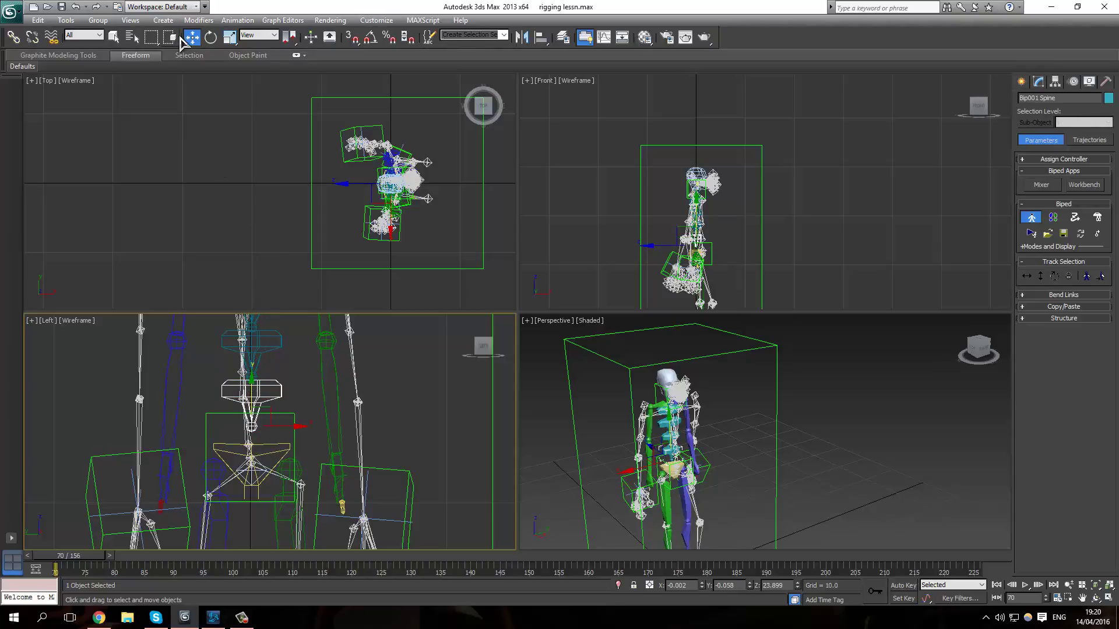
click(211, 37)
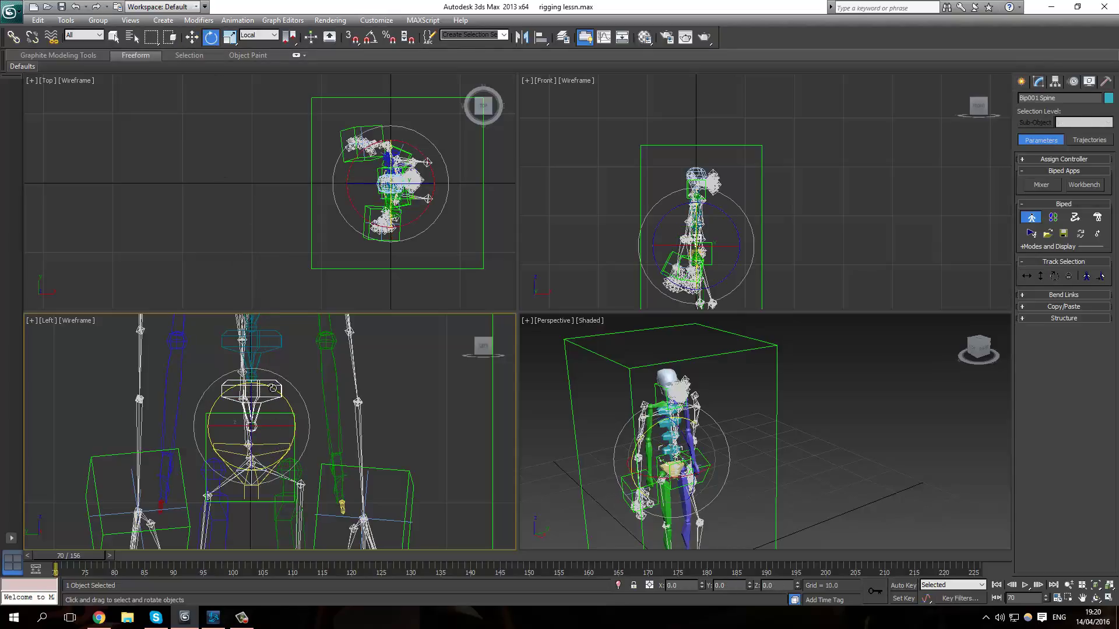
drag(272, 389, 279, 401)
middle_drag(279, 379, 307, 498)
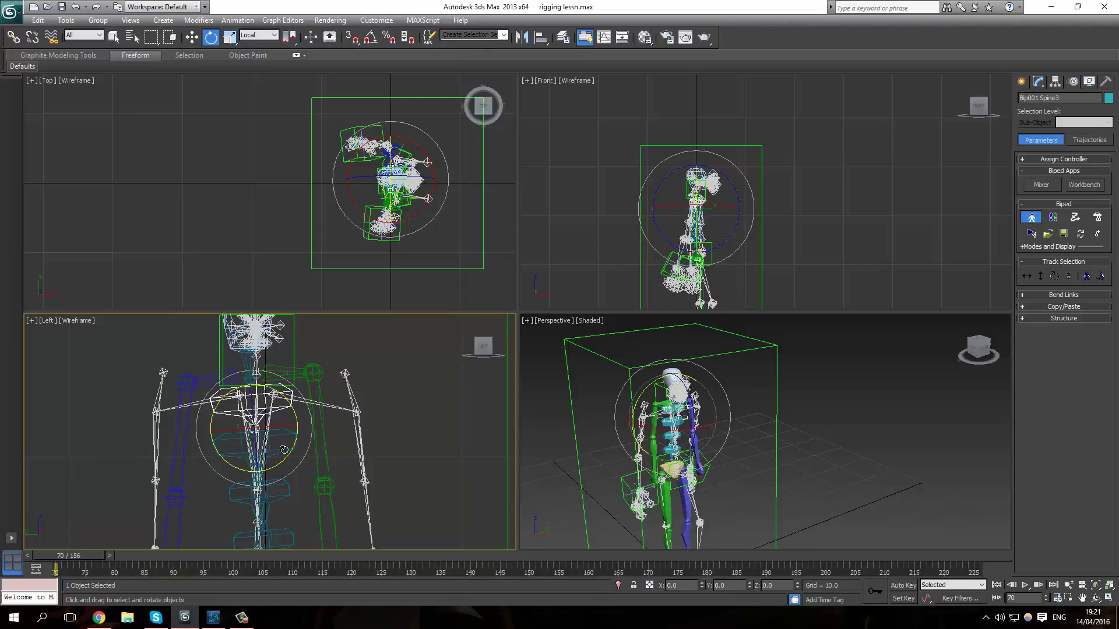
Select all four spine bones together and scale them down to lower the biped's shoulders to the character's shoulder height.
ctrl+click(289, 500)
ctrl+click(275, 492)
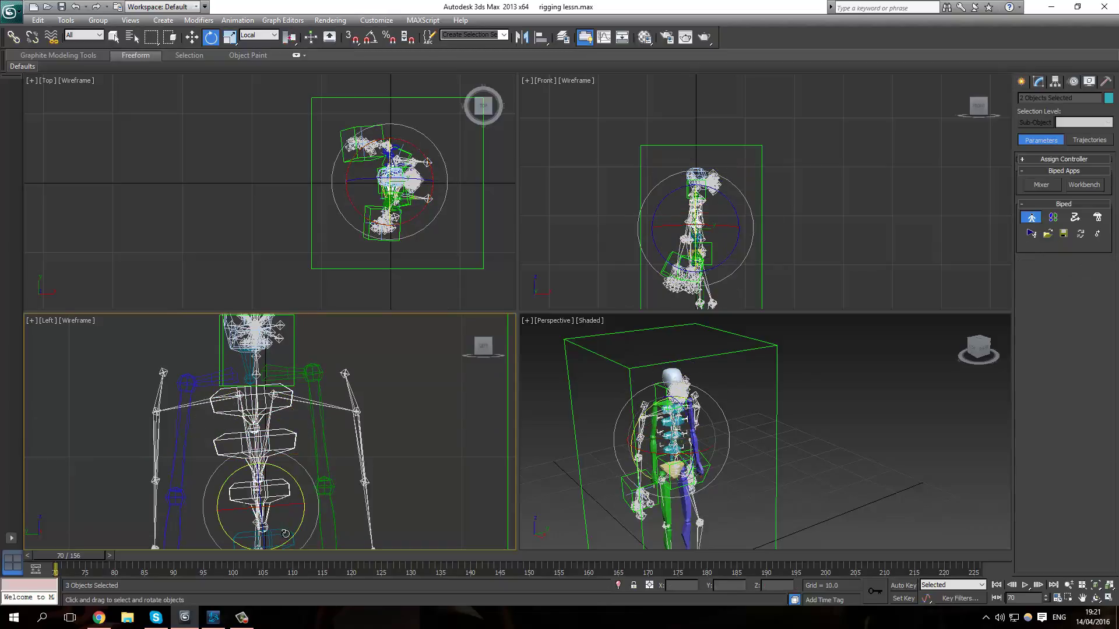
ctrl+click(284, 524)
click(230, 36)
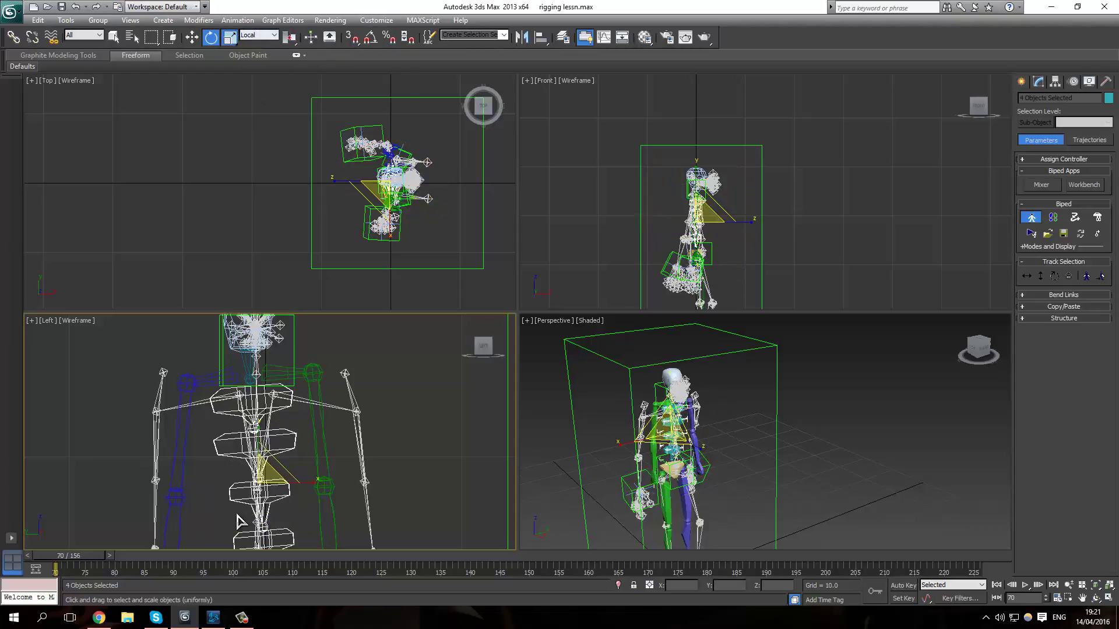
drag(266, 475, 266, 482)
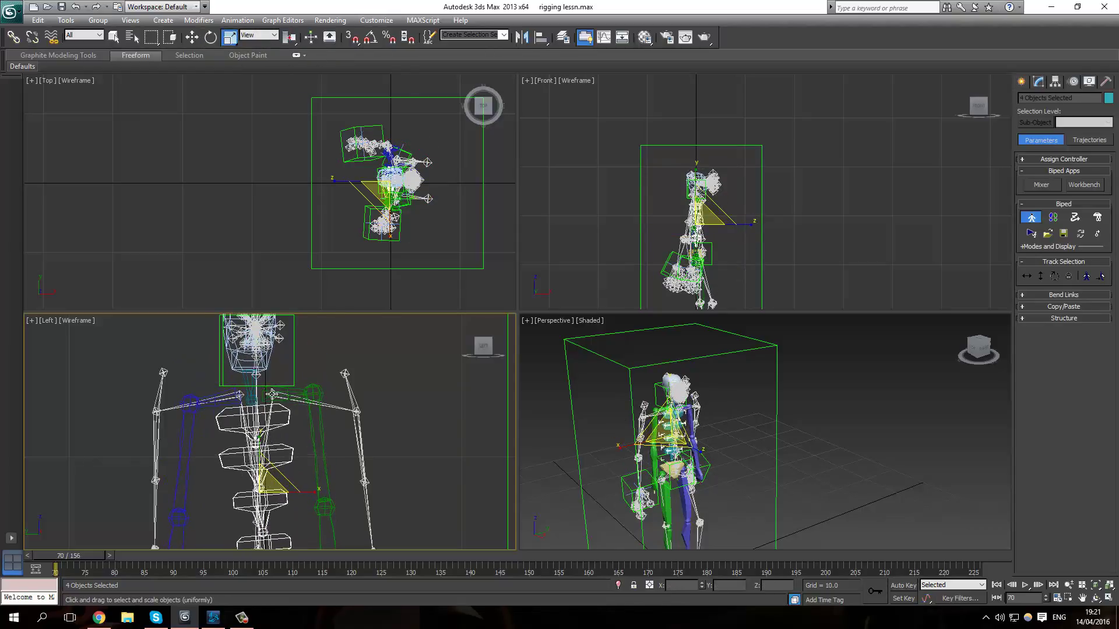
Select both clavicles and scale them to 165% in X and Y so they reach toward the character's shoulder joints.
click(216, 401)
click(318, 419)
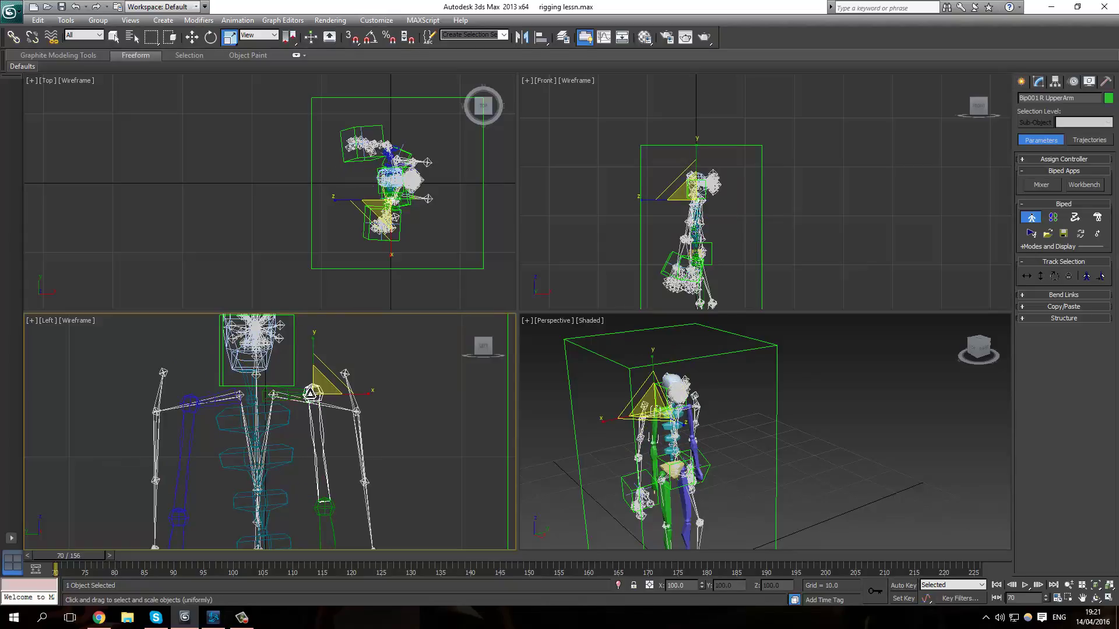
click(192, 37)
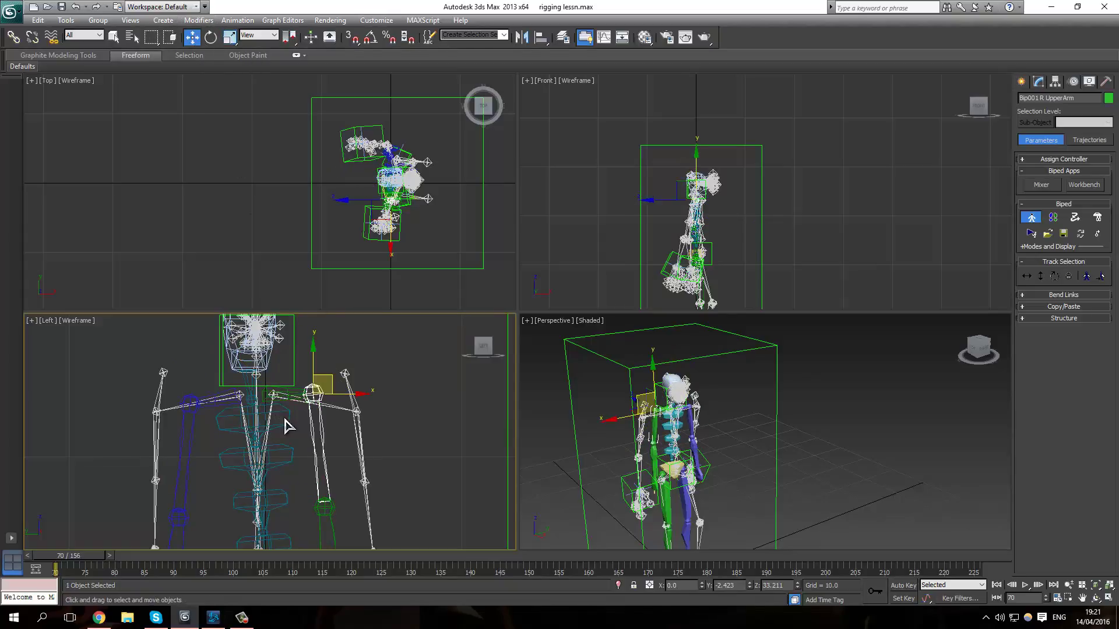
ctrl+click(204, 403)
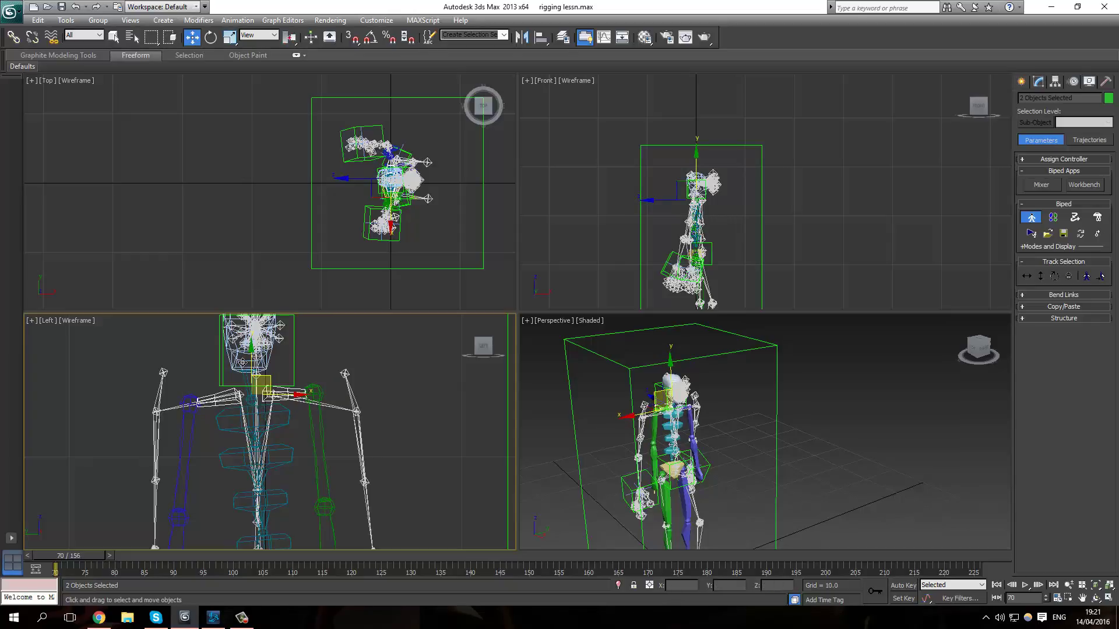
click(230, 37)
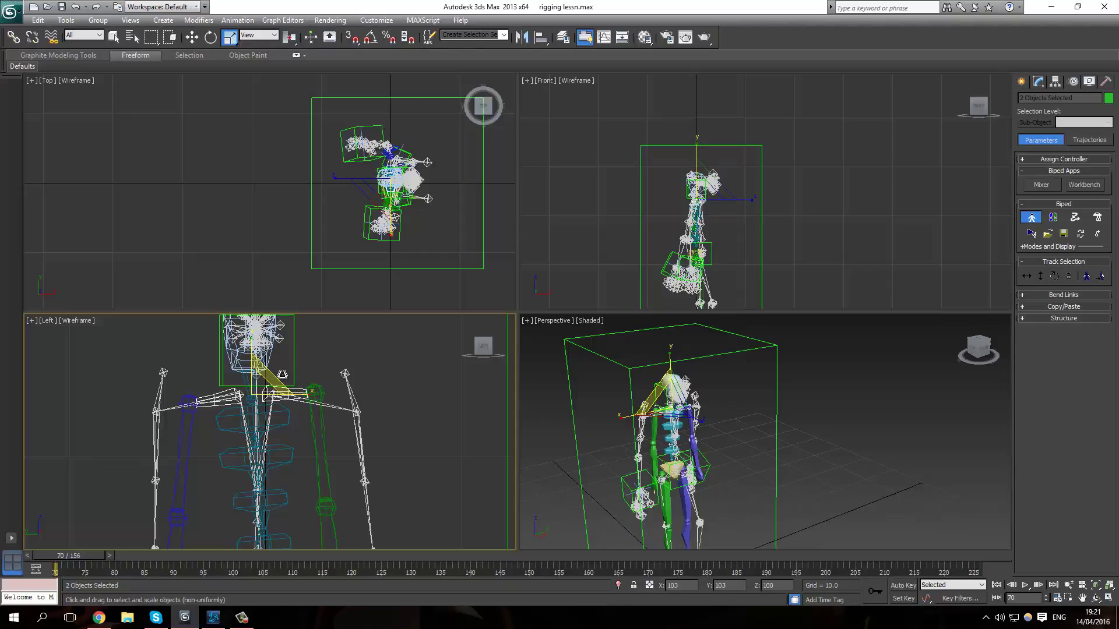
drag(300, 383, 328, 373)
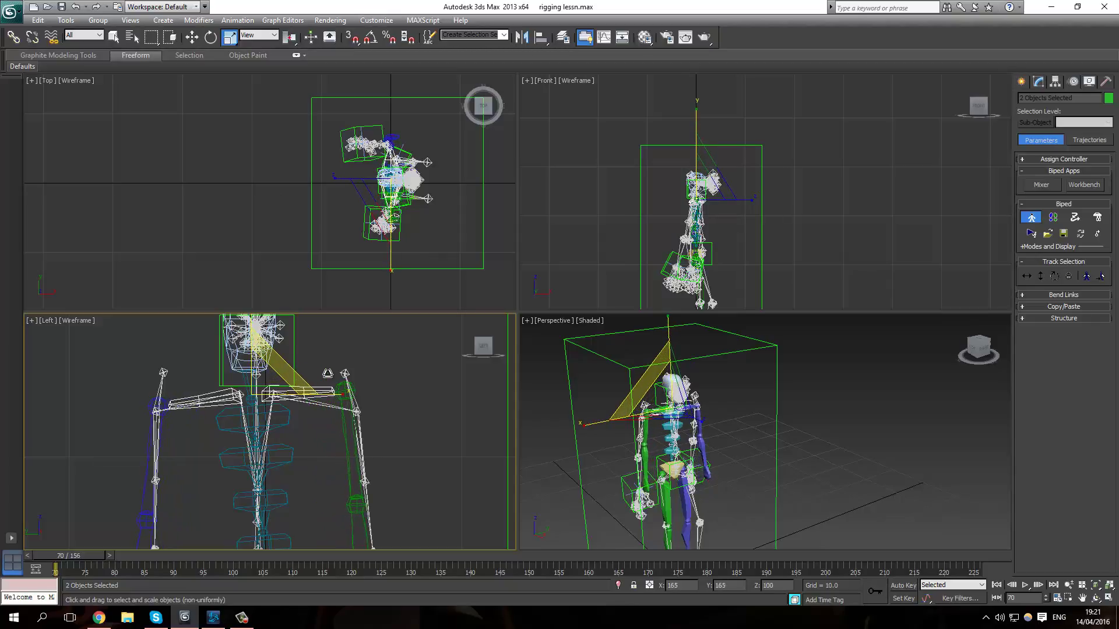
Rotate the biped's right clavicle downward in the Left view so its outer end meets the character's shoulder joint.
click(325, 390)
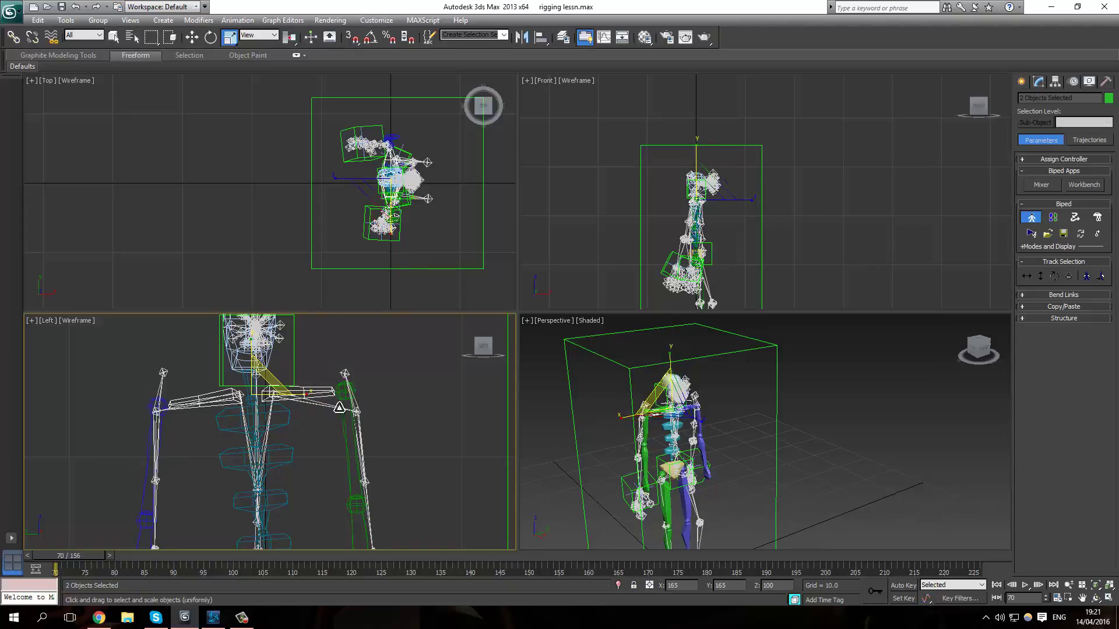
click(211, 37)
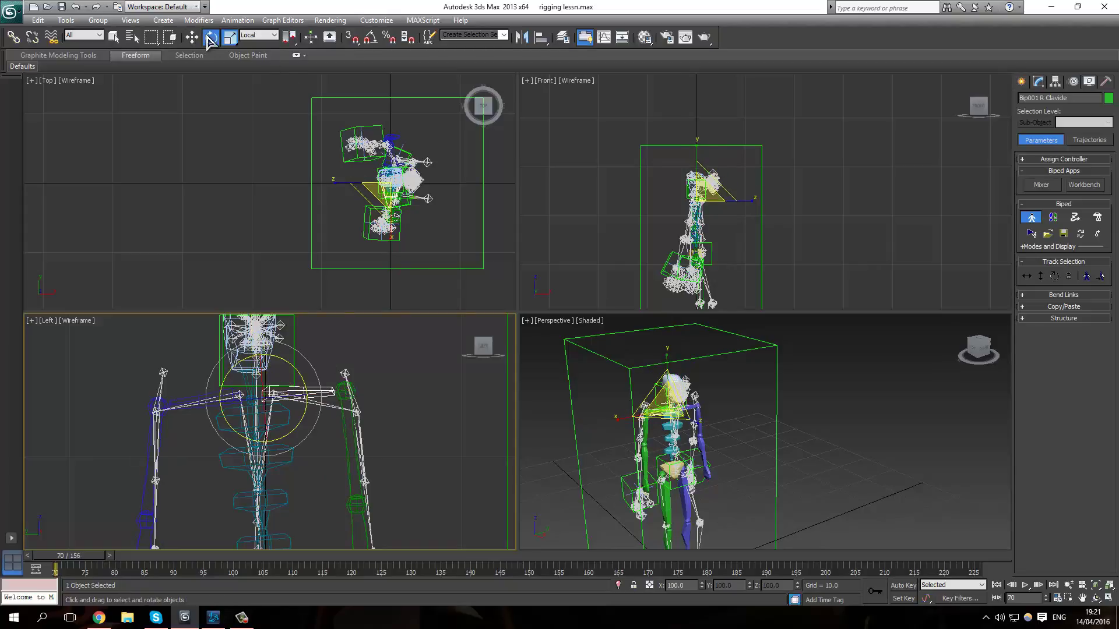
drag(299, 372, 312, 383)
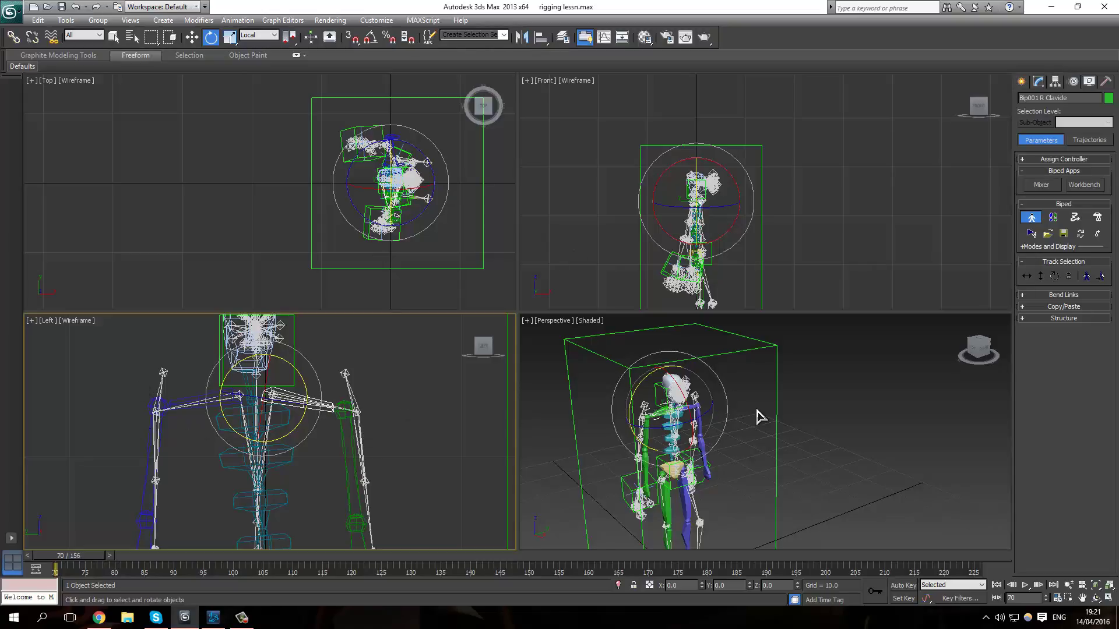
middle_drag(407, 187, 409, 193)
scroll(449, 215, up, 5)
middle_drag(315, 188, 1, 186)
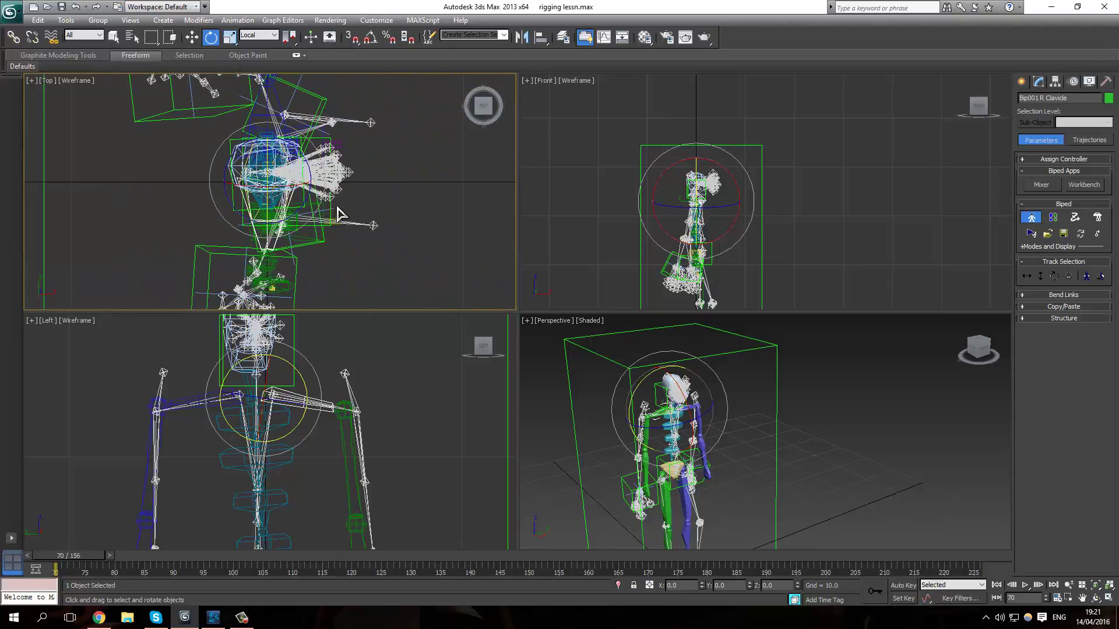
scroll(341, 215, up, 3)
middle_drag(355, 160, 323, 247)
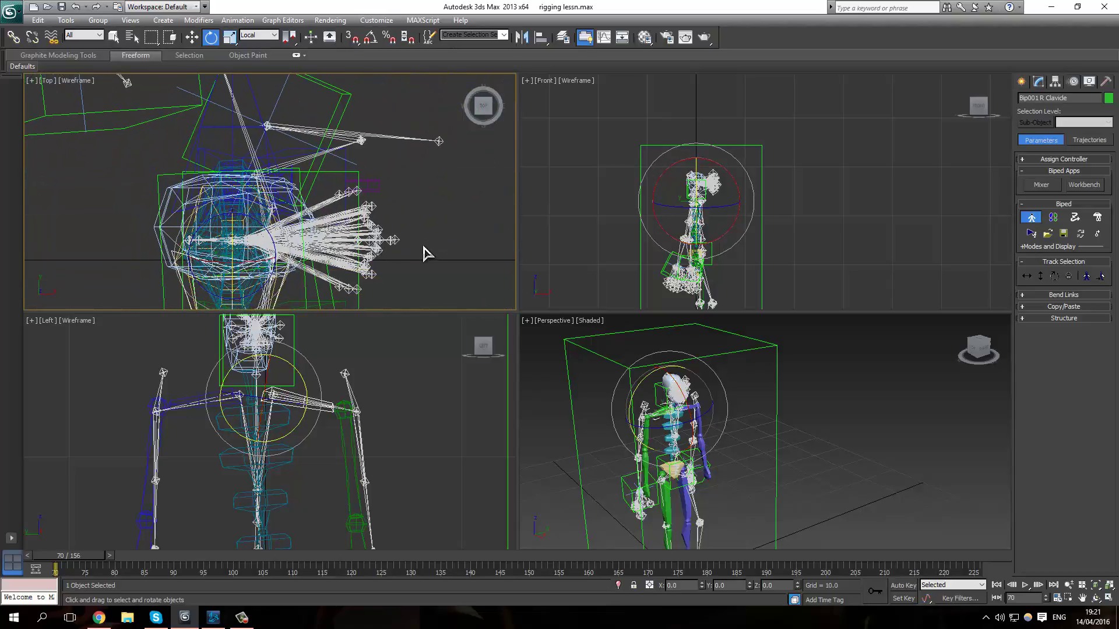
scroll(376, 236, down, 3)
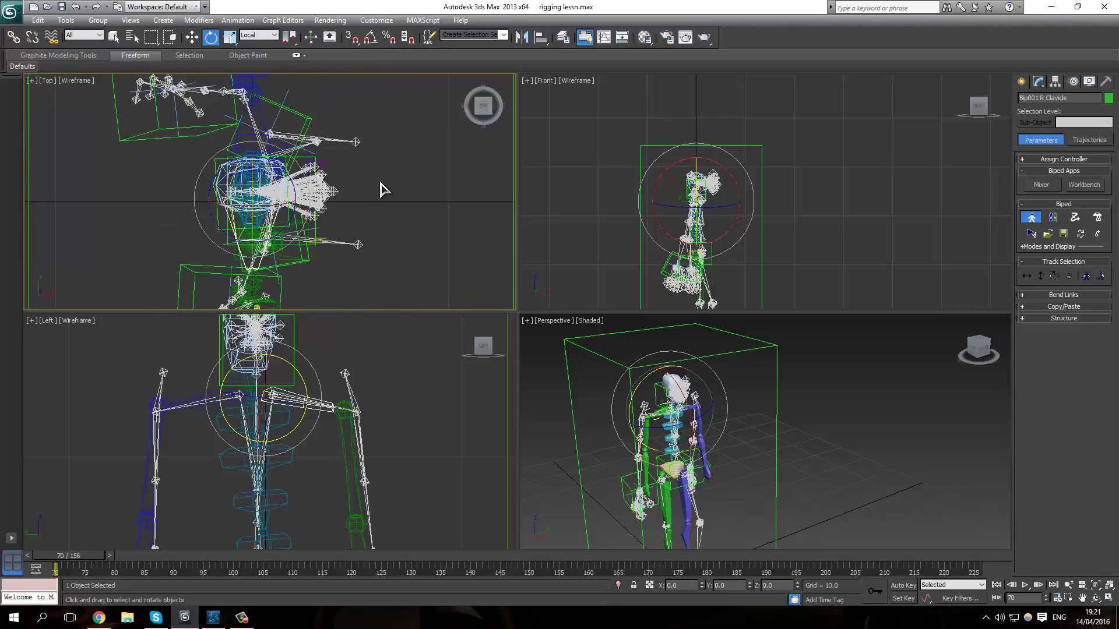
scroll(321, 401, down, 5)
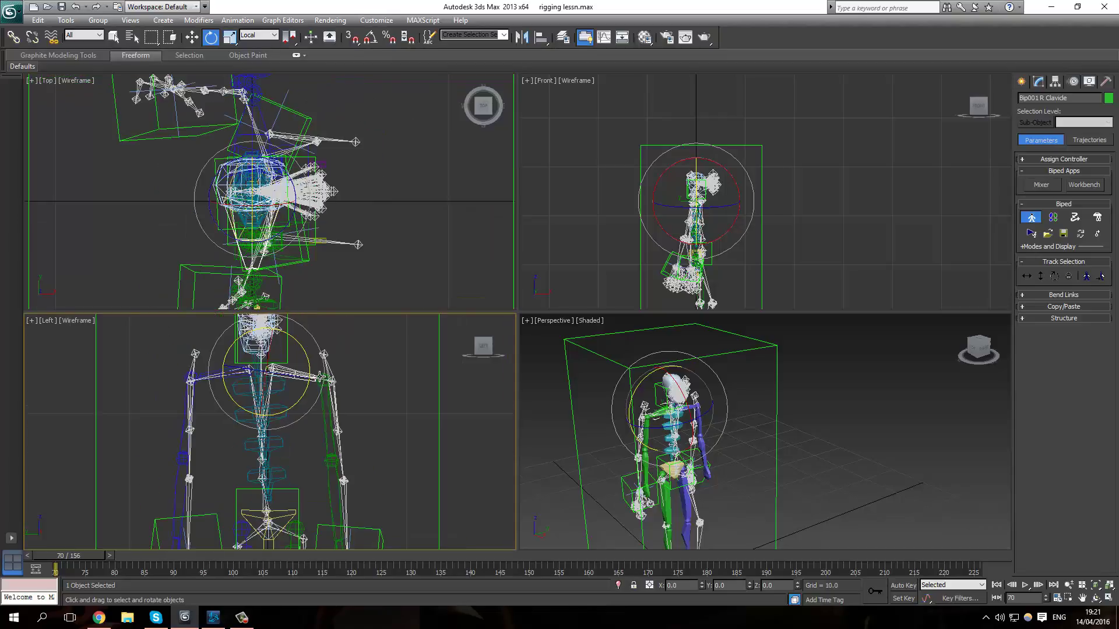
click(330, 196)
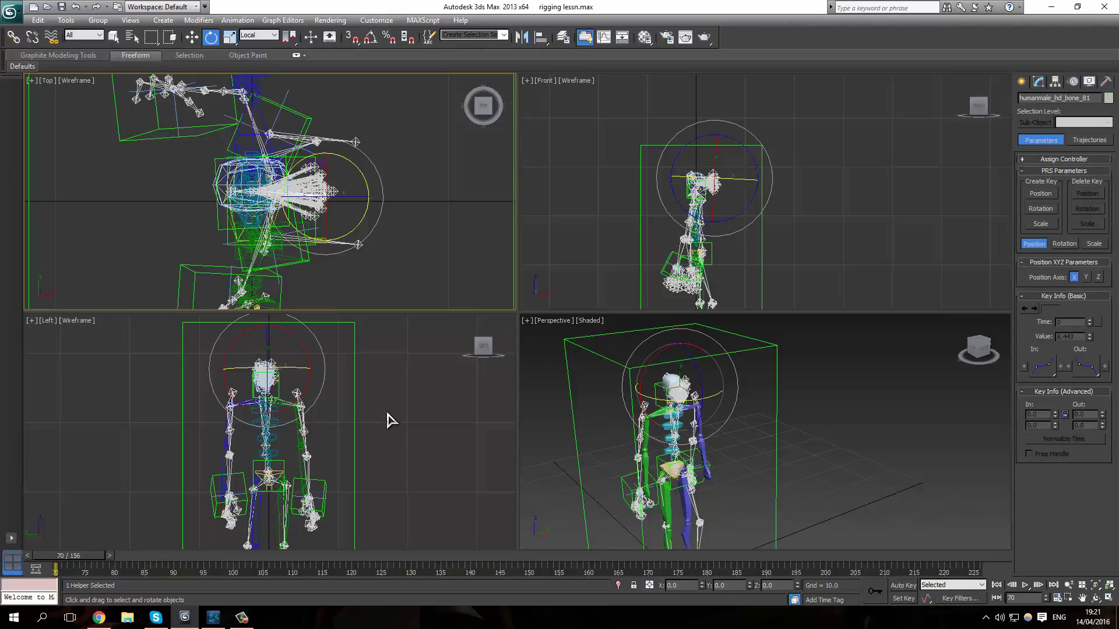
middle_drag(376, 227, 440, 277)
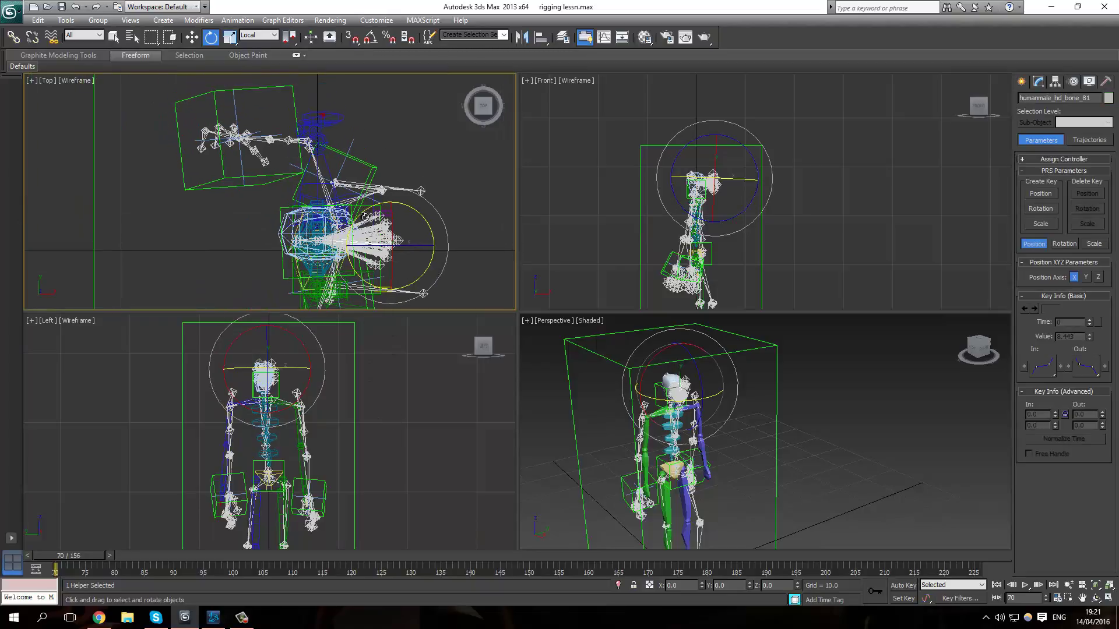
key(bracketleft)
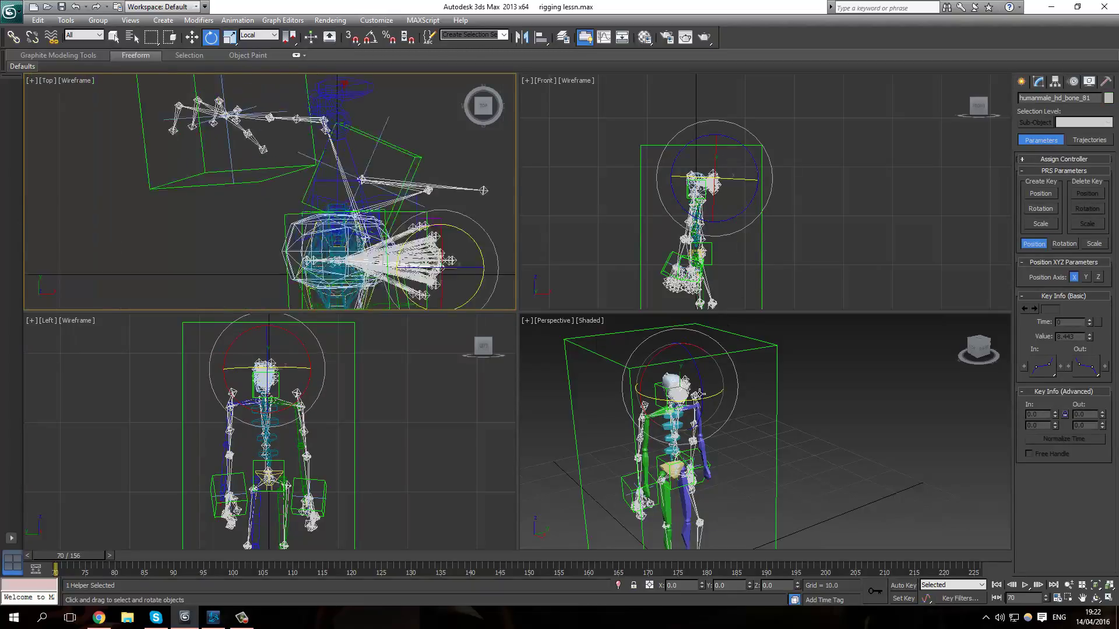
scroll(422, 239, down, 3)
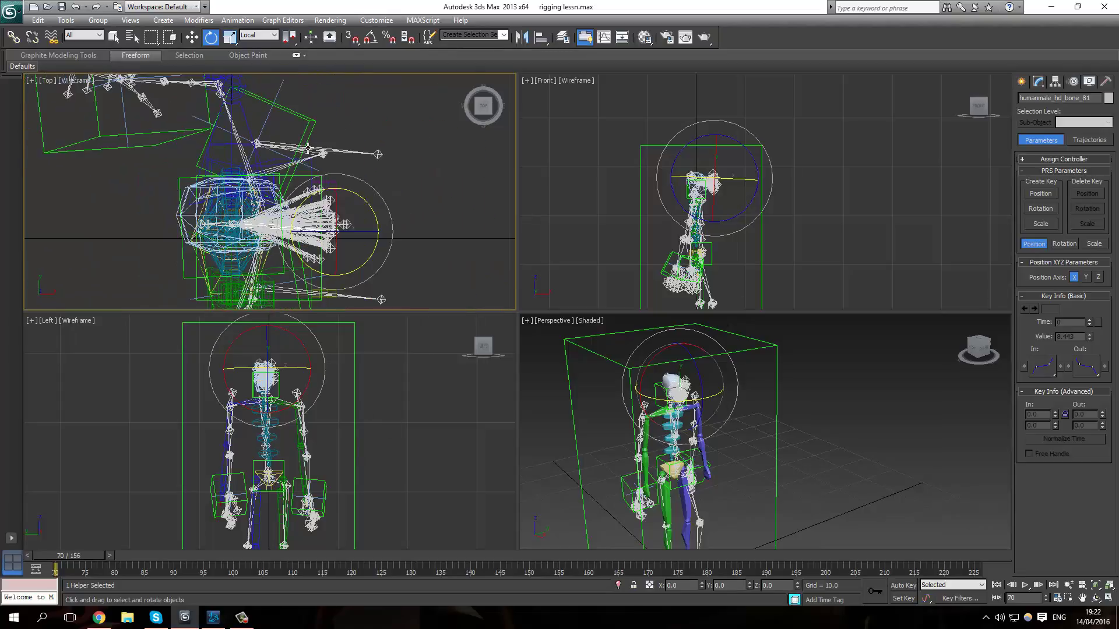
click(426, 240)
drag(376, 175, 314, 261)
click(322, 279)
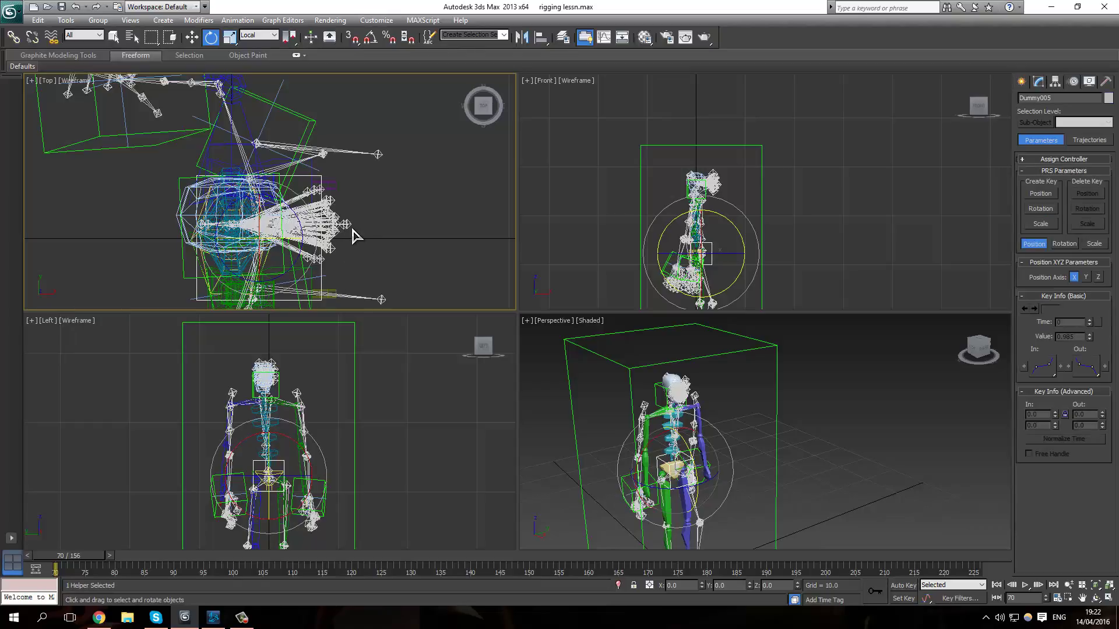
click(406, 249)
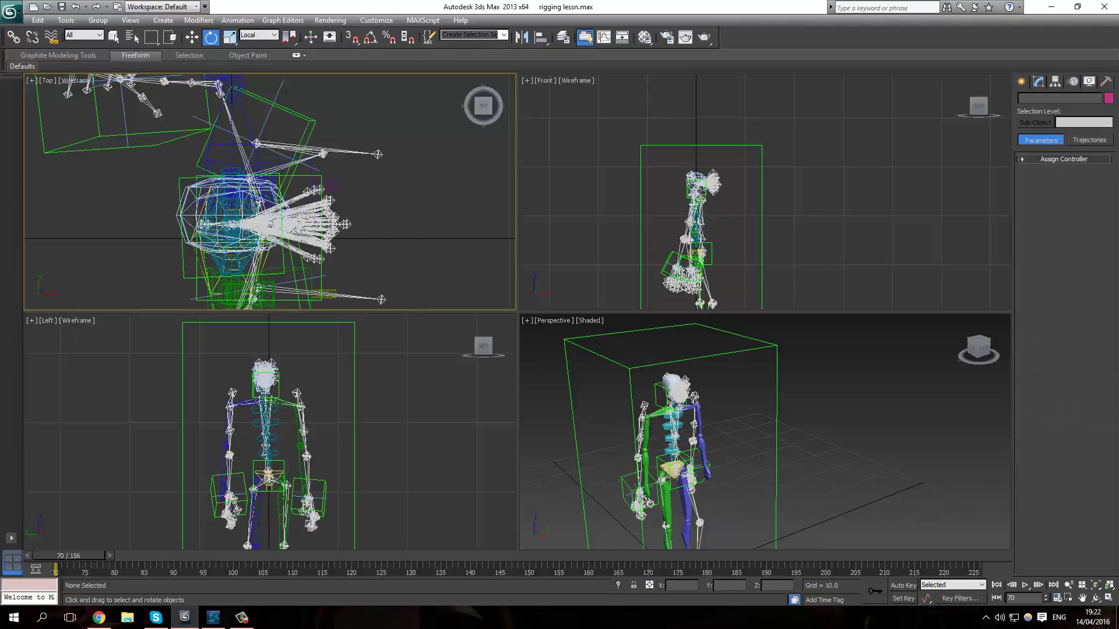
Select the cluster of facial helper bones in front of the head in the Perspective view and hide them.
alt+middle_drag(712, 394, 748, 403)
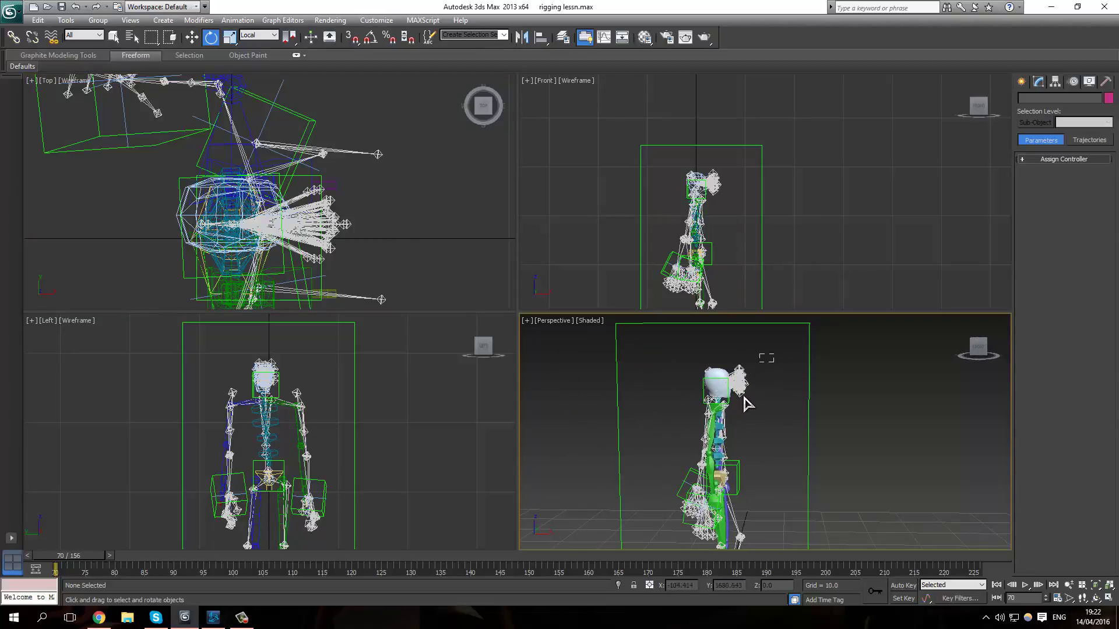
drag(742, 408, 742, 408)
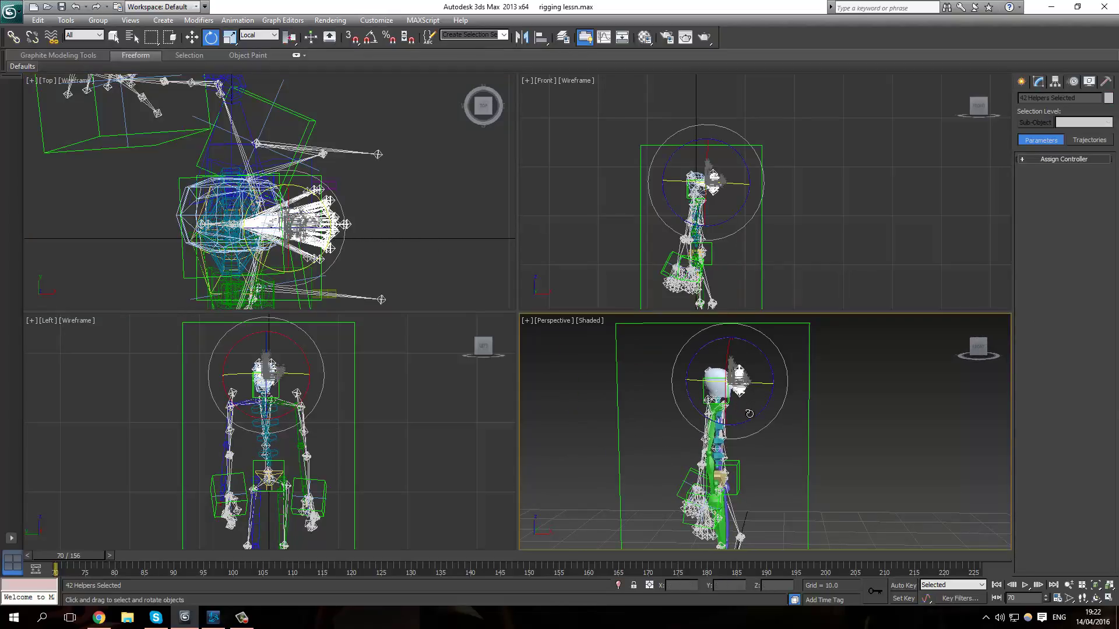
right_click(740, 339)
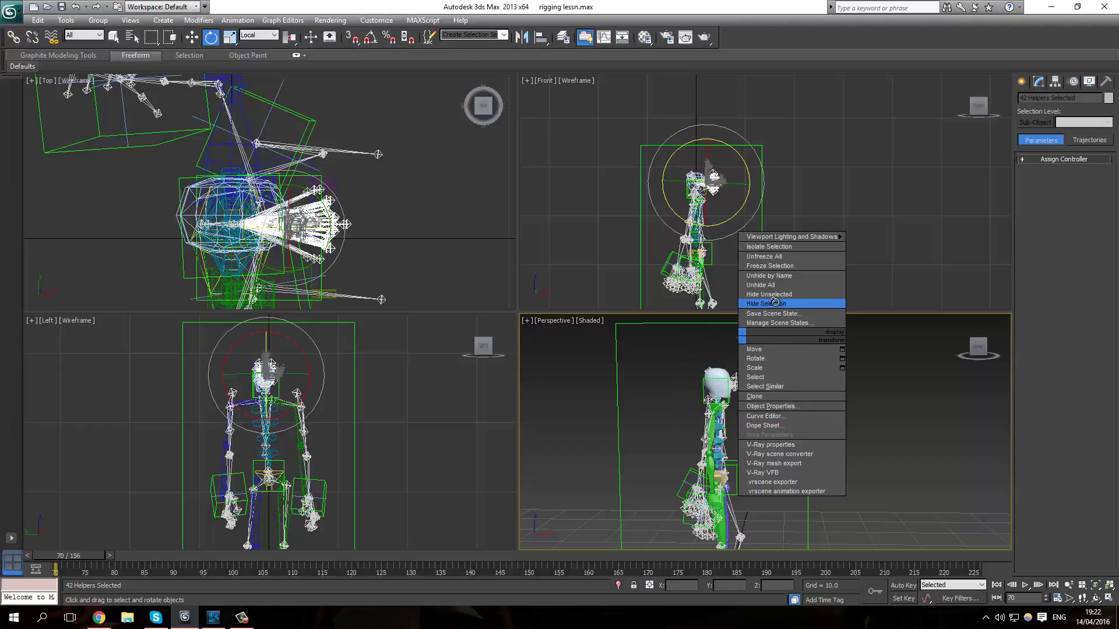
click(778, 303)
Select the four remaining facial helpers in front of the face and hide them.
scroll(749, 382, up, 10)
scroll(752, 402, down, 5)
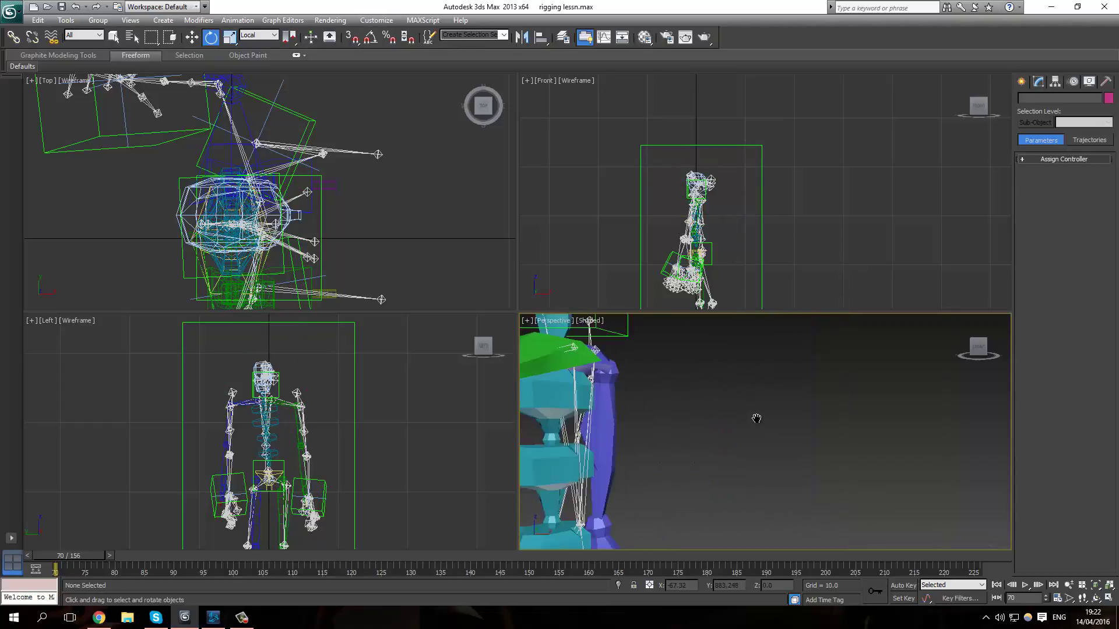
drag(808, 323, 768, 388)
right_click(767, 381)
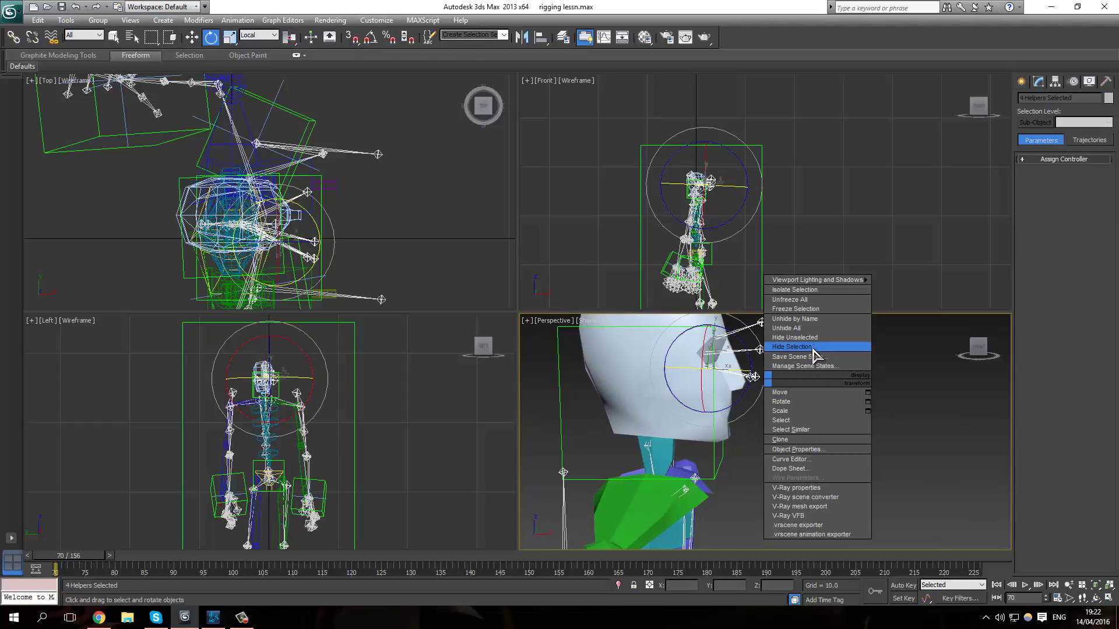
click(811, 346)
Rotate the biped's right clavicle backward in the Perspective view so the upper arm lines up with the character's shoulder bone.
middle_drag(761, 404, 745, 450)
scroll(744, 443, down, 5)
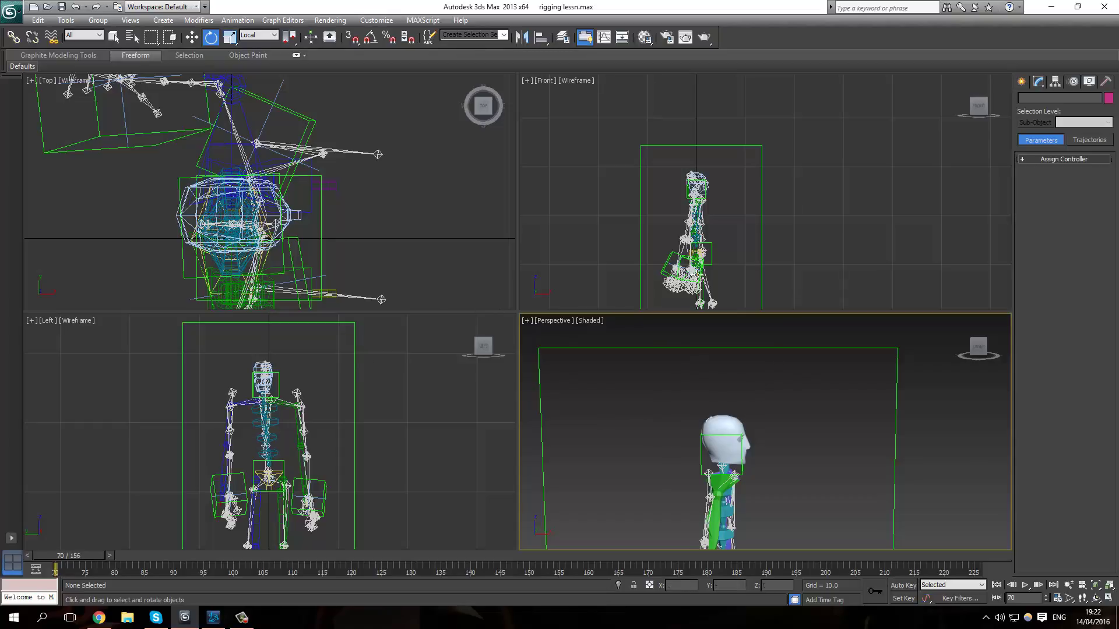
scroll(327, 195, down, 3)
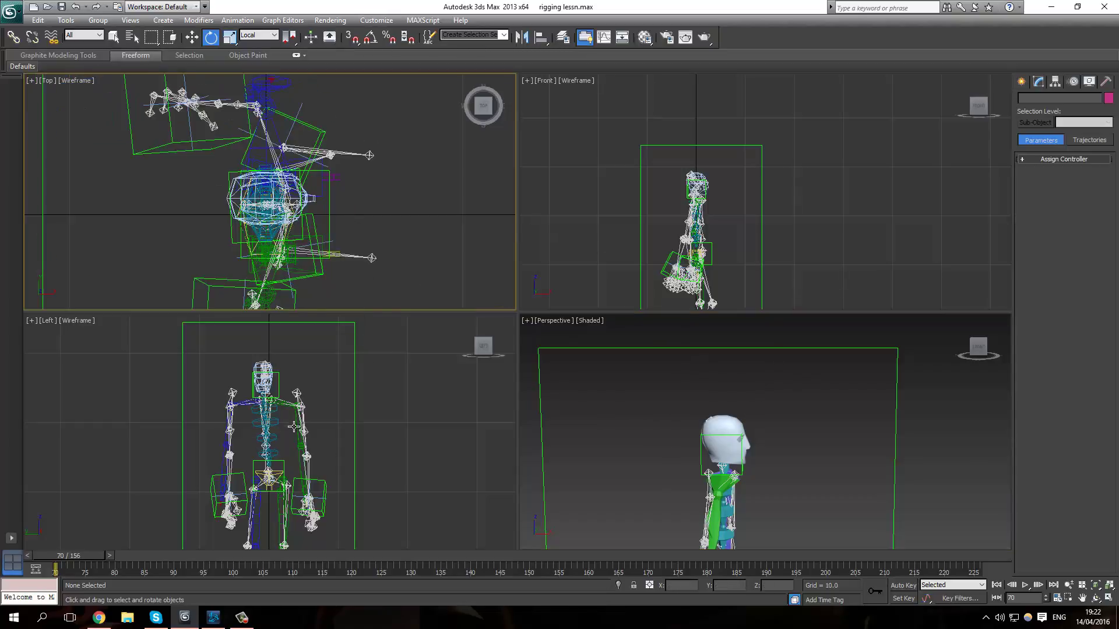
scroll(637, 425, up, 5)
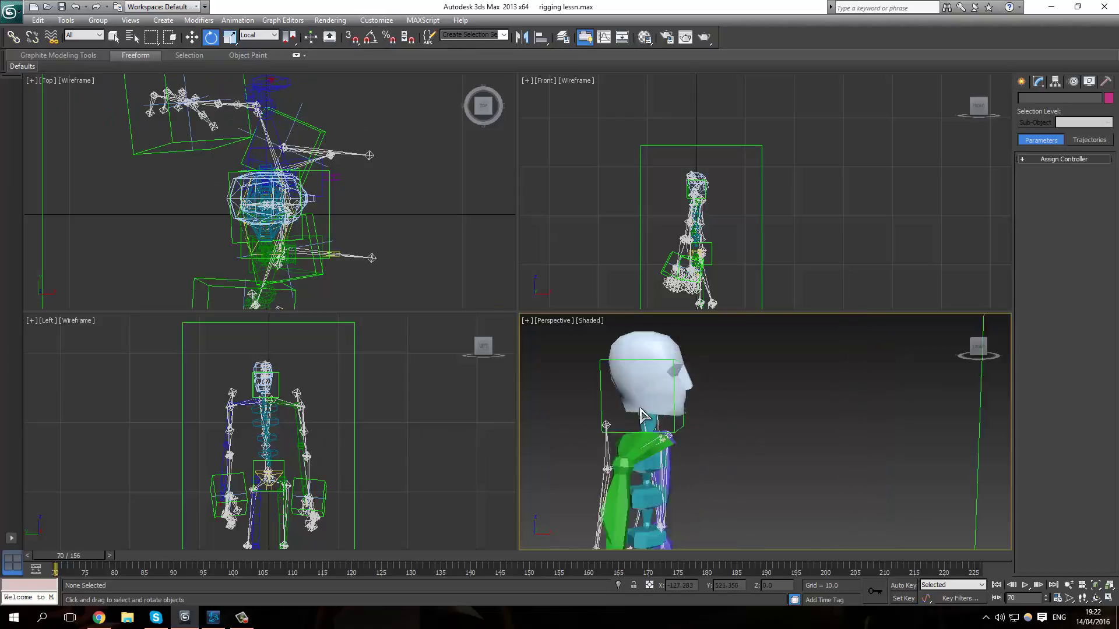
scroll(729, 419, down, 4)
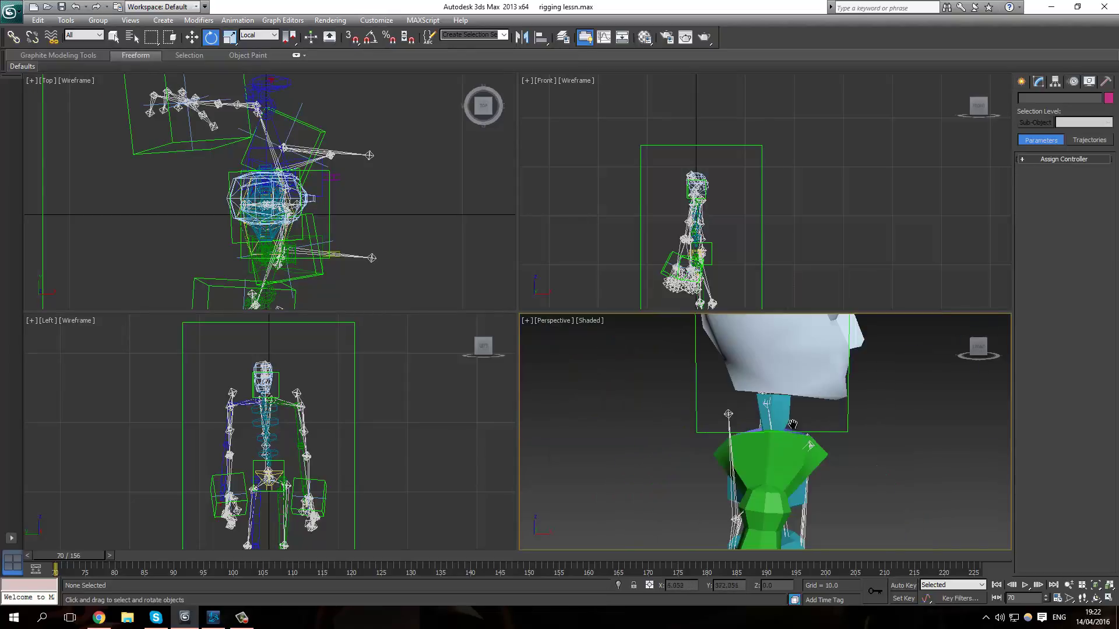
scroll(793, 424, up, 6)
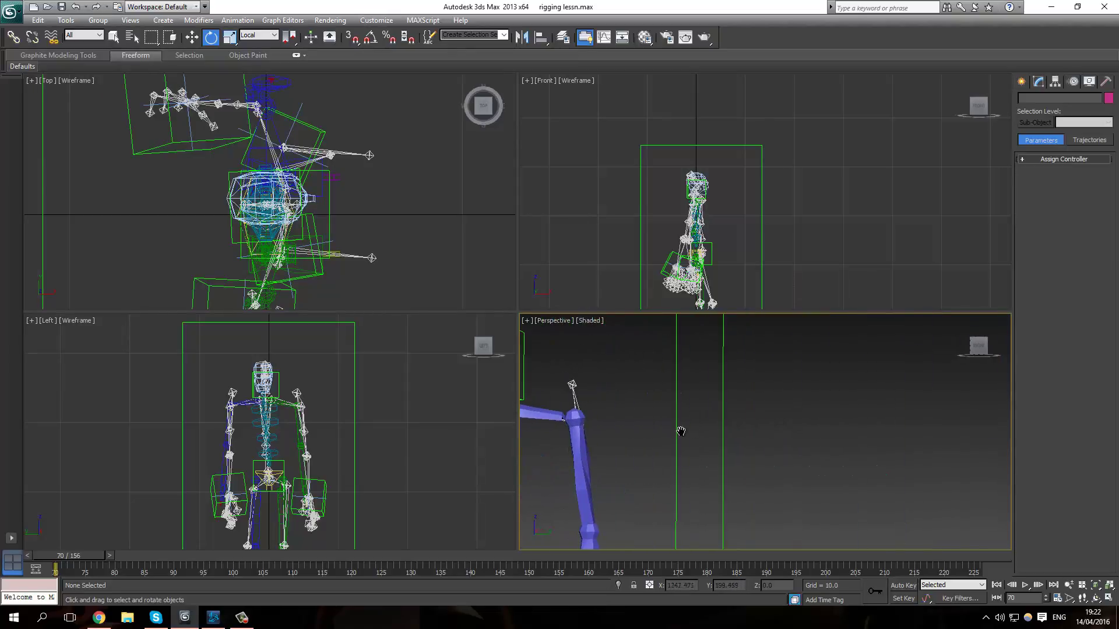
middle_drag(681, 431, 751, 442)
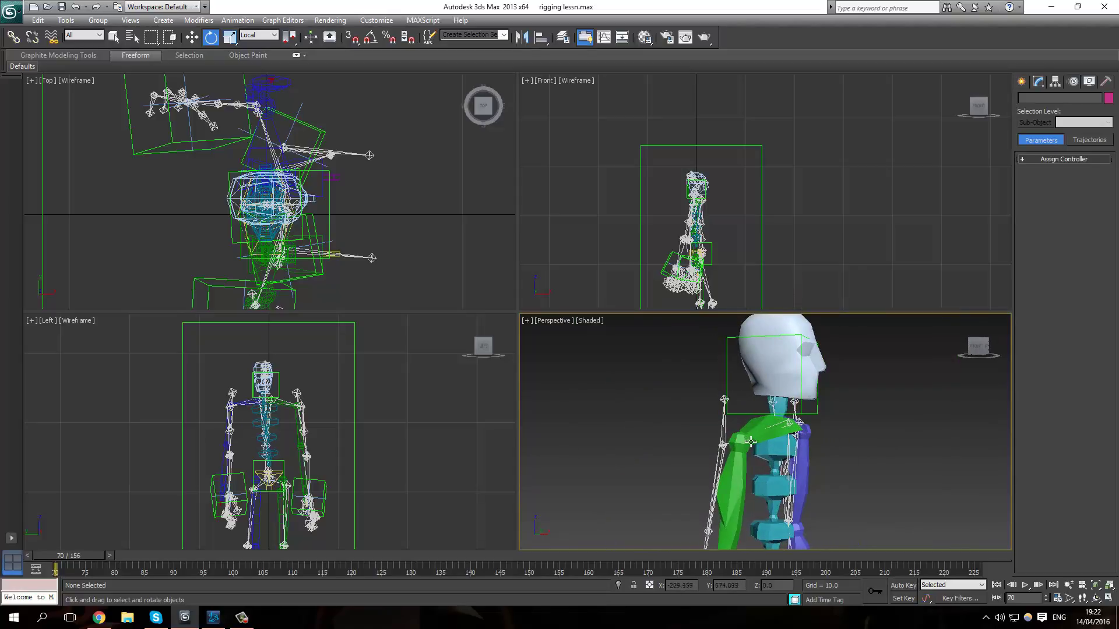
click(751, 442)
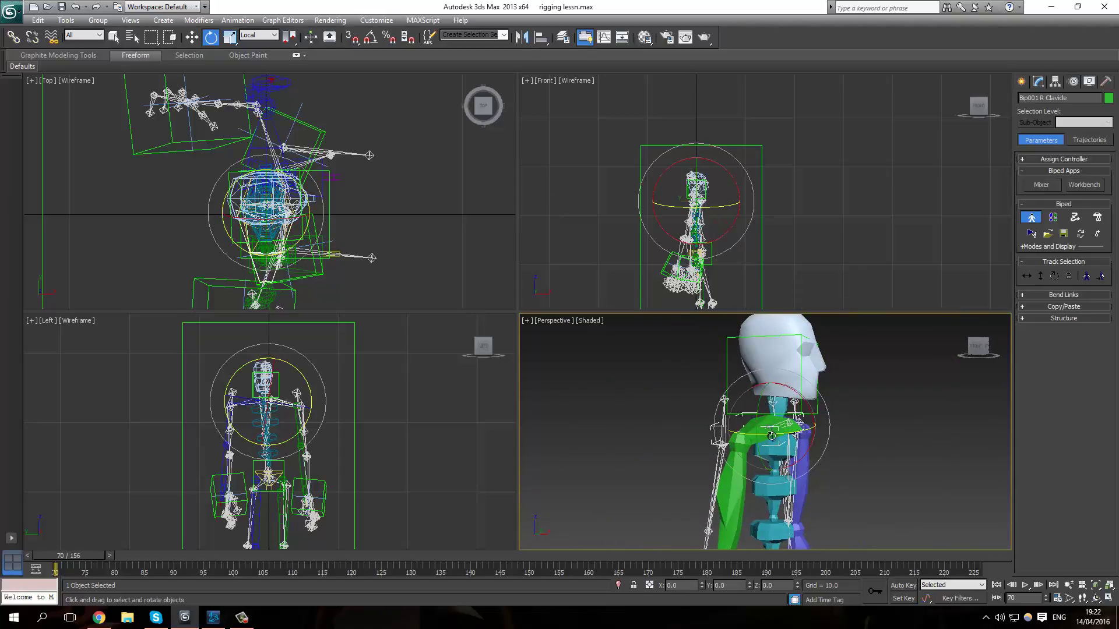
drag(772, 435, 760, 441)
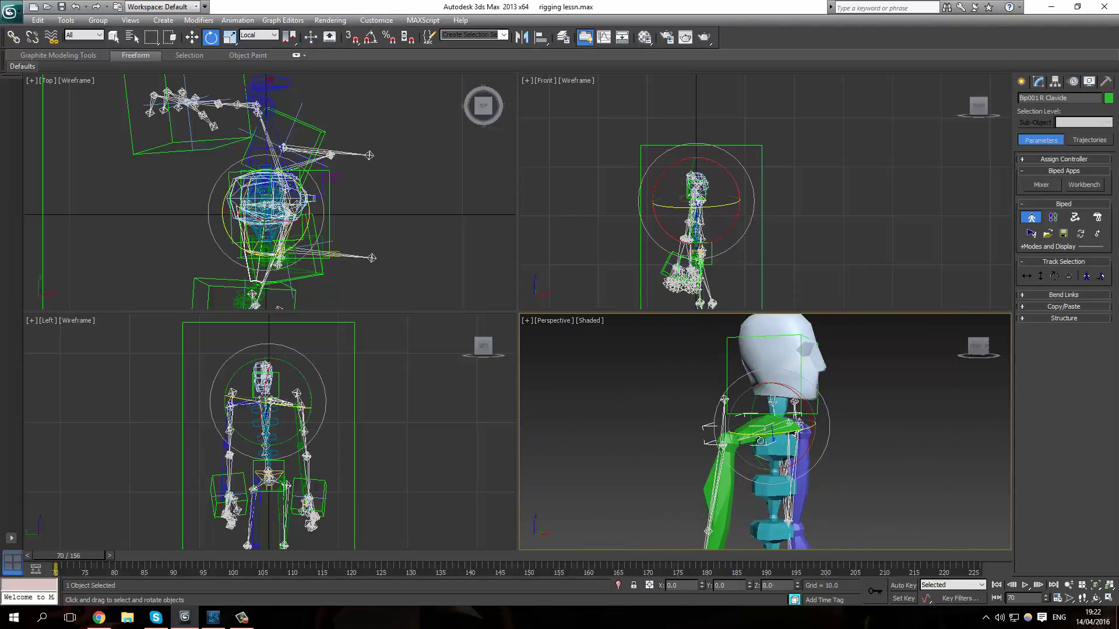
Select both clavicles and scale them together to lengthen them toward the character's shoulder joints.
alt+middle_drag(760, 441, 758, 479)
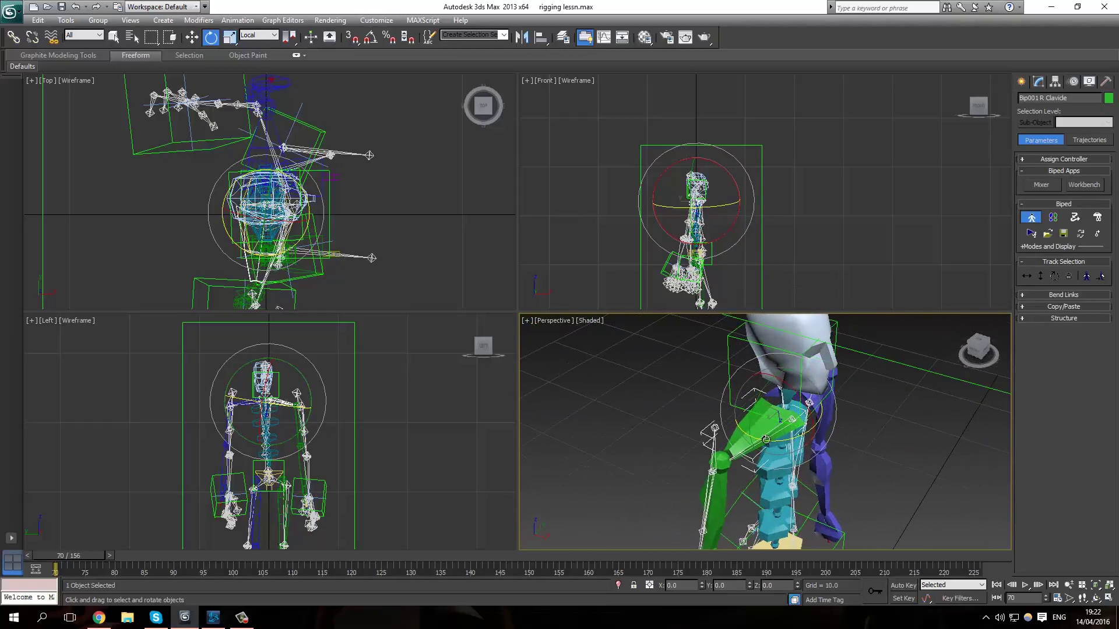
click(230, 37)
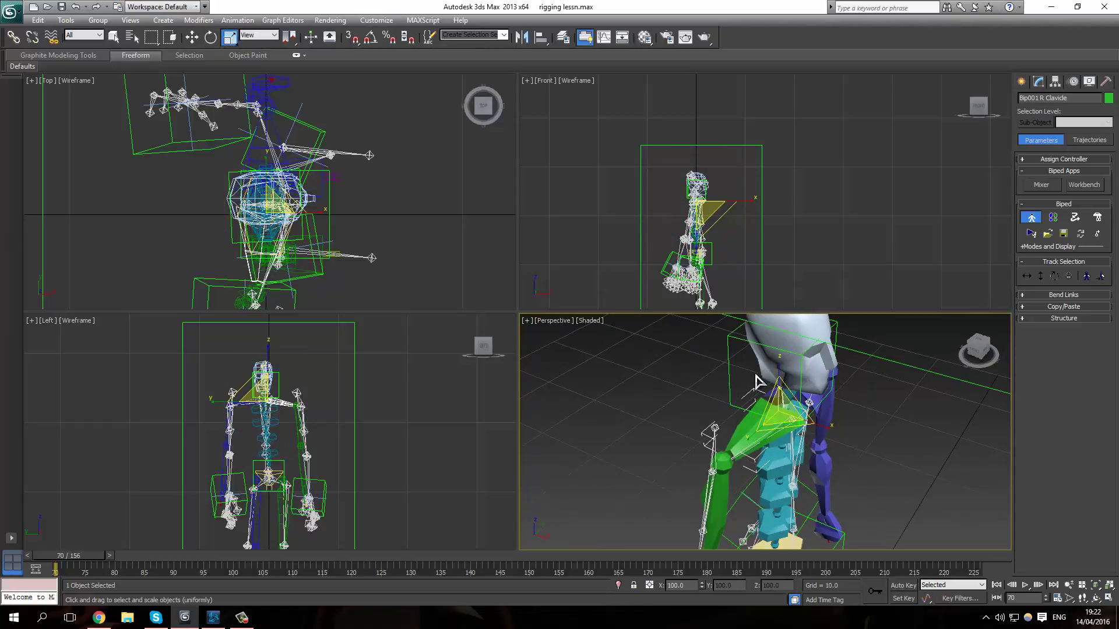
key(r)
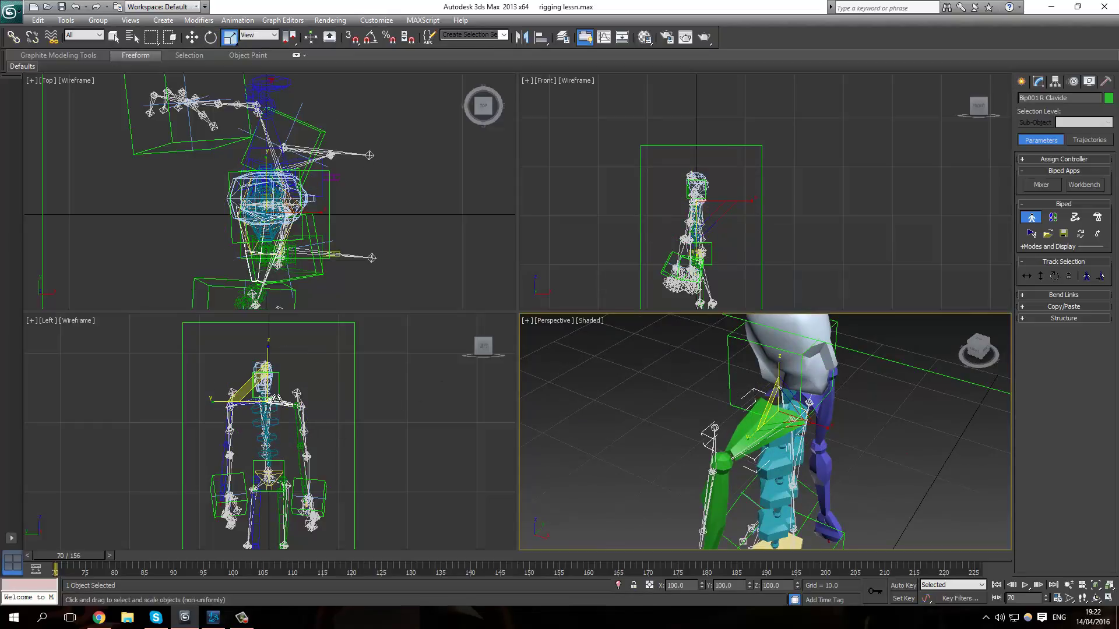
scroll(289, 406, up, 5)
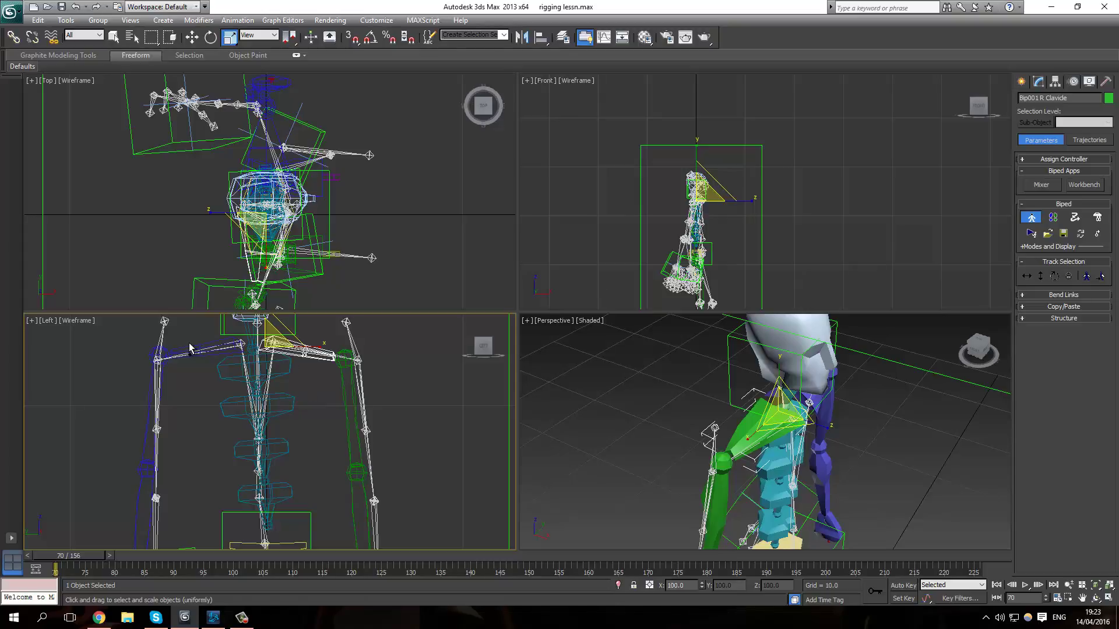
ctrl+click(187, 347)
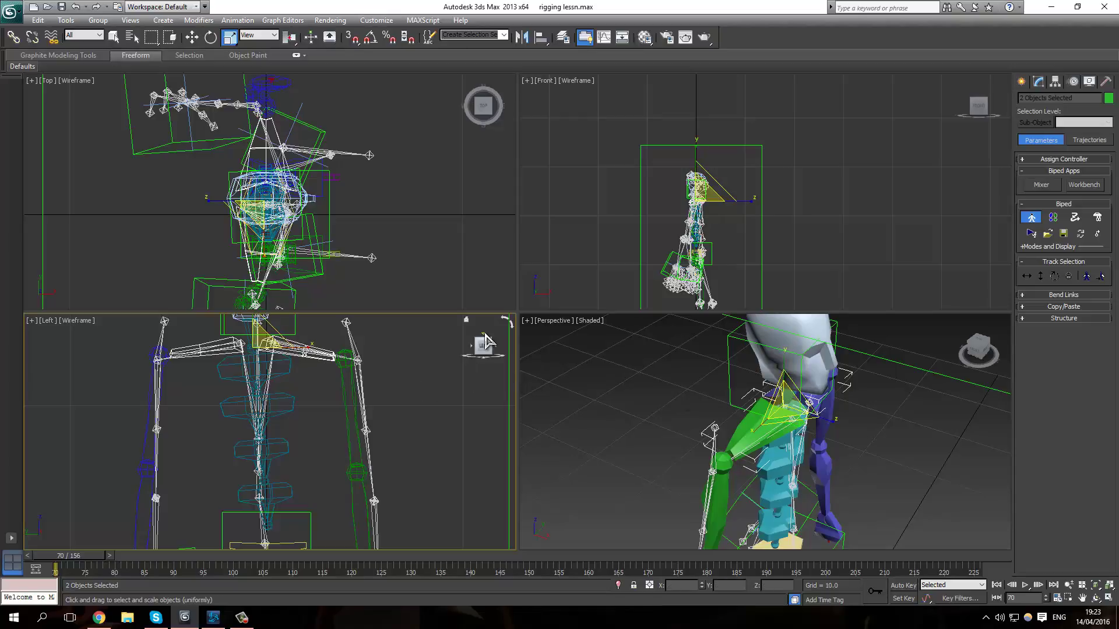
key(r)
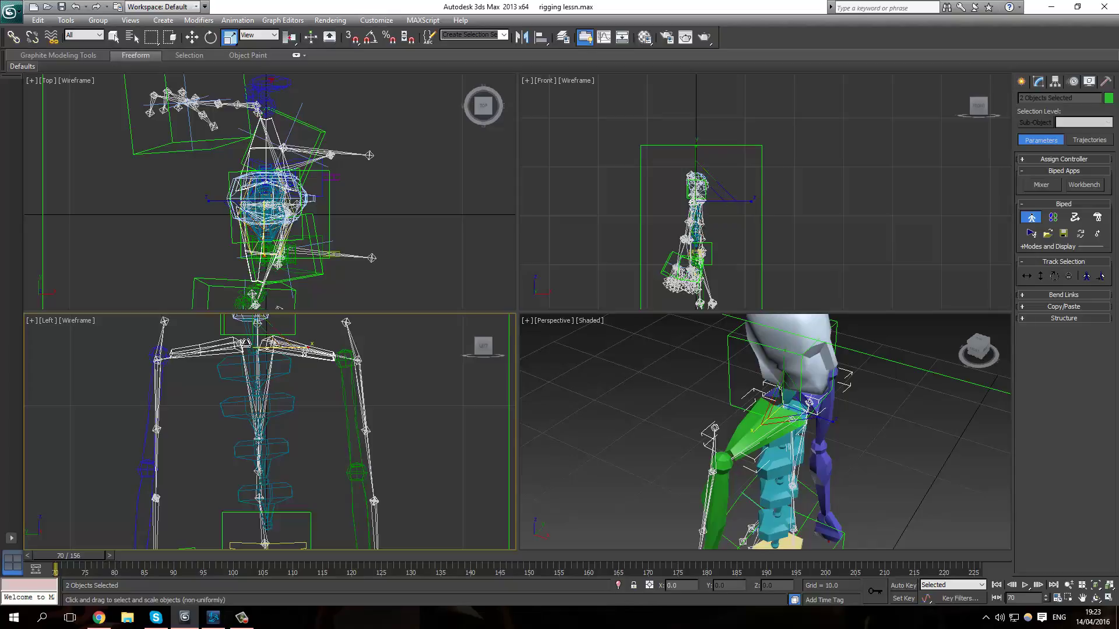
drag(791, 411, 790, 402)
click(665, 412)
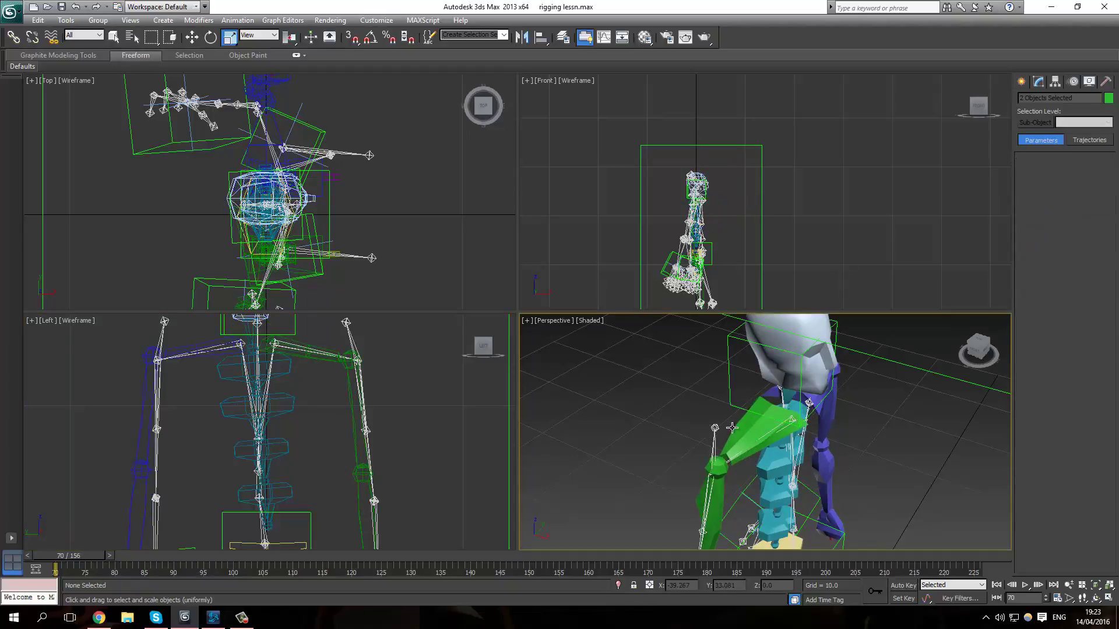
Select both biped clavicles and scale them non-uniformly to about 50% on the Y axis to make them thinner.
alt+middle_drag(815, 445, 722, 410)
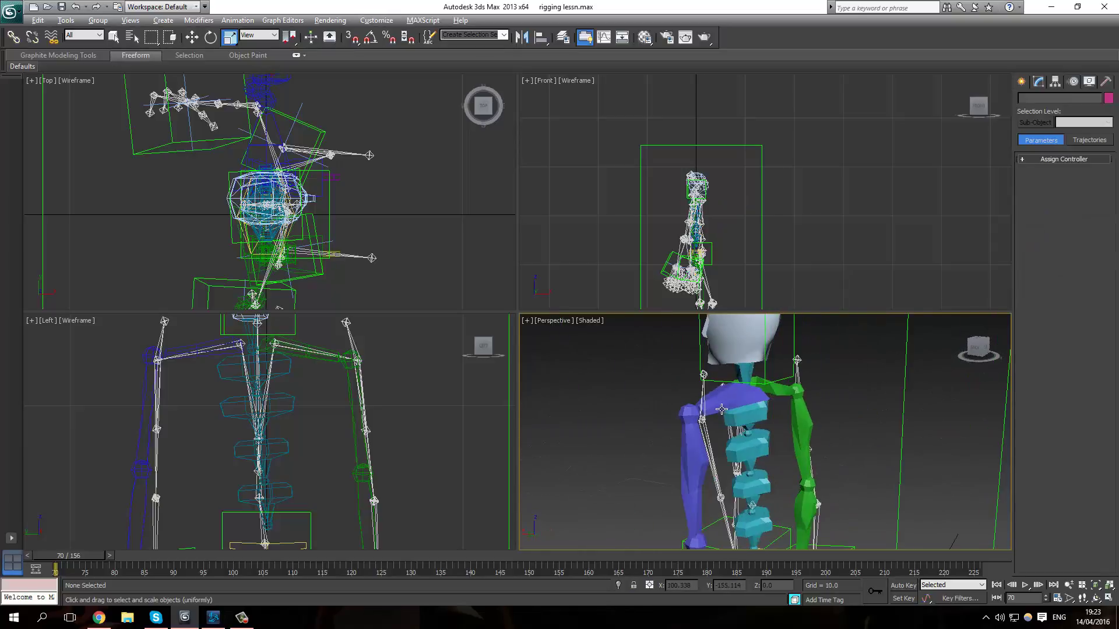
click(722, 403)
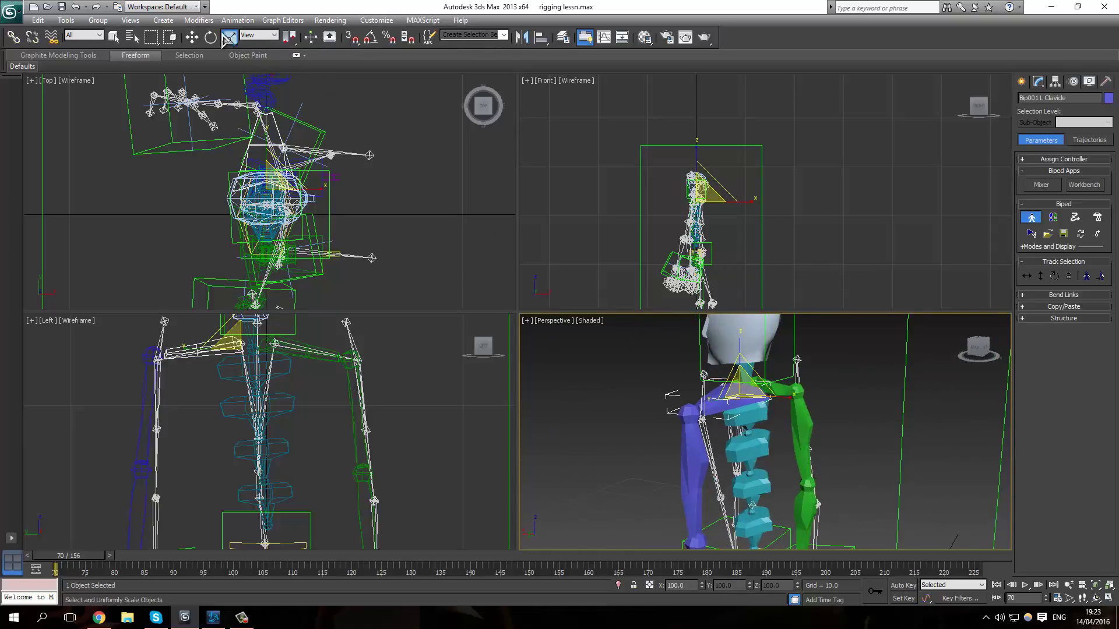
alt+middle_drag(781, 410, 826, 419)
ctrl+click(818, 415)
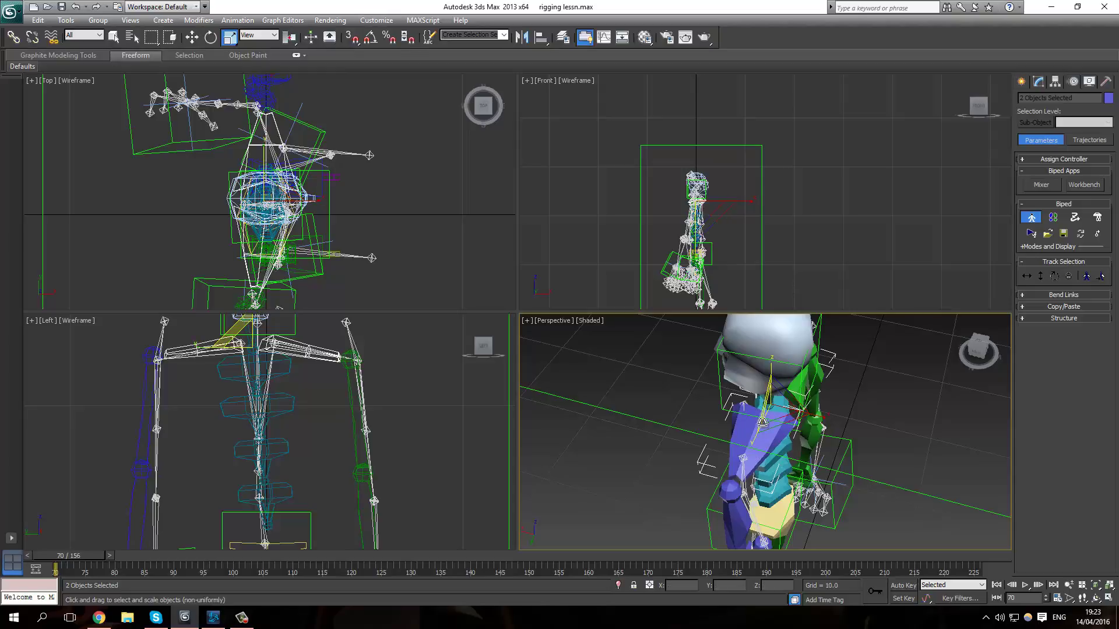
drag(752, 442, 842, 418)
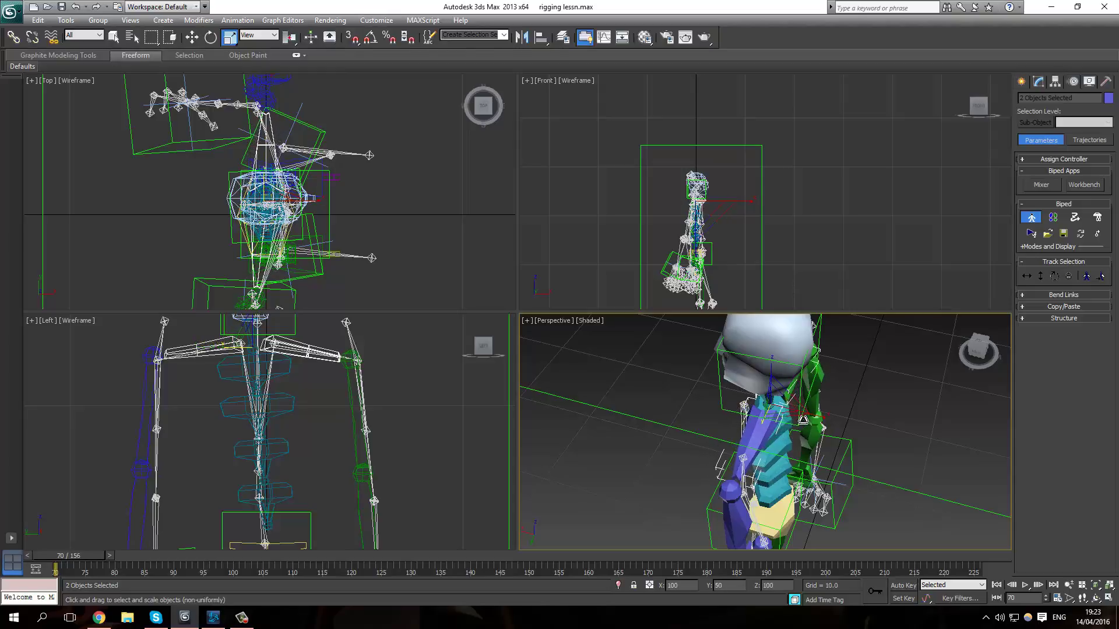
click(852, 444)
Rotate the biped's left clavicle in the Perspective view so its outer end lines up with the character's left shoulder joint.
alt+middle_drag(759, 455, 674, 418)
click(672, 398)
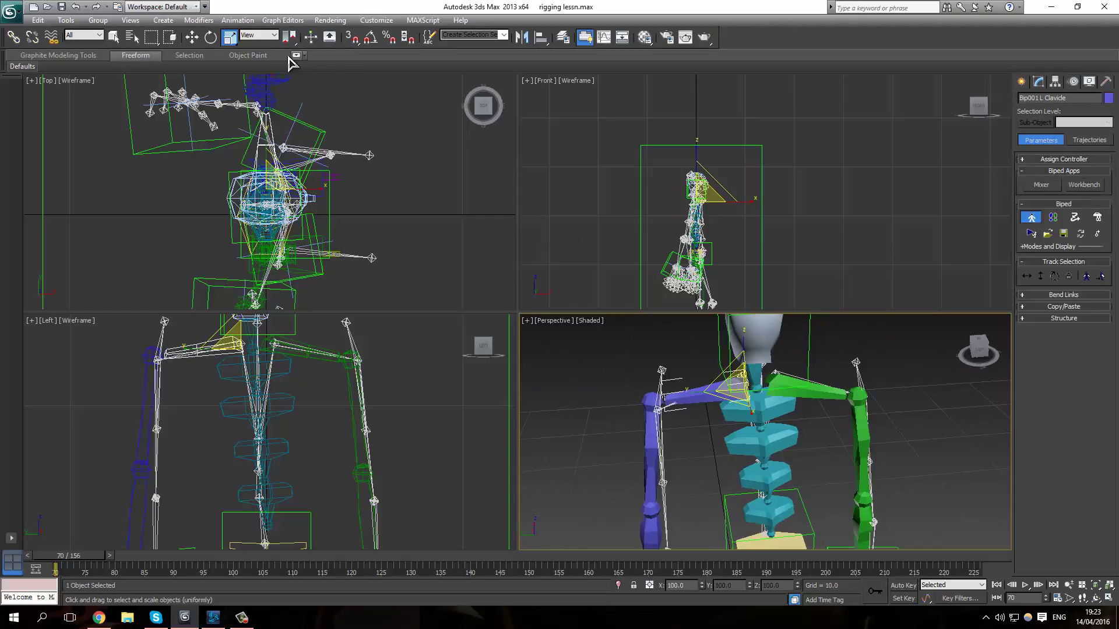
click(210, 36)
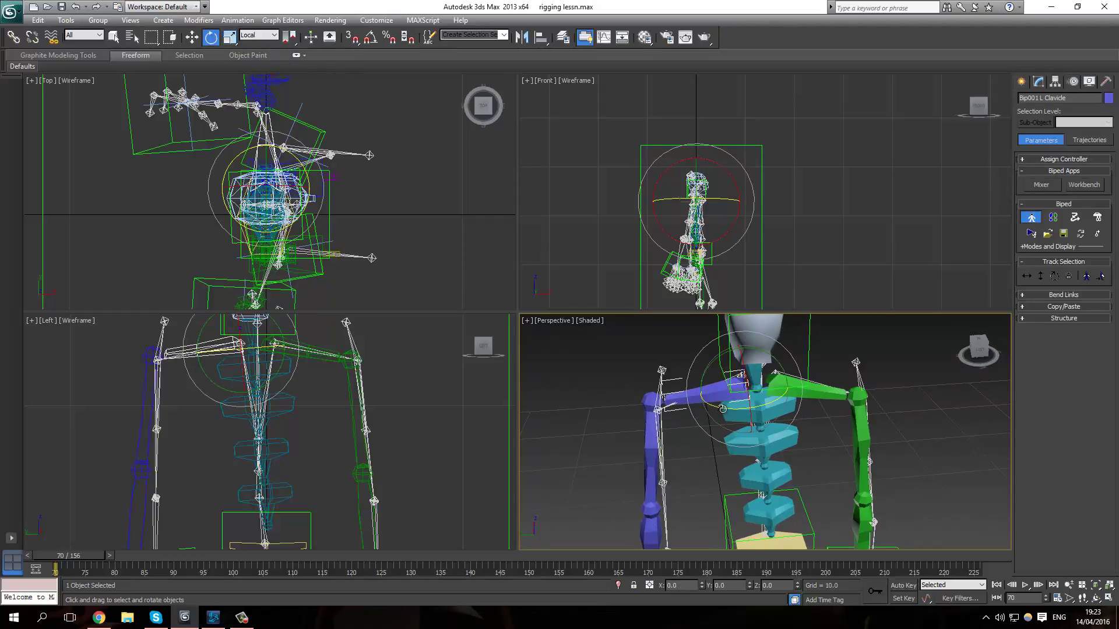
drag(723, 409, 693, 402)
alt+middle_drag(735, 417, 618, 464)
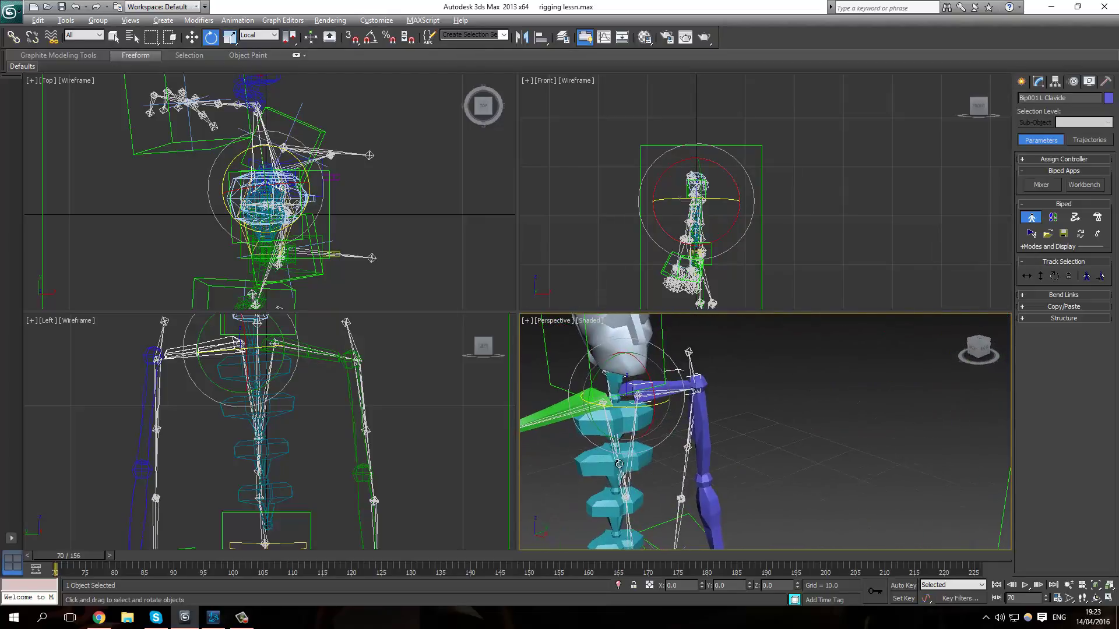
Tilt the biped's Spine2 link slightly forward in the Perspective view, moving the chest, arms and head with it.
click(605, 465)
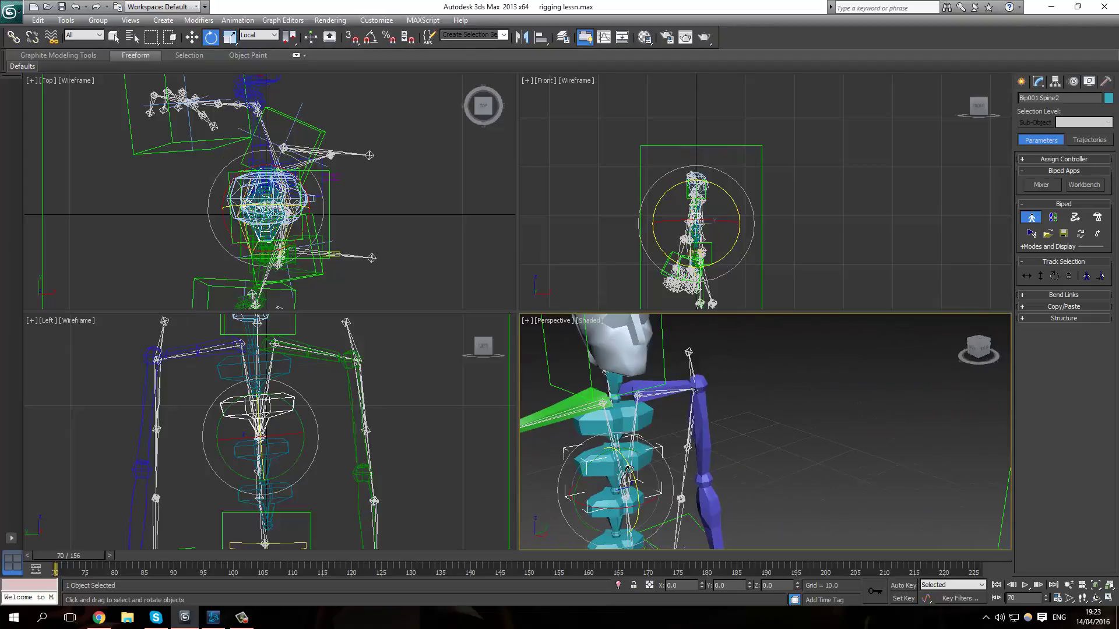
drag(629, 470, 630, 479)
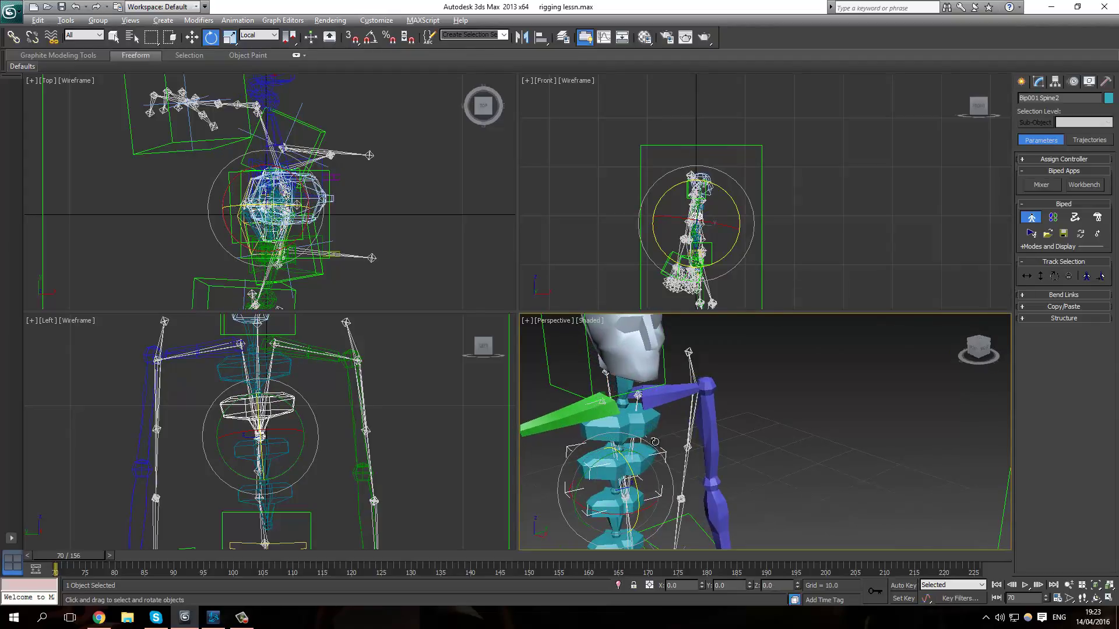
alt+middle_drag(655, 442, 775, 460)
Rotate the right clavicle and the left clavicle backward to bring the tops of both arms onto the character's shoulder joints.
click(670, 425)
middle_drag(670, 425, 809, 413)
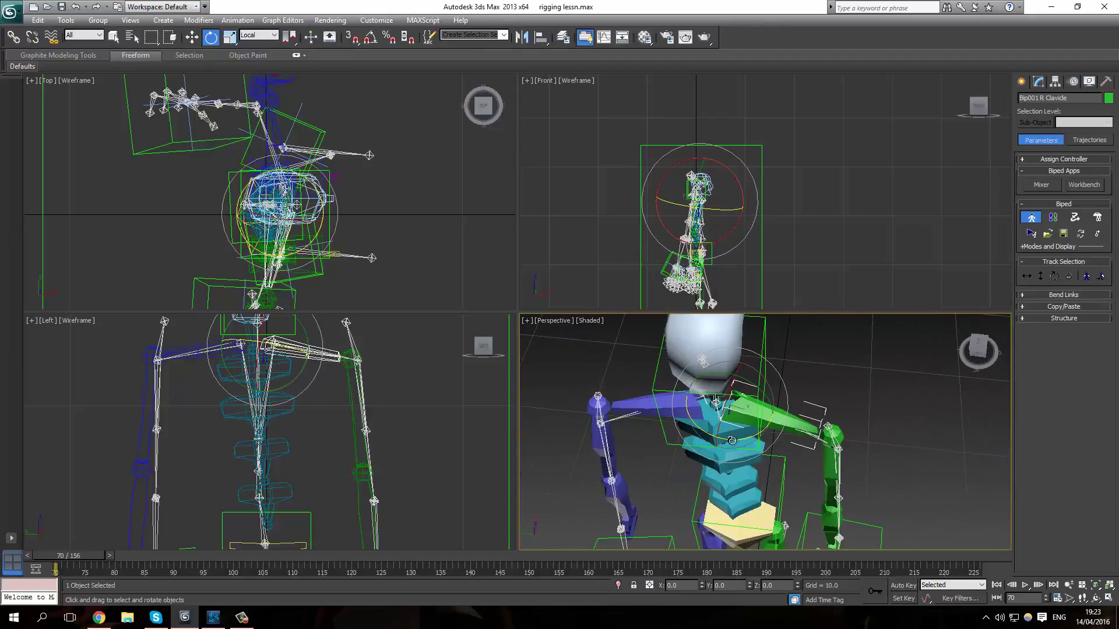
drag(732, 440, 727, 440)
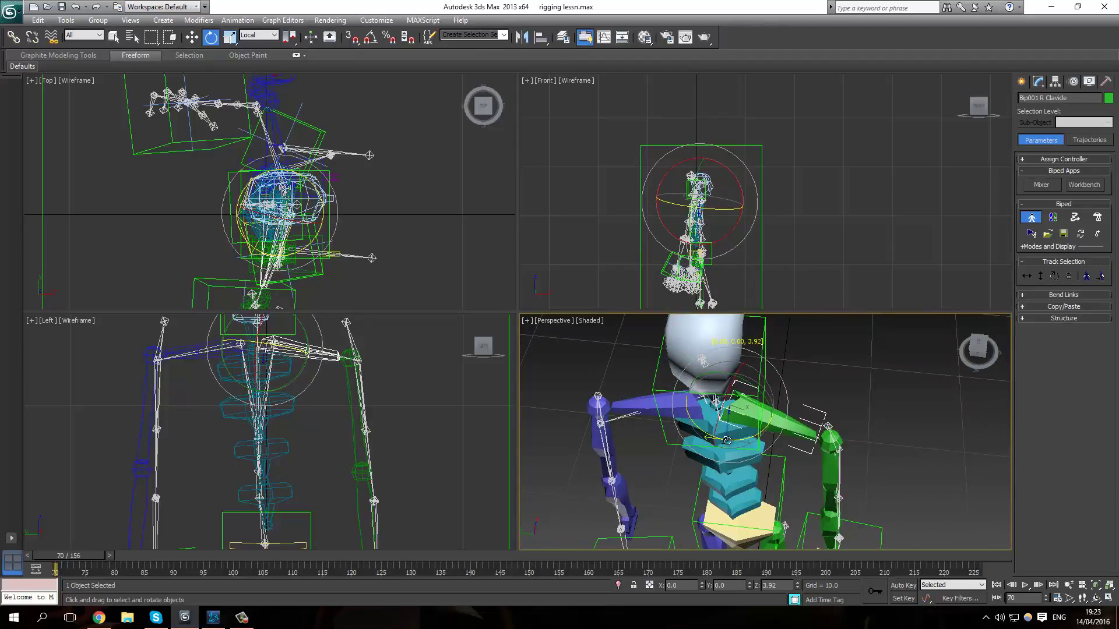
click(660, 420)
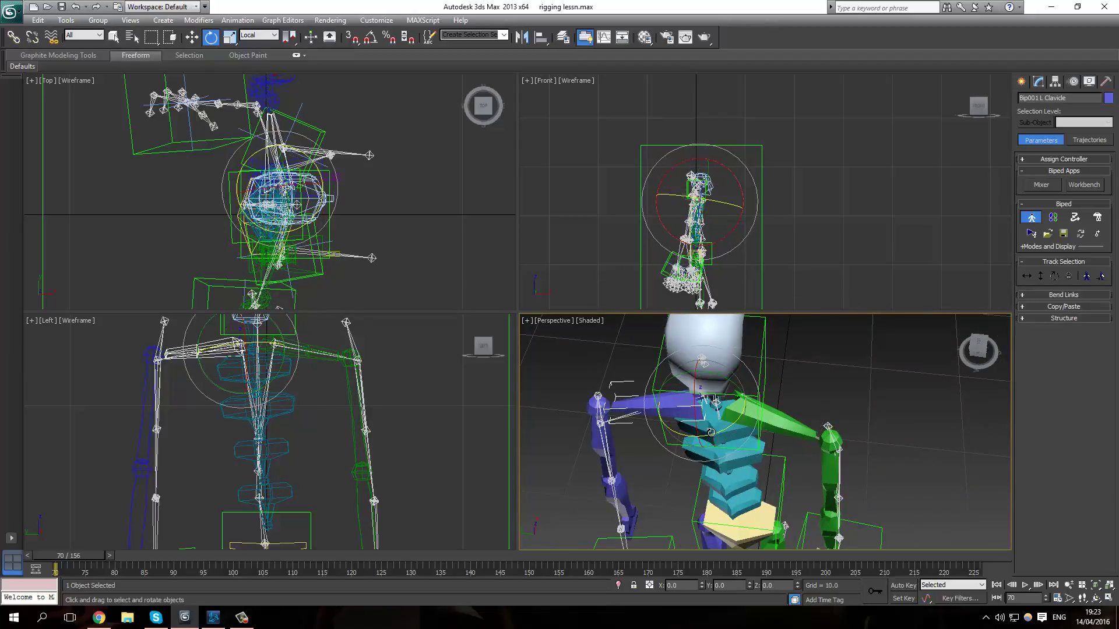
drag(710, 433, 721, 430)
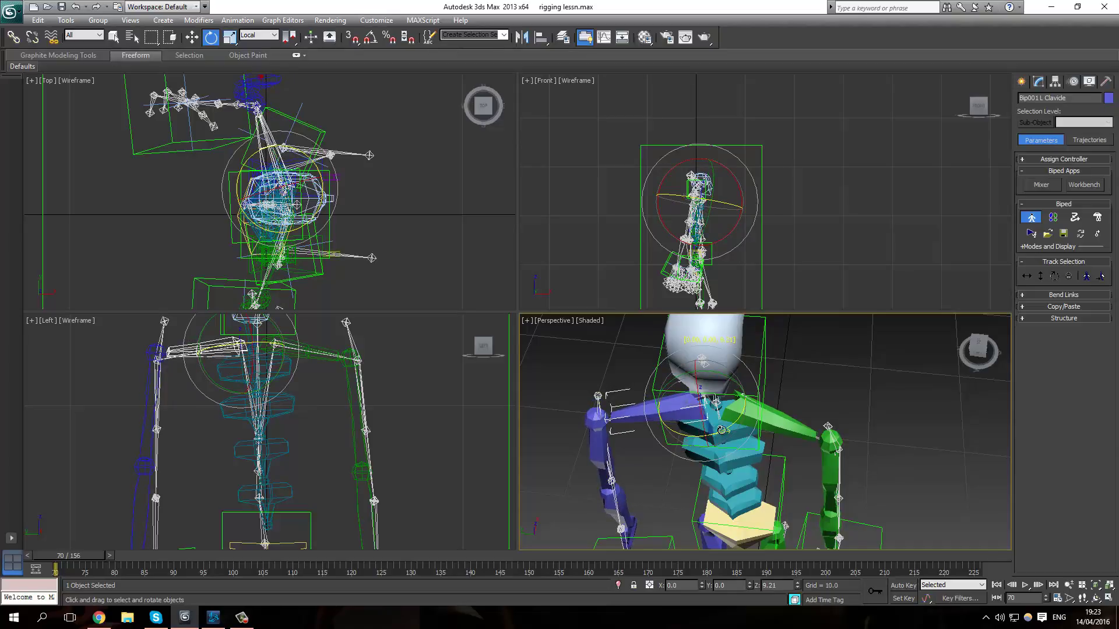
alt+middle_drag(773, 415, 970, 345)
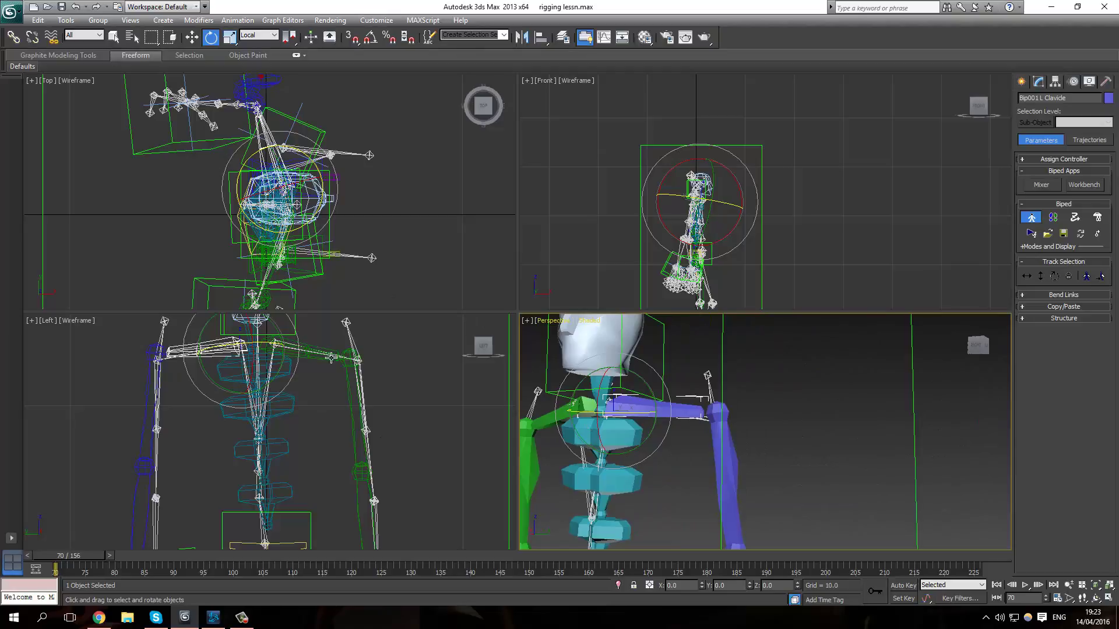
Select both biped upper arms and rotate them together in the Front view toward the direction of the character's arm bones.
alt+middle_drag(532, 414, 754, 374)
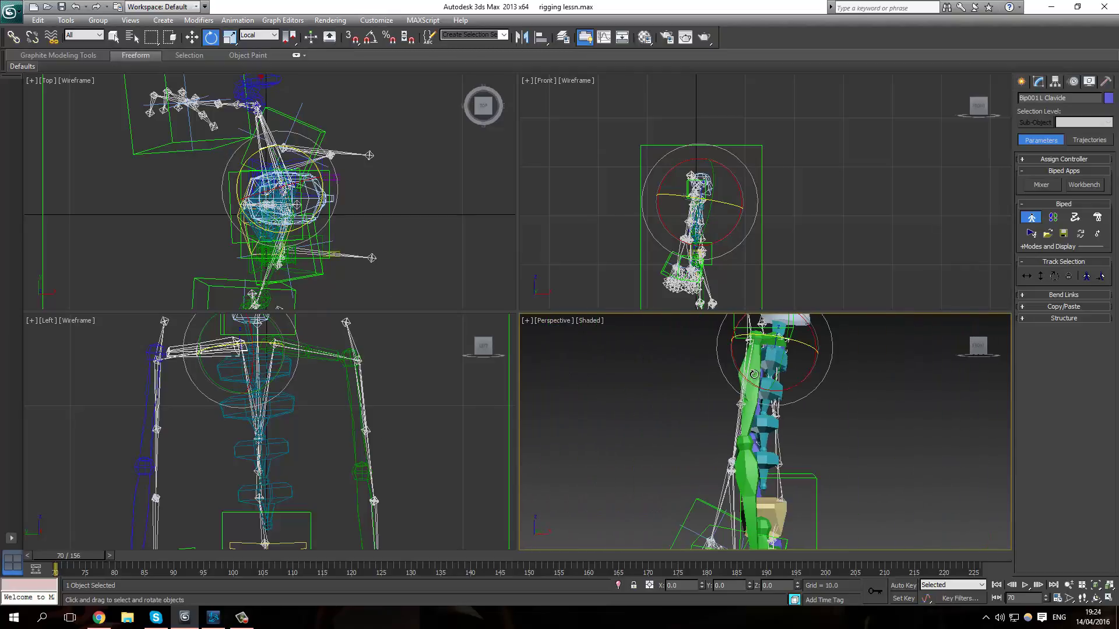
click(760, 428)
alt+middle_drag(760, 428, 880, 423)
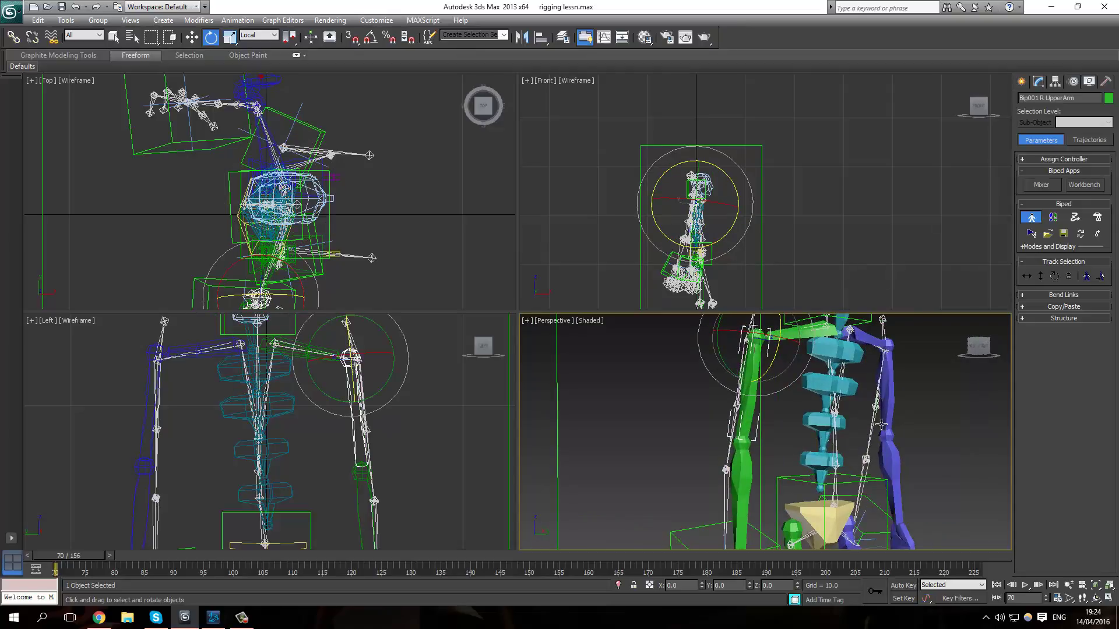
alt+middle_drag(804, 444, 860, 394)
ctrl+click(749, 397)
alt+middle_drag(749, 397, 827, 387)
scroll(828, 387, up, 5)
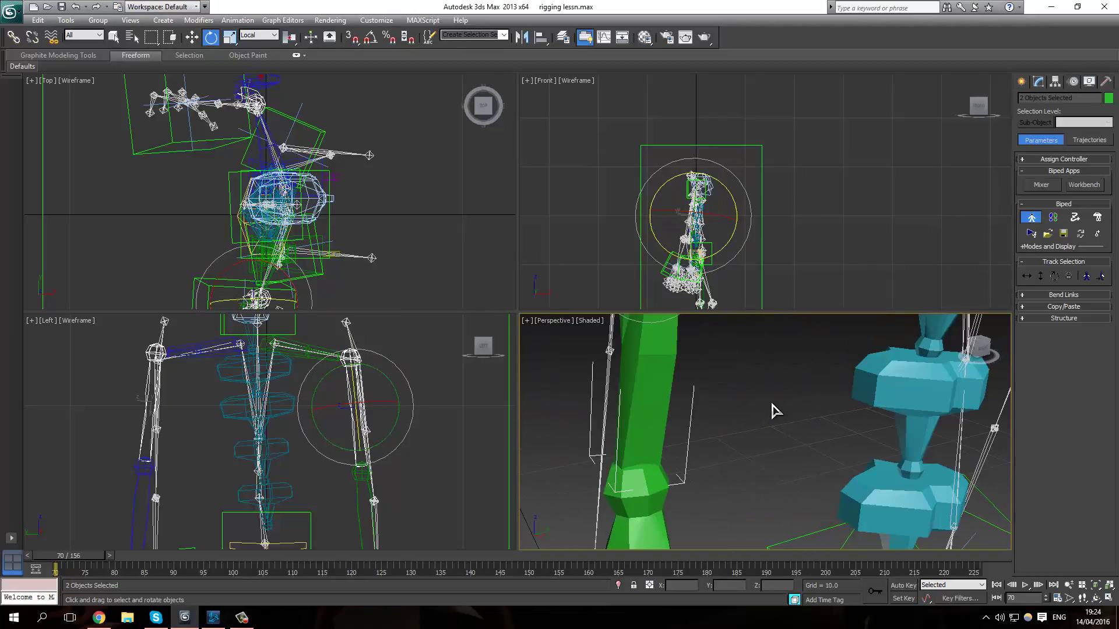
middle_drag(772, 410, 751, 459)
scroll(827, 420, down, 2)
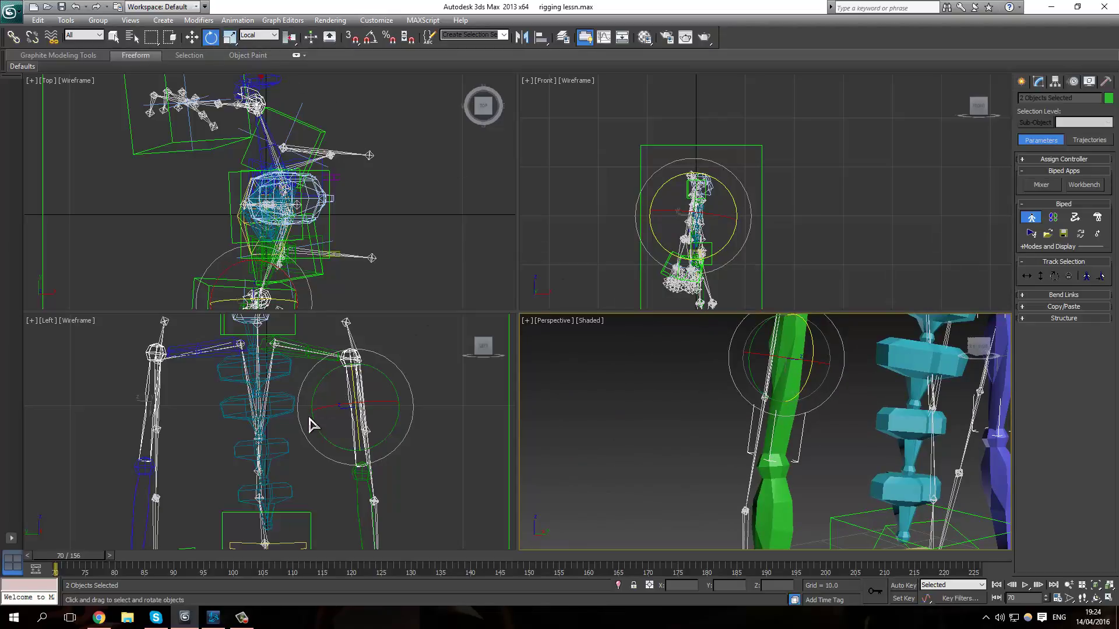
middle_drag(259, 228, 263, 239)
scroll(644, 237, up, 3)
middle_drag(644, 237, 755, 156)
scroll(812, 137, up, 4)
scroll(749, 207, down, 4)
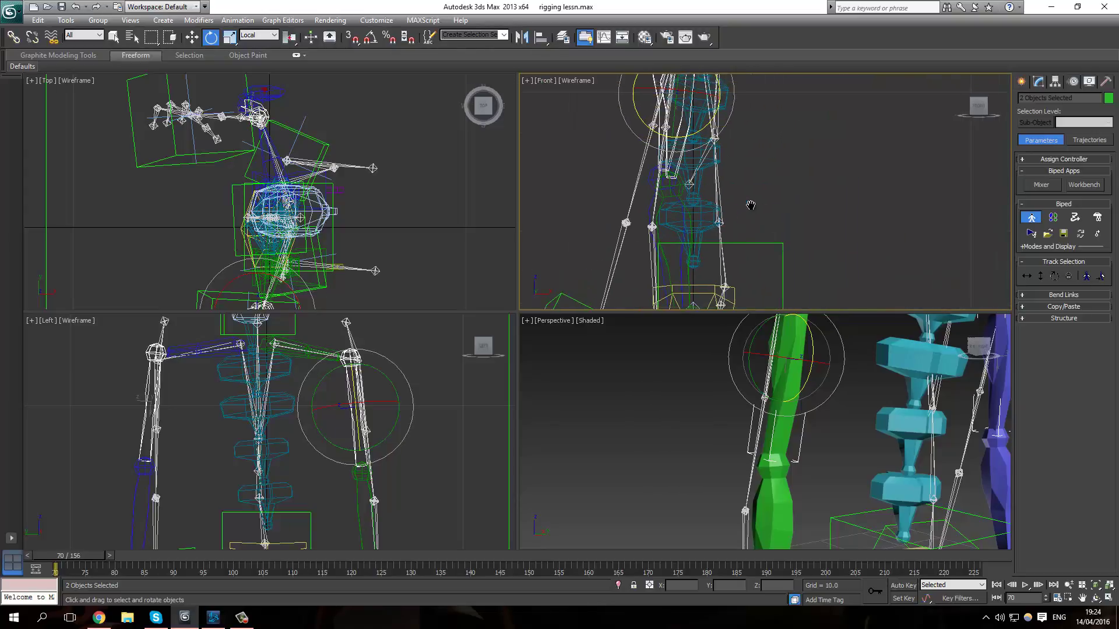
scroll(779, 207, up, 5)
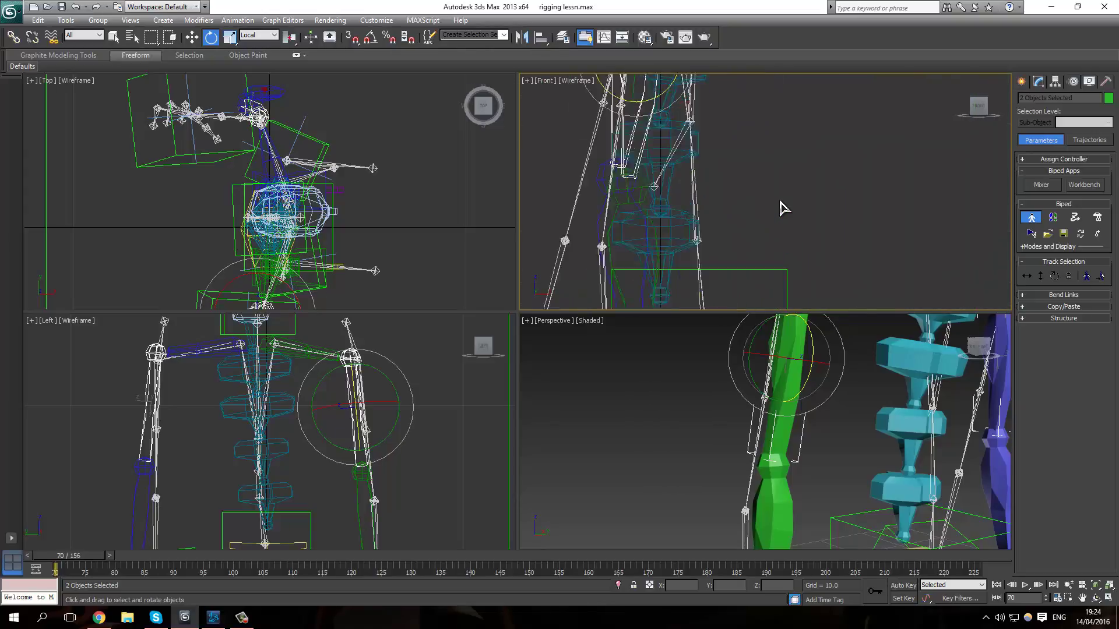
middle_drag(680, 159, 767, 216)
drag(753, 132, 757, 133)
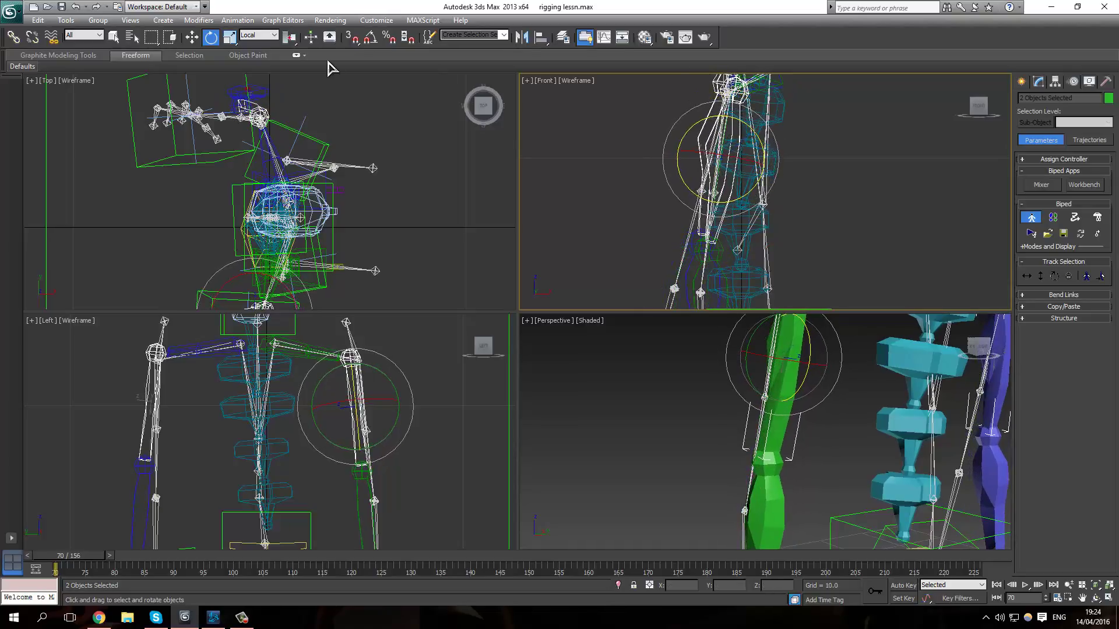
Scale both upper arms together to lengthen them toward the character's elbow joints.
click(230, 37)
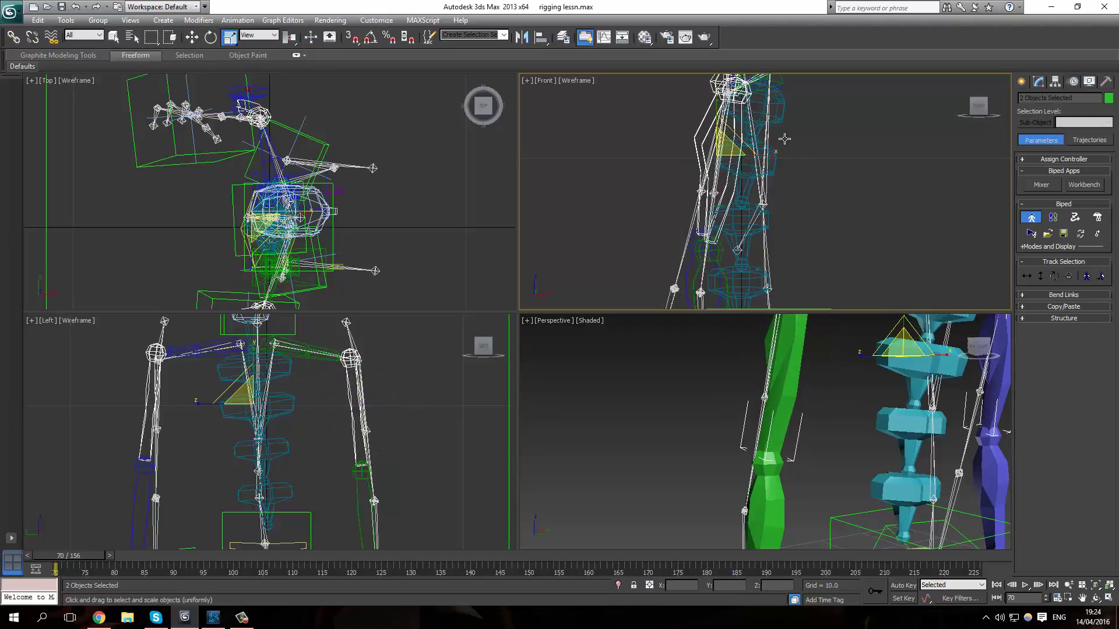
key(r)
drag(780, 156, 789, 155)
key(r)
key(r)
Rotate the left upper arm about its local axes so it follows the character's left upper arm bone down to the elbow.
alt+middle_drag(844, 452, 802, 449)
click(711, 440)
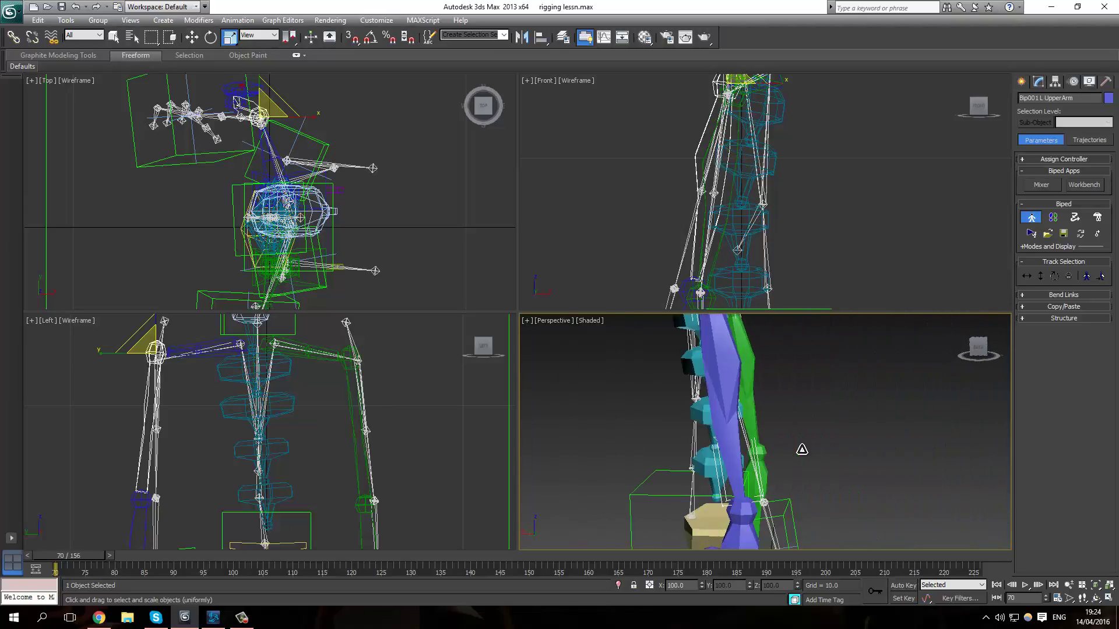
click(194, 38)
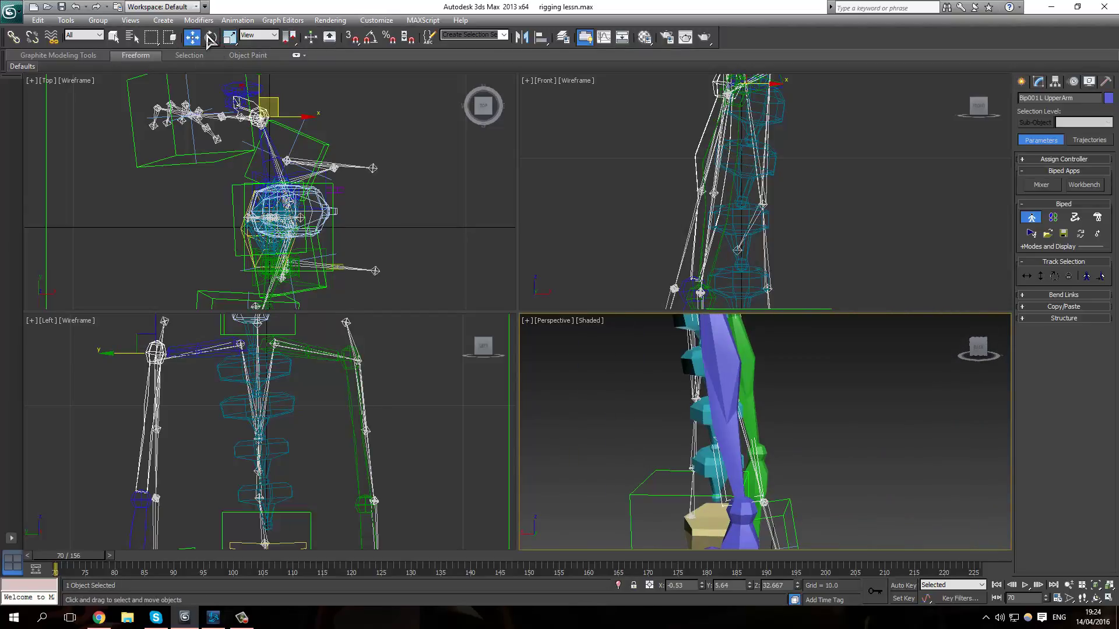
click(210, 38)
alt+middle_drag(775, 424, 816, 423)
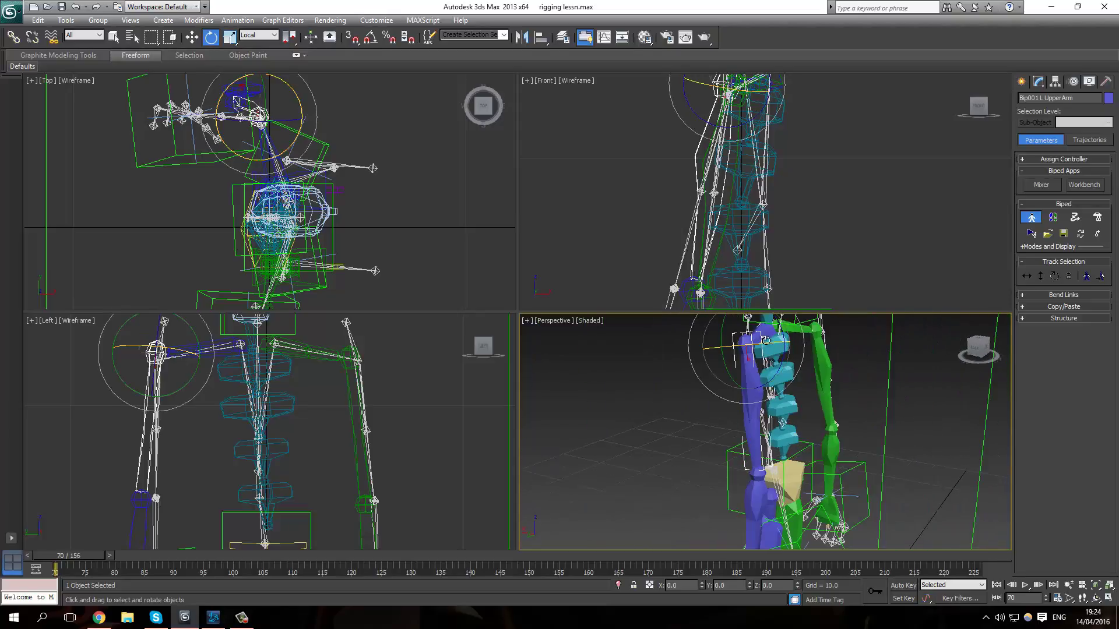
drag(781, 326, 782, 321)
alt+middle_drag(848, 434, 777, 427)
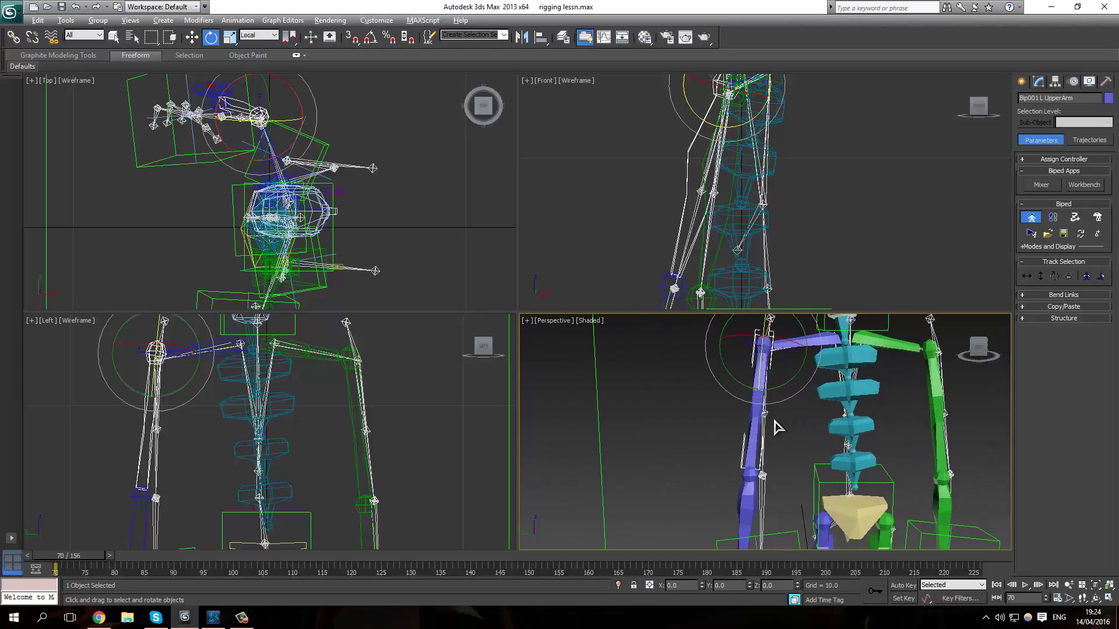
drag(798, 378, 806, 439)
Rotate the right upper arm outward in the Perspective view so its elbow meets the character's right elbow joint.
alt+middle_drag(805, 438, 962, 428)
click(960, 422)
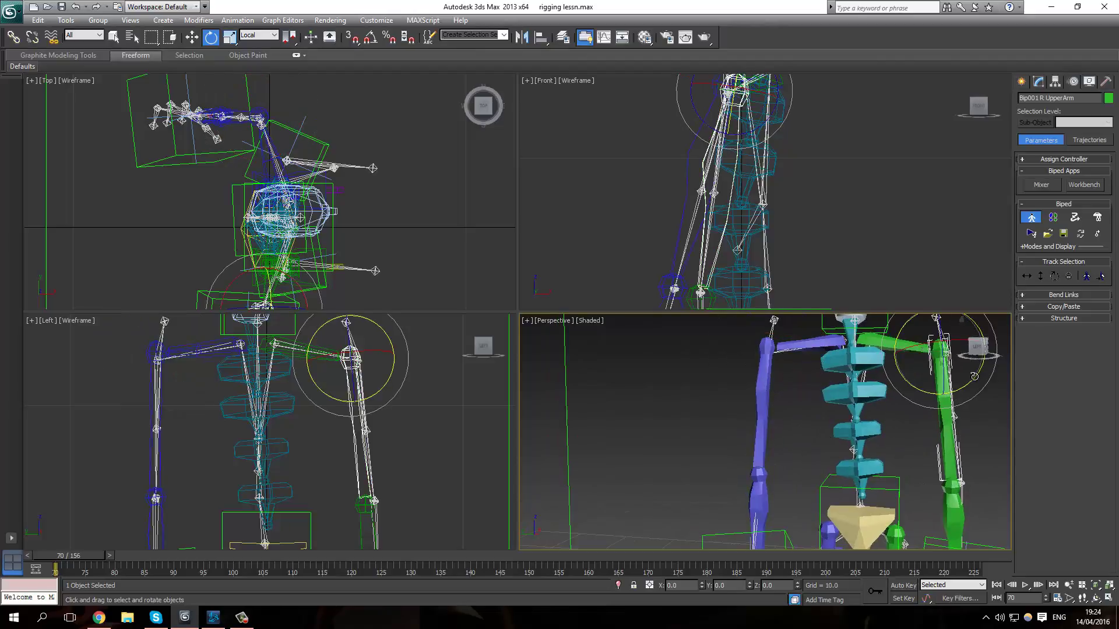
drag(983, 367, 977, 378)
alt+middle_drag(985, 364, 822, 446)
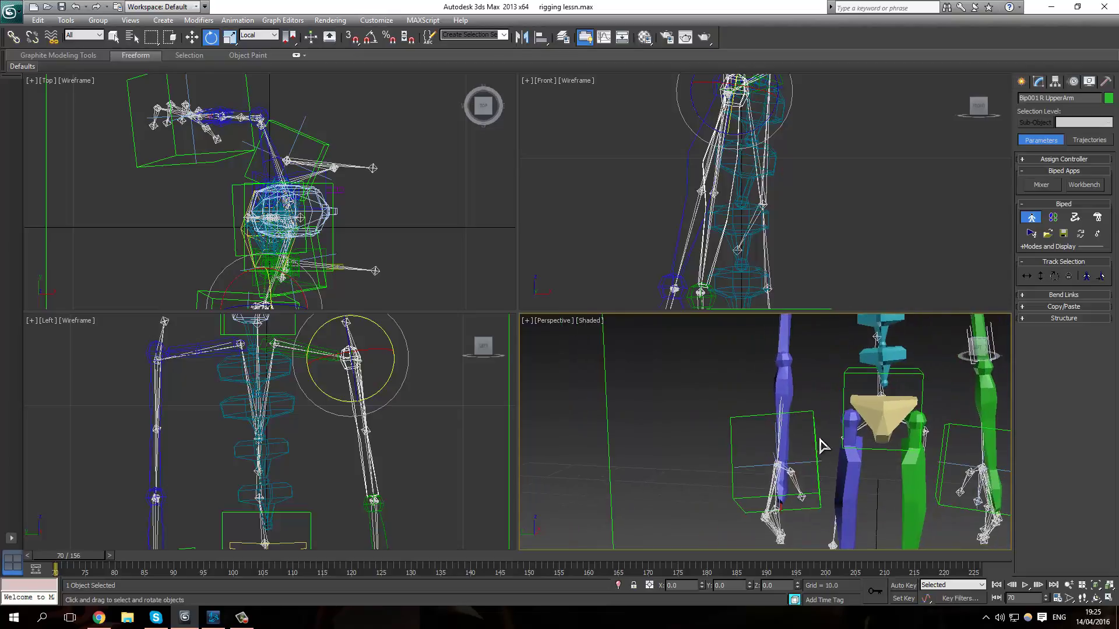
Rotate the biped's left forearm about its local Z axis so the hand lines up with the character's left wrist.
click(783, 393)
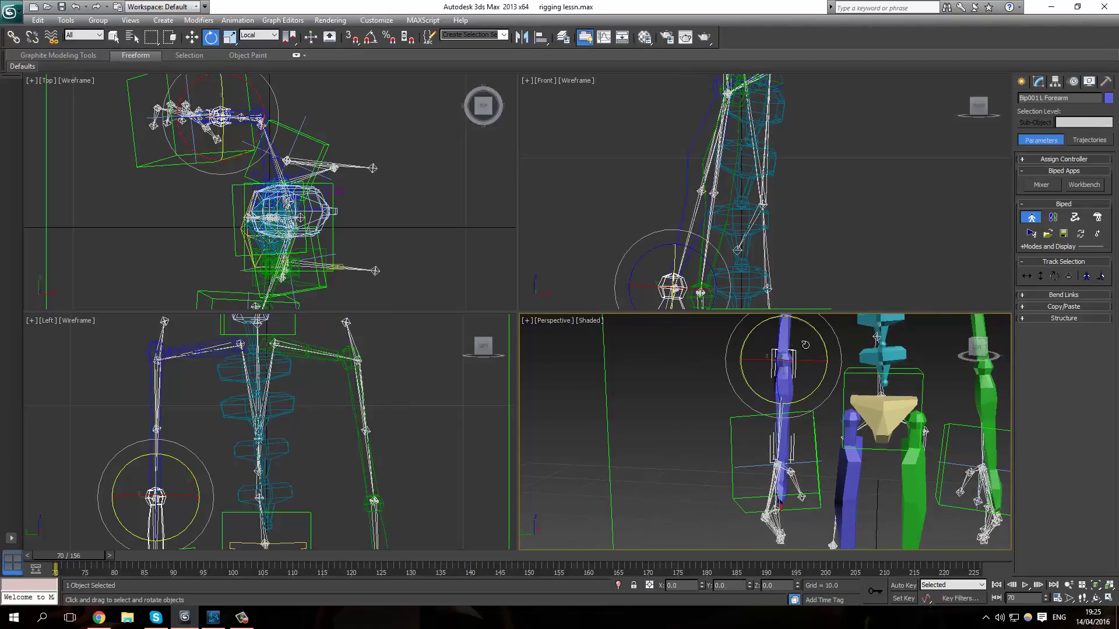
key(Page_Up)
alt+middle_drag(806, 345, 985, 398)
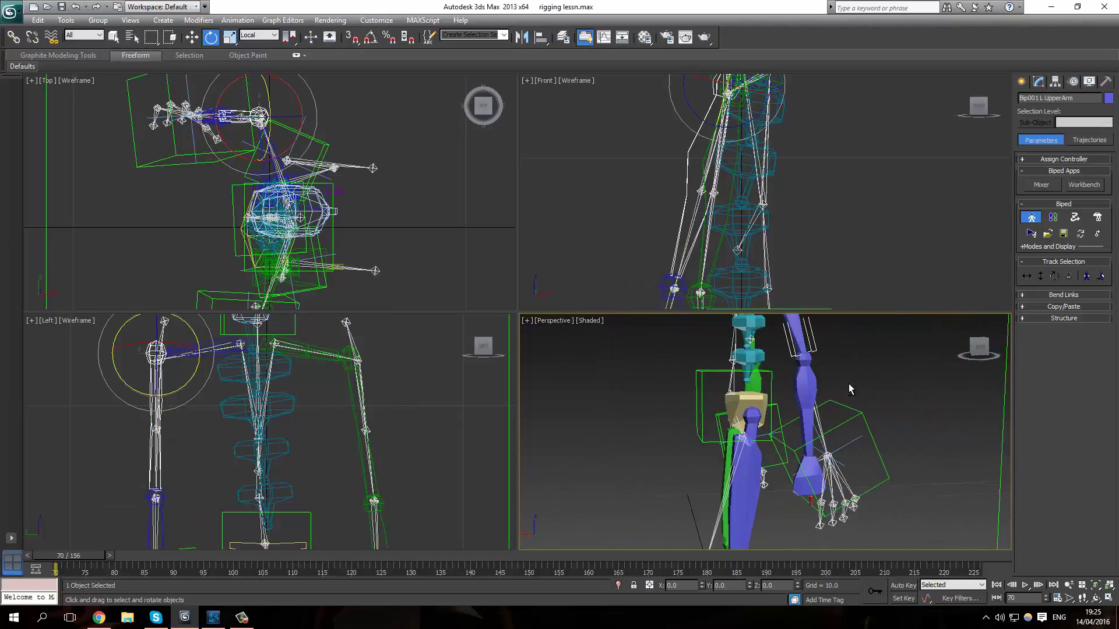
alt+middle_drag(849, 385, 795, 416)
click(757, 427)
scroll(761, 427, up, 3)
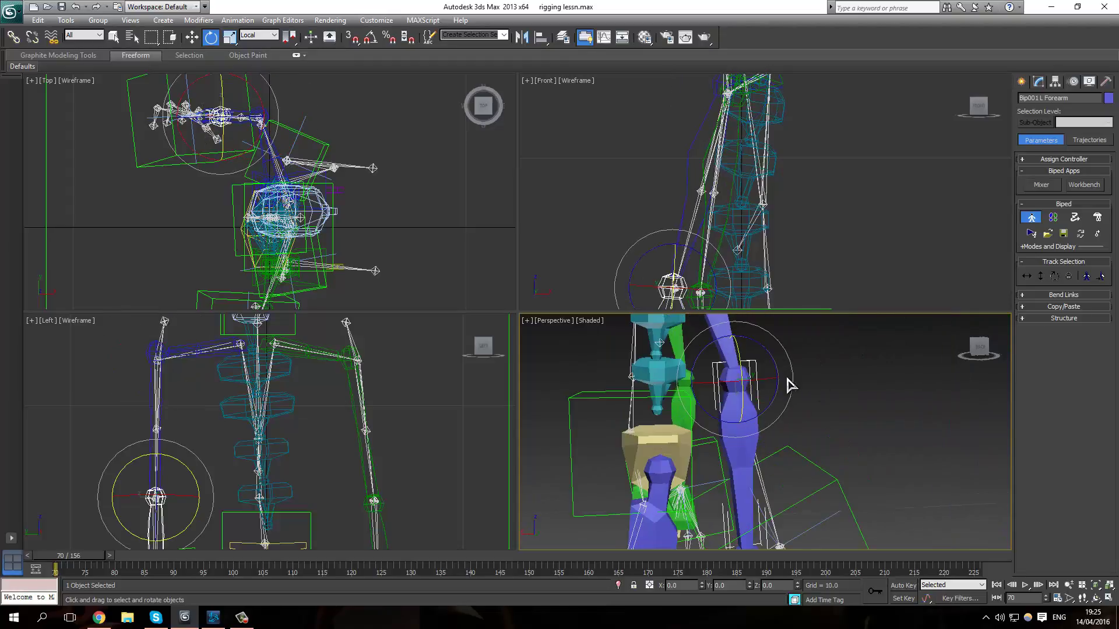
scroll(791, 386, down, 4)
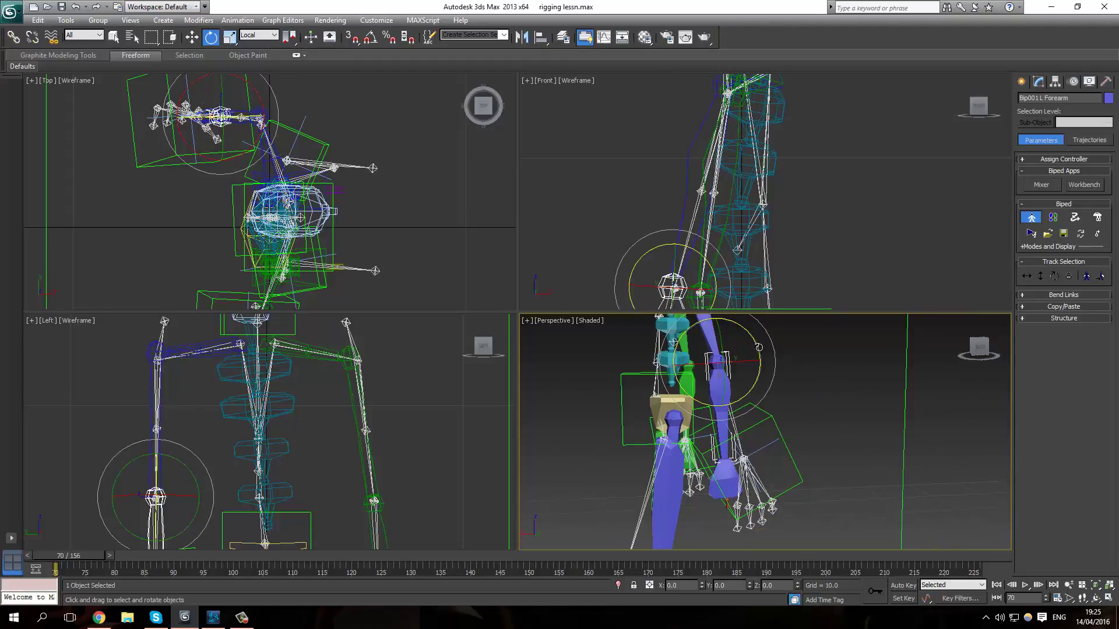
drag(760, 345, 759, 345)
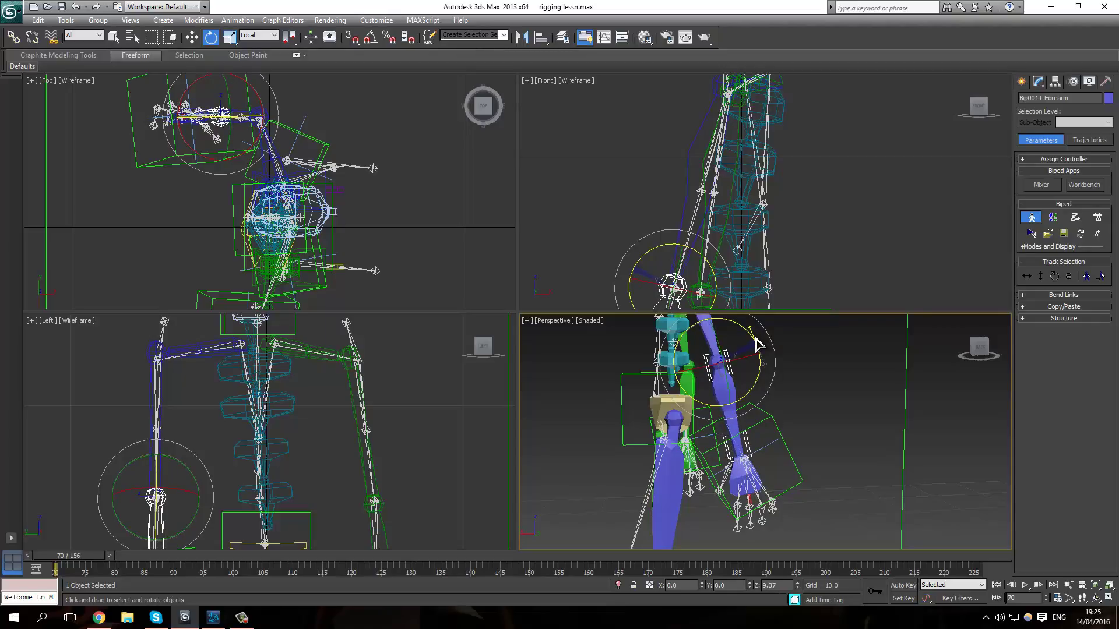
alt+middle_drag(825, 432, 641, 424)
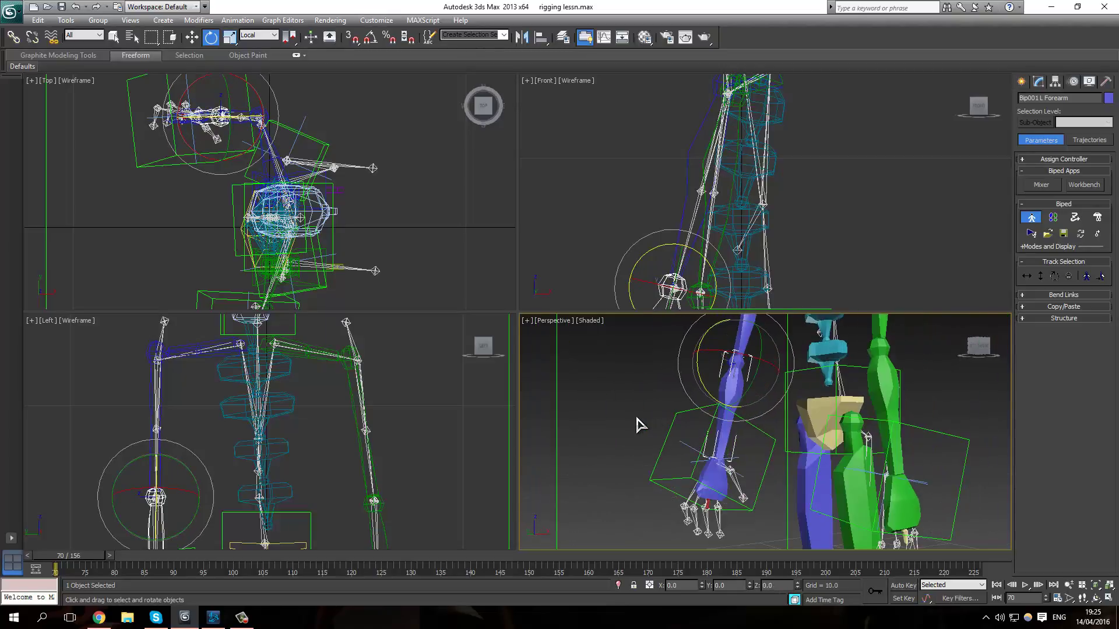
Rotate the biped's right forearm about its local axes so it follows the character's right forearm bone down to the wrist.
mouse_move(720, 479)
alt+middle_down()
mouse_move(779, 470)
mouse_move(730, 490)
mouse_move(710, 484)
alt+middle_up()
alt+middle_drag(802, 446, 704, 445)
click(708, 414)
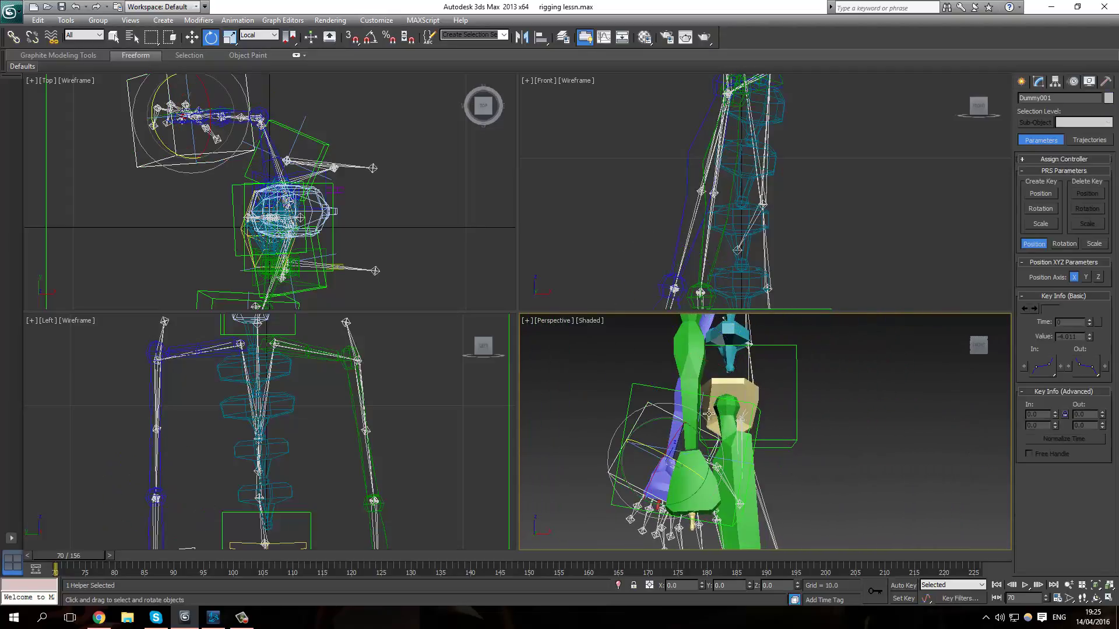
alt+middle_drag(716, 370, 738, 349)
click(762, 401)
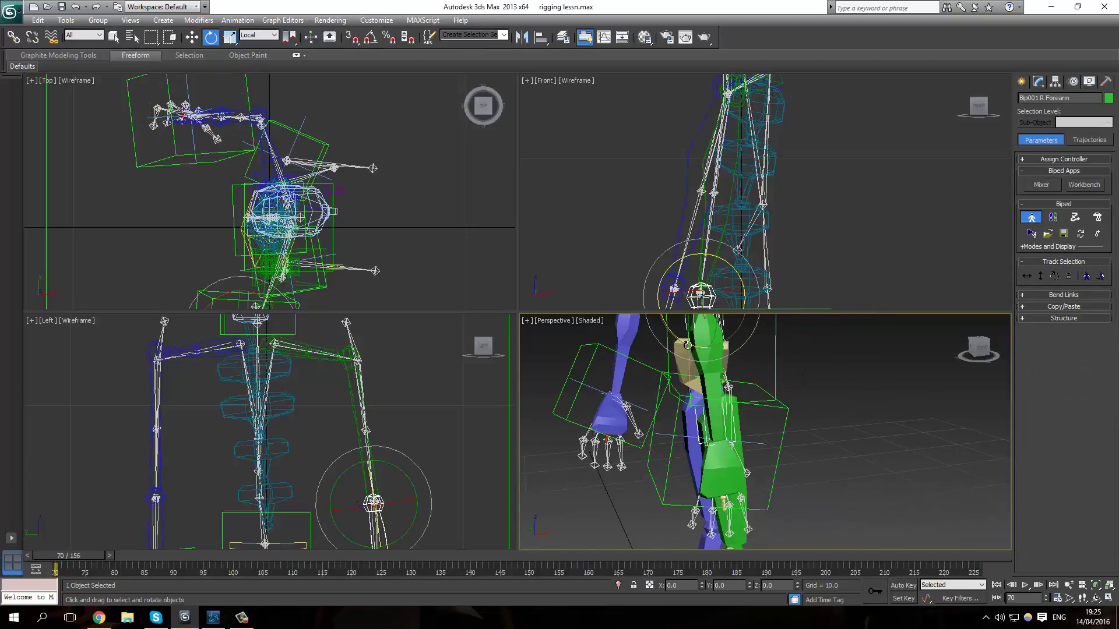
mouse_move(686, 344)
mouse_down()
mouse_move(706, 349)
mouse_move(686, 345)
mouse_up()
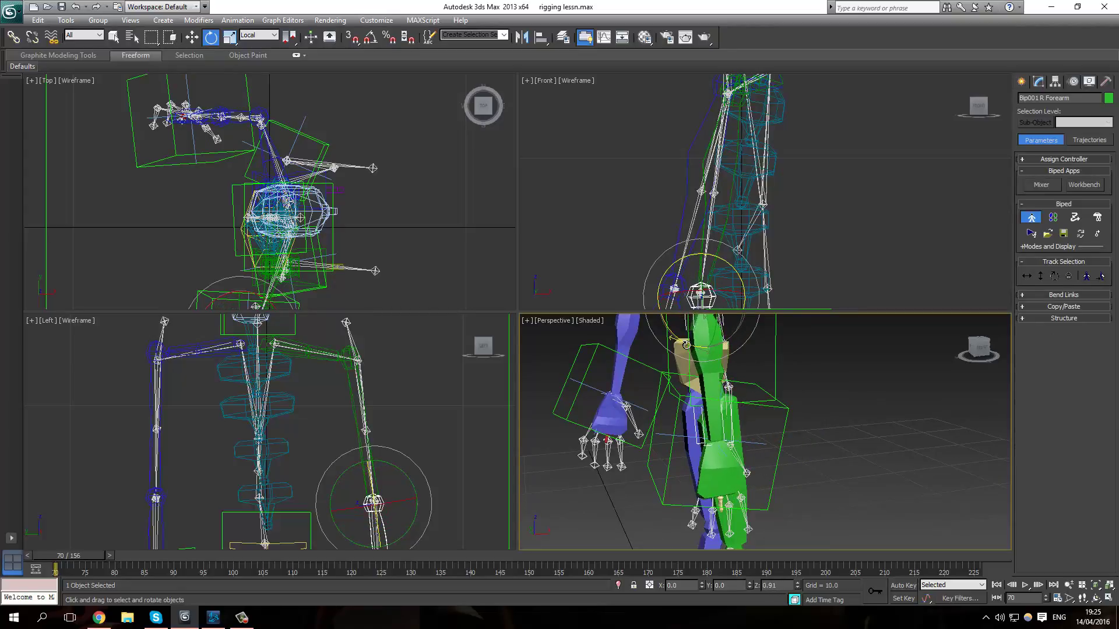
alt+middle_drag(786, 419, 658, 396)
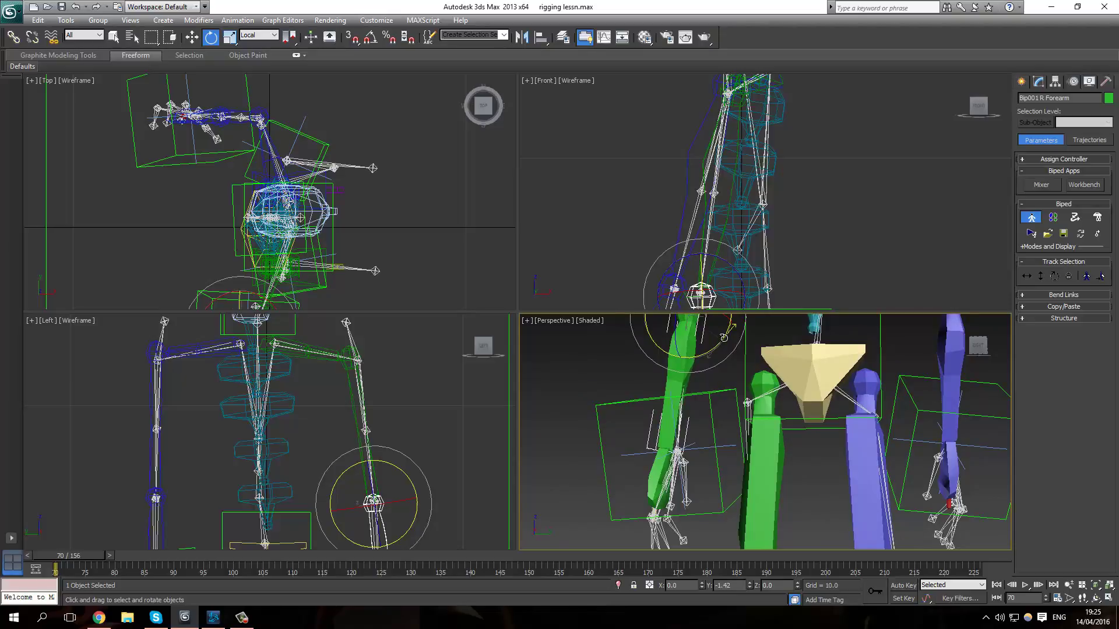
Fine-tune the right upper arm's rotation so it stays aligned with the character's right upper arm bone.
alt+middle_drag(688, 462, 667, 385)
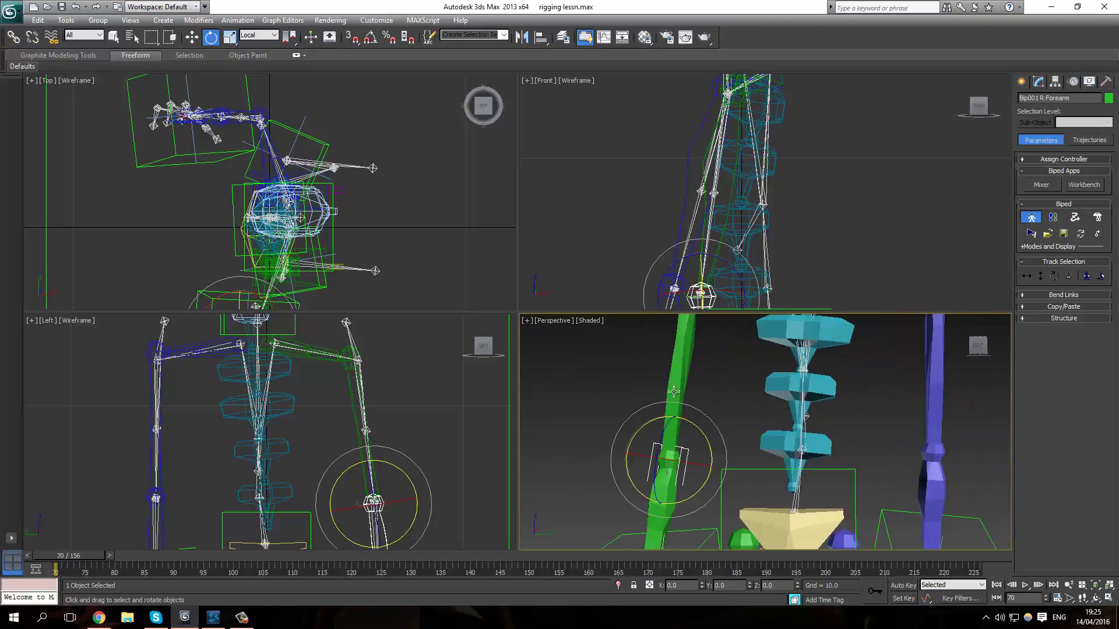
click(663, 379)
click(677, 378)
scroll(753, 363, down, 5)
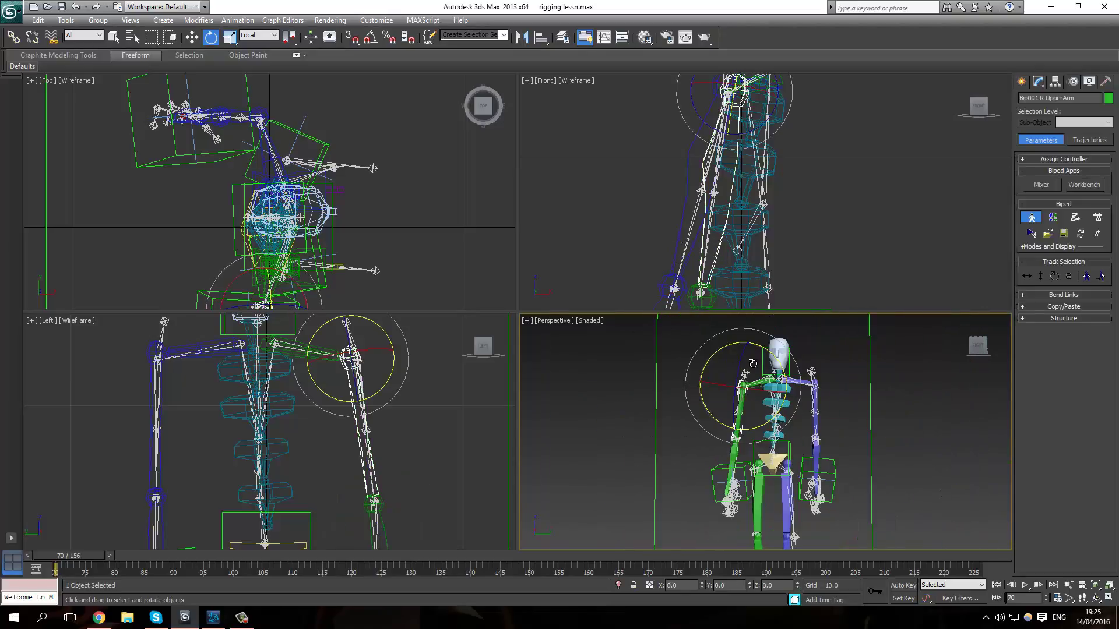
drag(728, 348, 725, 349)
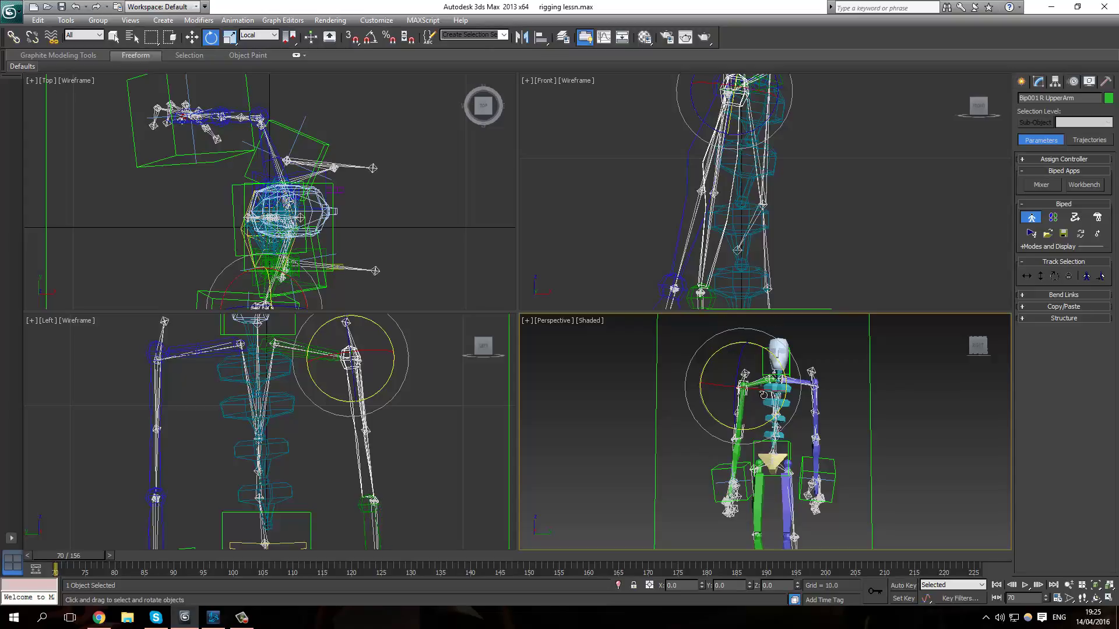
scroll(771, 415, up, 5)
alt+middle_drag(754, 464, 828, 410)
Try to move the biped's right thigh toward the character's right hip joint.
scroll(816, 472, down, 6)
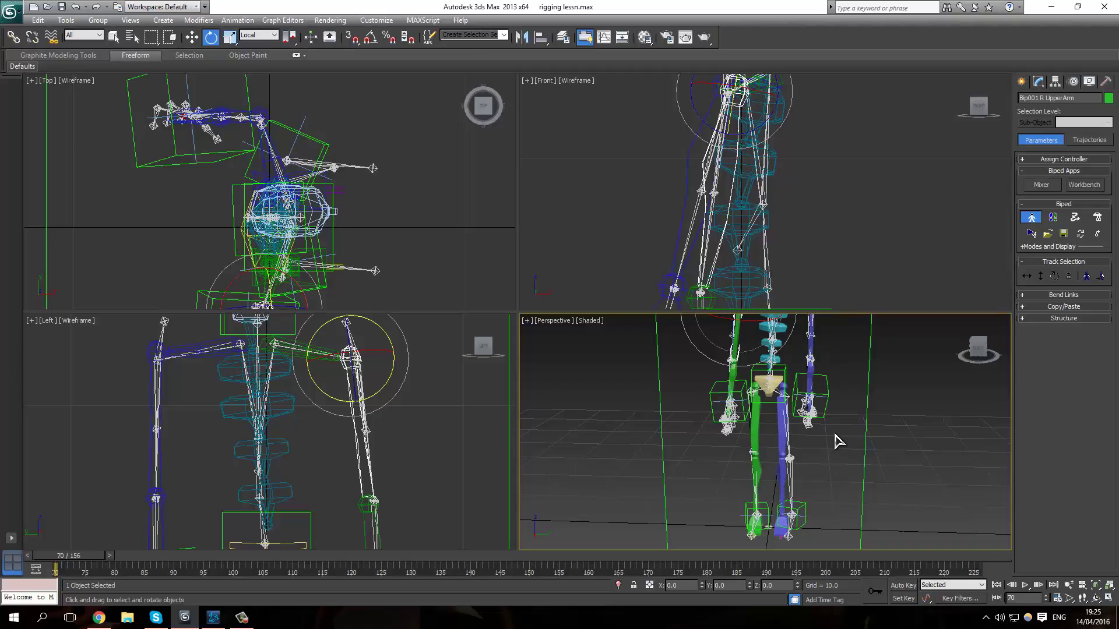
mouse_move(836, 441)
alt+middle_down()
mouse_move(769, 418)
mouse_move(850, 430)
alt+middle_up()
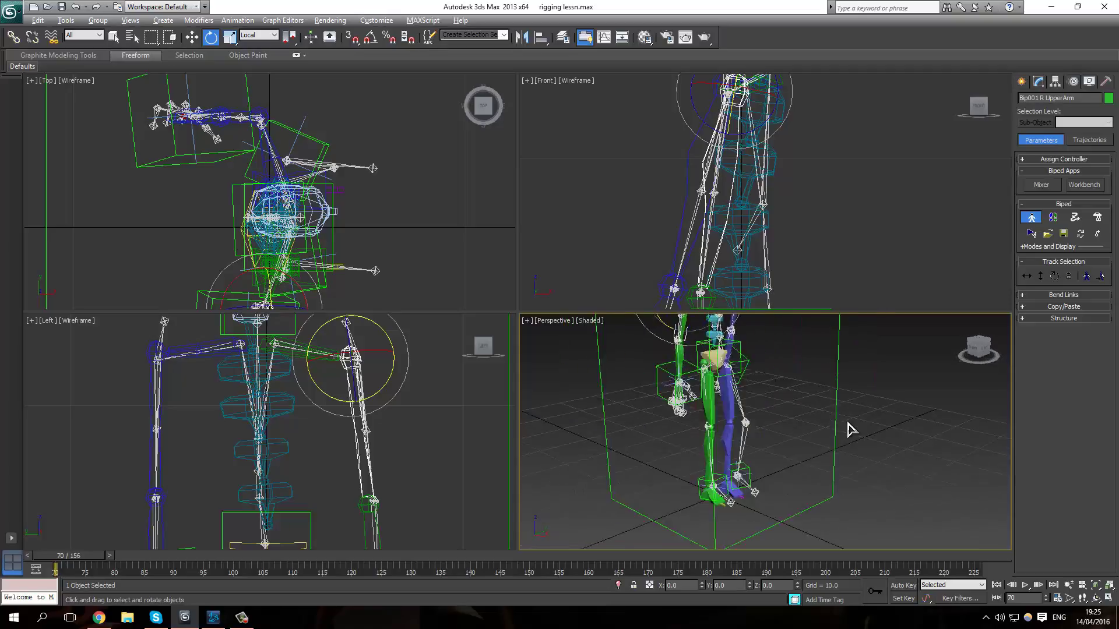
scroll(849, 429, up, 10)
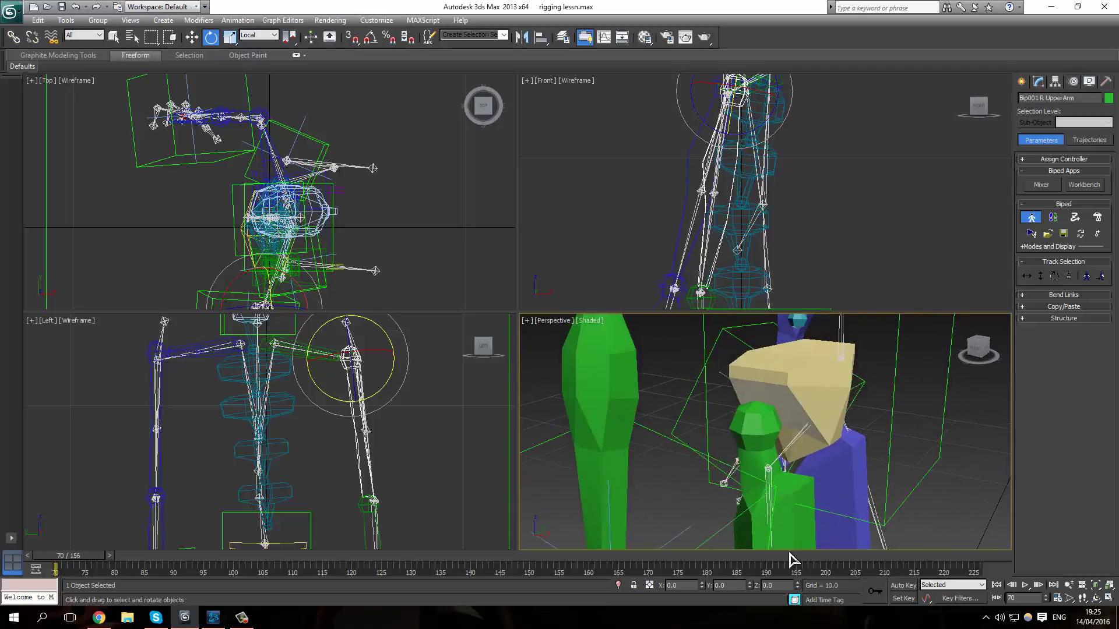
scroll(752, 510, up, 5)
click(744, 507)
middle_drag(744, 507, 675, 455)
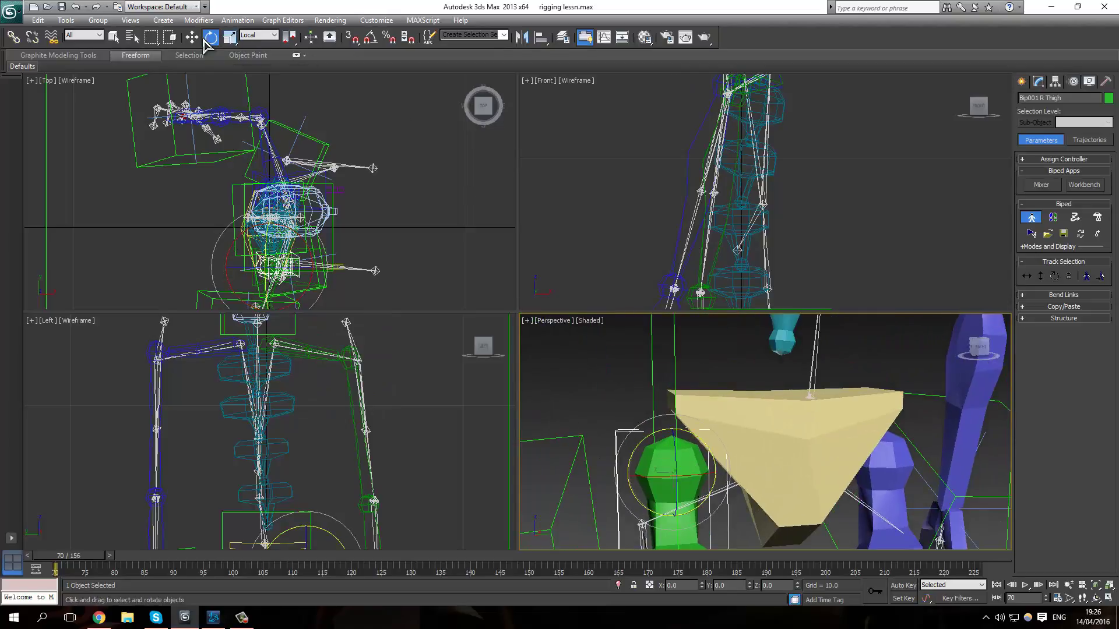
key(w)
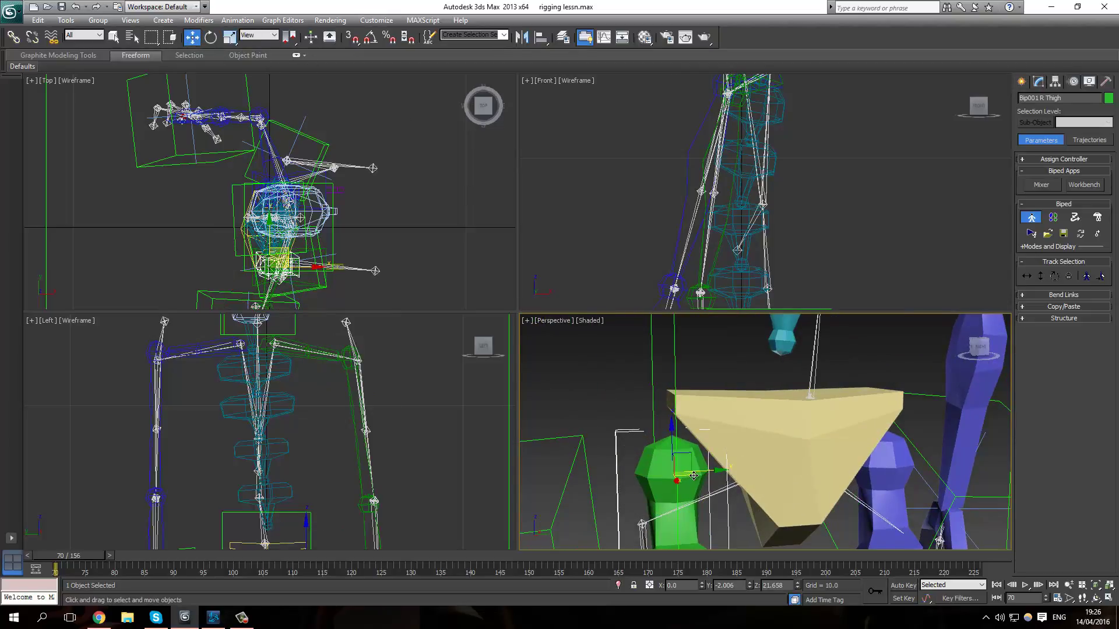
scroll(694, 475, down, 8)
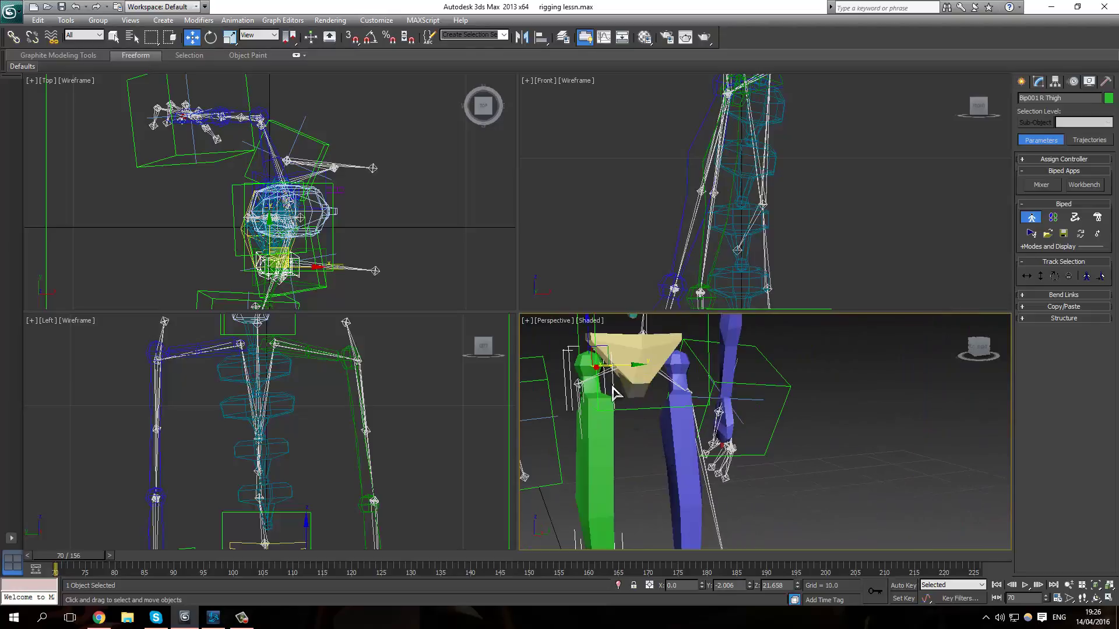
drag(609, 368, 637, 430)
Rotate the biped's left thigh outward and forward so its knee meets the character's left knee joint.
alt+middle_drag(638, 430, 674, 441)
ctrl+click(652, 386)
click(582, 458)
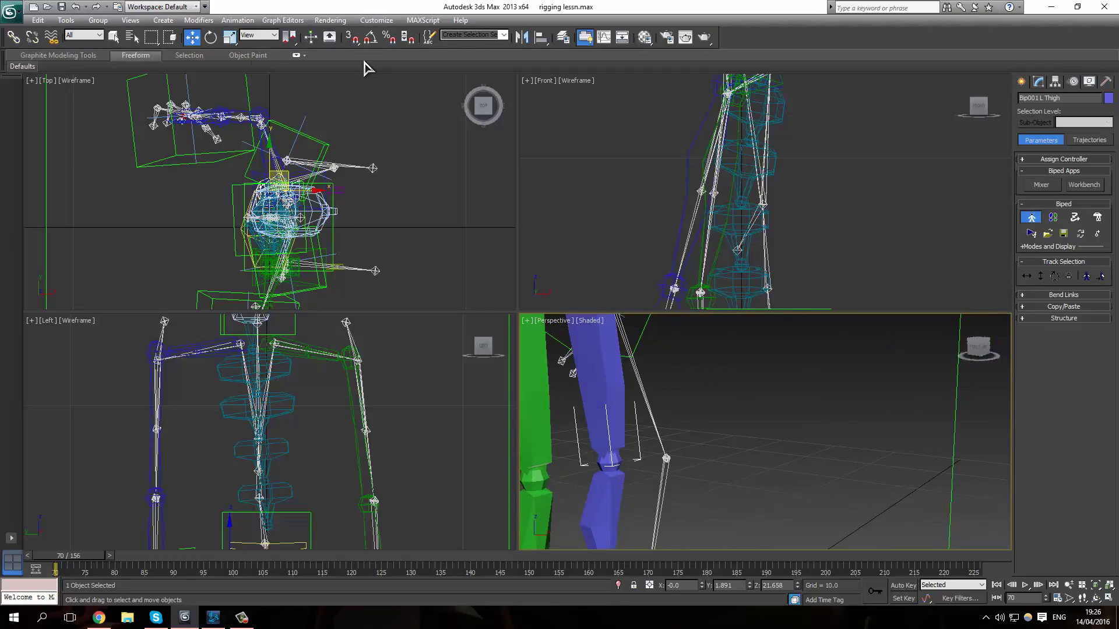
click(211, 37)
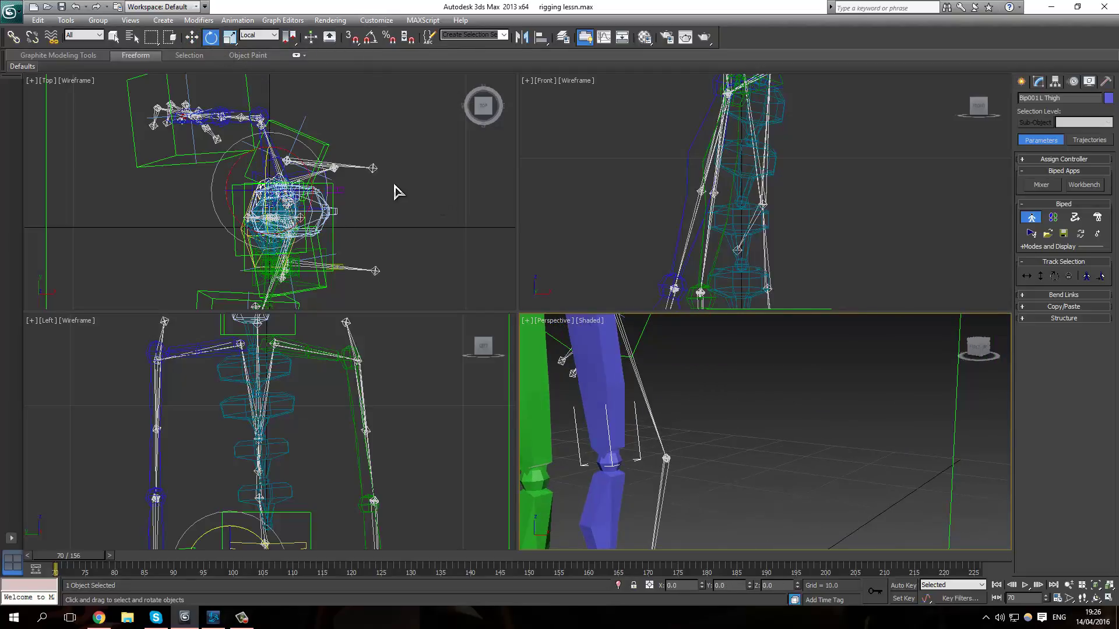
middle_drag(285, 395, 299, 281)
middle_drag(365, 380, 361, 215)
middle_drag(309, 443, 328, 459)
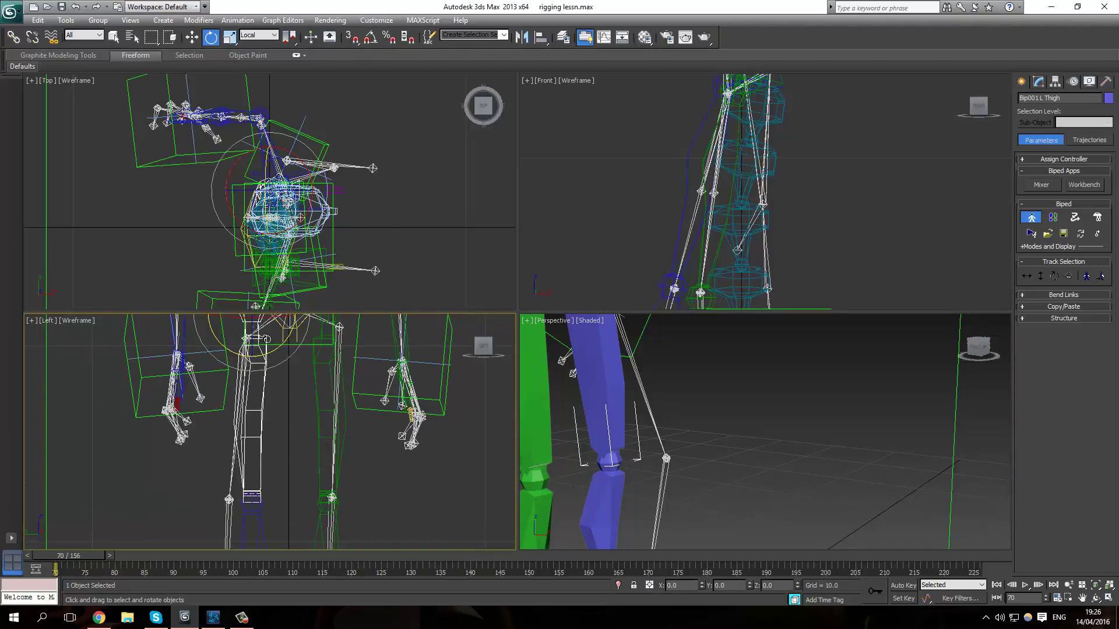
drag(265, 357, 257, 358)
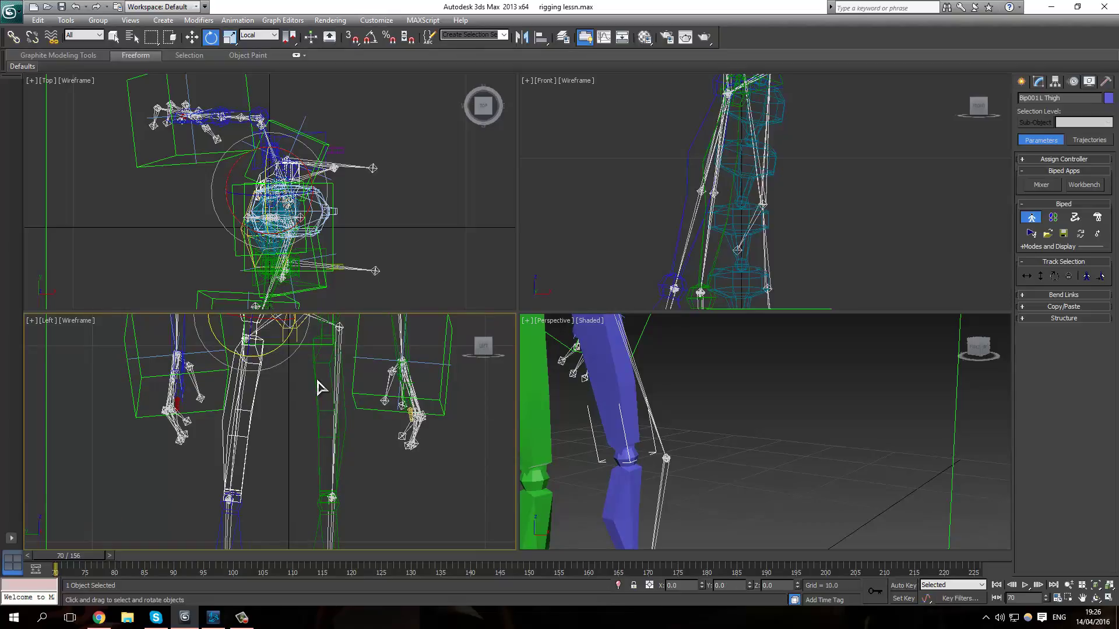
drag(251, 327, 248, 341)
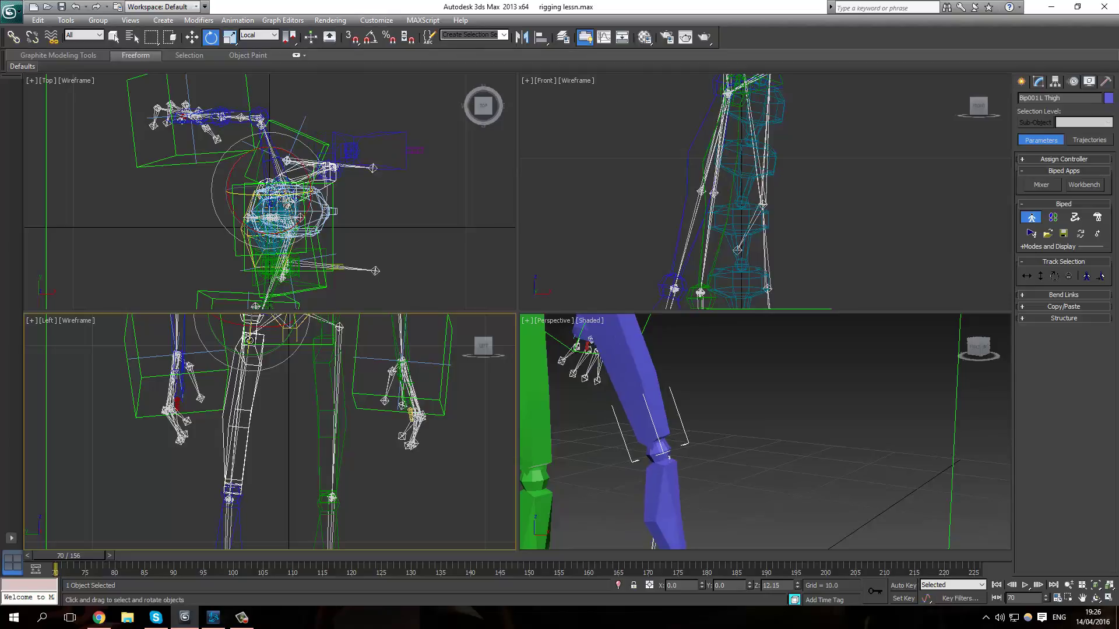
Rotate the biped's left calf about its local Z axis so it follows the character's shin bone down to the ankle.
middle_drag(322, 438, 311, 367)
click(321, 457)
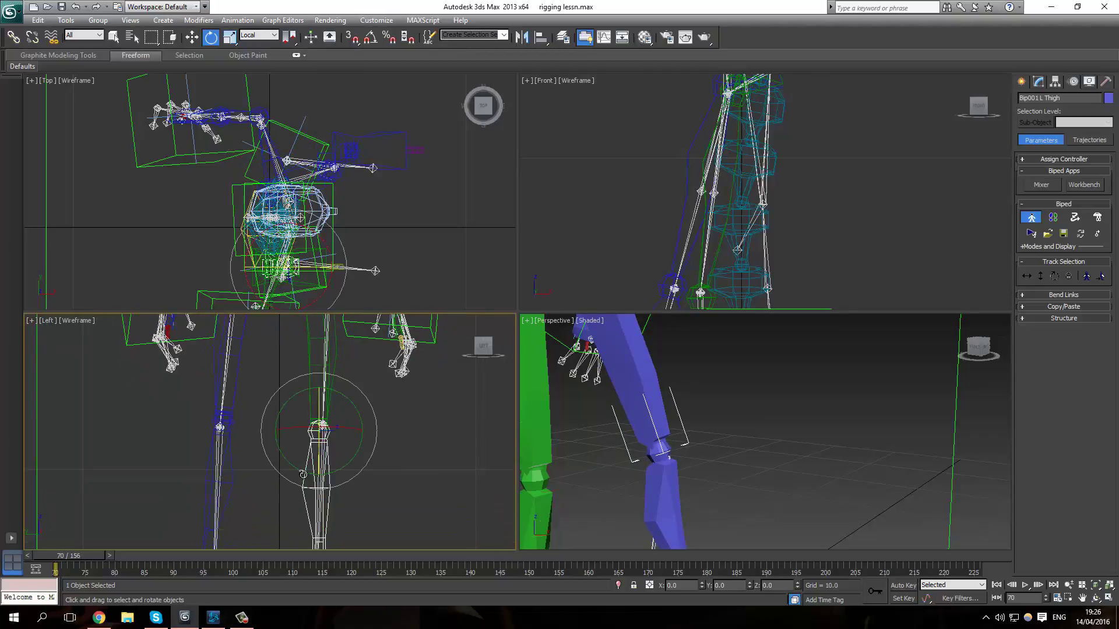
ctrl+click(221, 492)
middle_drag(600, 480, 665, 378)
click(756, 388)
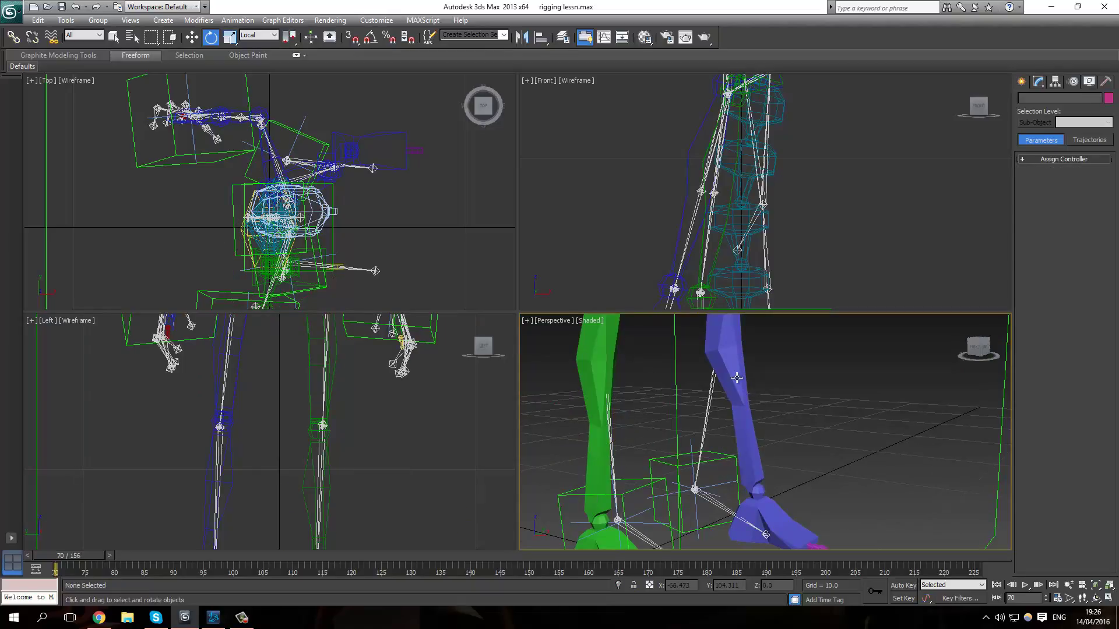
middle_drag(756, 387, 703, 429)
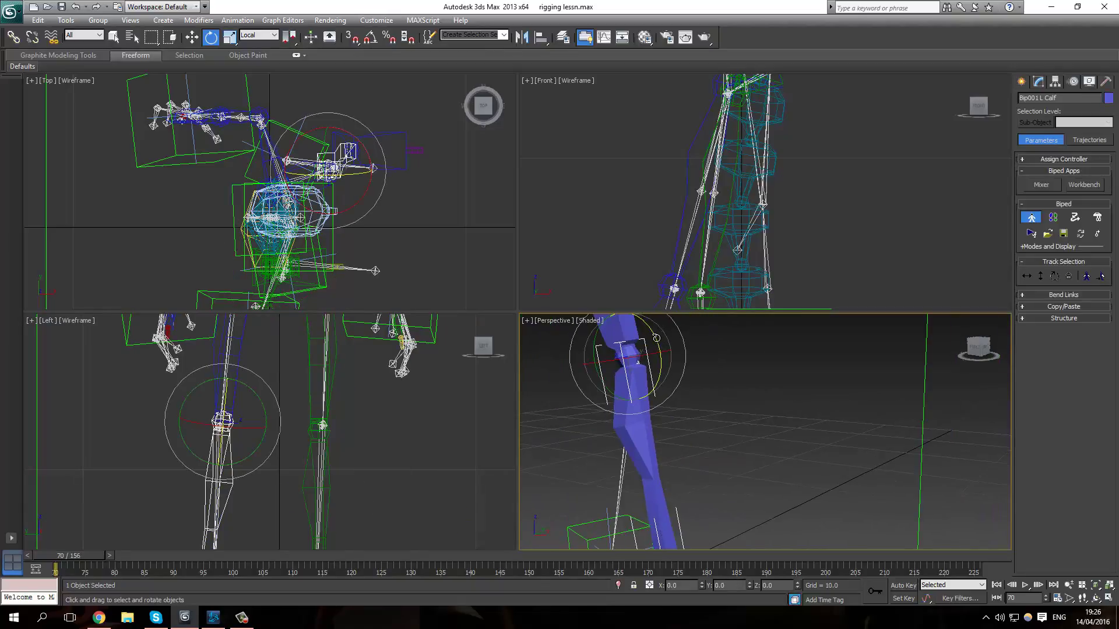
drag(656, 338, 699, 373)
middle_drag(700, 373, 705, 386)
drag(657, 348, 661, 332)
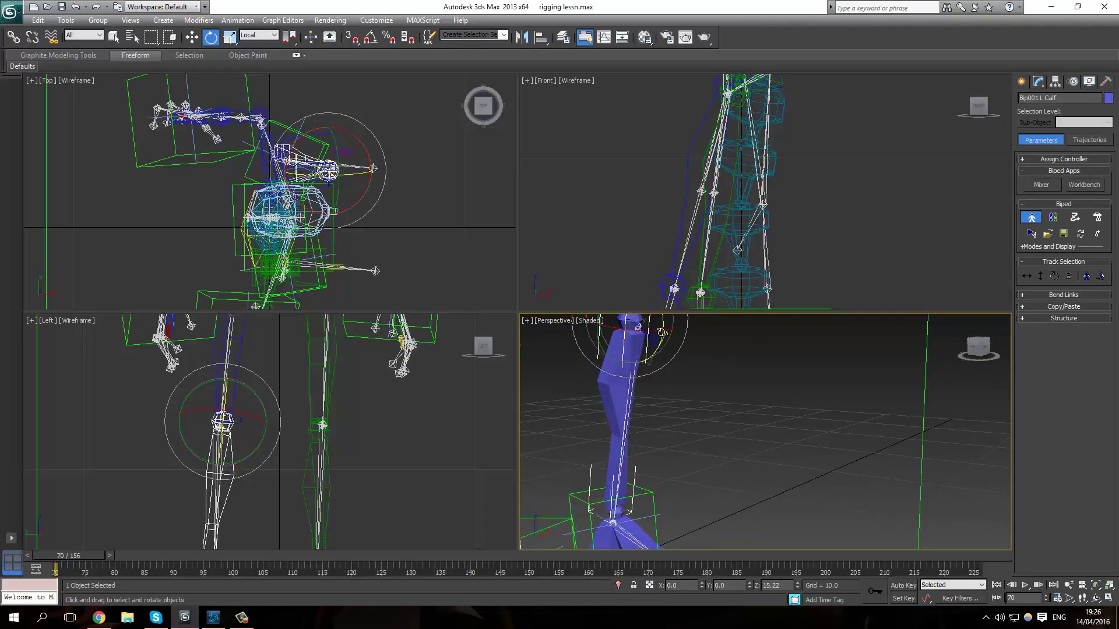
Scale the left and right calves together to adjust their length toward the character's ankle joints.
middle_drag(724, 449, 716, 422)
ctrl+click(724, 420)
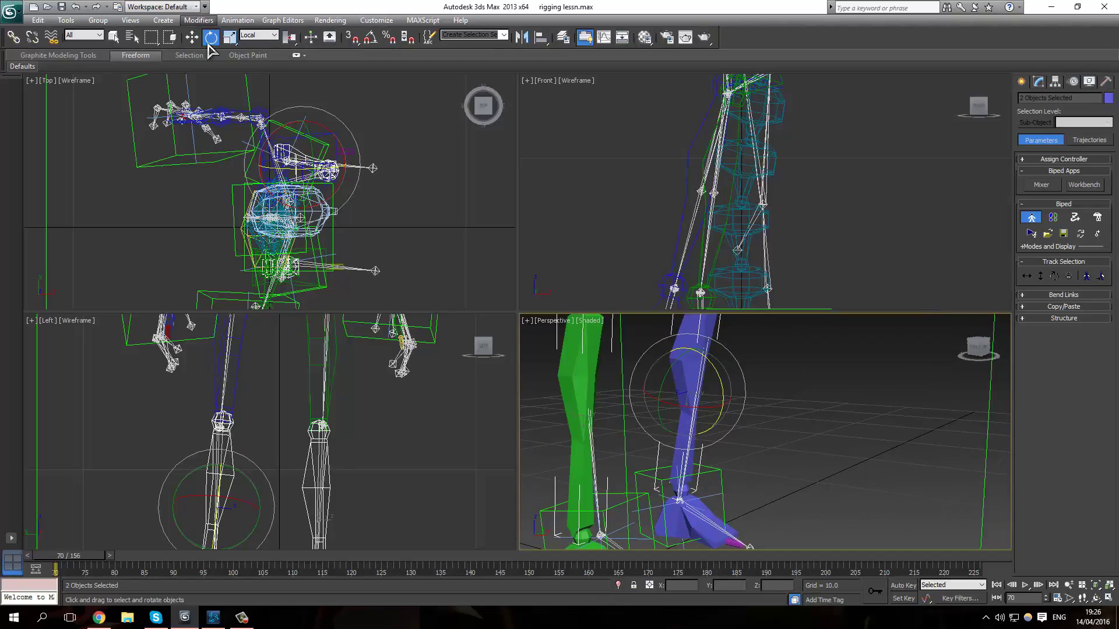
click(231, 39)
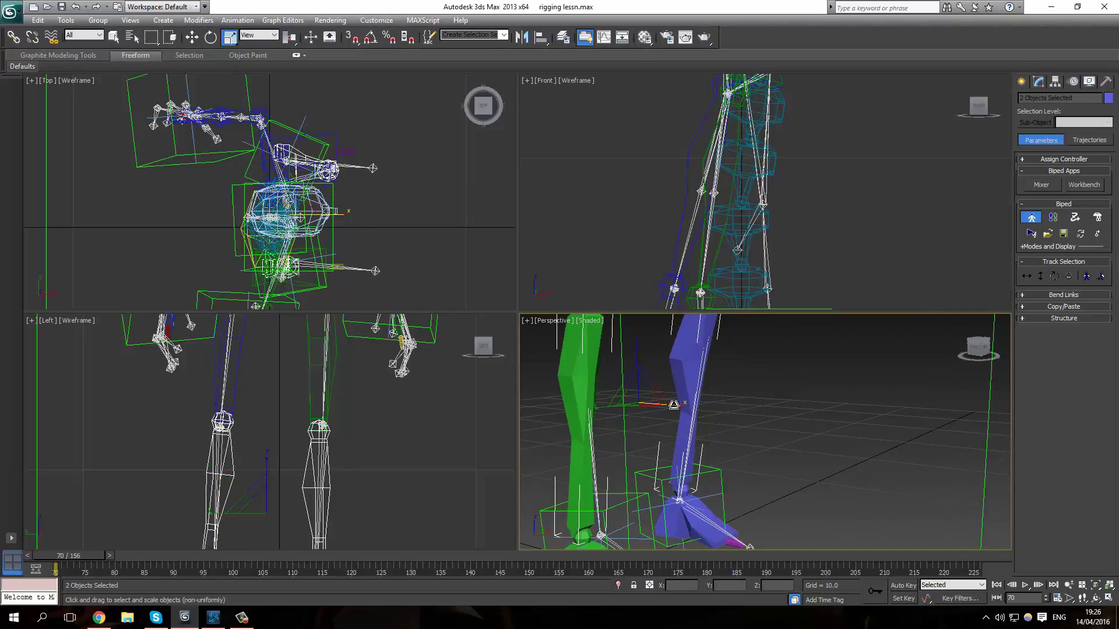
drag(682, 406, 683, 404)
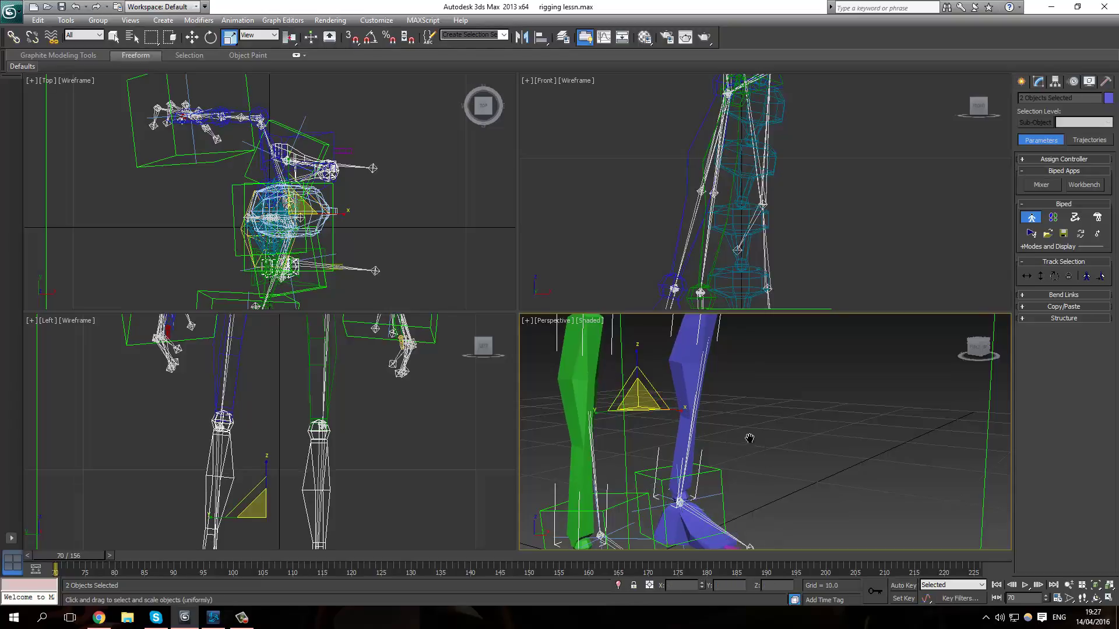
Rotate the biped's right calf slightly about its local Z axis to follow the character's right shin bone.
middle_drag(750, 439, 795, 442)
click(687, 405)
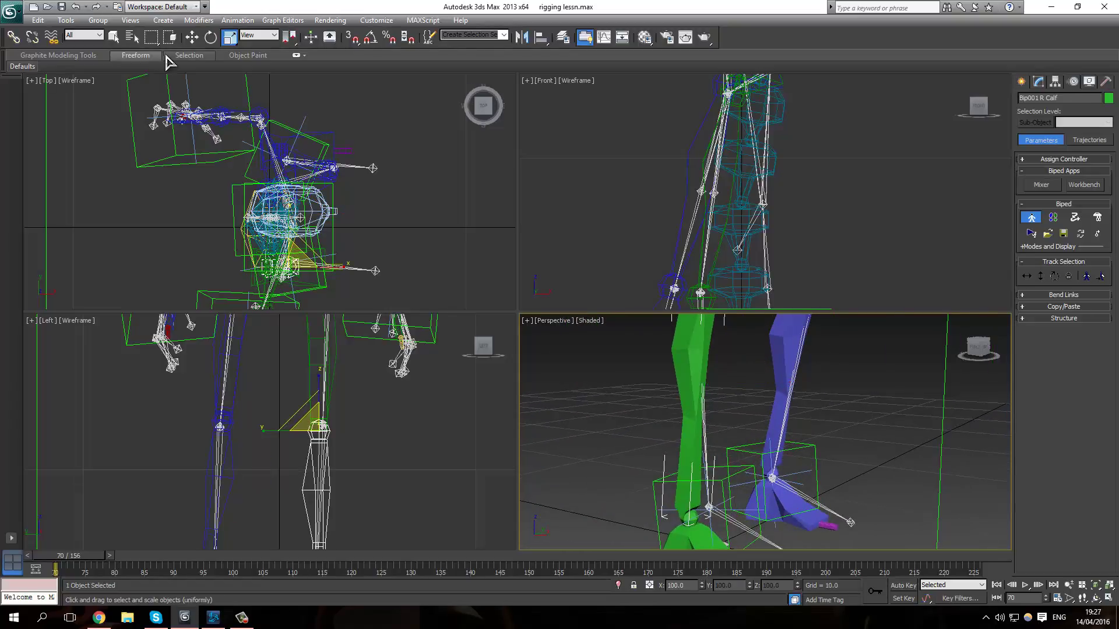
click(211, 37)
middle_drag(731, 362, 707, 399)
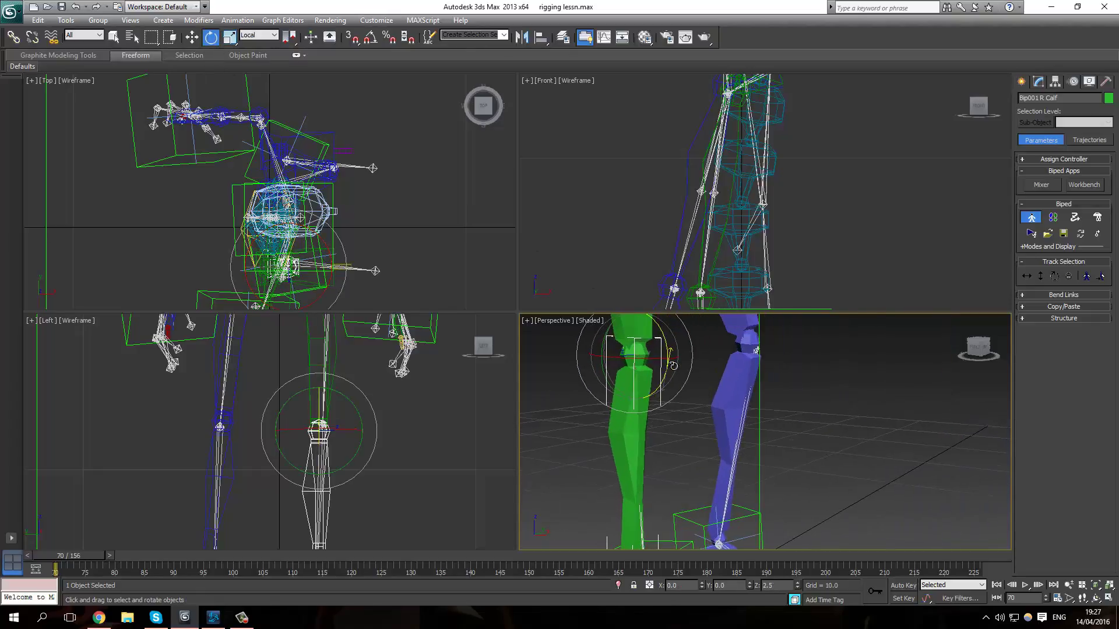
Shorten both calves together by scaling them so the feet rise toward the character's ankle joints.
middle_drag(736, 507, 741, 407)
ctrl+click(745, 408)
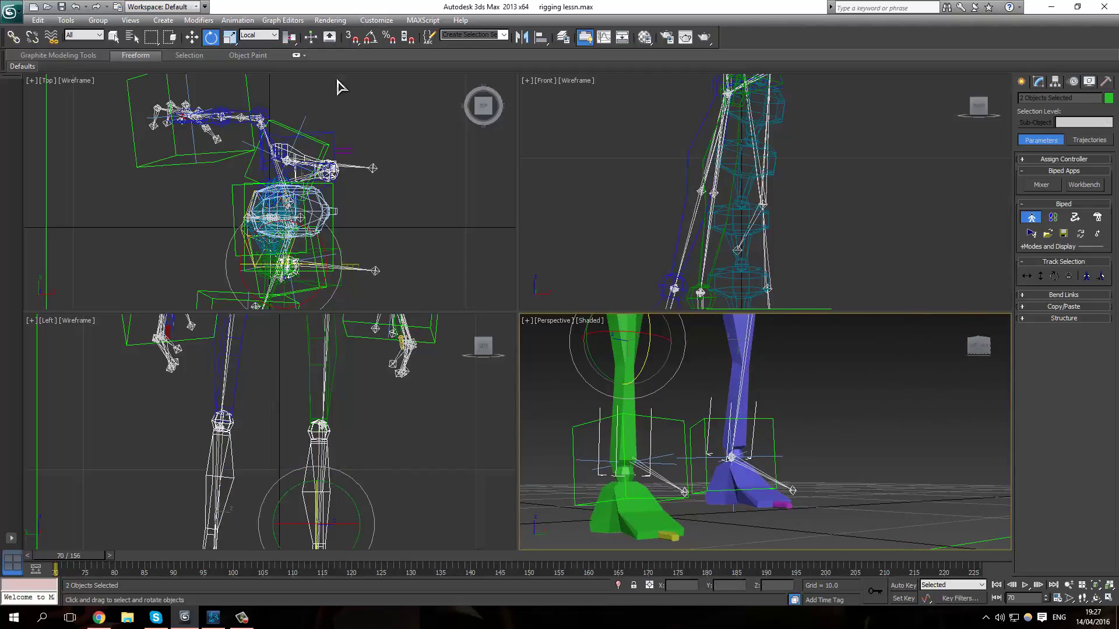
click(230, 37)
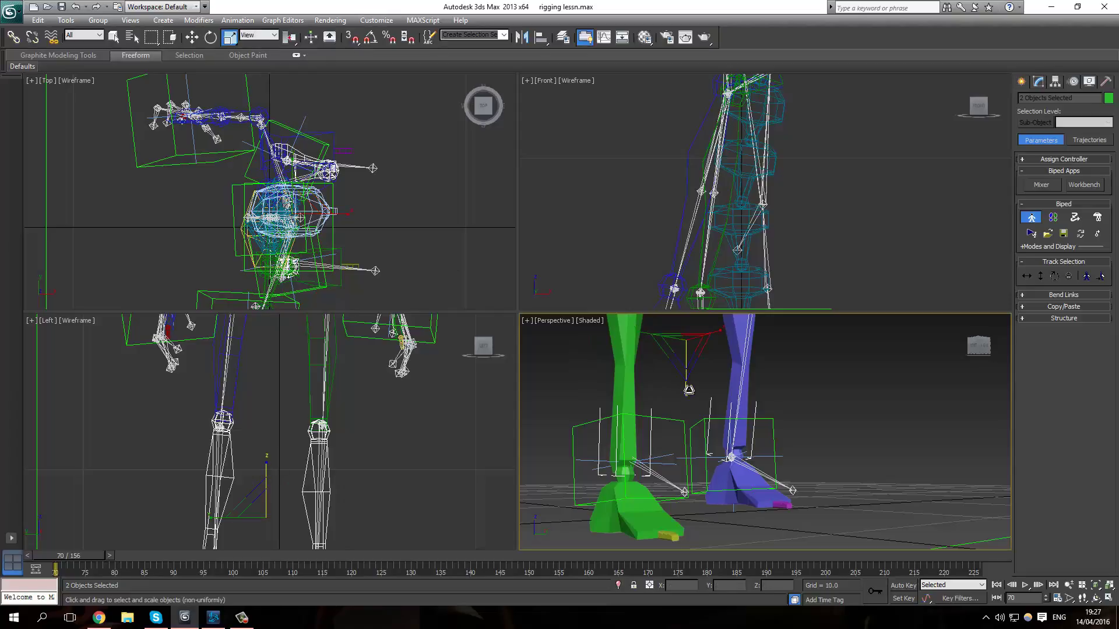
drag(689, 384, 720, 330)
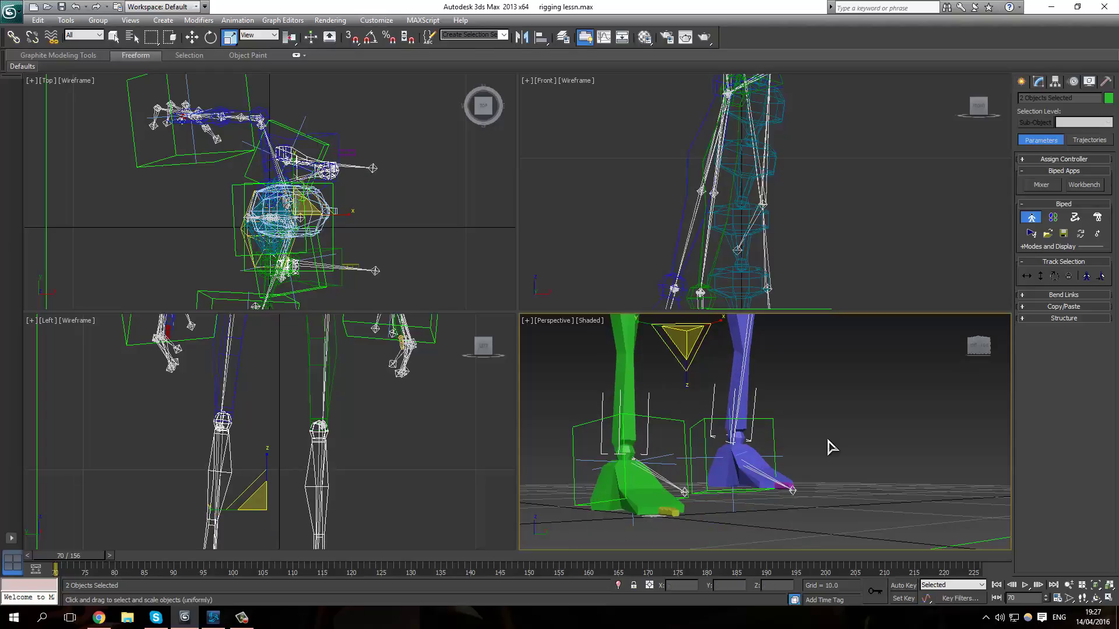
Rotate the biped's pelvis about its local Y axis to adjust how the thighs line up with the character's hip joints.
scroll(769, 489, up, 6)
mouse_move(676, 487)
alt+middle_down()
mouse_move(702, 455)
mouse_move(662, 509)
mouse_move(600, 443)
mouse_move(663, 476)
mouse_move(659, 455)
mouse_move(678, 438)
mouse_move(676, 475)
alt+middle_up()
click(669, 377)
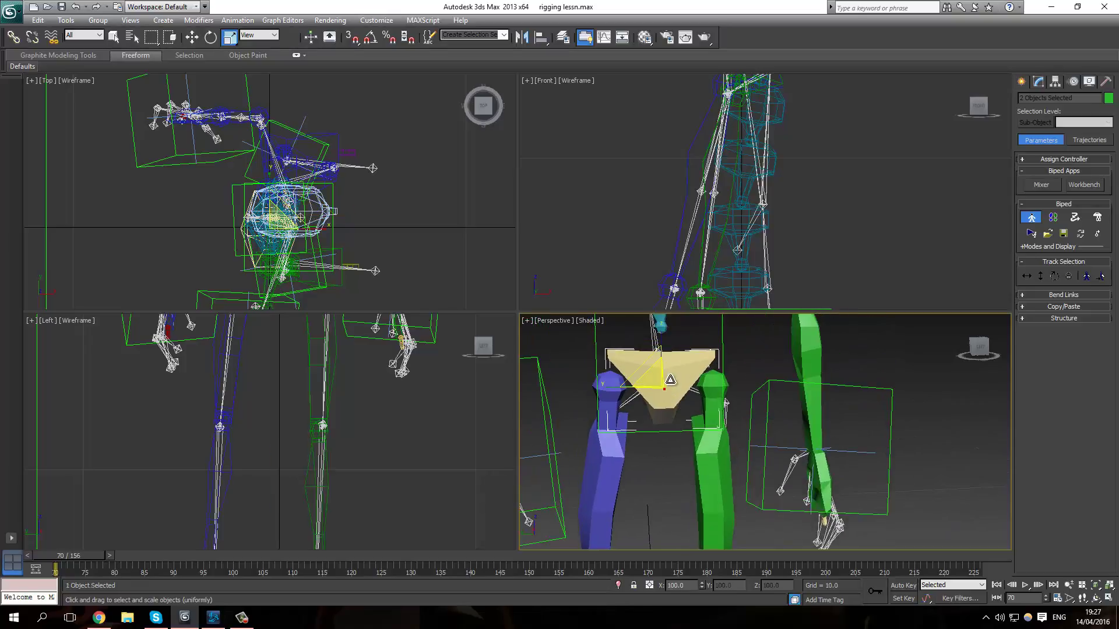
click(211, 37)
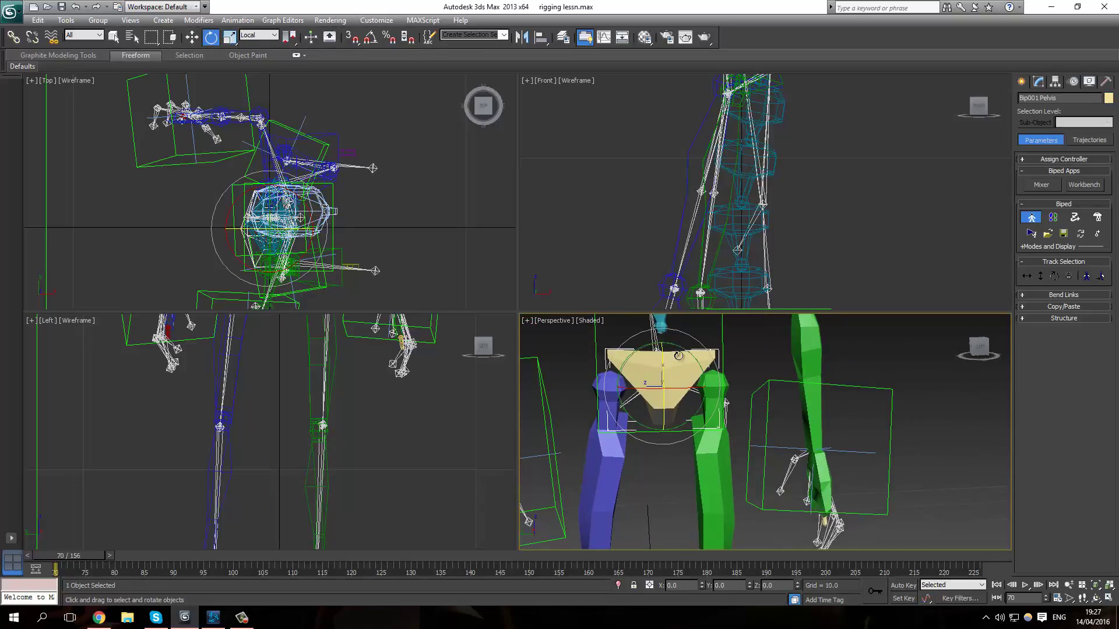
drag(683, 349, 688, 354)
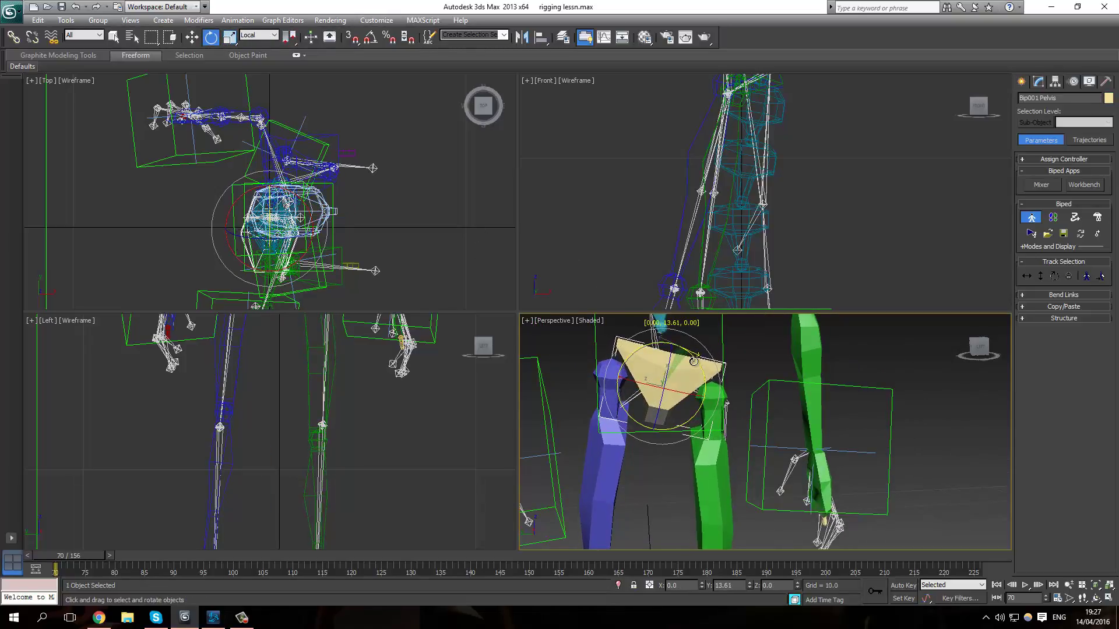
middle_drag(745, 418, 730, 394)
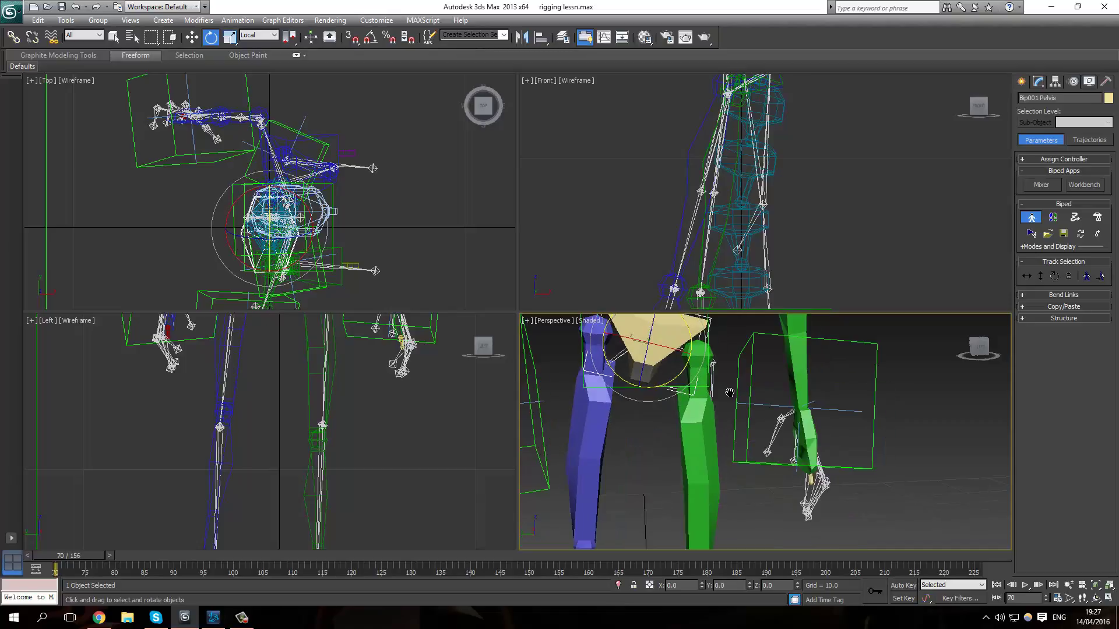
alt+middle_drag(730, 393, 755, 345)
drag(747, 337, 723, 280)
middle_drag(762, 379, 728, 402)
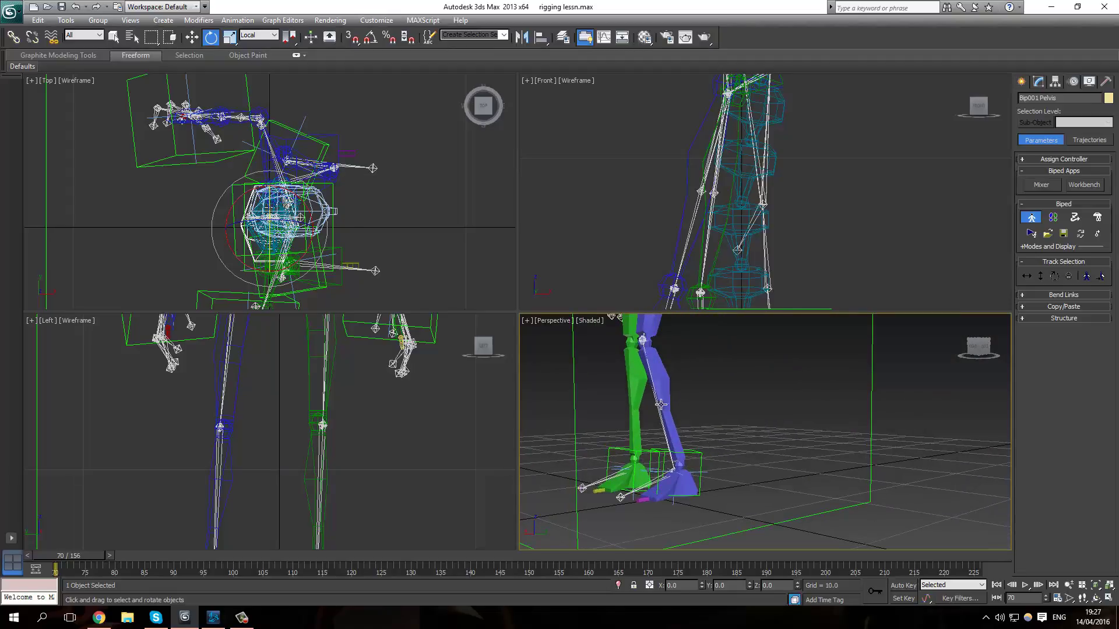
Rotate the biped's left calf slightly along the character's shin bone and turn the left foot to match the foot bone.
click(684, 373)
drag(640, 380, 630, 379)
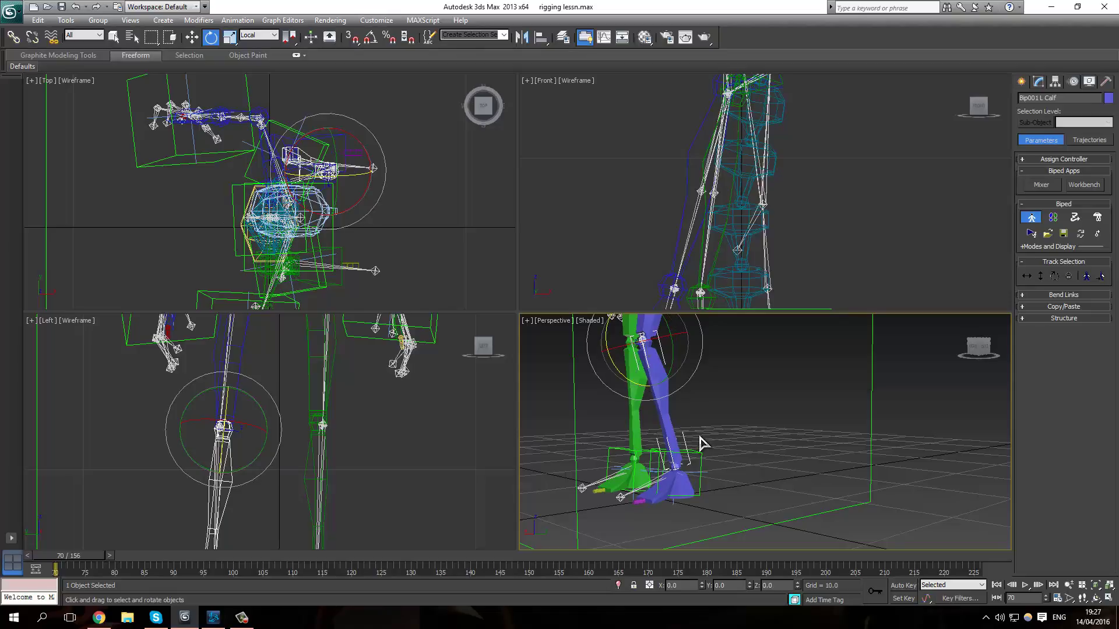
alt+middle_drag(699, 445, 700, 475)
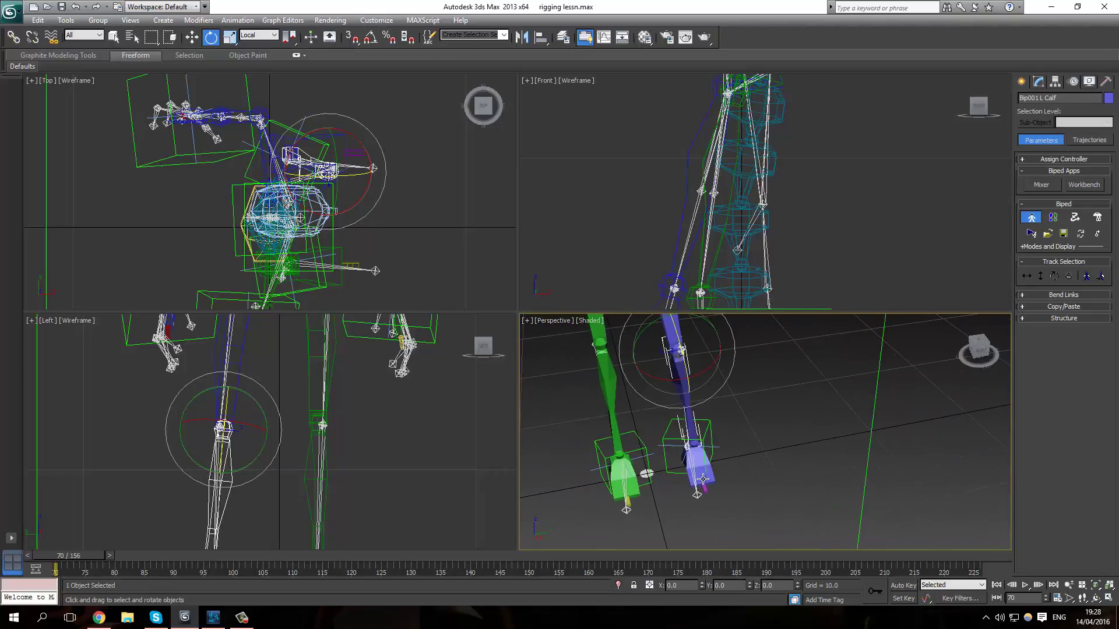
click(703, 479)
drag(726, 457, 721, 462)
Maximize the perspective view and test-render the biped from the front.
alt+middle_drag(644, 500, 707, 399)
scroll(746, 492, down, 8)
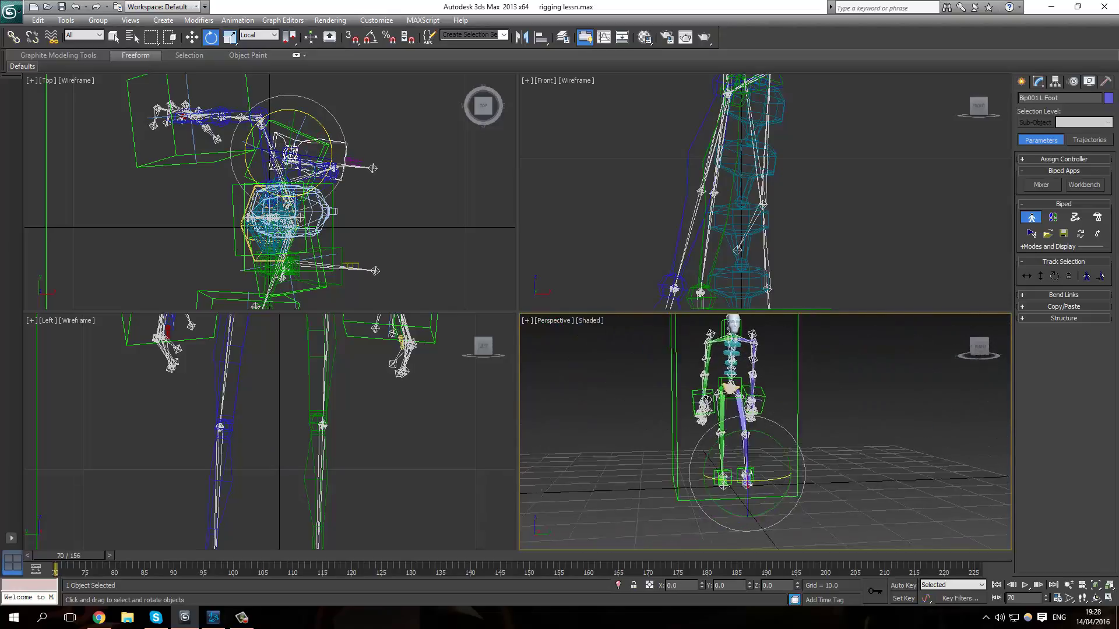
scroll(707, 400, up, 8)
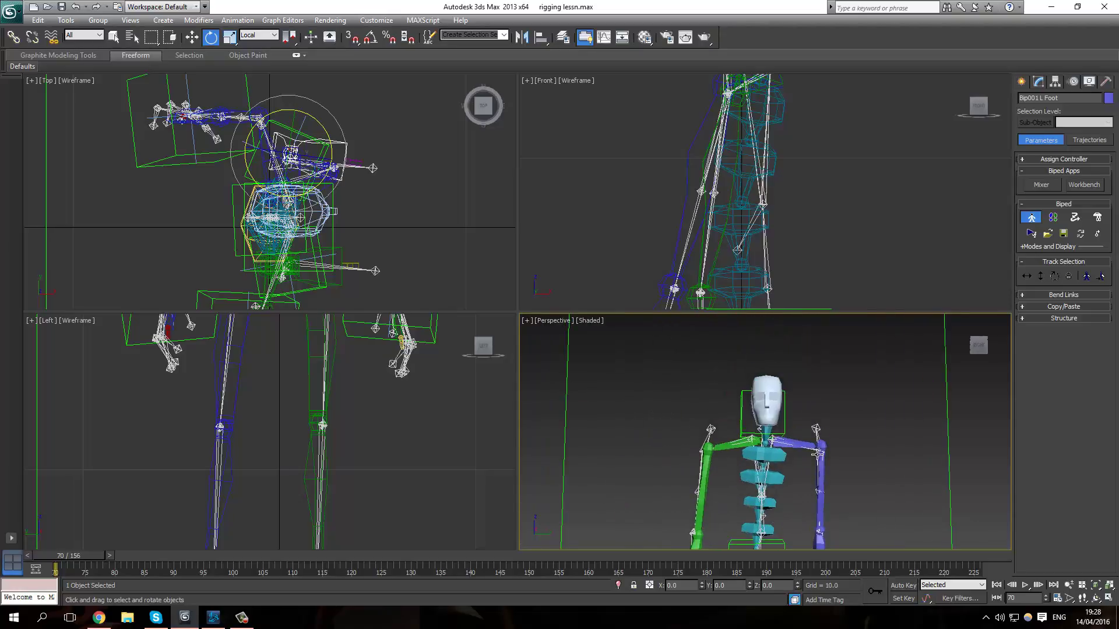
scroll(817, 453, down, 4)
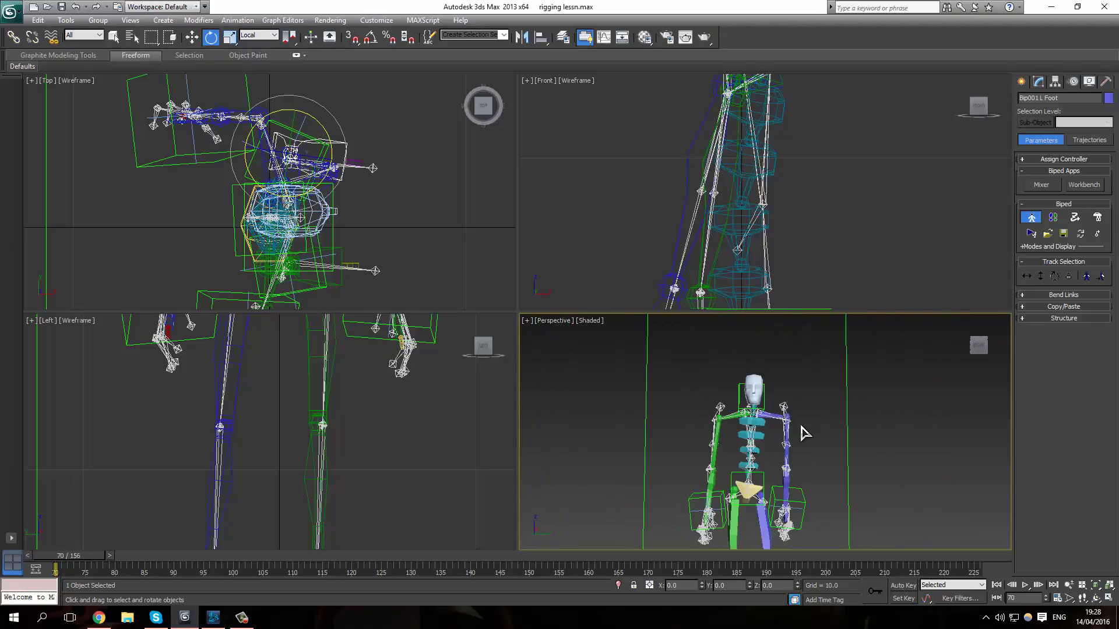
click(1109, 598)
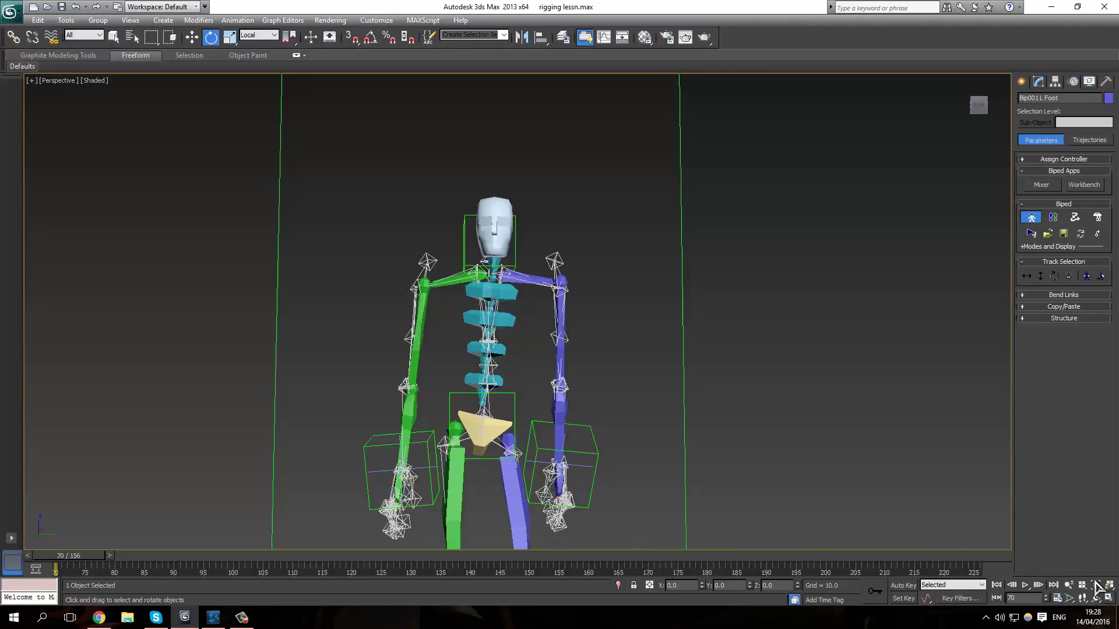
scroll(694, 355, down, 5)
scroll(690, 353, up, 5)
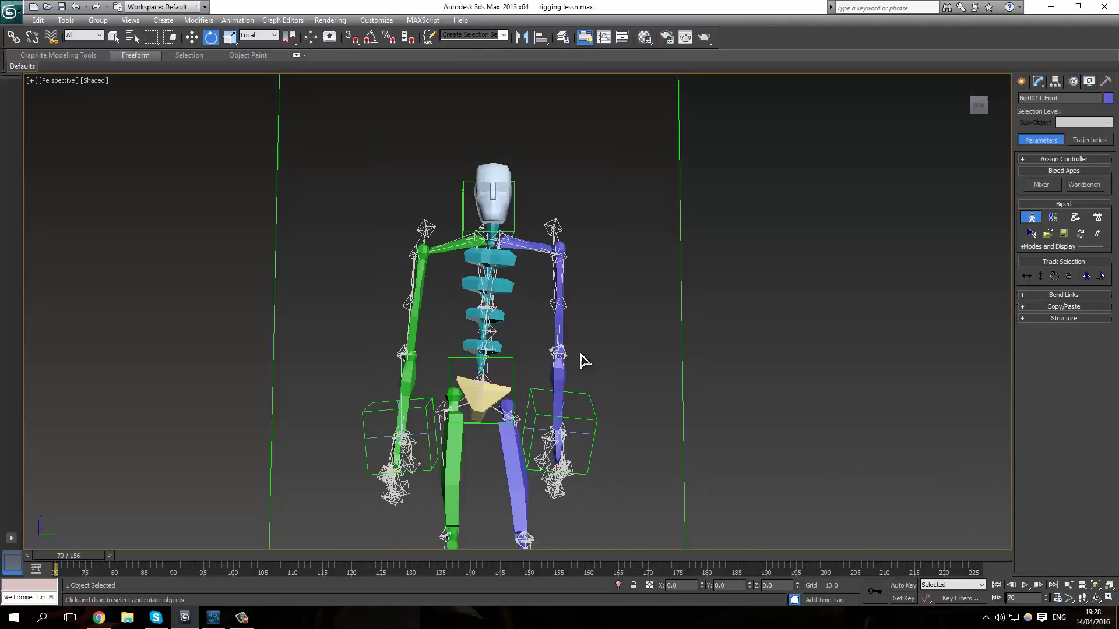
middle_drag(585, 362, 608, 356)
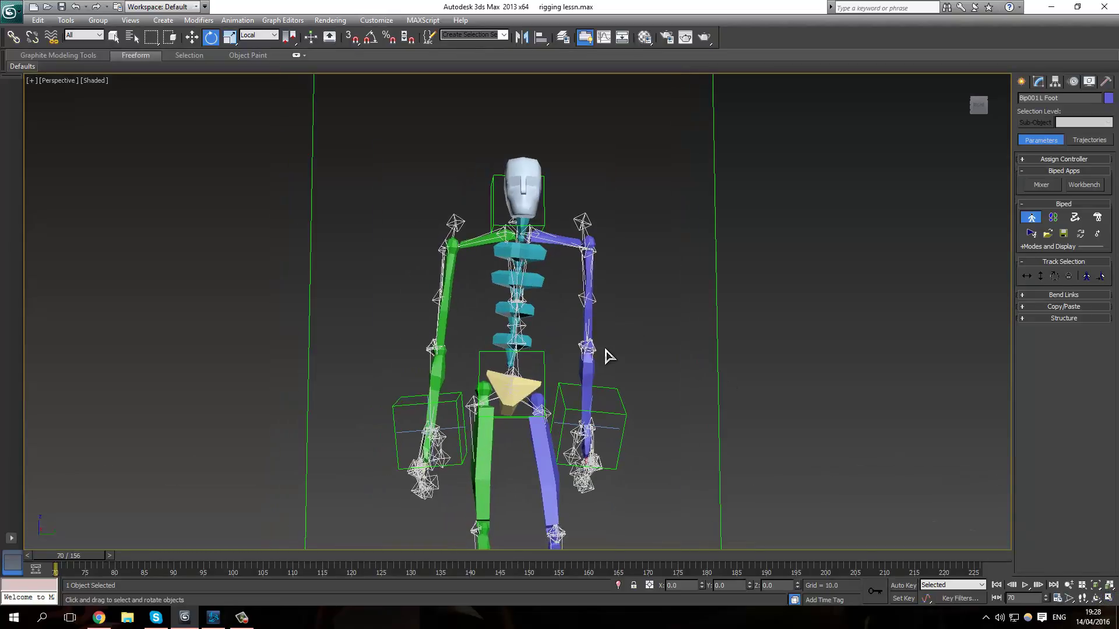
key(shift+q)
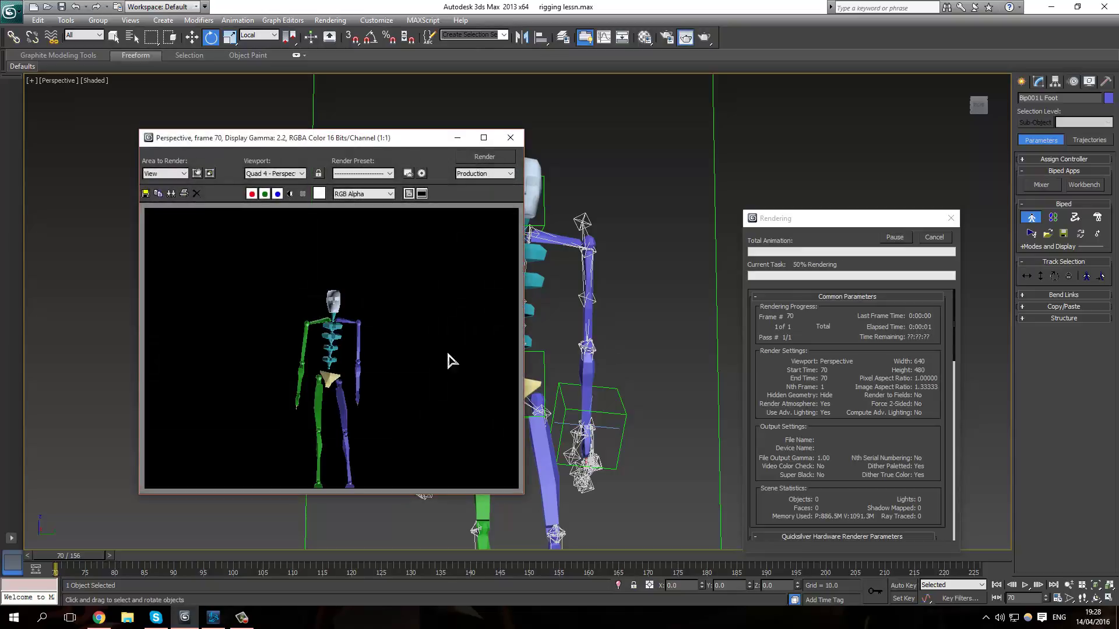
click(510, 138)
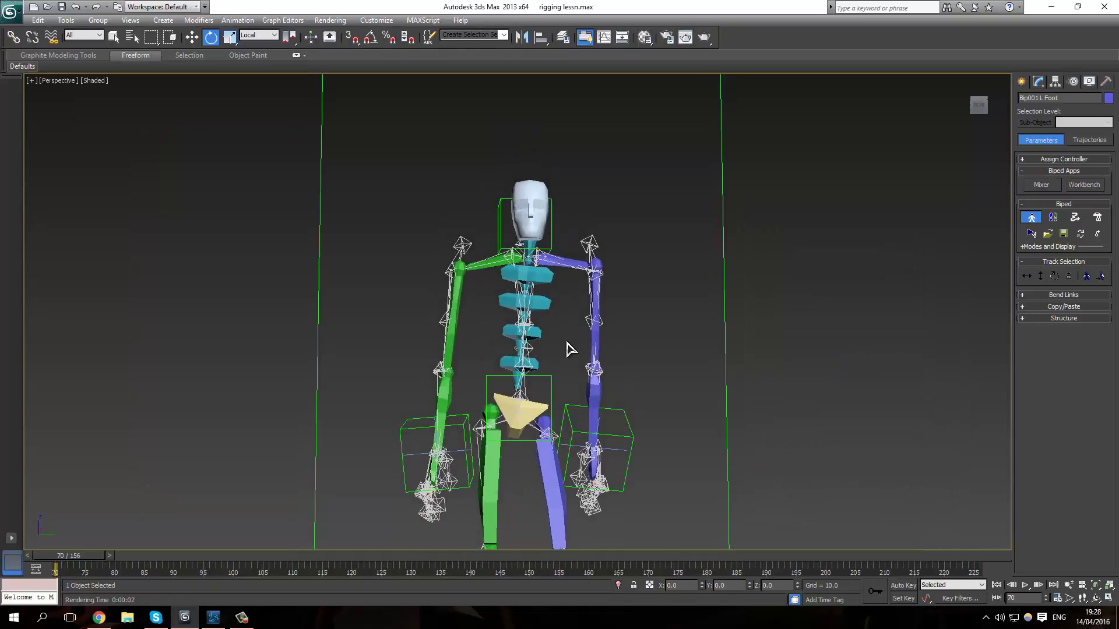
Render a close-up of the biped's head and shoulders, and close the rendered frame.
scroll(569, 349, up, 8)
scroll(574, 284, down, 6)
scroll(574, 284, down, 2)
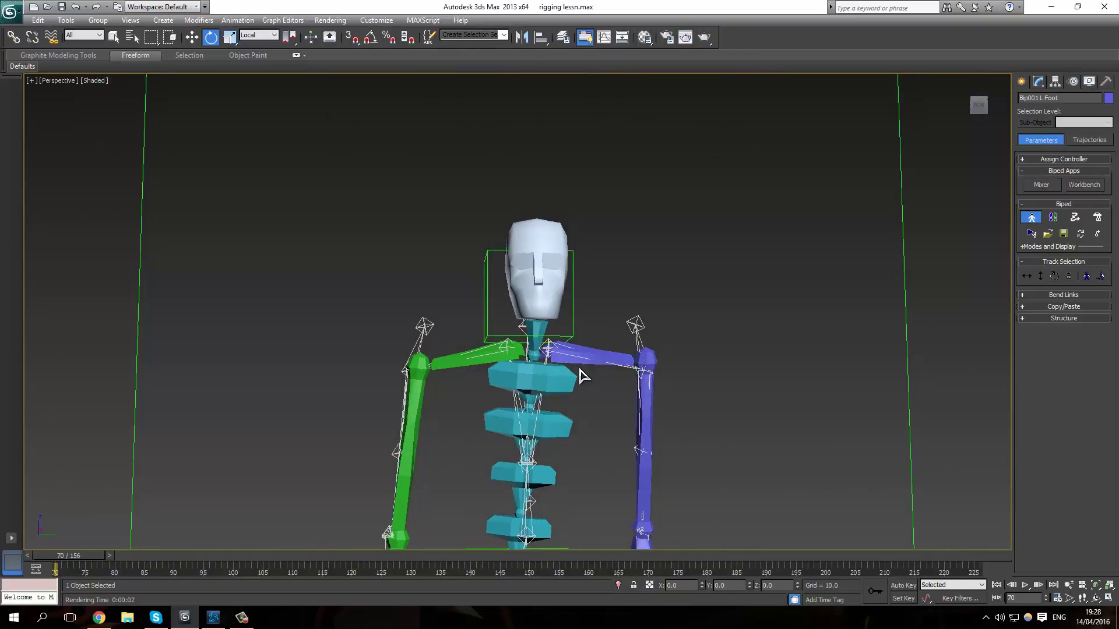
scroll(580, 376, up, 5)
middle_drag(579, 368, 574, 394)
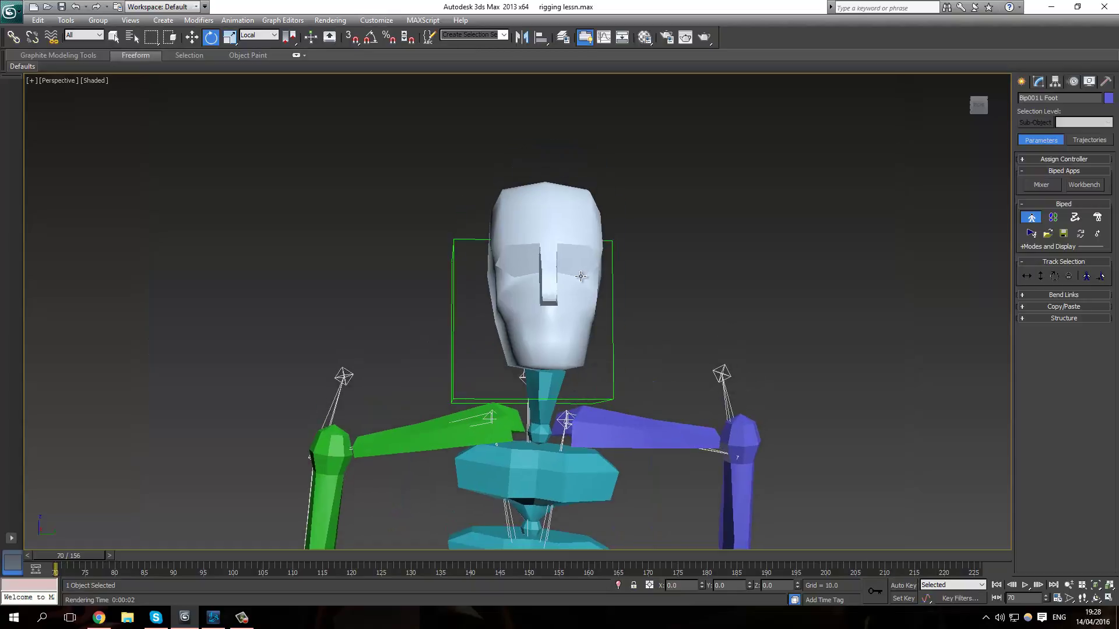
key(shift+q)
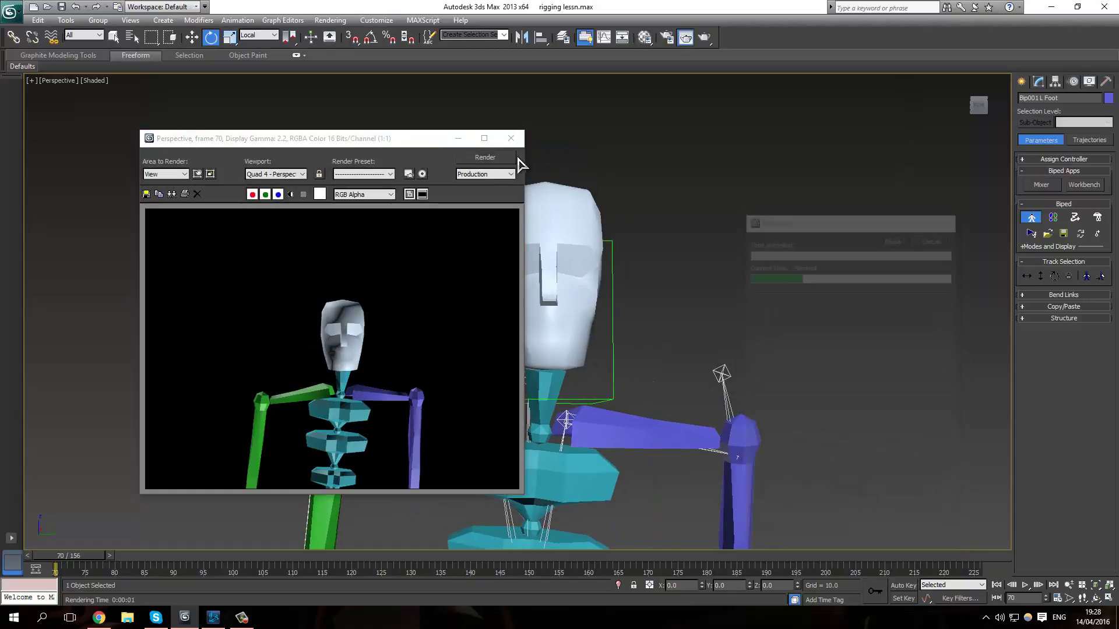
click(512, 138)
scroll(694, 225, down, 6)
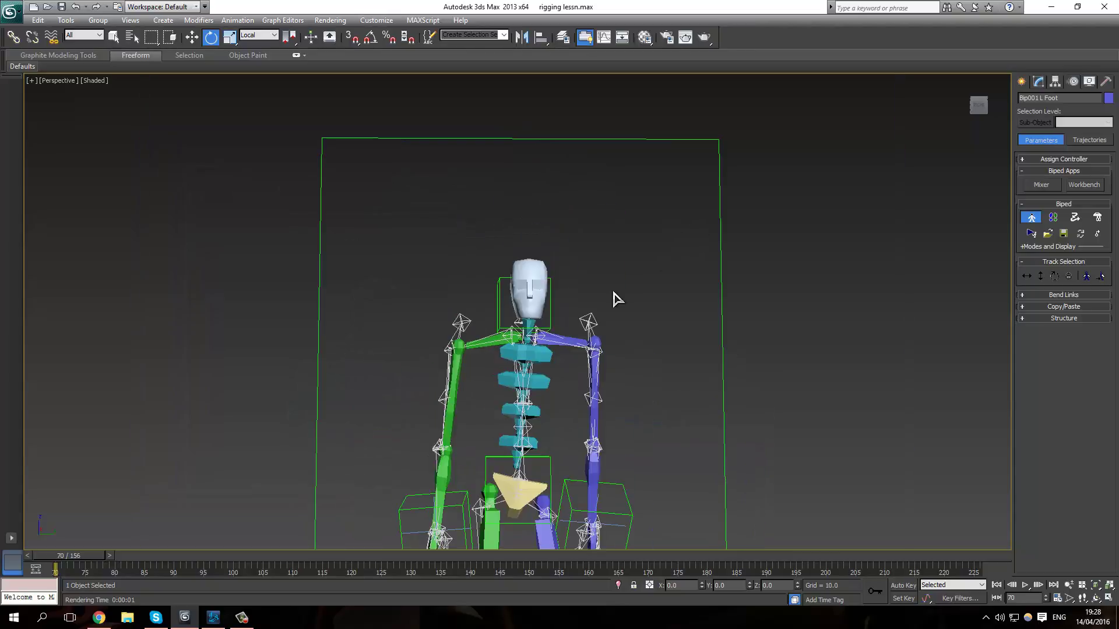
Assign the red 07 - Default material with 0 opacity to all biped objects, found by searching the scene for "bip".
key(m)
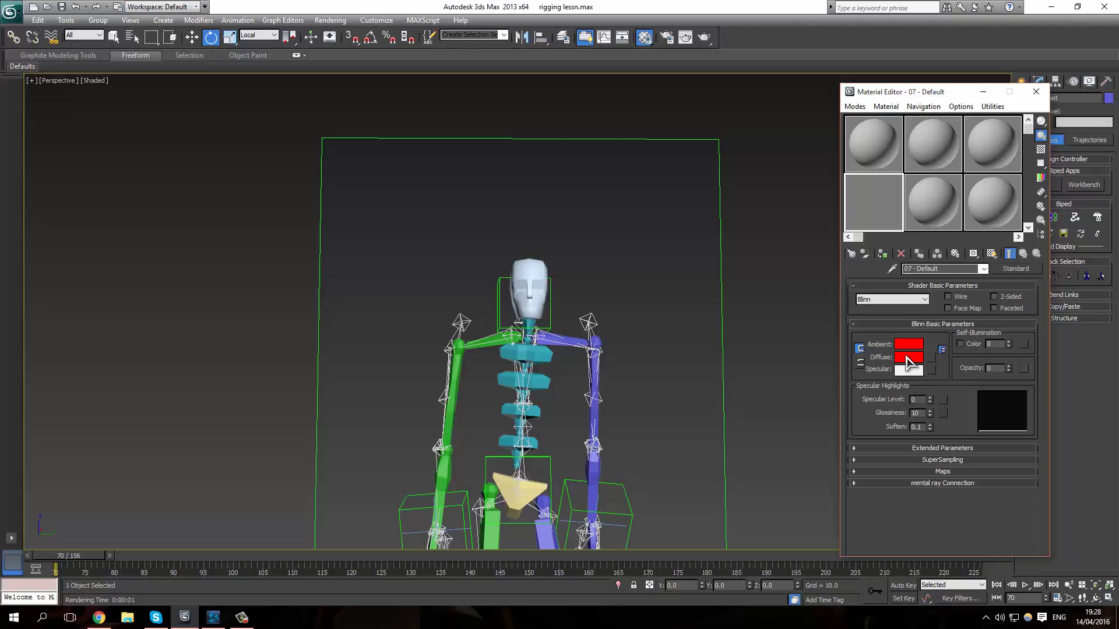
click(907, 358)
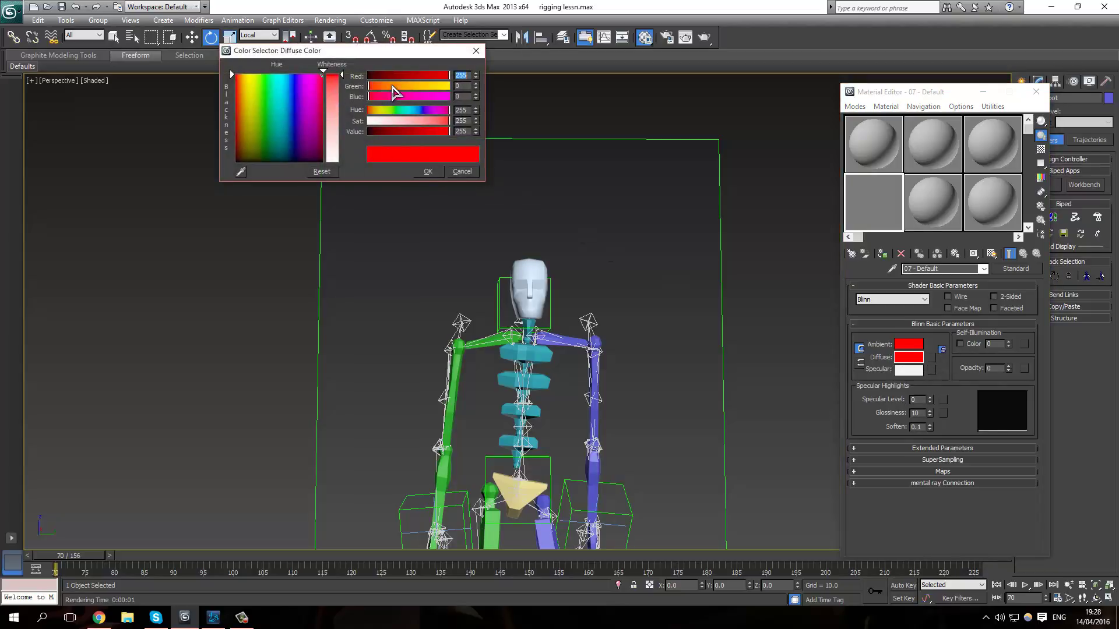
click(425, 172)
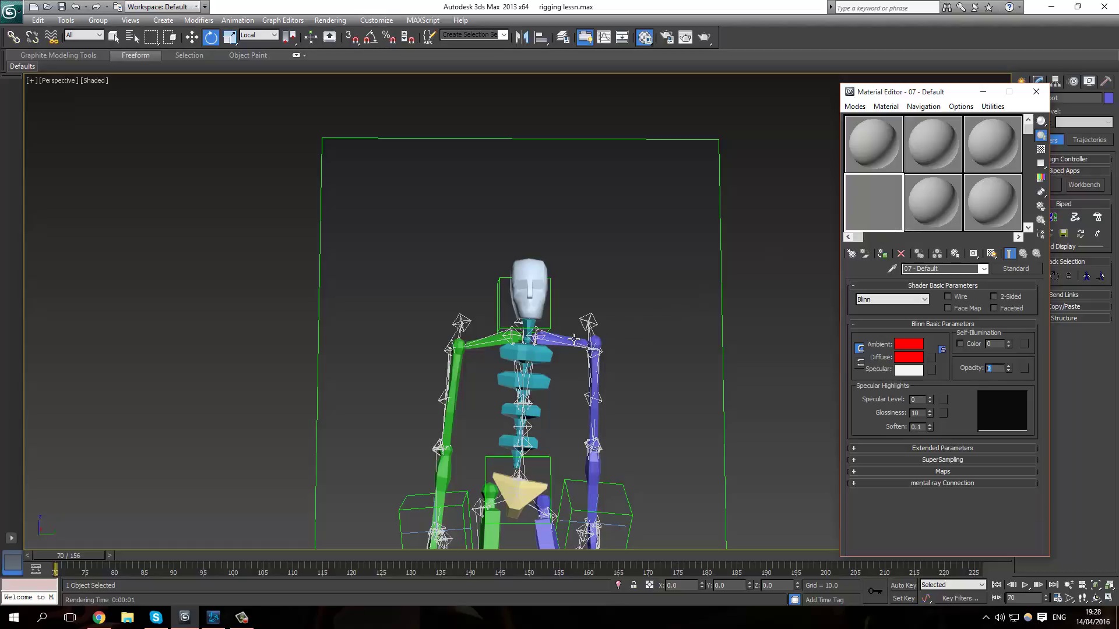
click(132, 37)
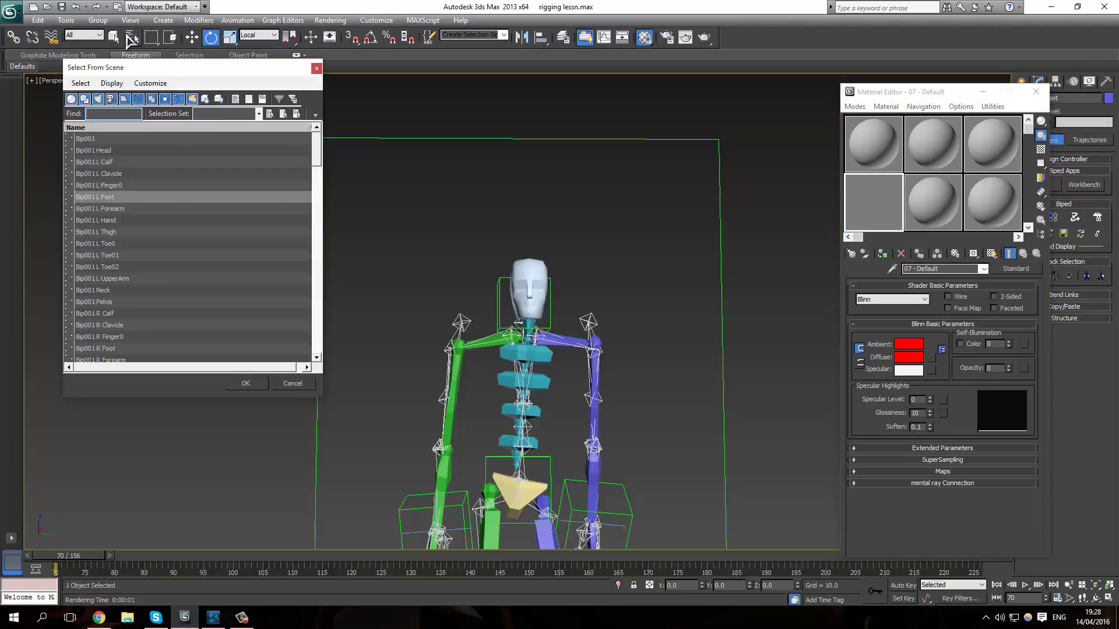
text(bip)
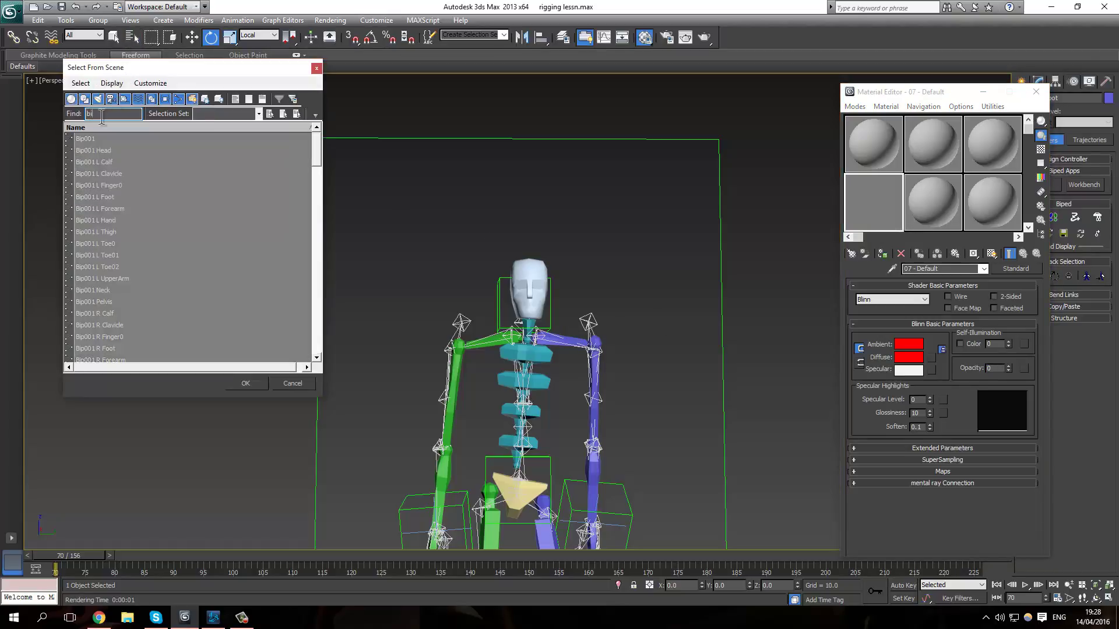
click(245, 383)
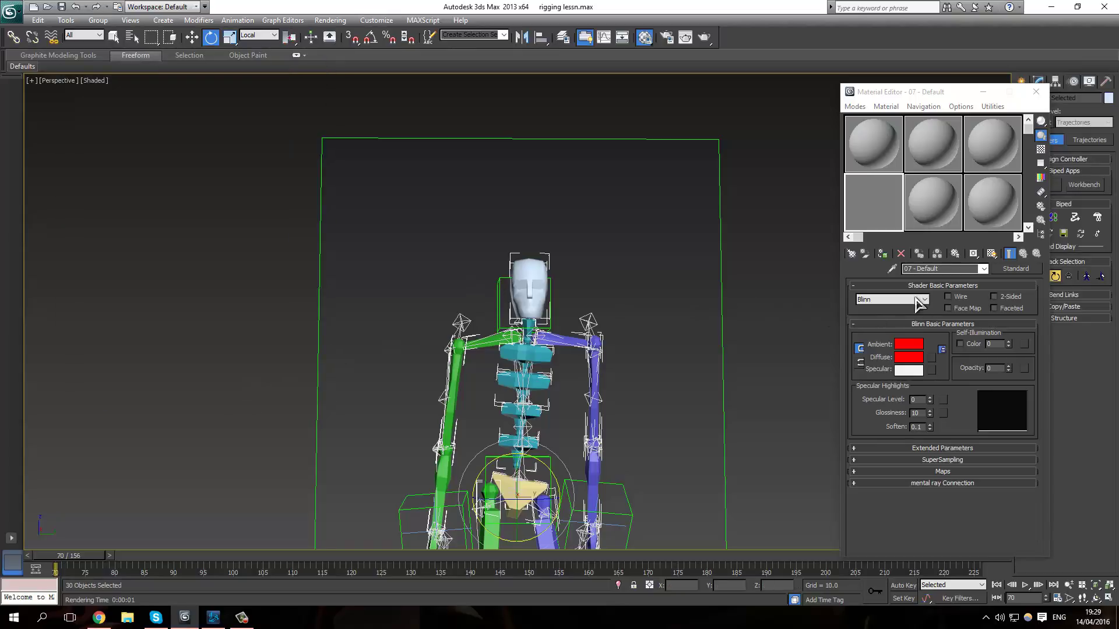
click(883, 254)
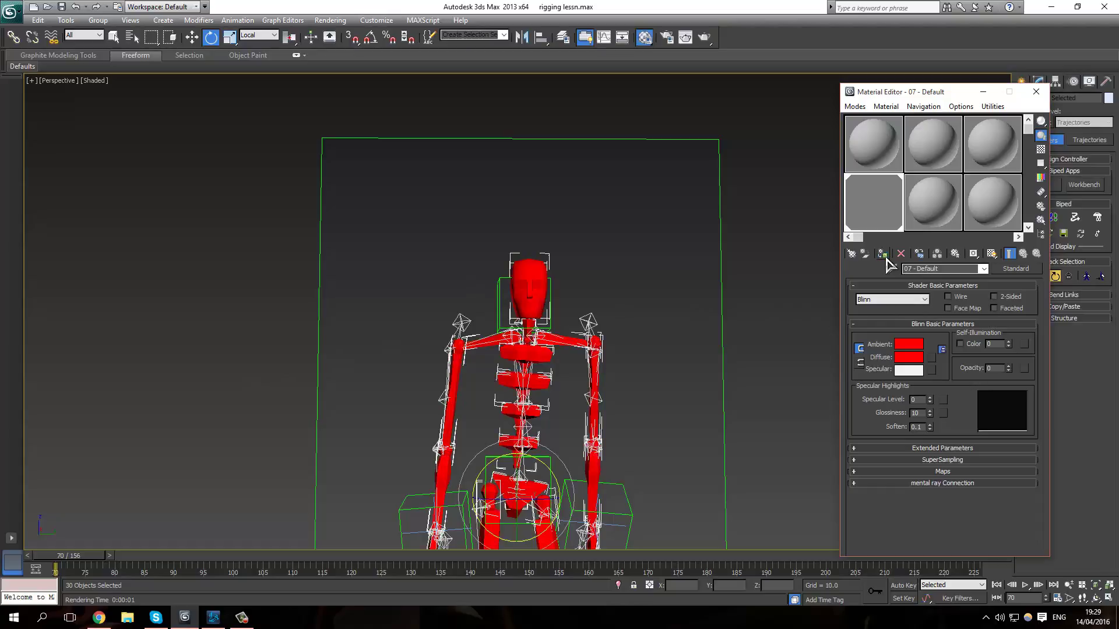
Deselect the biped and render the perspective view to check how its assigned material renders.
click(626, 311)
middle_drag(625, 312, 585, 283)
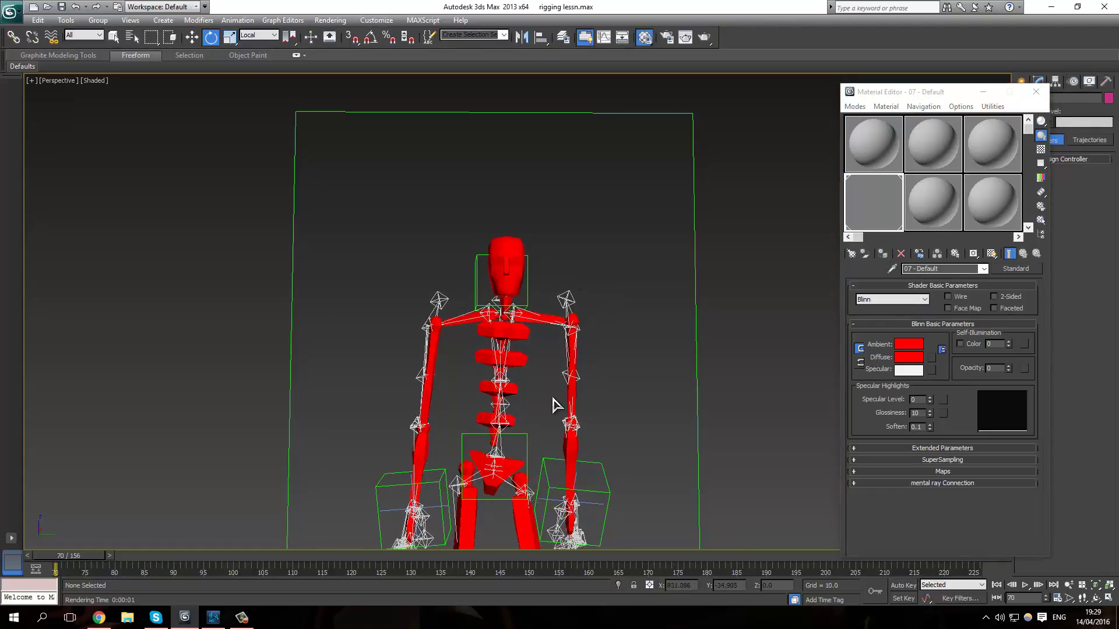
key(shift+q)
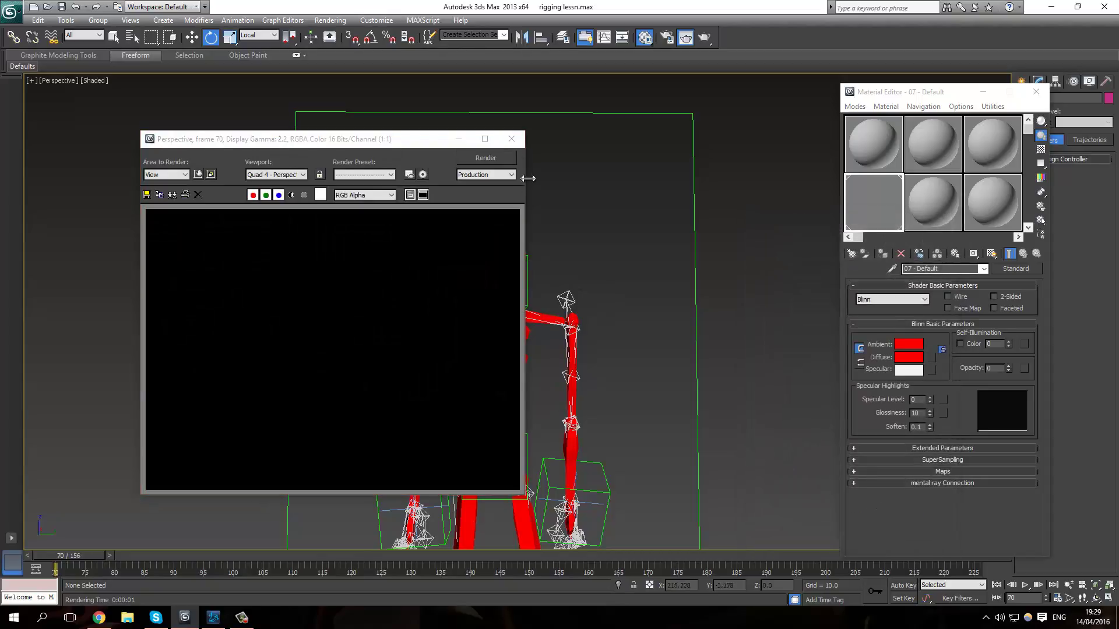
click(511, 139)
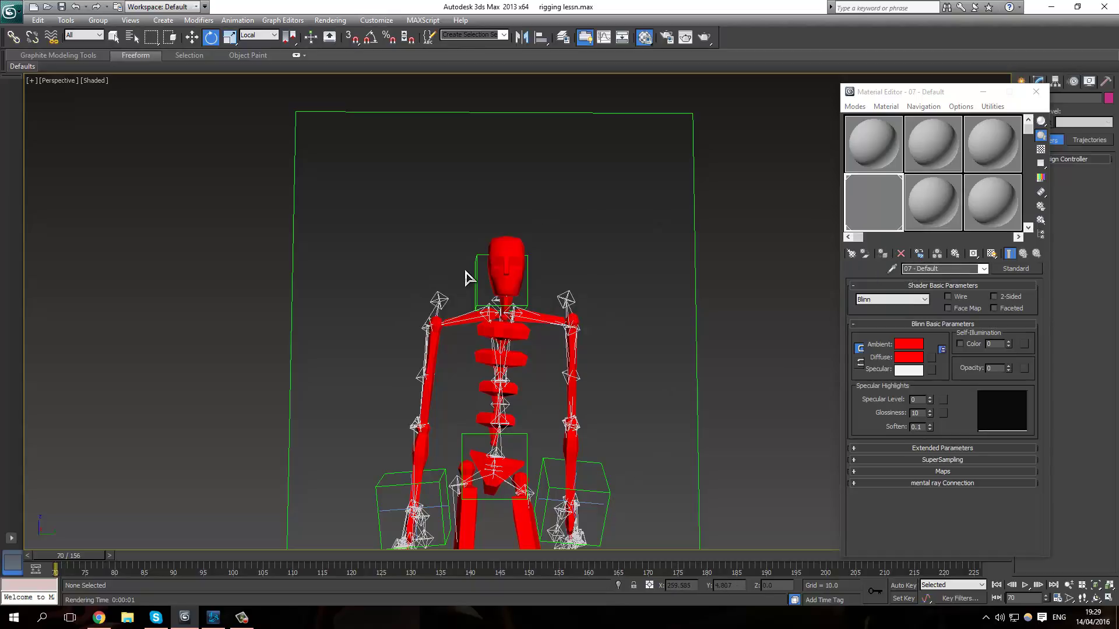
Enable transparency for materials in the viewport and turn it back off.
click(132, 21)
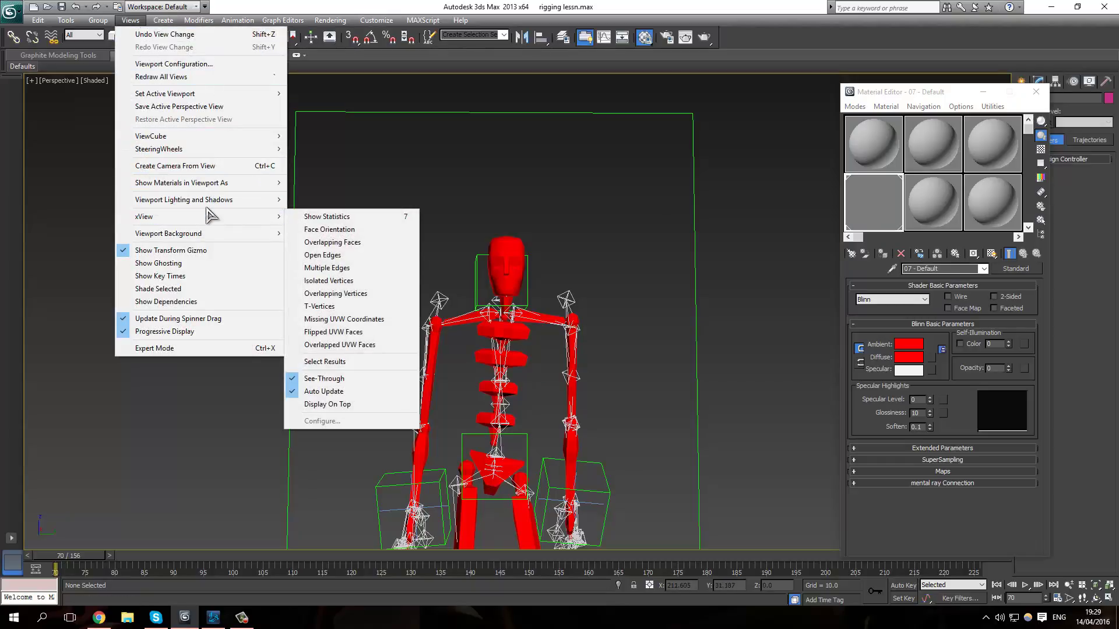
mouse_move(205, 204)
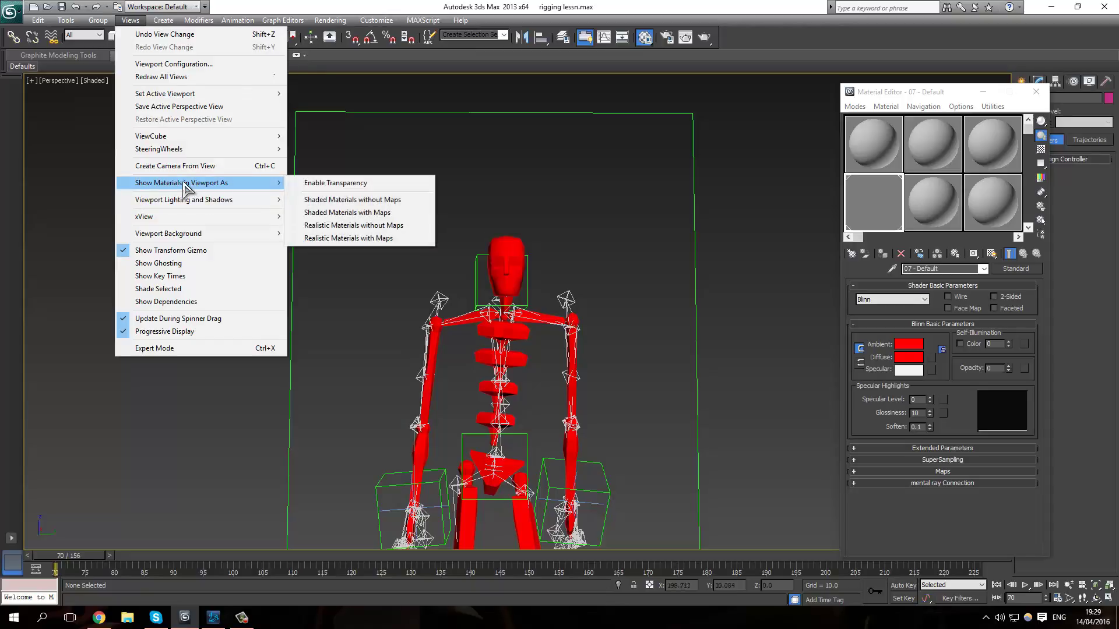
click(304, 184)
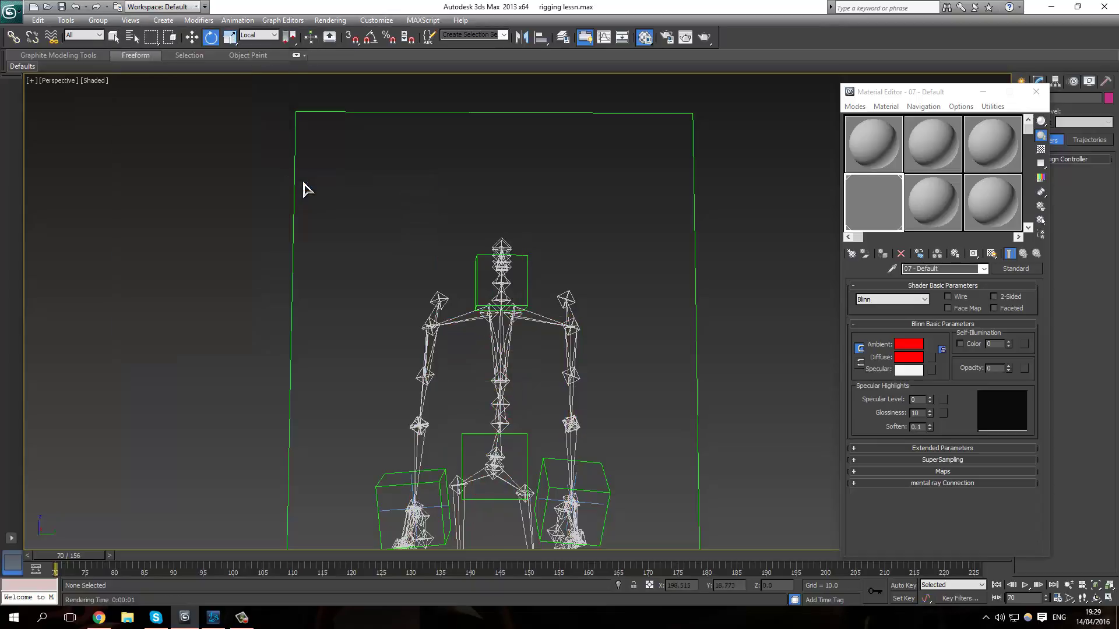
click(131, 20)
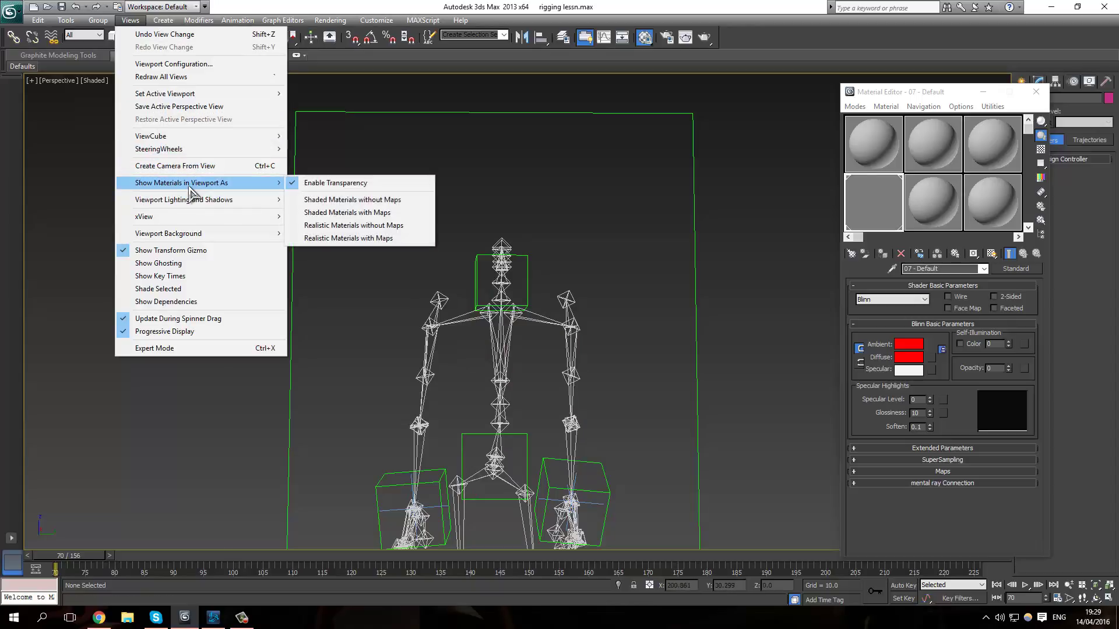
click(324, 184)
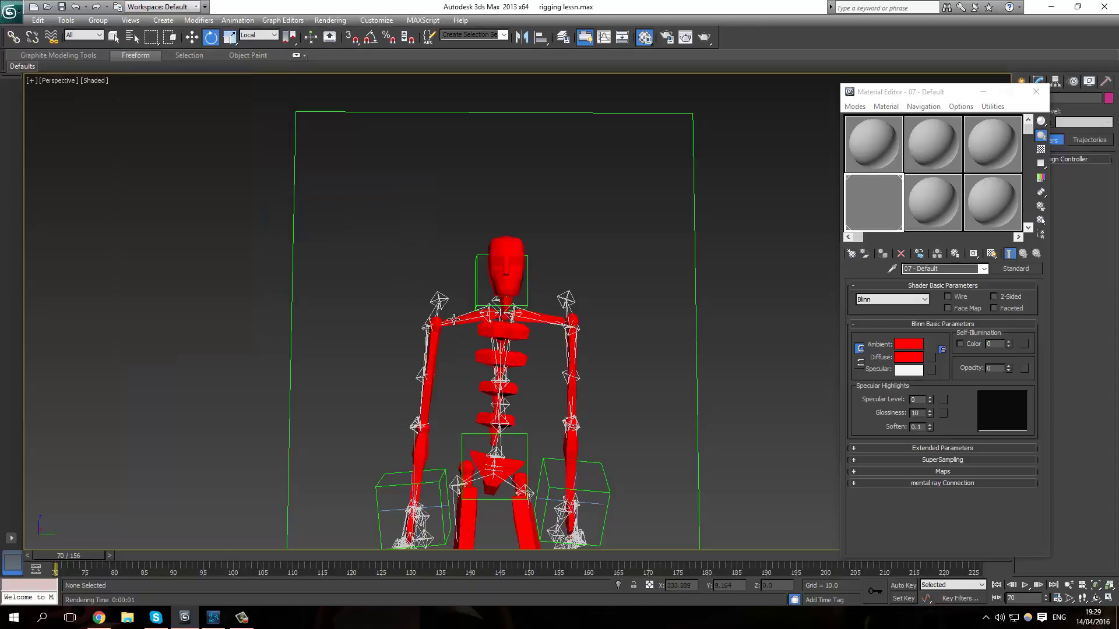
Reframe the biped and render the perspective view again to check the material with viewport transparency off.
middle_drag(453, 318, 459, 278)
key(shift+q)
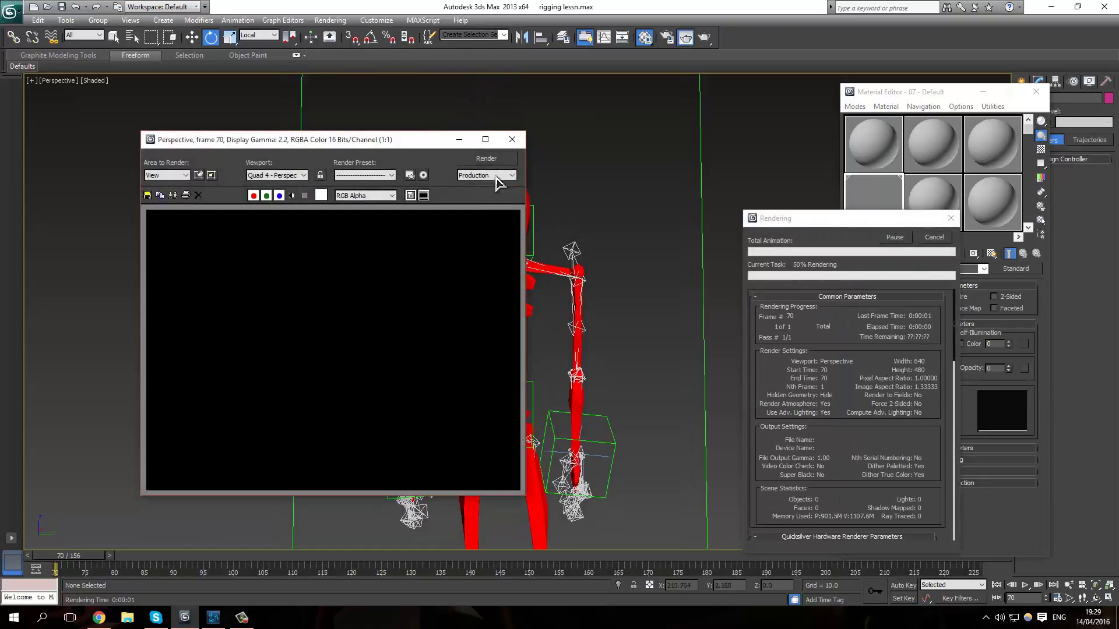
click(513, 140)
Unhide all objects without unhiding the layers, and render the character to check that the biped stays out of the image.
right_click(585, 278)
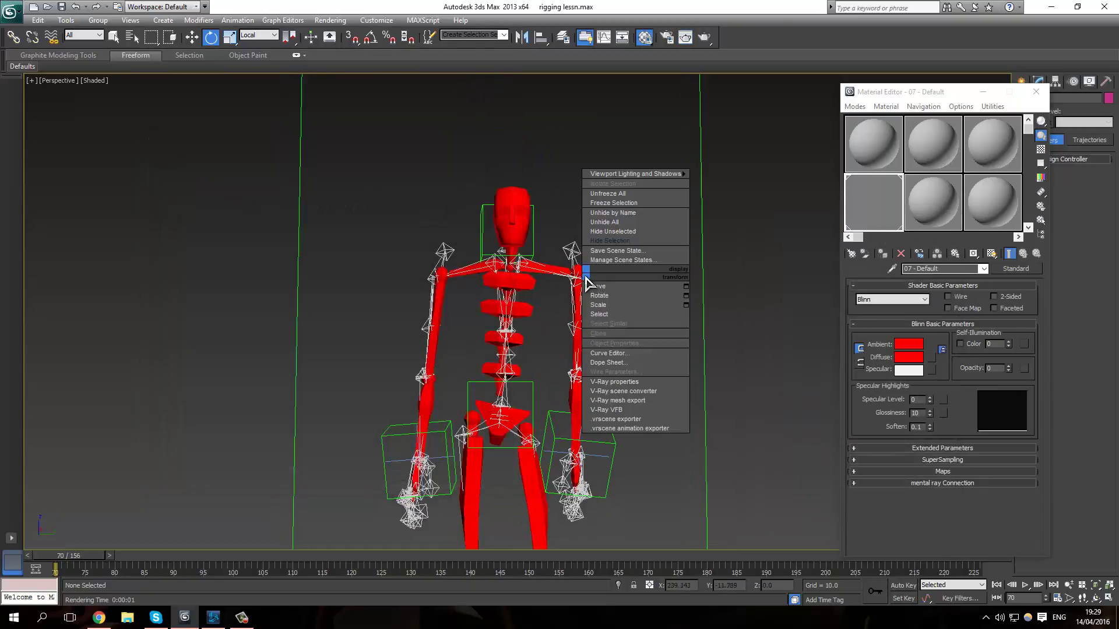
click(618, 225)
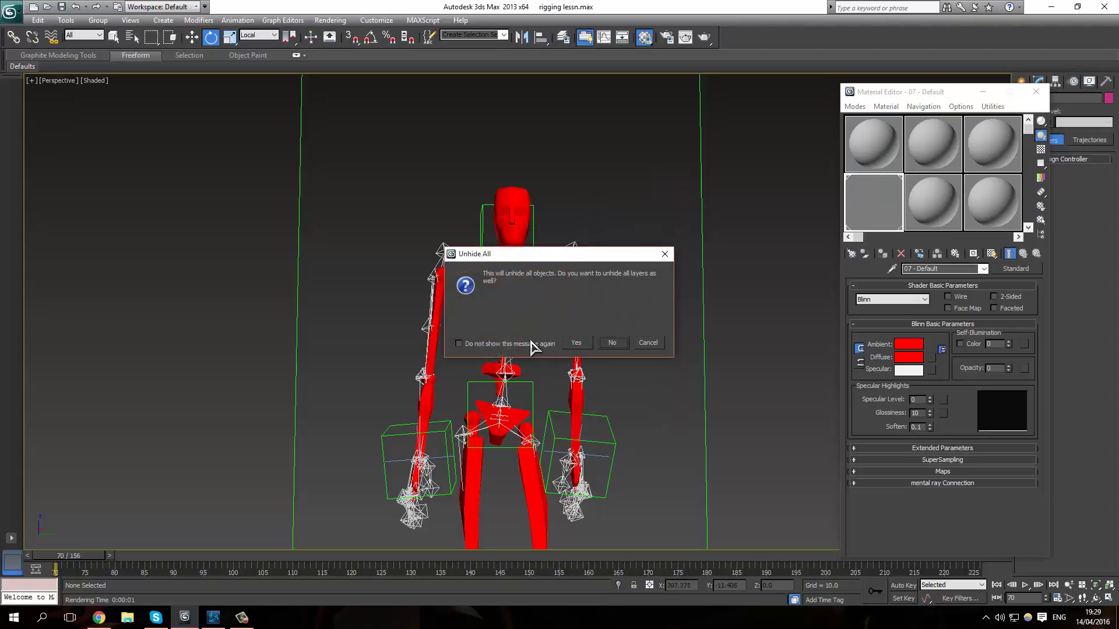
click(609, 344)
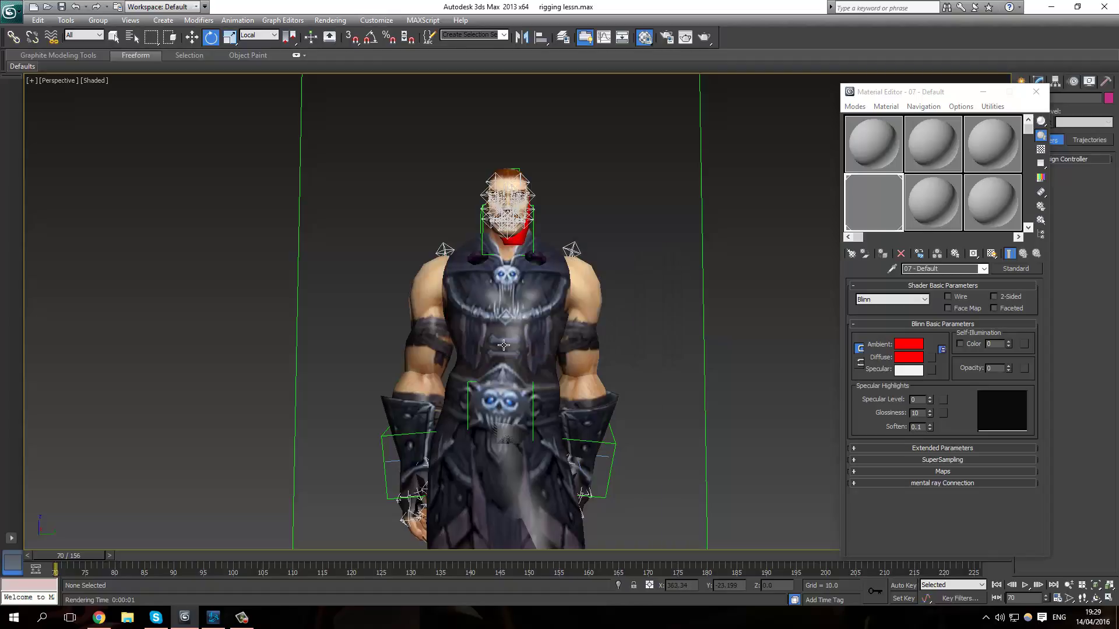
key(shift+q)
scroll(500, 358, up, 3)
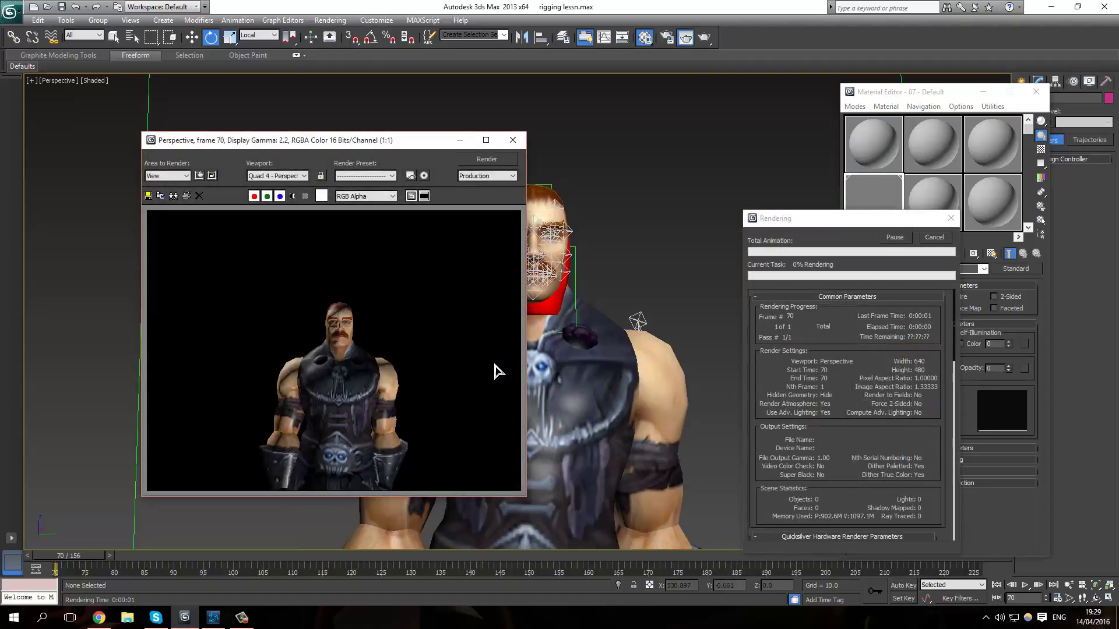
click(513, 140)
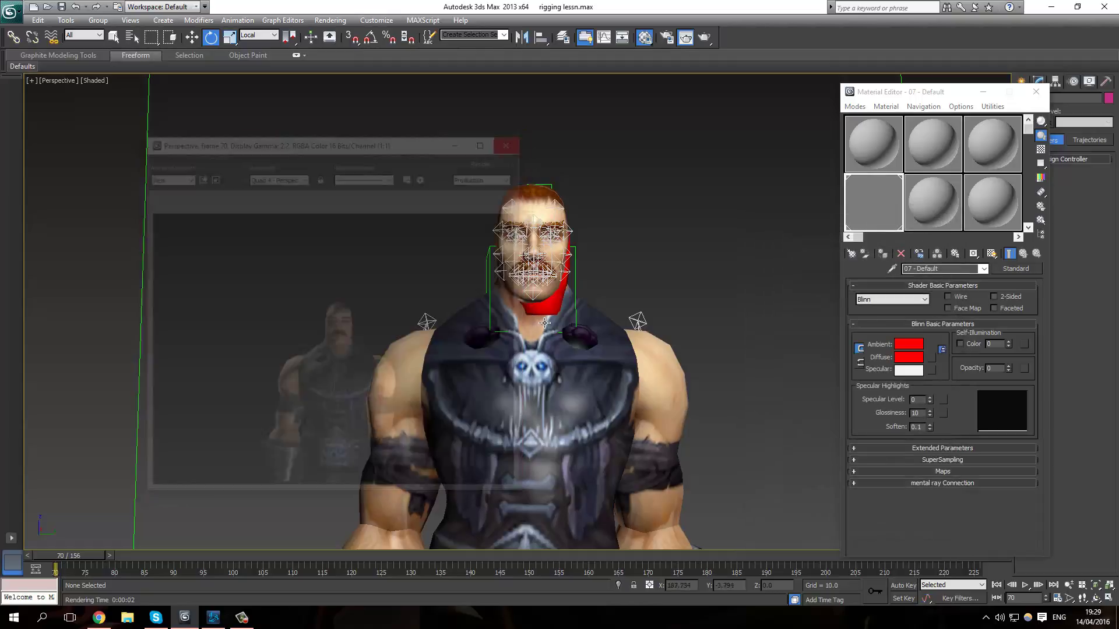
Close the Material Editor and hide the character mesh so only the biped and bones show.
scroll(567, 328, down, 2)
alt+middle_drag(566, 328, 469, 297)
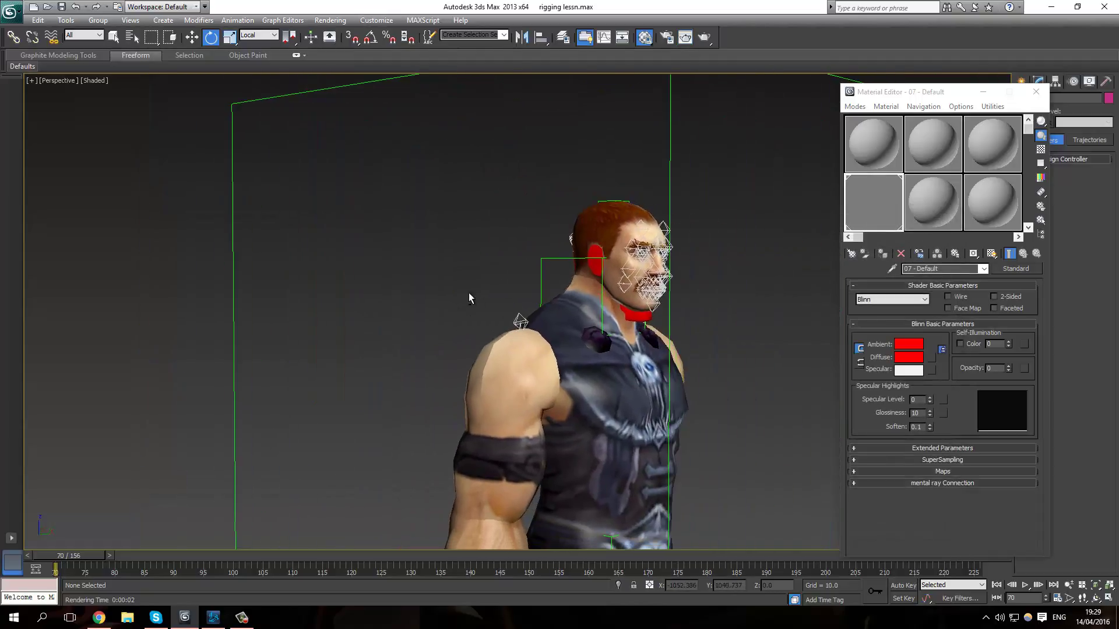
click(1035, 91)
alt+middle_drag(668, 319, 553, 328)
middle_drag(483, 356, 553, 366)
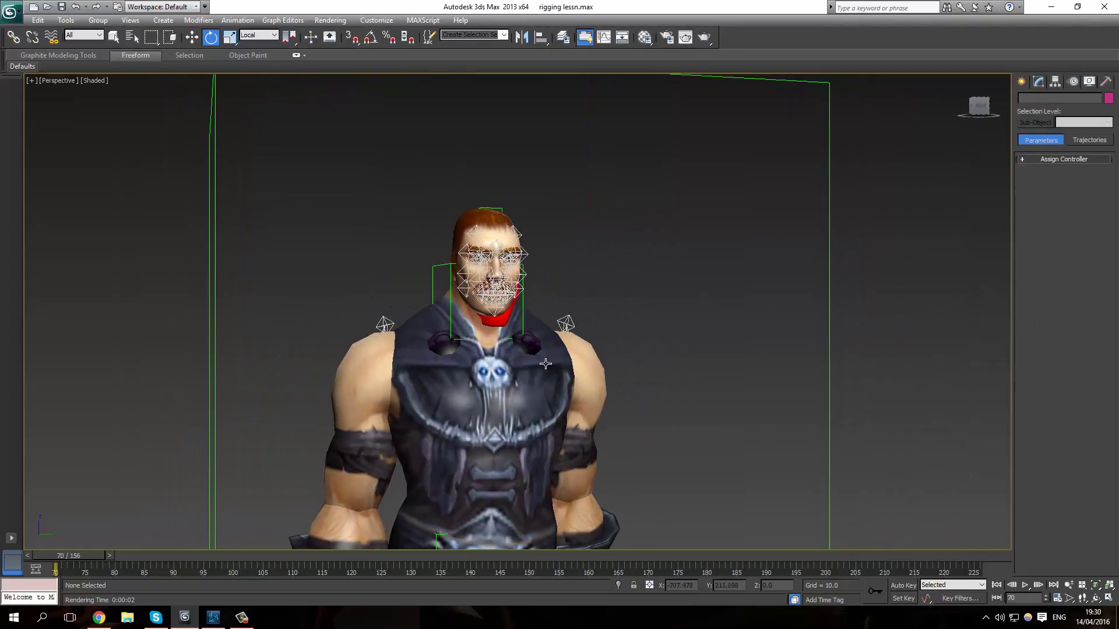
click(545, 363)
right_click(547, 364)
click(574, 341)
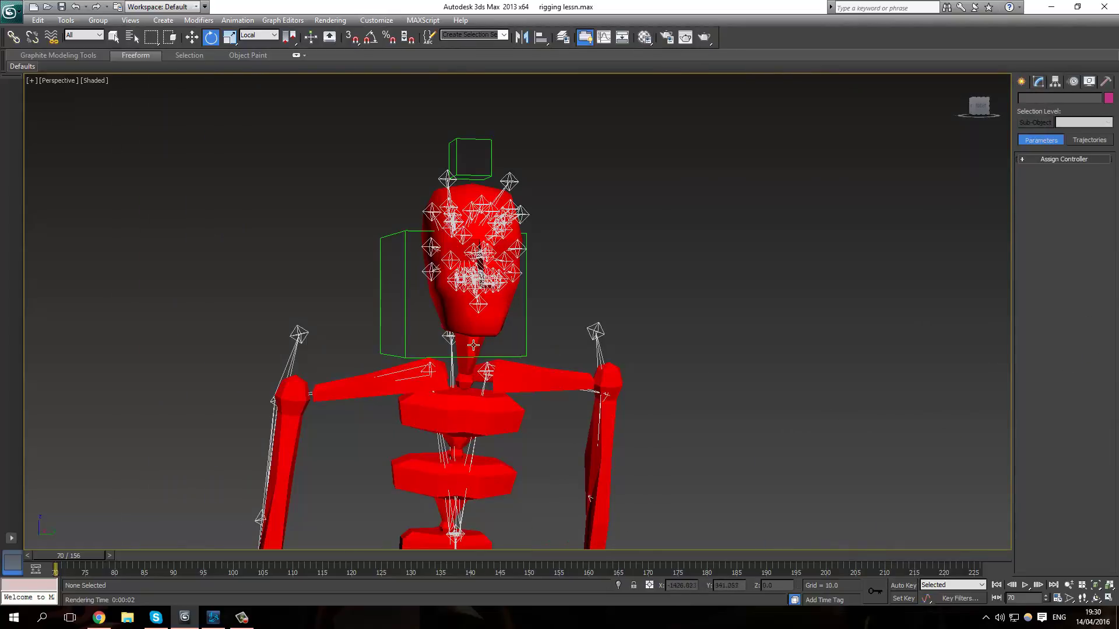
Rotate the biped's neck slightly sideways, then unhide all objects.
click(473, 345)
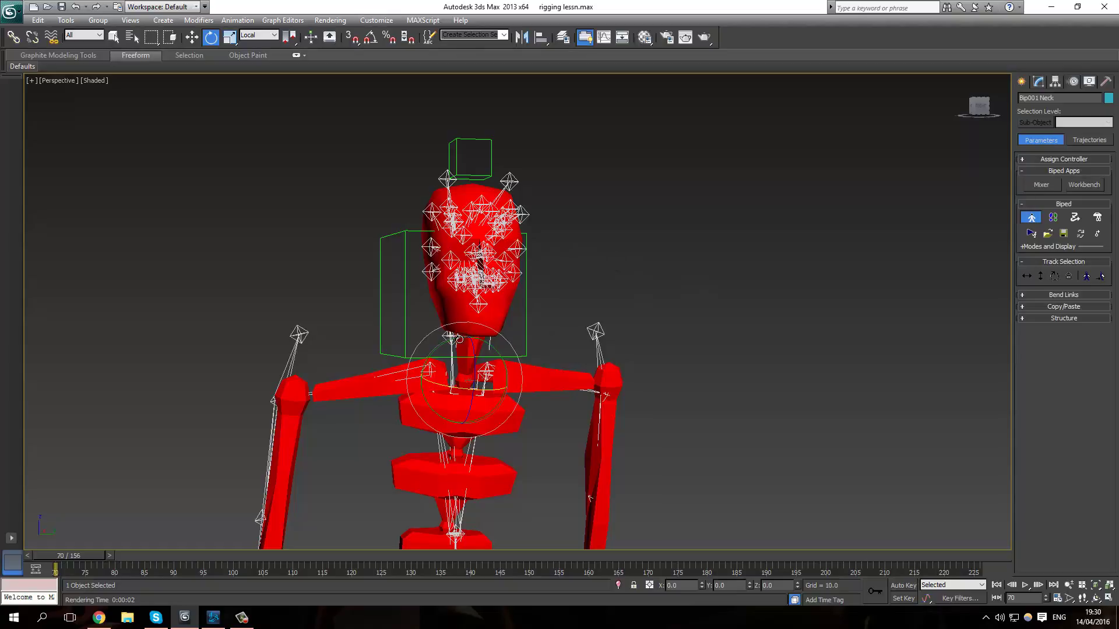
drag(459, 338, 449, 342)
right_click(482, 350)
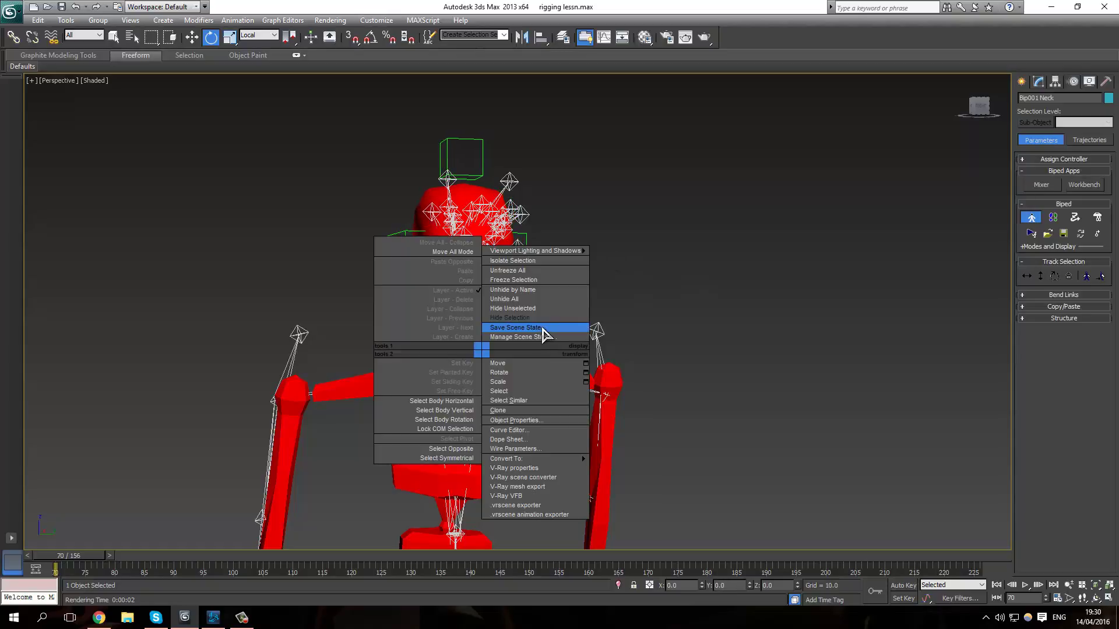
click(541, 300)
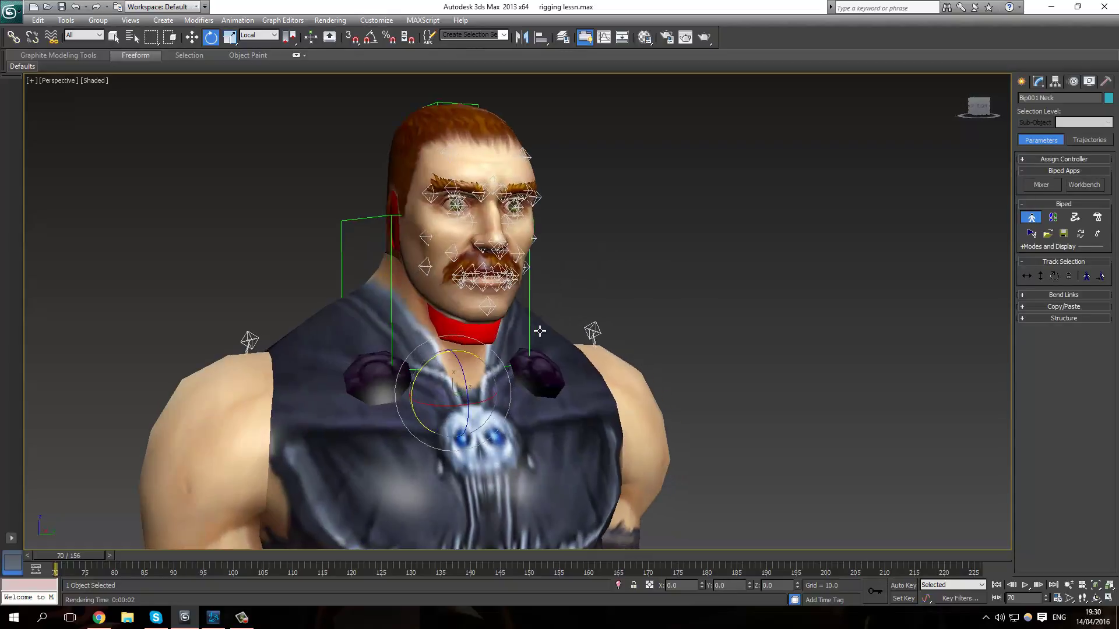
Scale the biped's neck along its length to about 157 percent.
alt+middle_drag(540, 331, 525, 326)
click(230, 38)
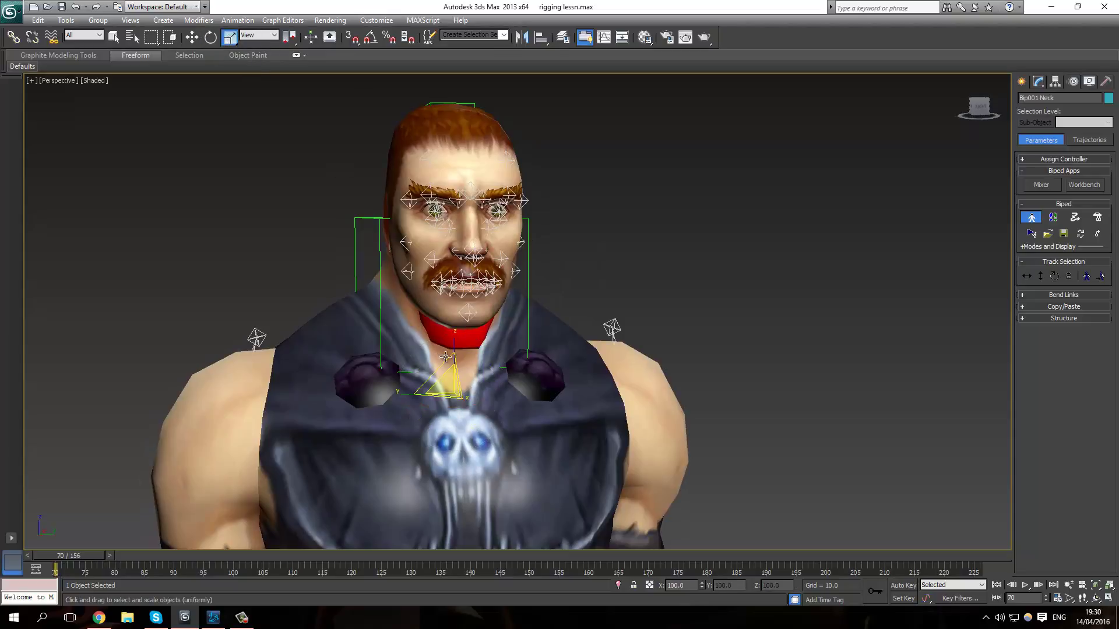
drag(454, 347, 467, 401)
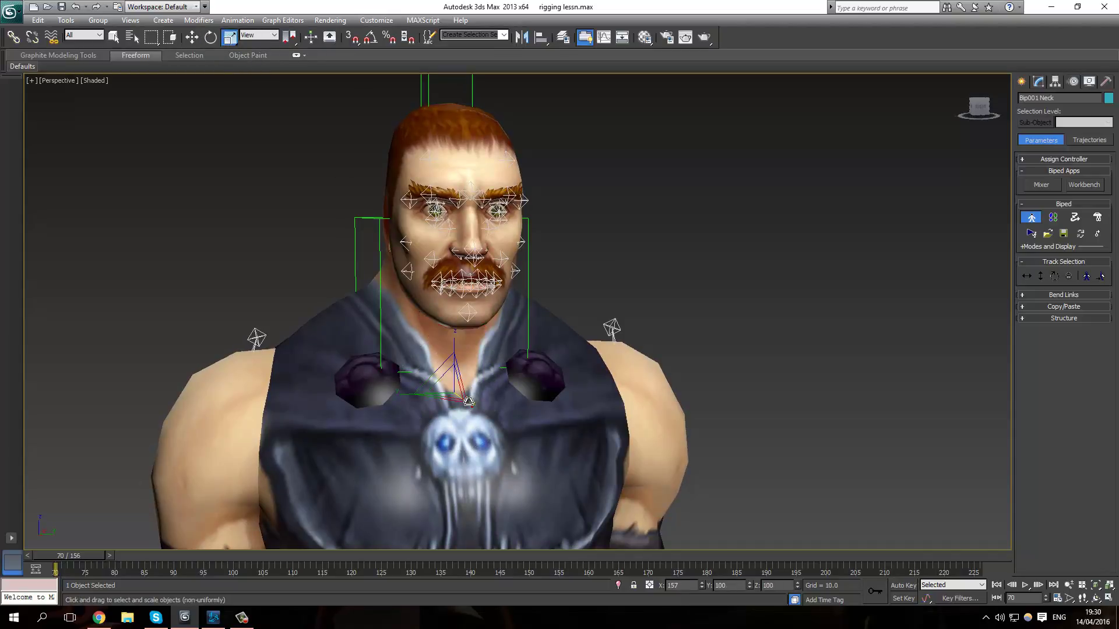
alt+middle_drag(469, 400, 292, 399)
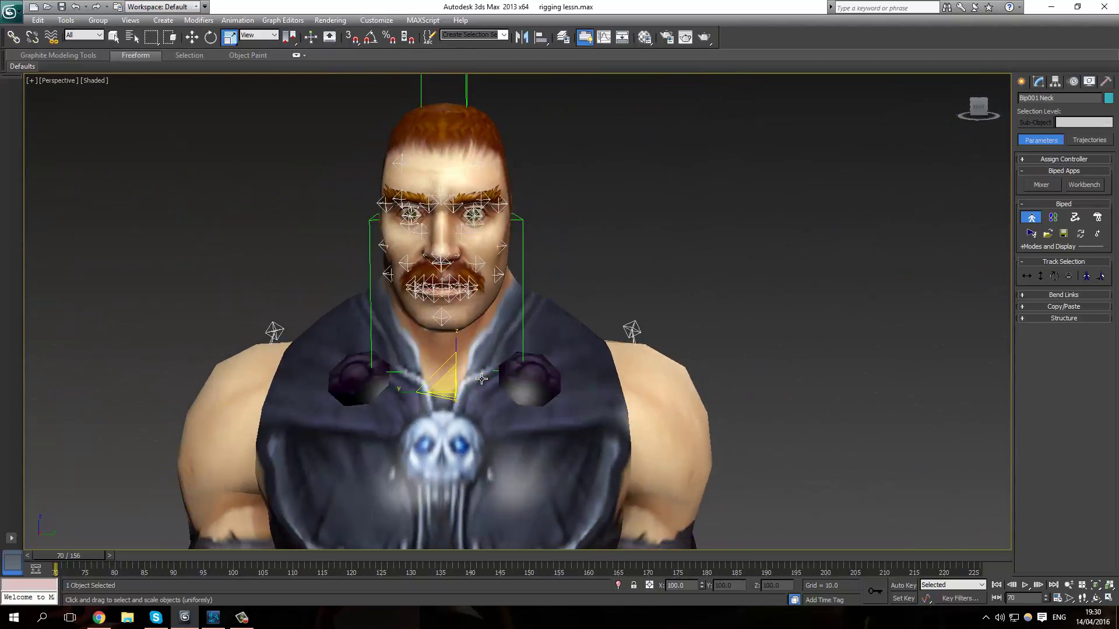
Render the perspective view to check the character's neck area, and close the rendered frame.
key(shift+q)
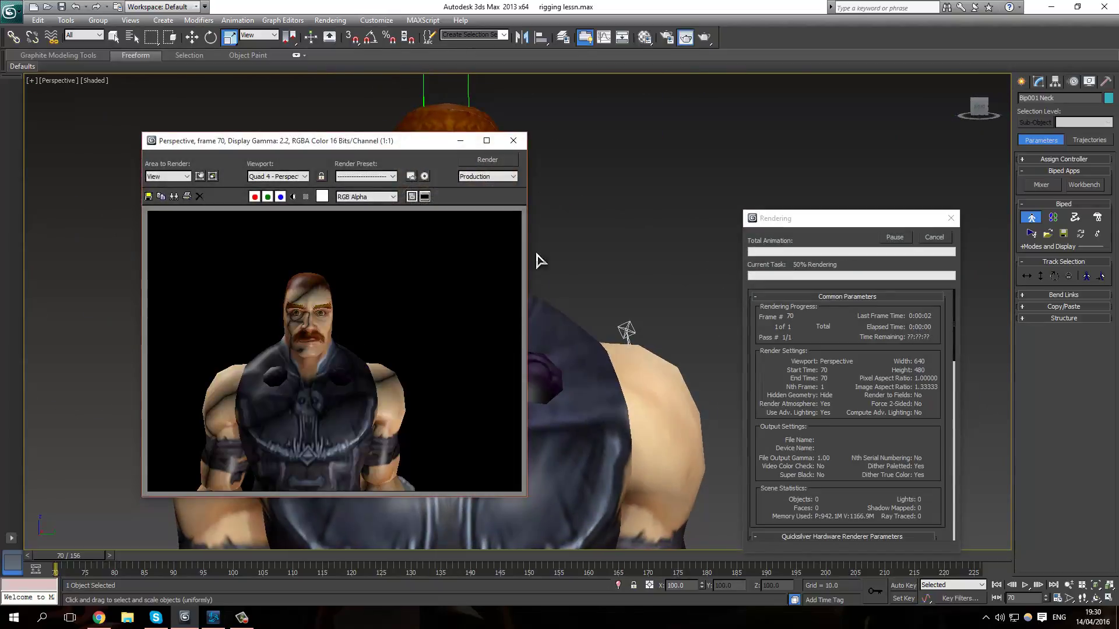
click(513, 141)
alt+middle_drag(502, 323, 613, 353)
Select the humanmale_hd character mesh and hide it.
scroll(613, 353, down, 8)
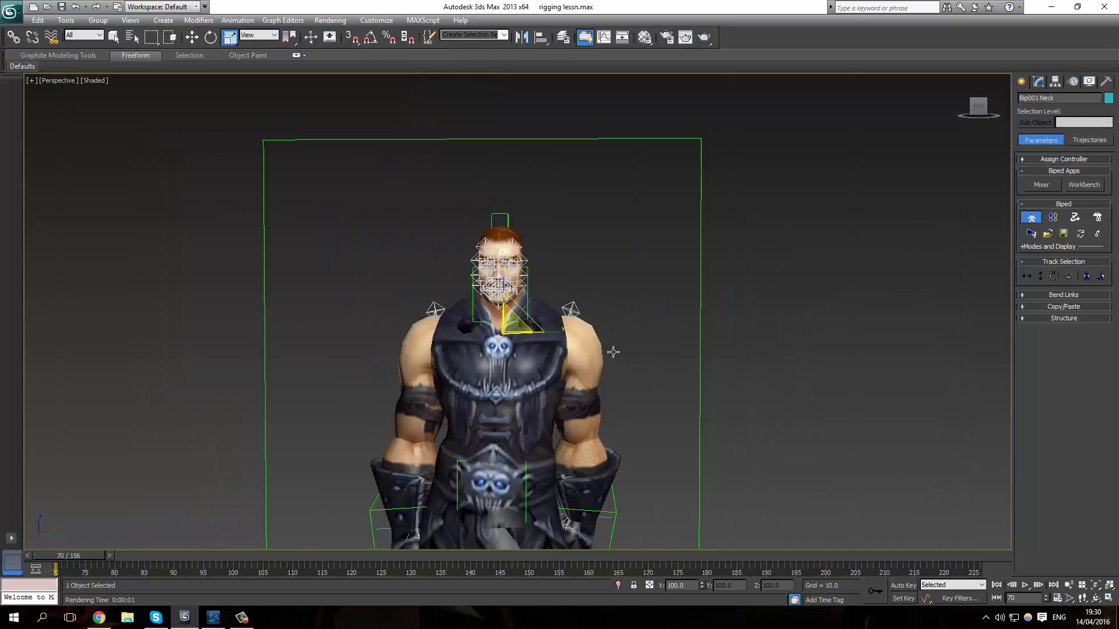
scroll(617, 331, up, 3)
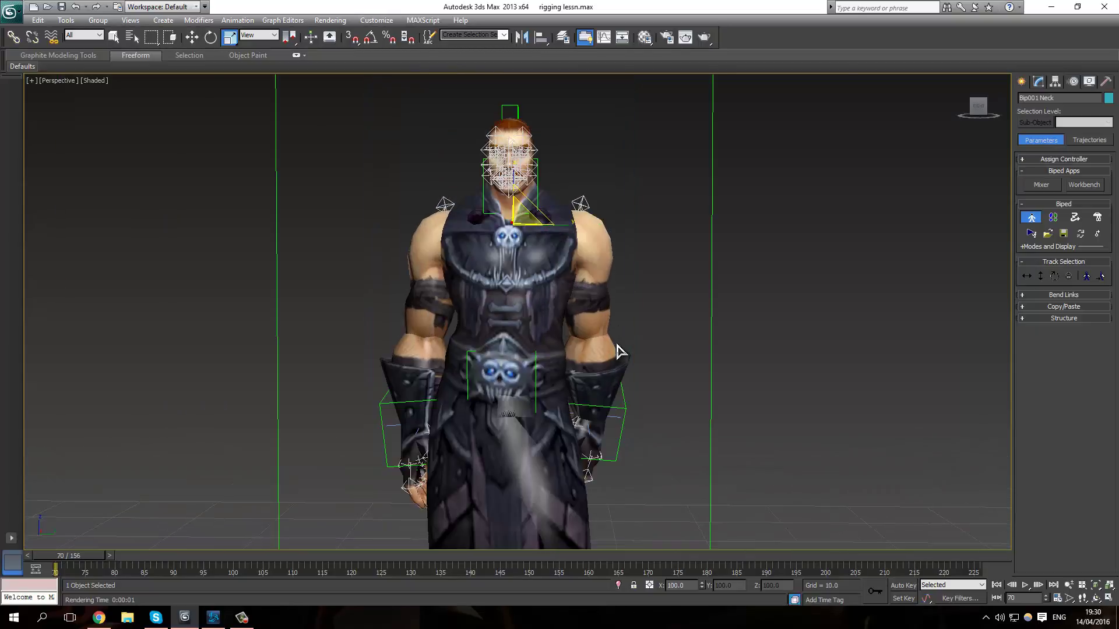
click(590, 270)
right_click(587, 249)
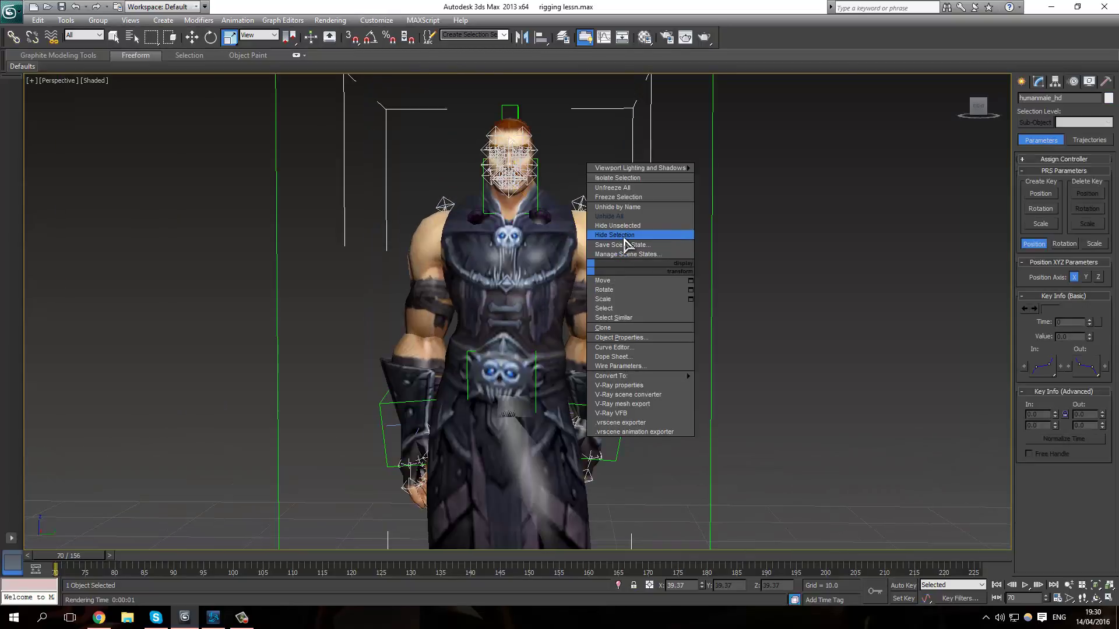
click(591, 236)
middle_drag(563, 324, 569, 379)
scroll(583, 367, up, 5)
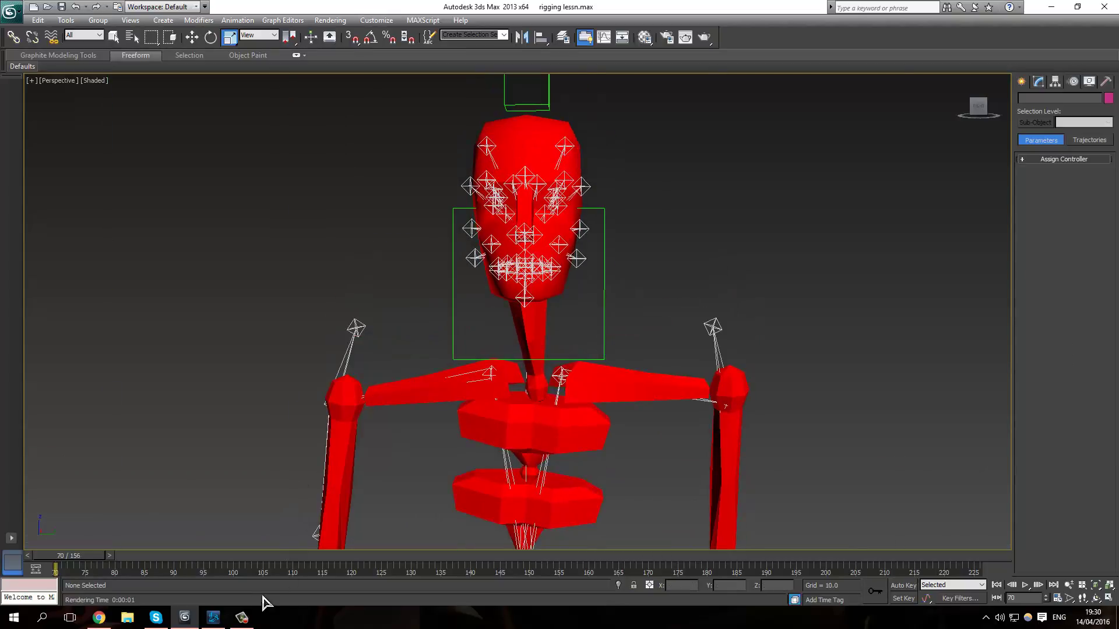
click(245, 619)
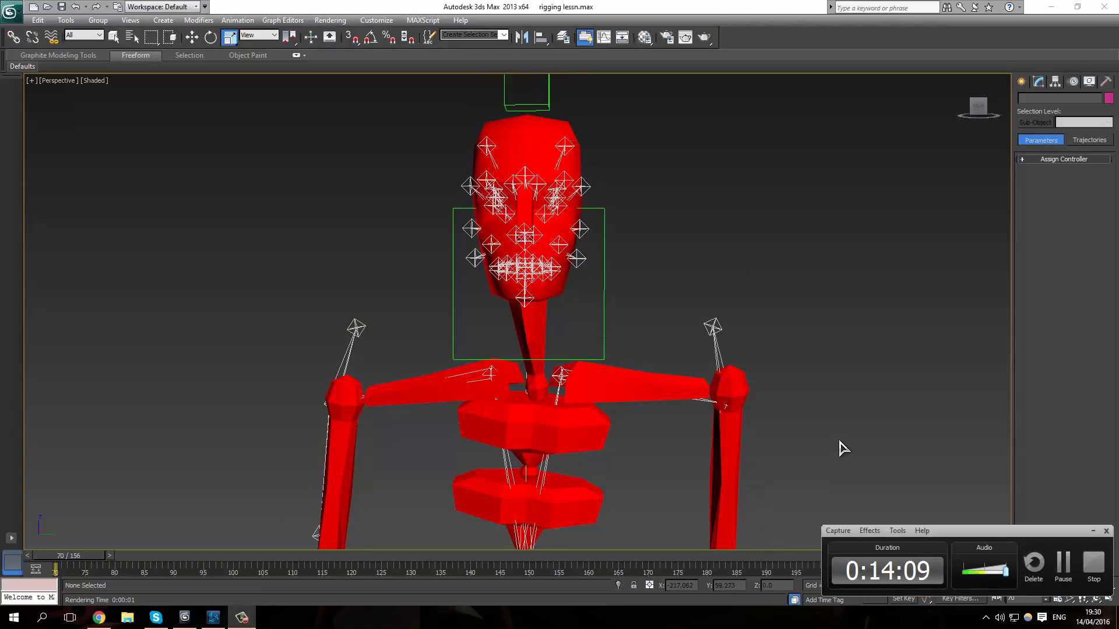
click(862, 420)
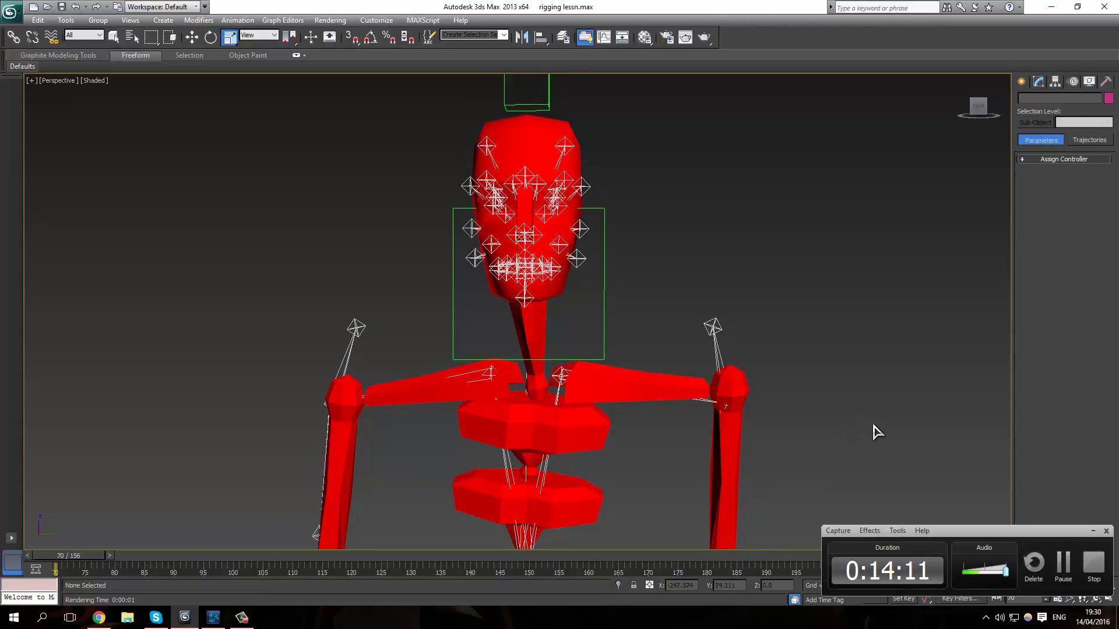
click(1092, 531)
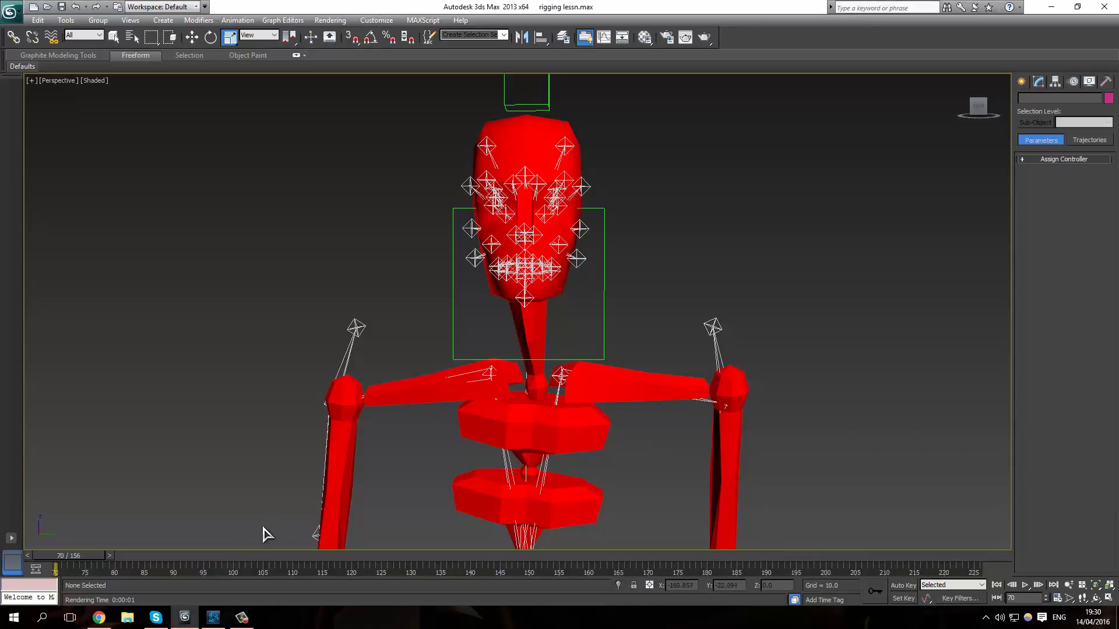
click(99, 618)
click(99, 617)
Remove the large dummy box that encloses the whole skeleton from the view.
scroll(676, 297, down, 4)
middle_drag(661, 275, 572, 375)
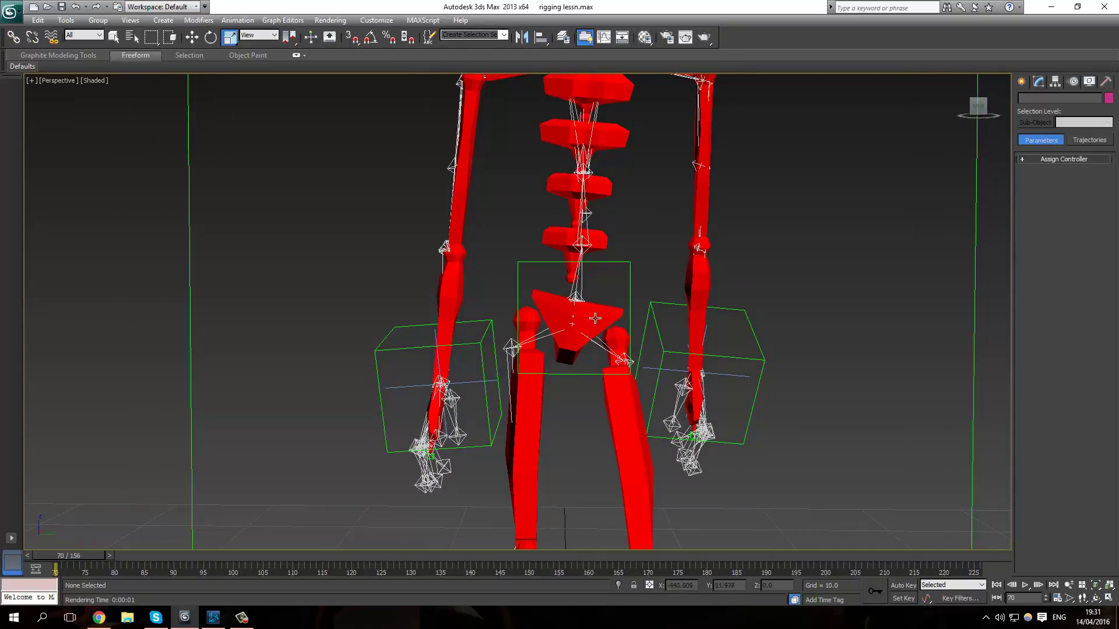
click(612, 310)
middle_drag(612, 311, 568, 322)
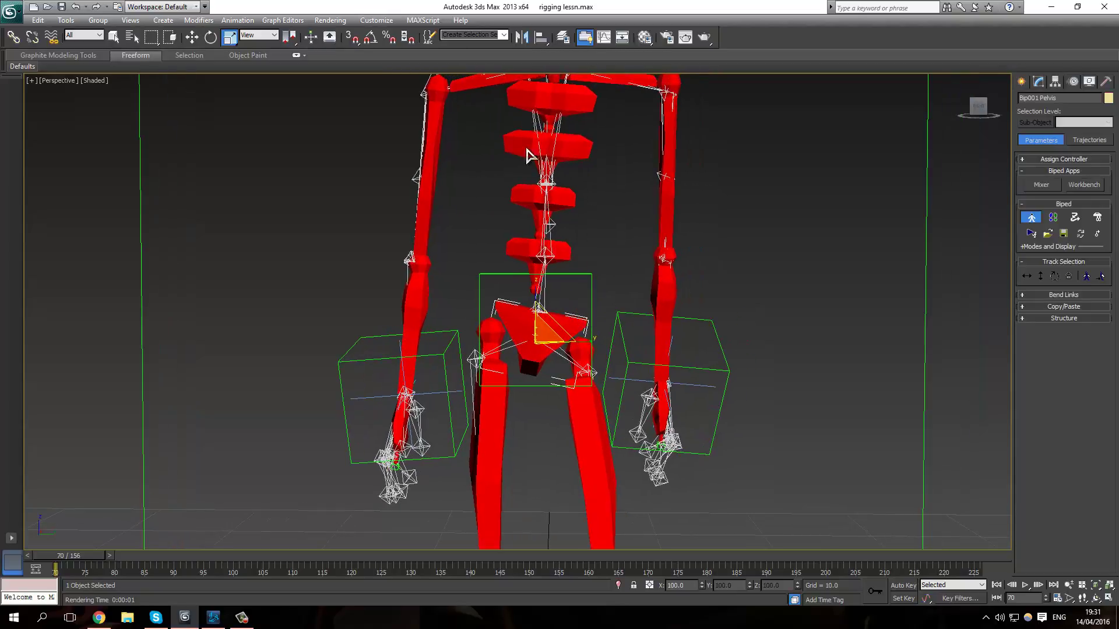
scroll(382, 408, down, 5)
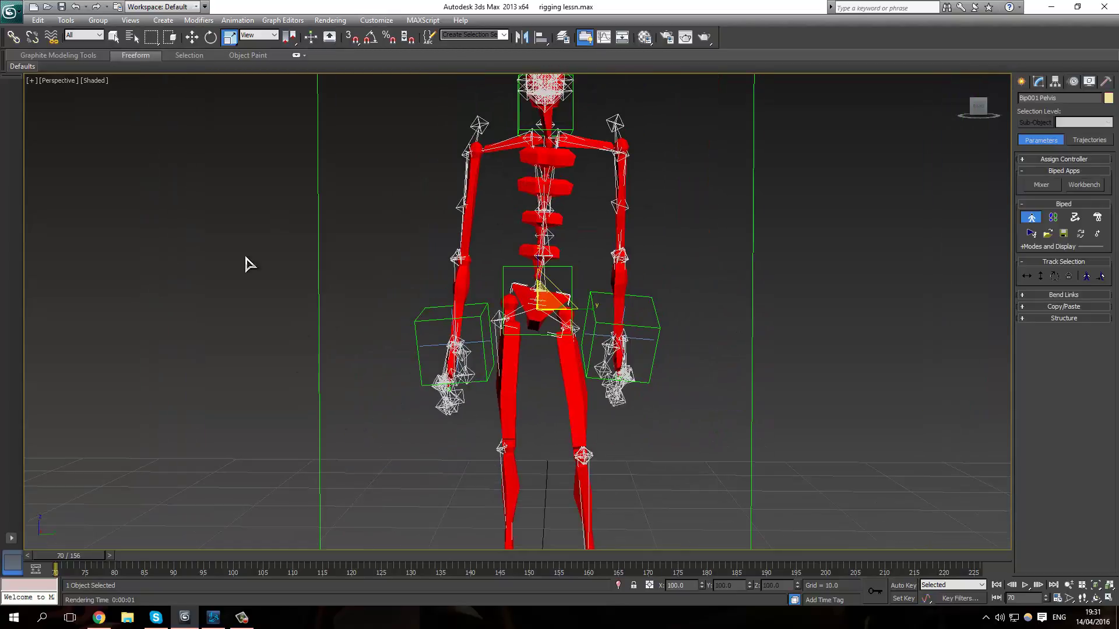
scroll(445, 307, up, 2)
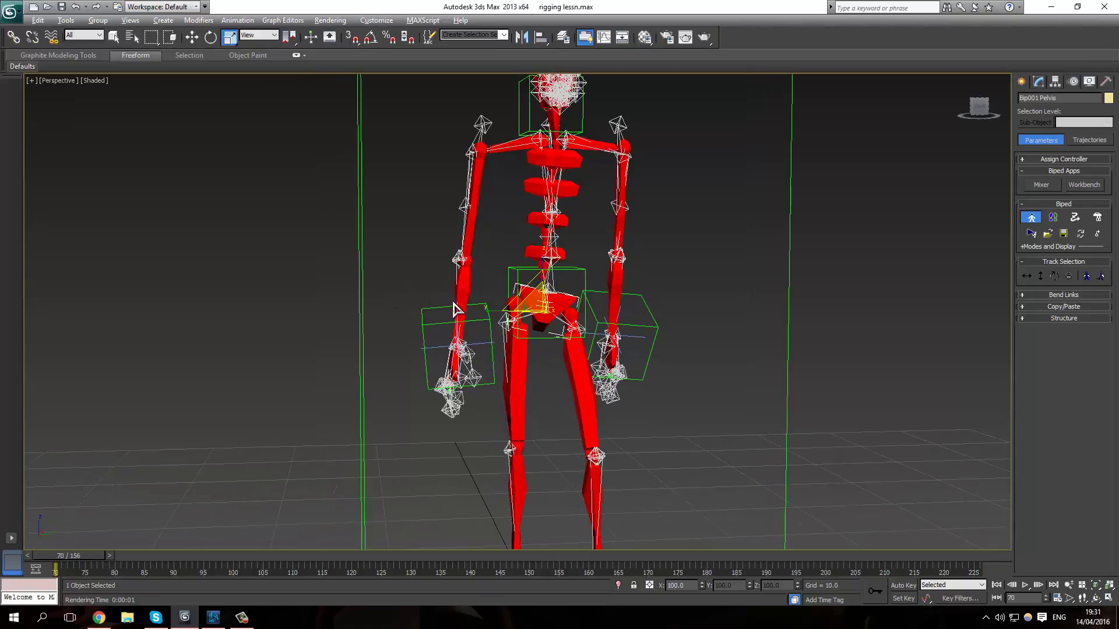
scroll(440, 309, up, 2)
scroll(431, 291, down, 4)
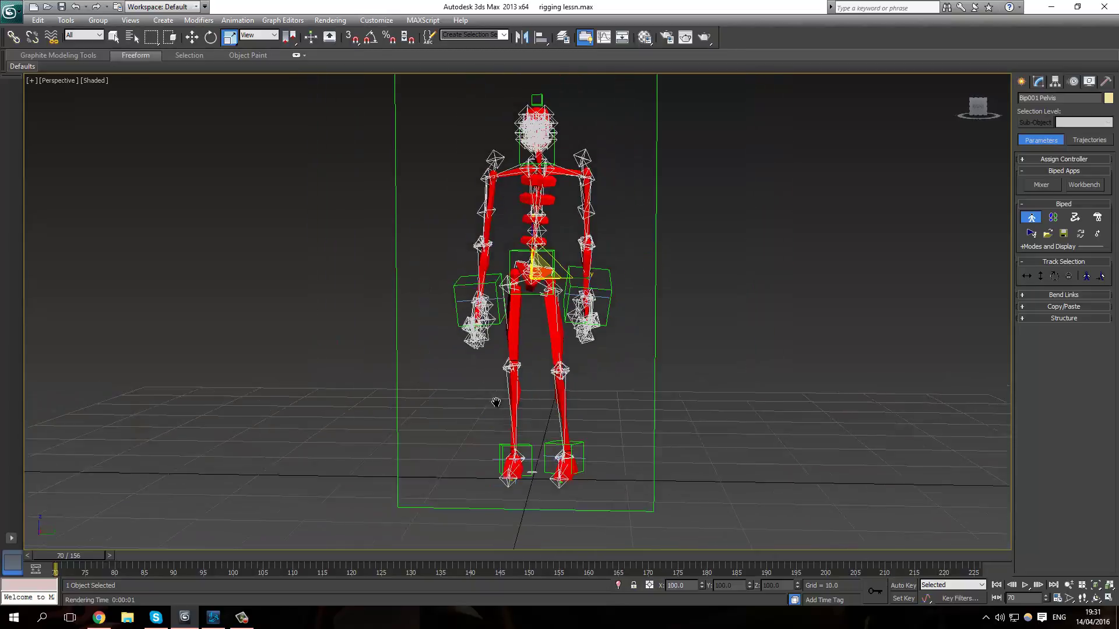
middle_drag(413, 198, 408, 269)
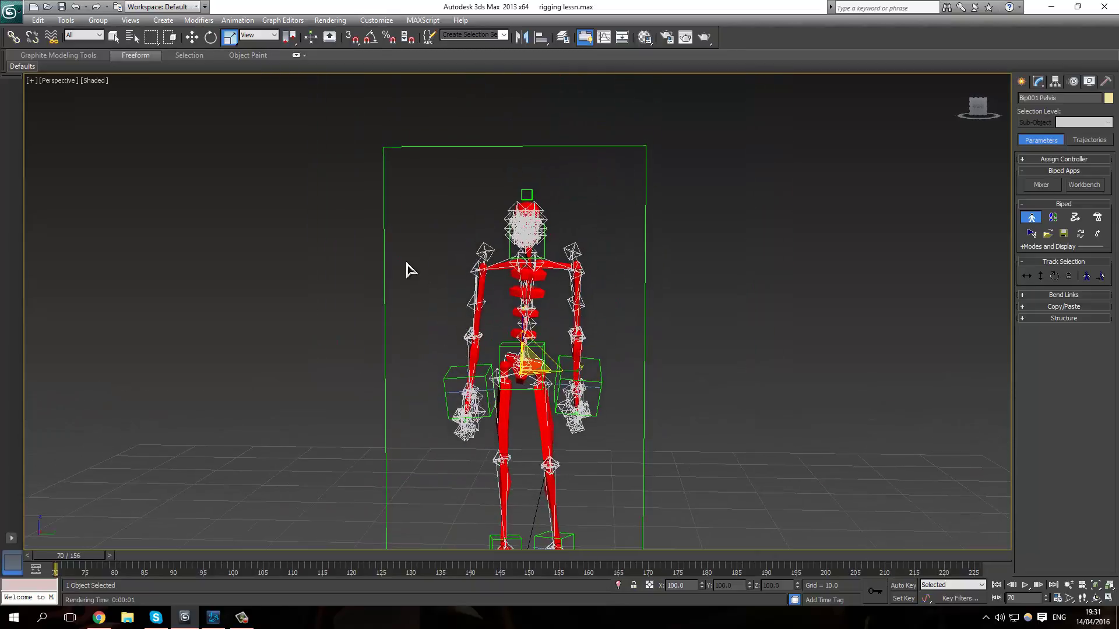
click(386, 203)
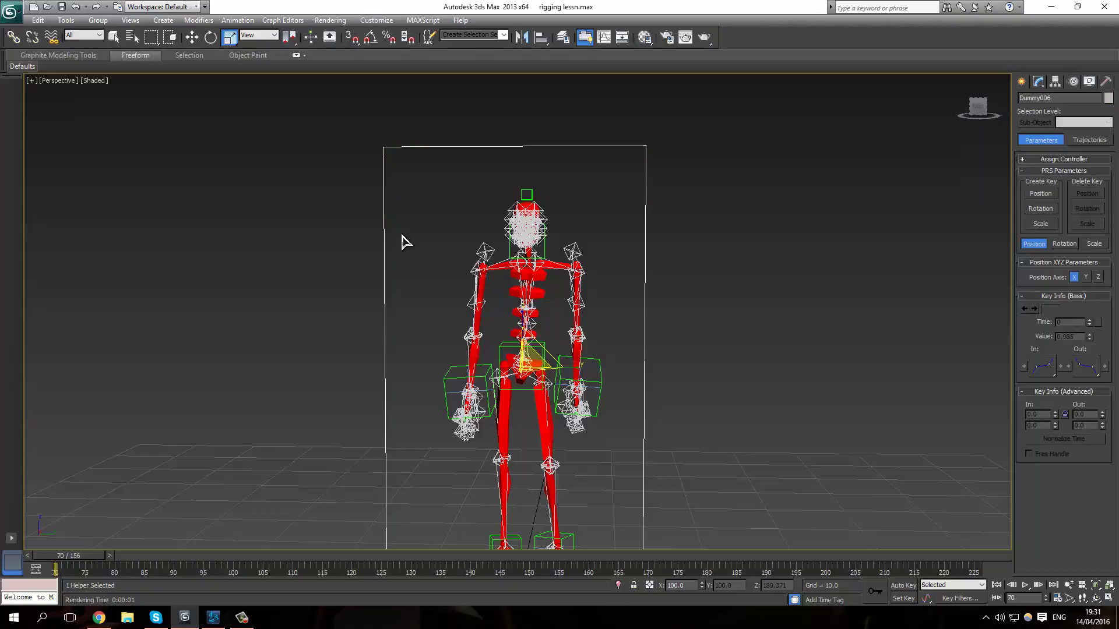
click(422, 304)
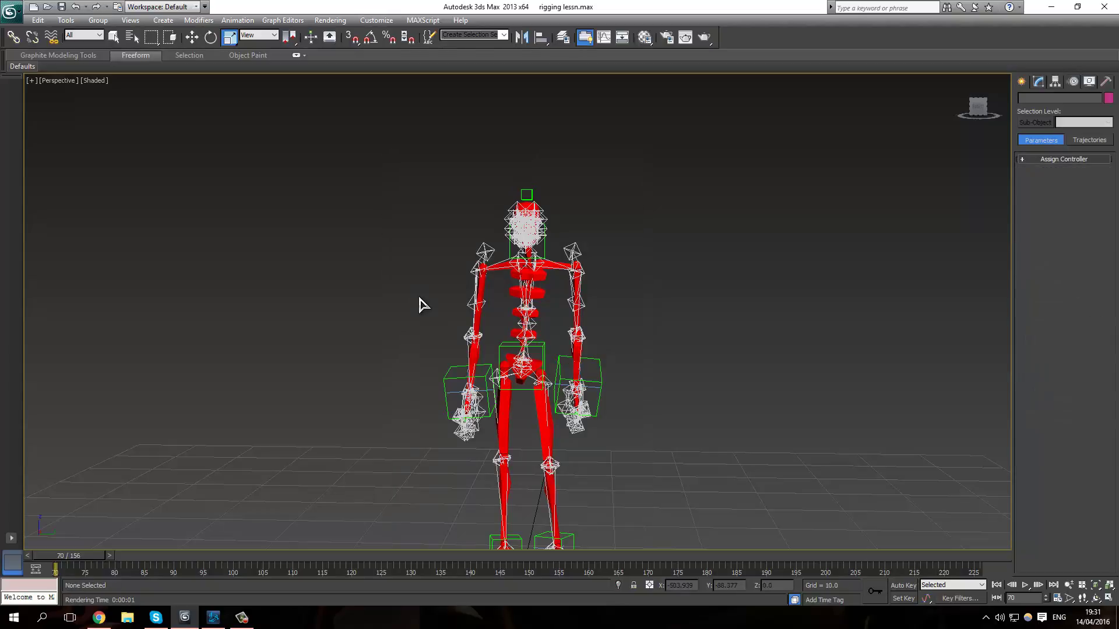
Link the dummy box around the character's right wrist to the biped's right hand with Select and Link.
scroll(437, 303, up, 5)
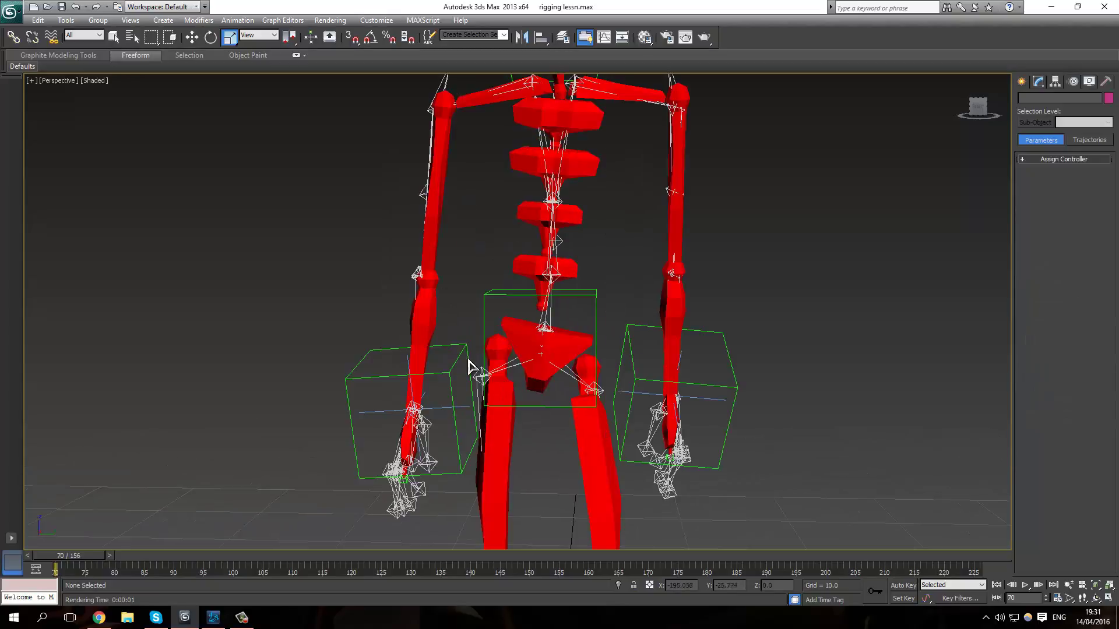
click(459, 391)
scroll(595, 397, up, 8)
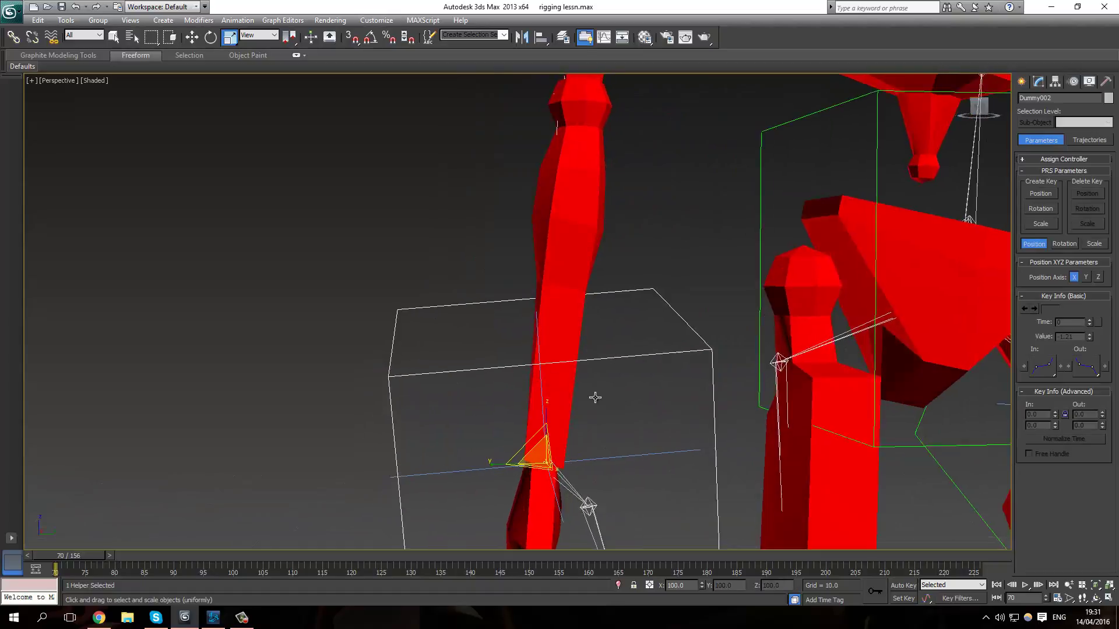
alt+middle_drag(595, 398, 452, 382)
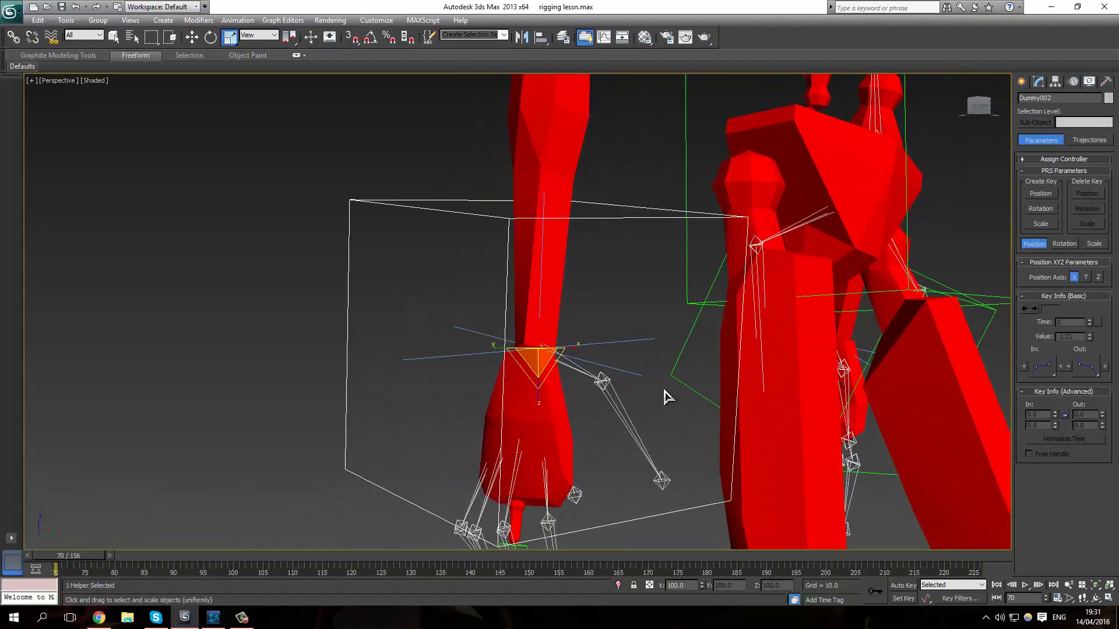
click(13, 37)
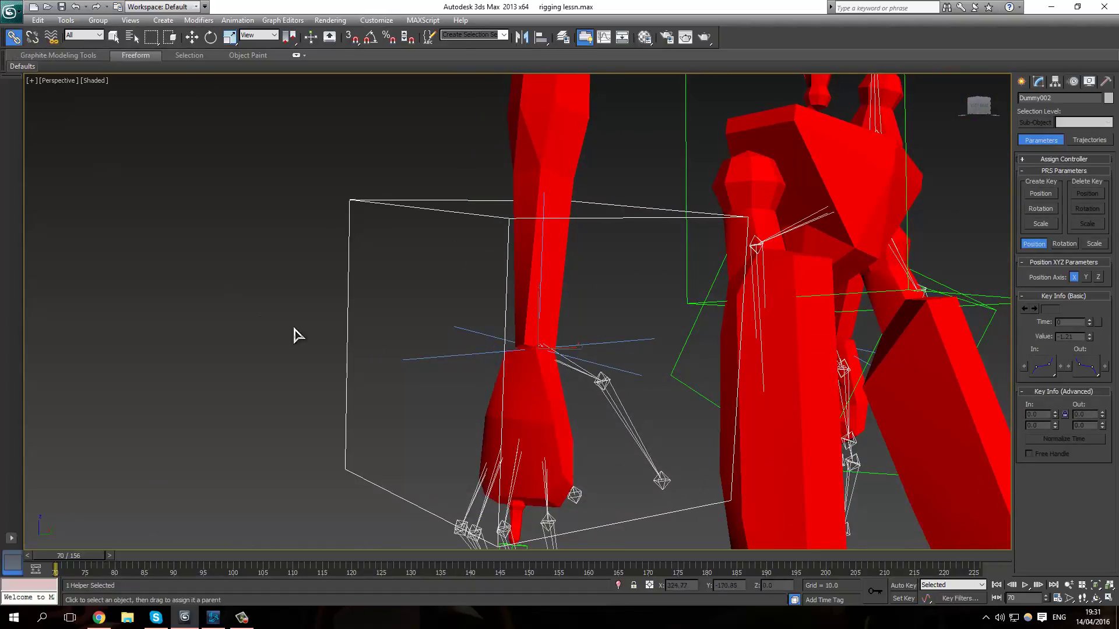
drag(379, 401, 558, 411)
Link the dummy box around the character's left wrist to the biped's left hand.
middle_drag(640, 345, 734, 315)
click(864, 269)
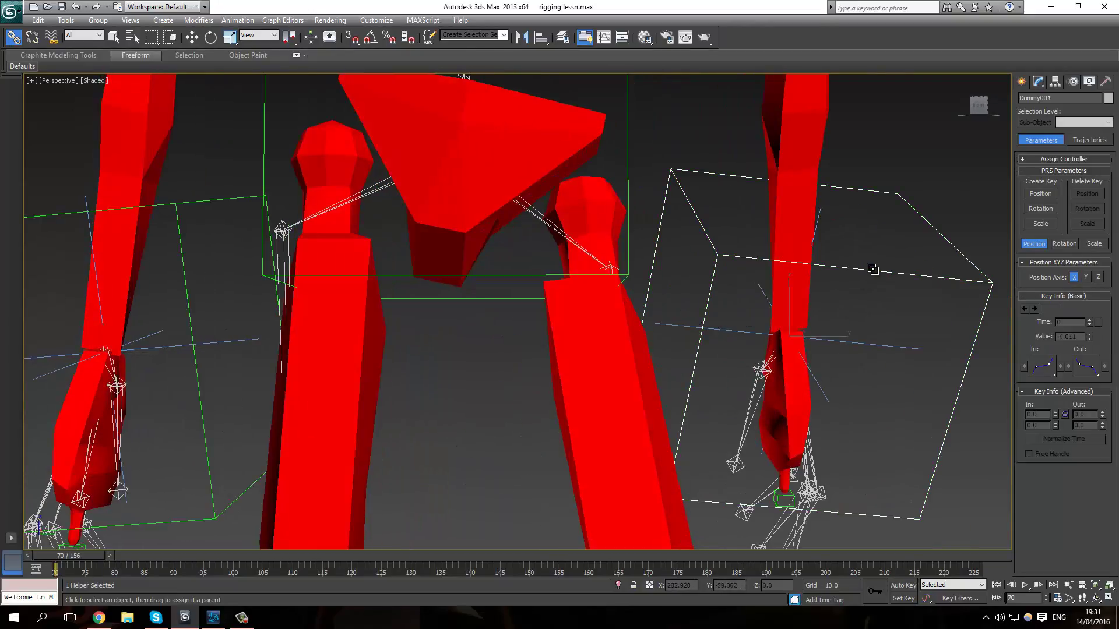
drag(872, 269, 819, 429)
alt+middle_drag(819, 430, 620, 342)
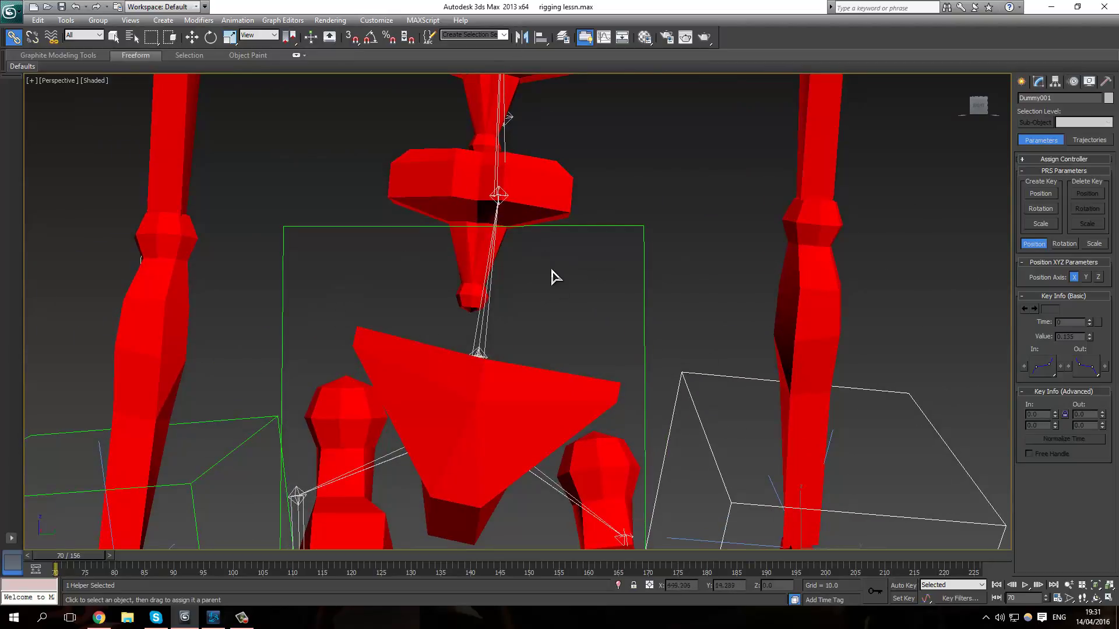
Link the dummy box around the neck and lower face to the biped.
scroll(554, 277, down, 6)
alt+middle_drag(594, 330, 571, 274)
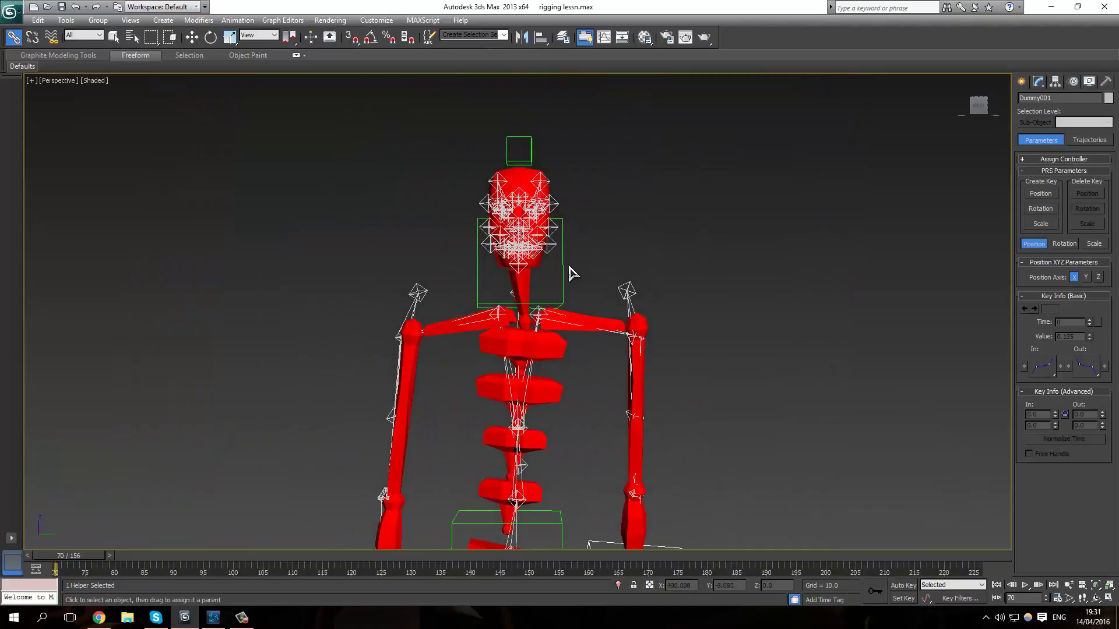
scroll(562, 266, up, 4)
scroll(570, 275, up, 3)
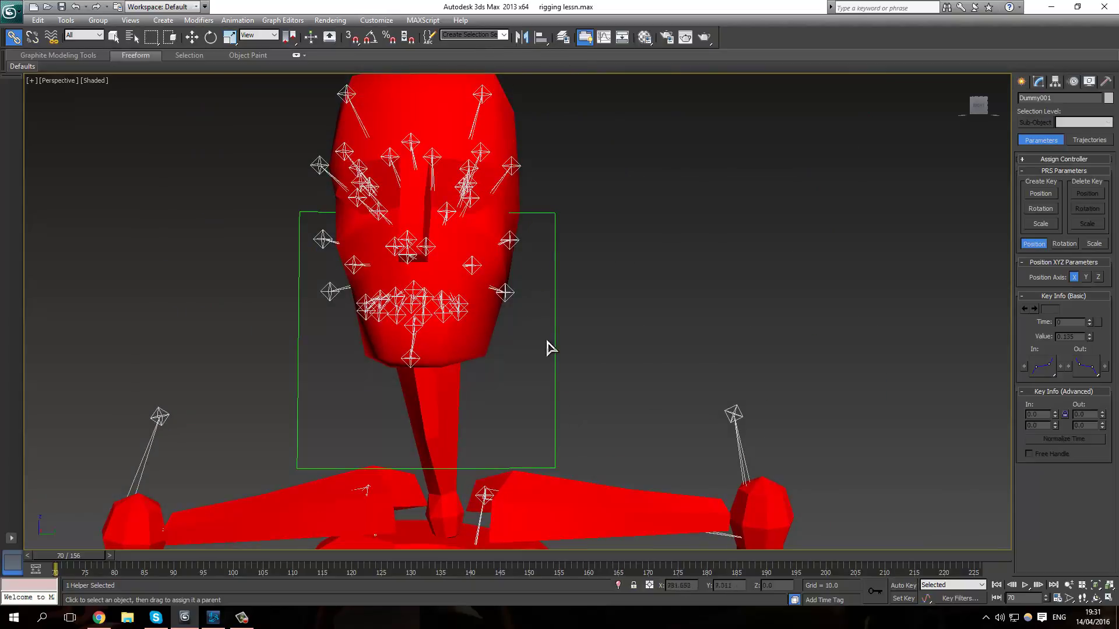
drag(432, 280, 492, 389)
Link the dummy boxes around the character's right and left feet to the biped's matching feet.
scroll(513, 350, down, 5)
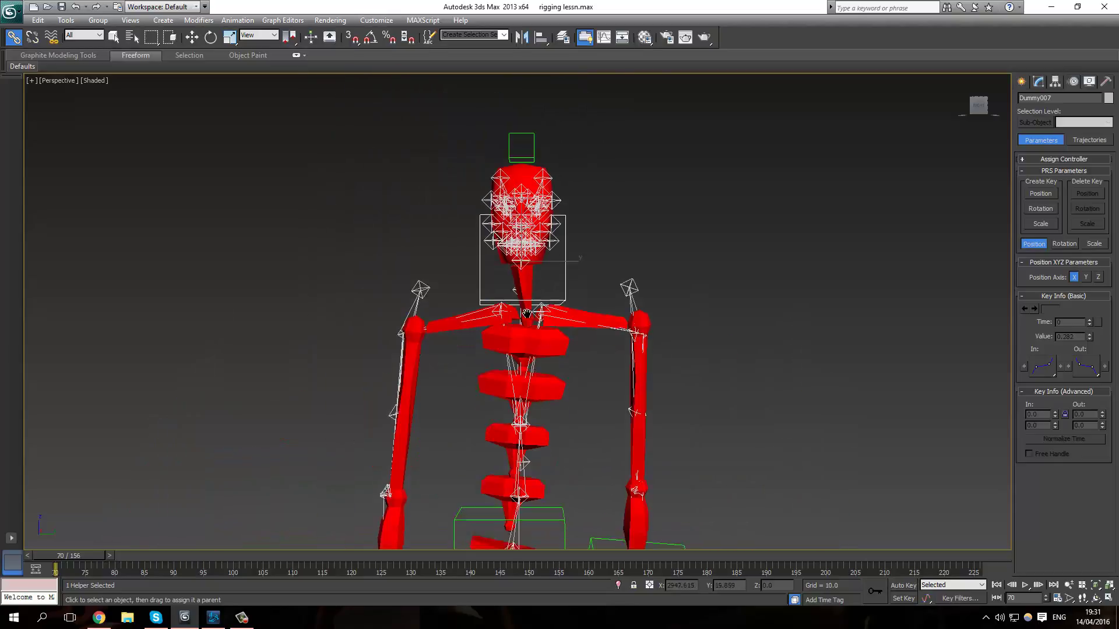
middle_drag(526, 315, 539, 378)
scroll(536, 382, up, 5)
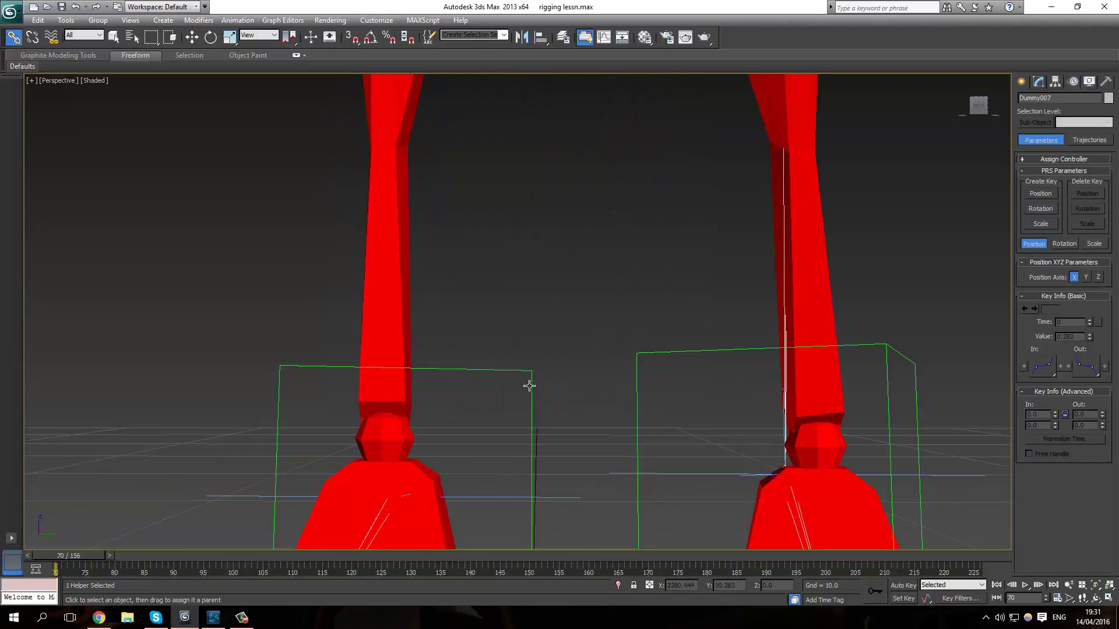
scroll(529, 386, down, 2)
click(524, 380)
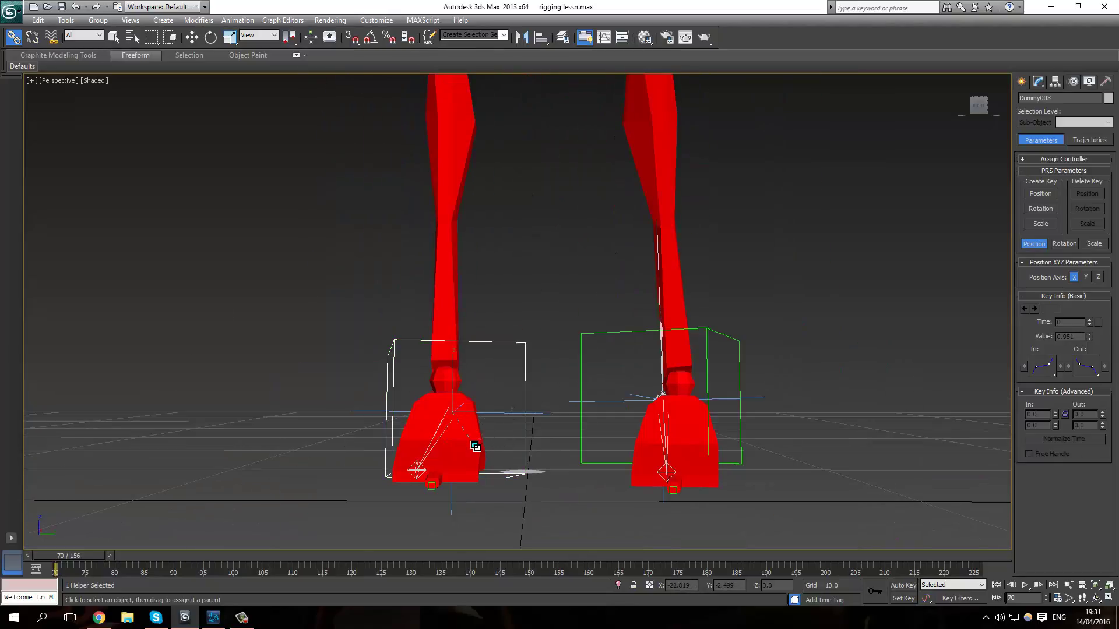
click(582, 368)
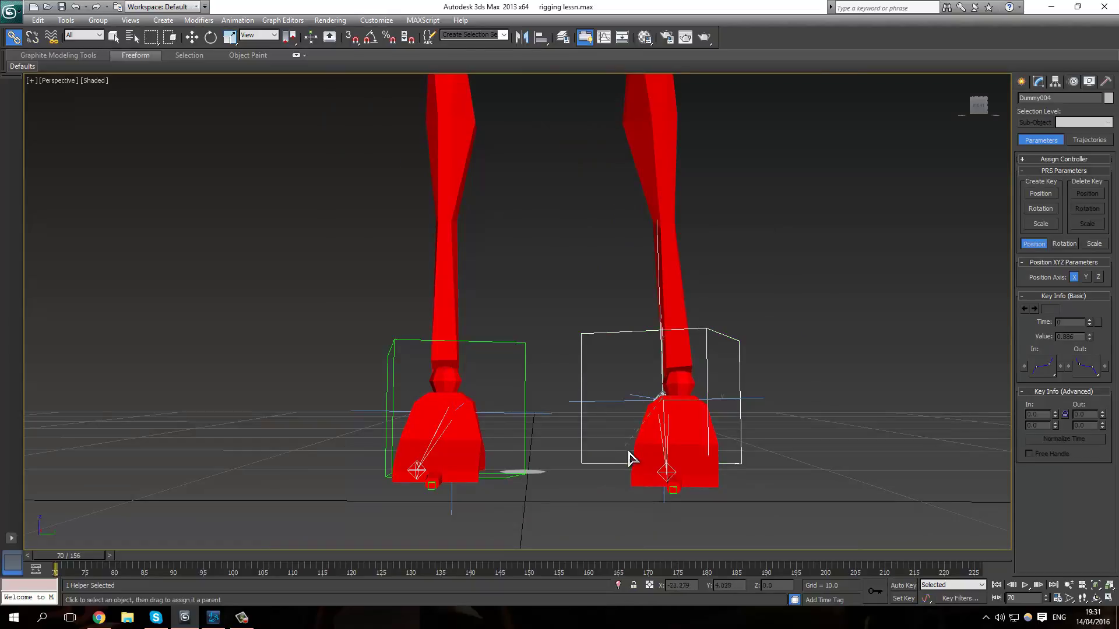
Link the dummy box around the pelvis to the biped's root object, Bip001, chosen by name as the parent.
scroll(568, 300, up, 5)
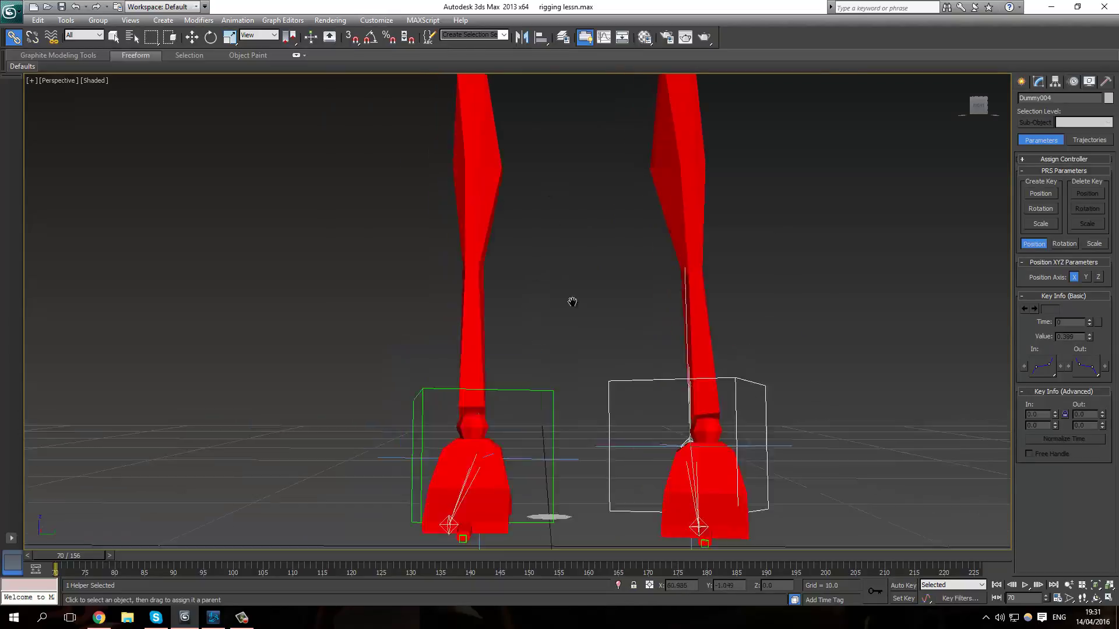
middle_drag(553, 299, 554, 437)
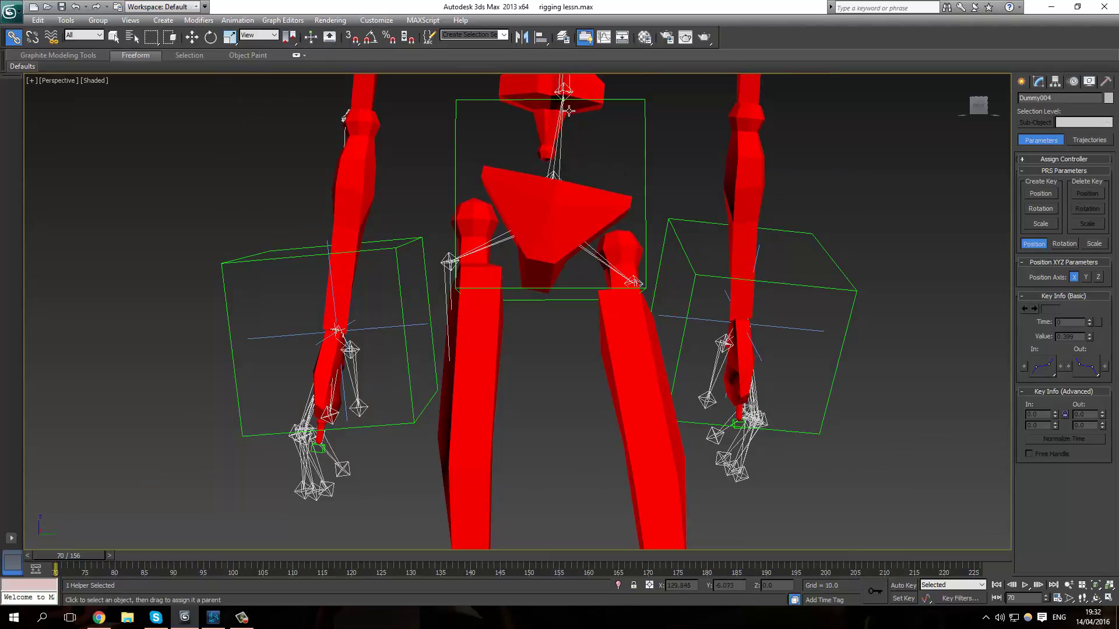
click(456, 132)
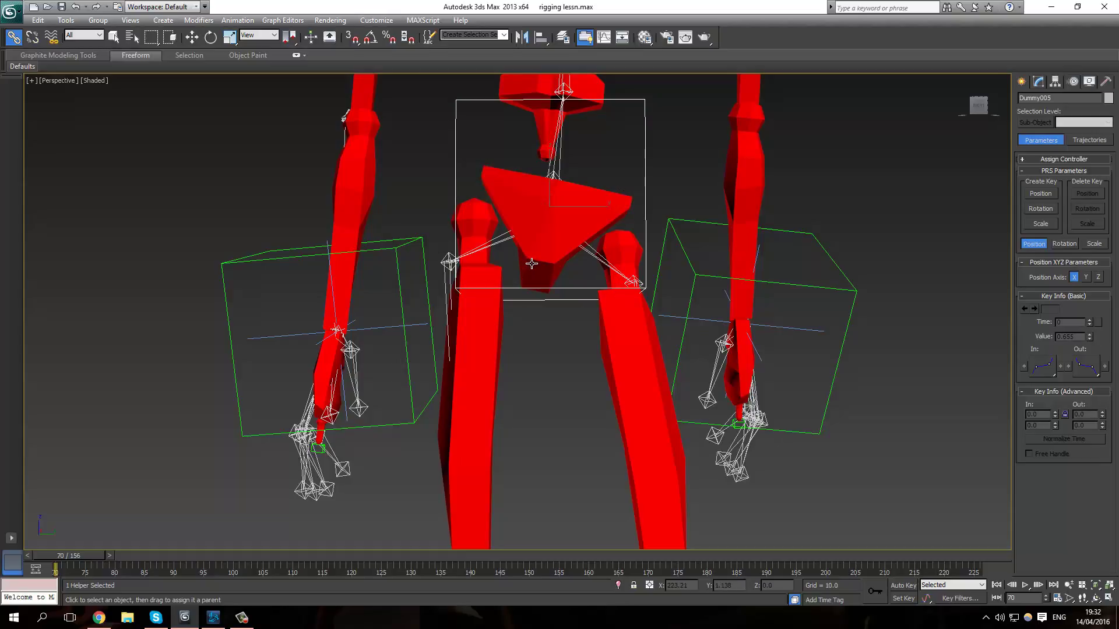
scroll(531, 264, down, 6)
scroll(267, 116, up, 1)
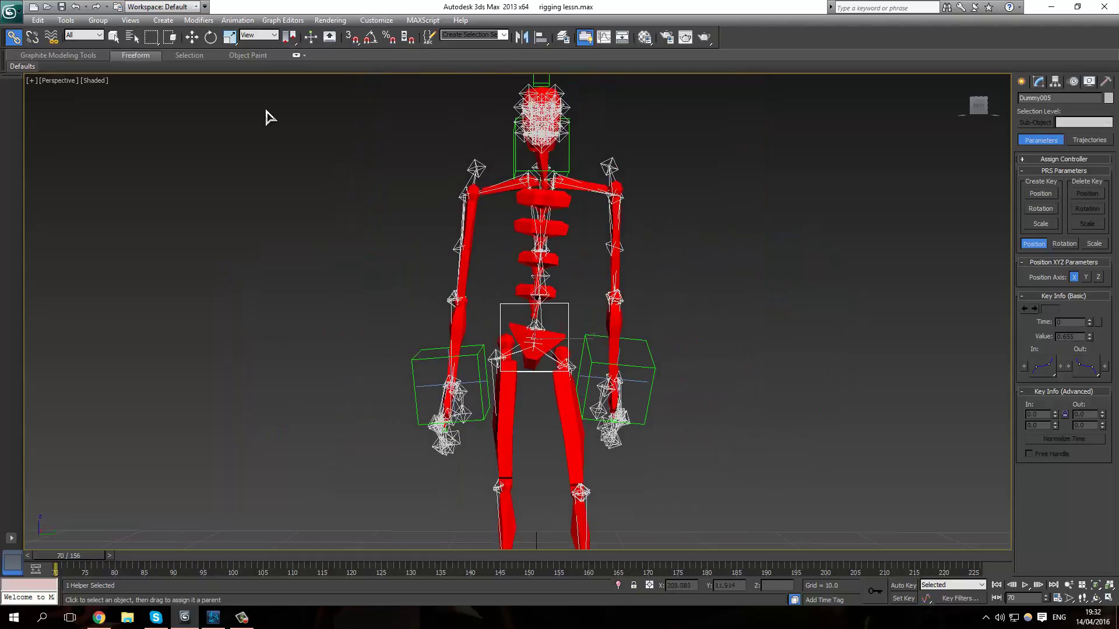
click(132, 37)
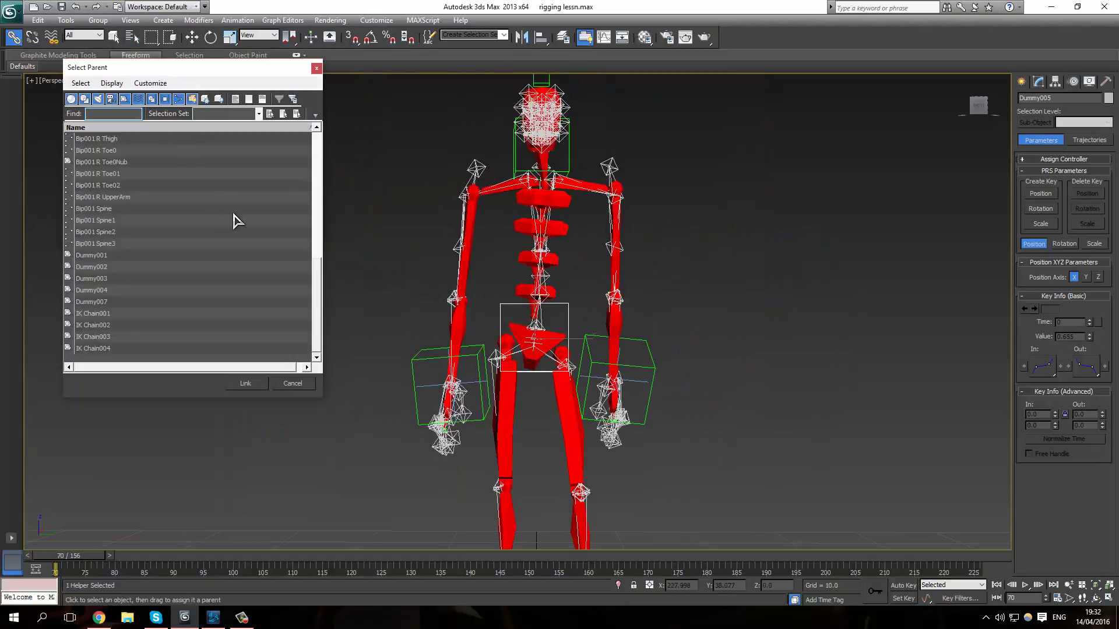
scroll(225, 255, up, 5)
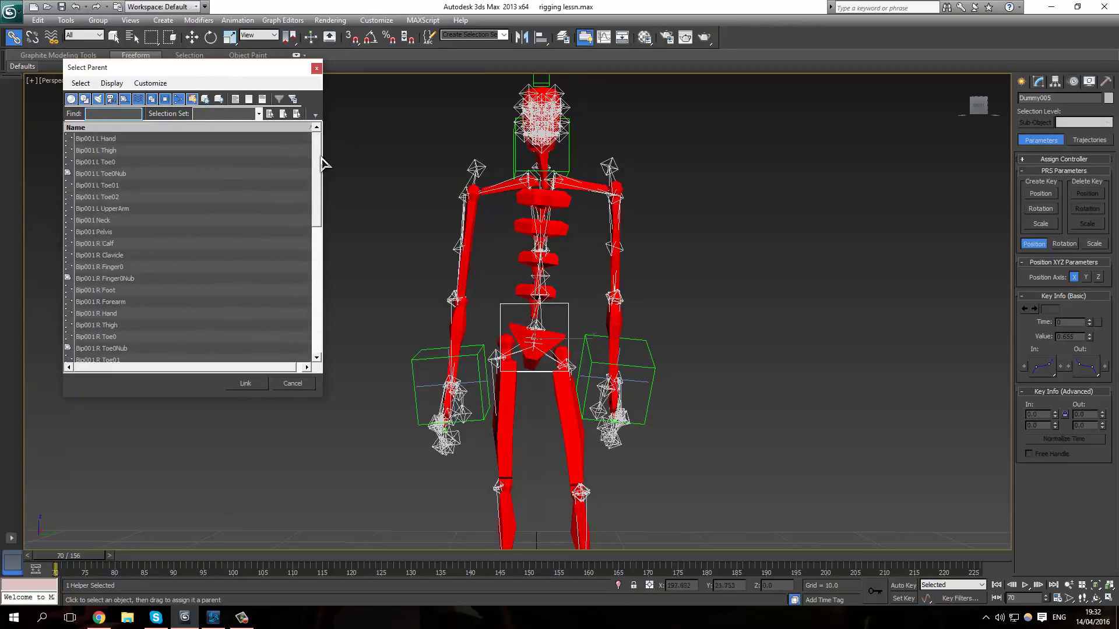
scroll(138, 159, up, 3)
click(104, 141)
double_click(99, 141)
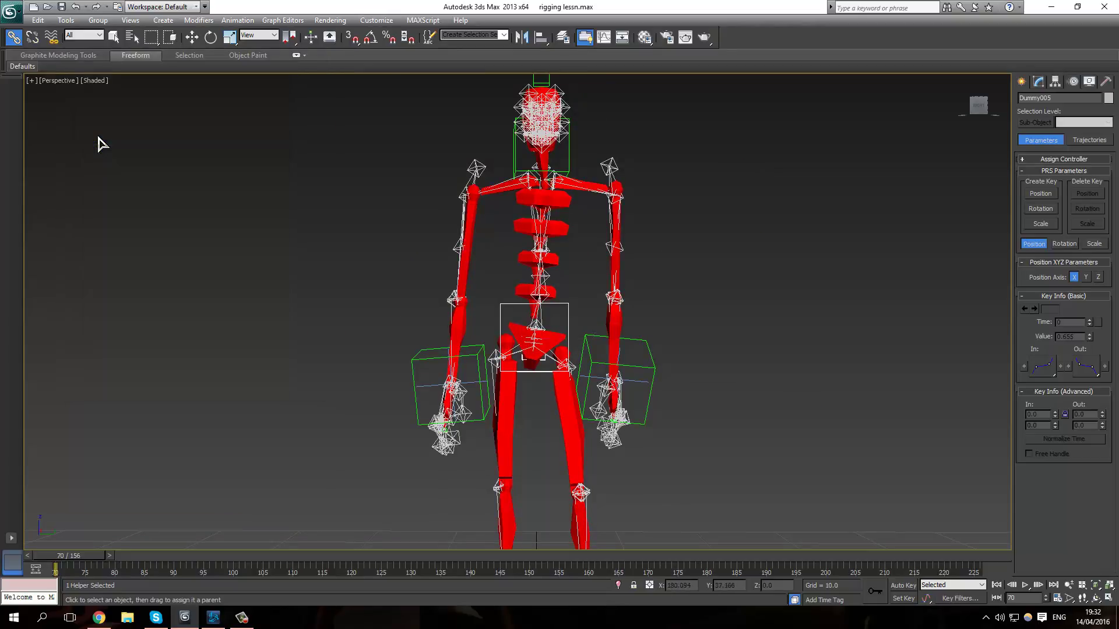
Select the biped's root object Bip001 by name and activate the Move tool.
click(1022, 82)
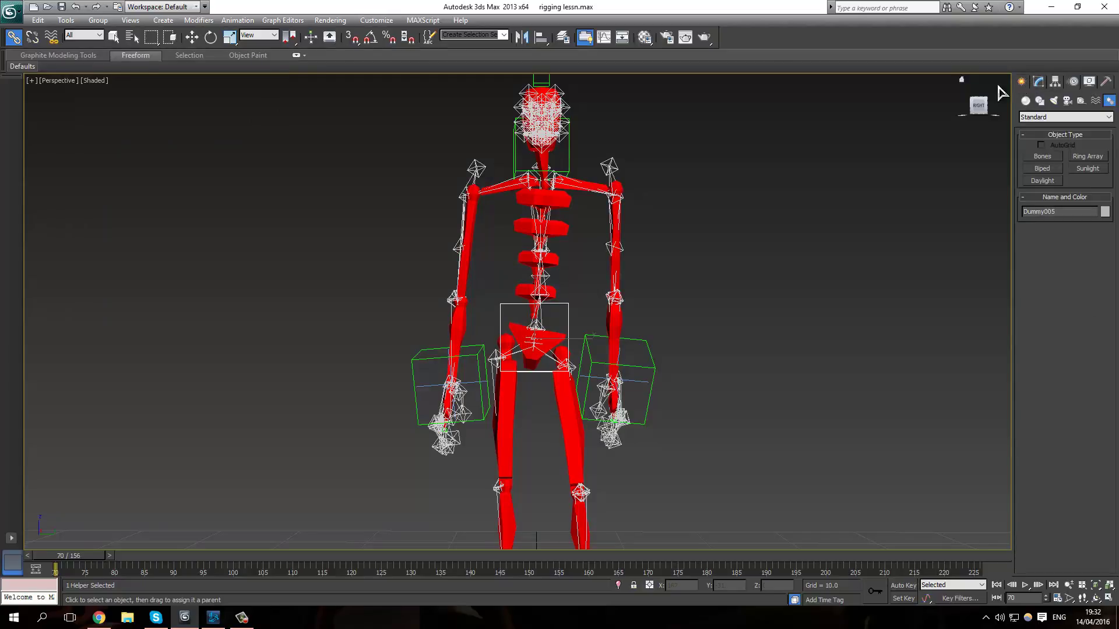
click(114, 37)
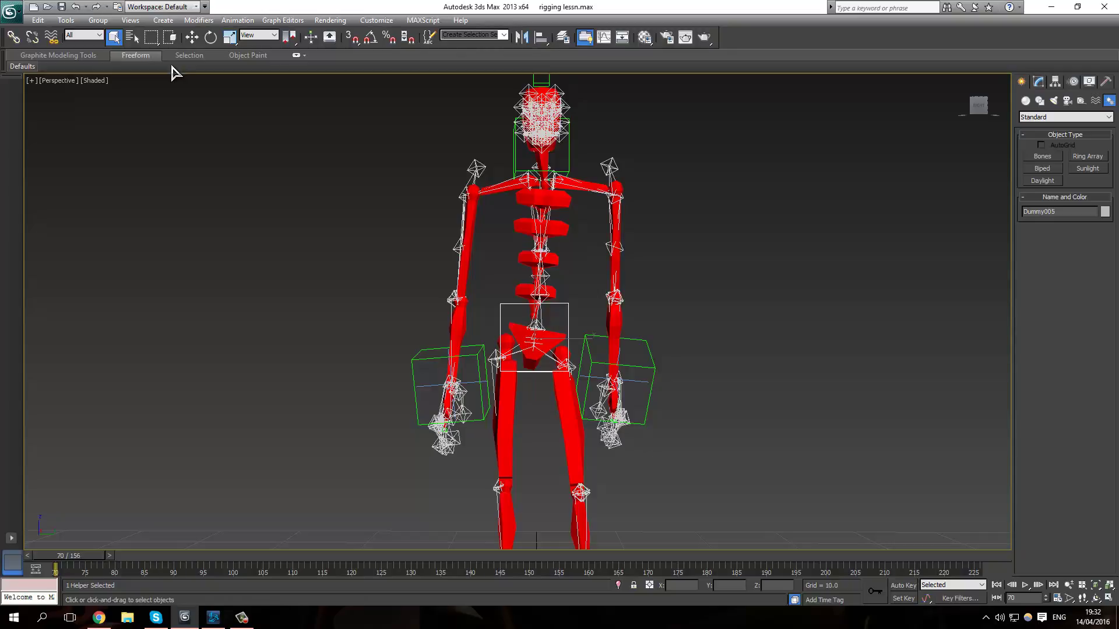
click(133, 37)
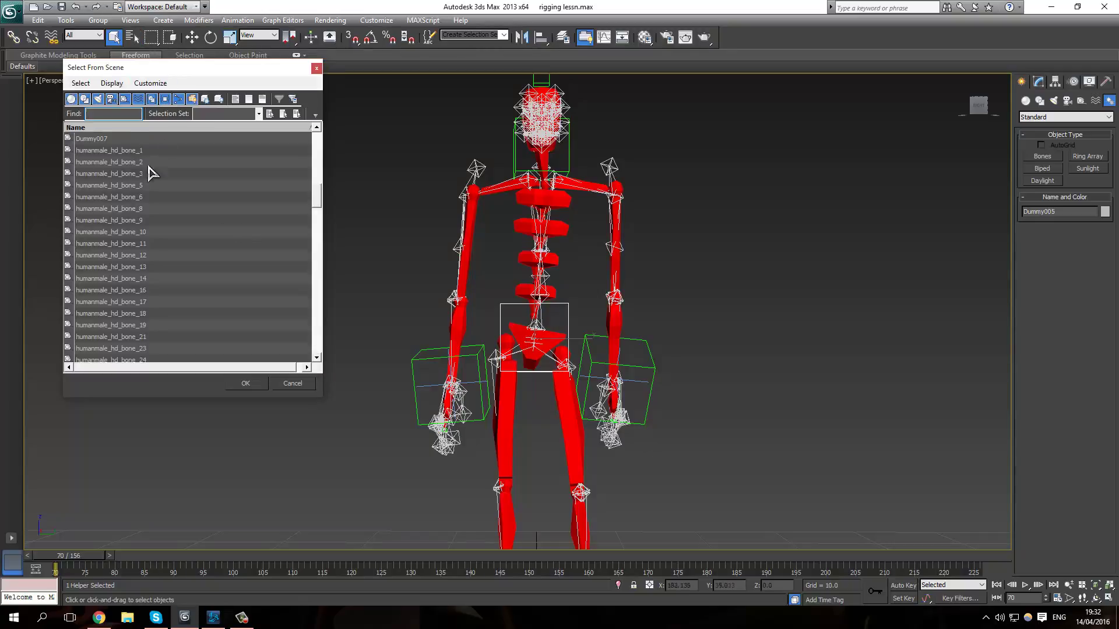
drag(319, 200, 317, 138)
double_click(122, 140)
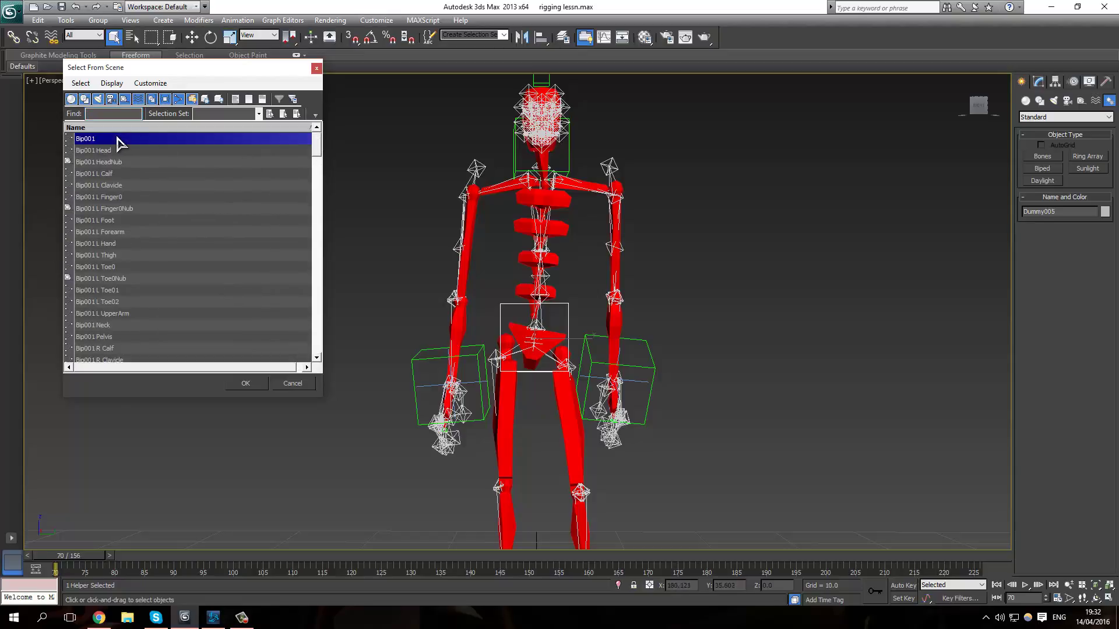
click(192, 37)
Try moving the biped root with all hidden objects shown, and undo both the move and the unhide.
middle_drag(315, 229, 274, 187)
scroll(600, 300, down, 3)
scroll(609, 302, up, 3)
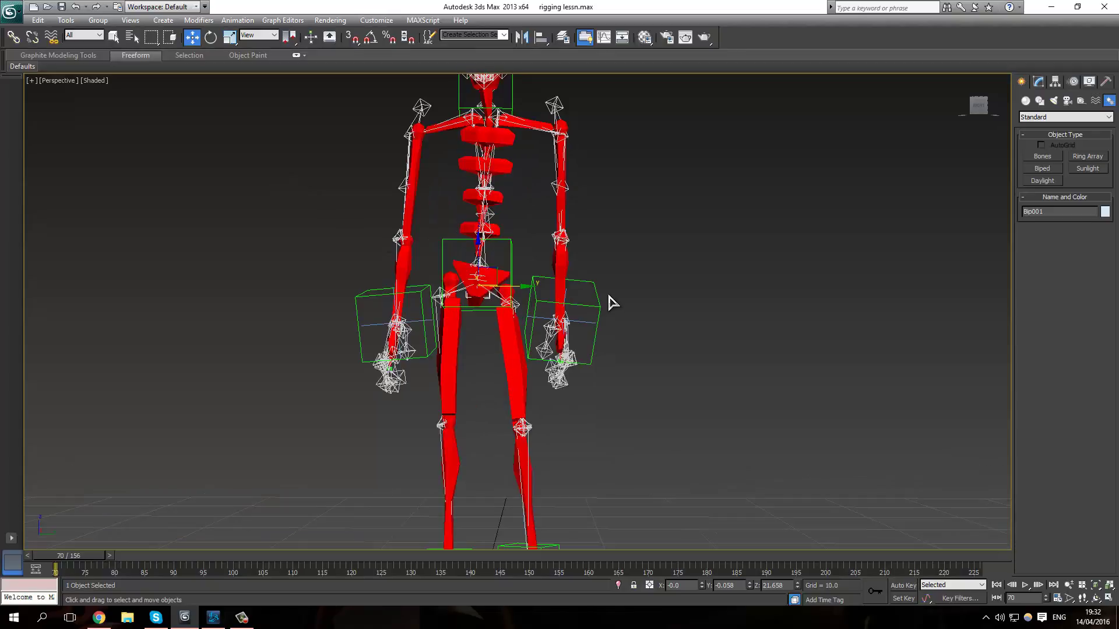
scroll(556, 288, down, 3)
right_click(607, 326)
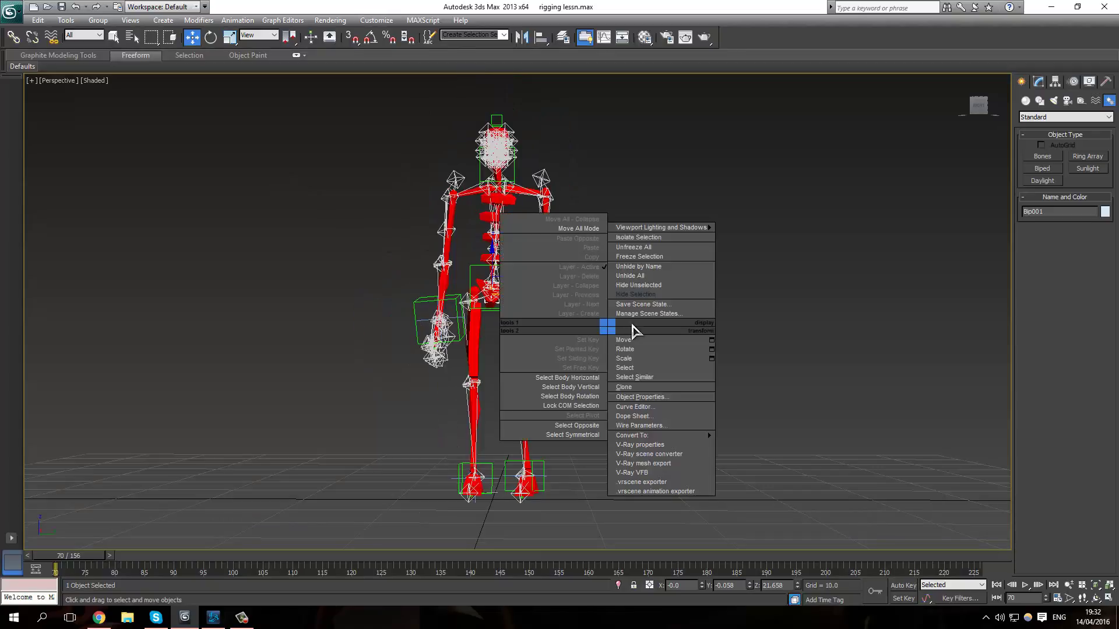
click(640, 276)
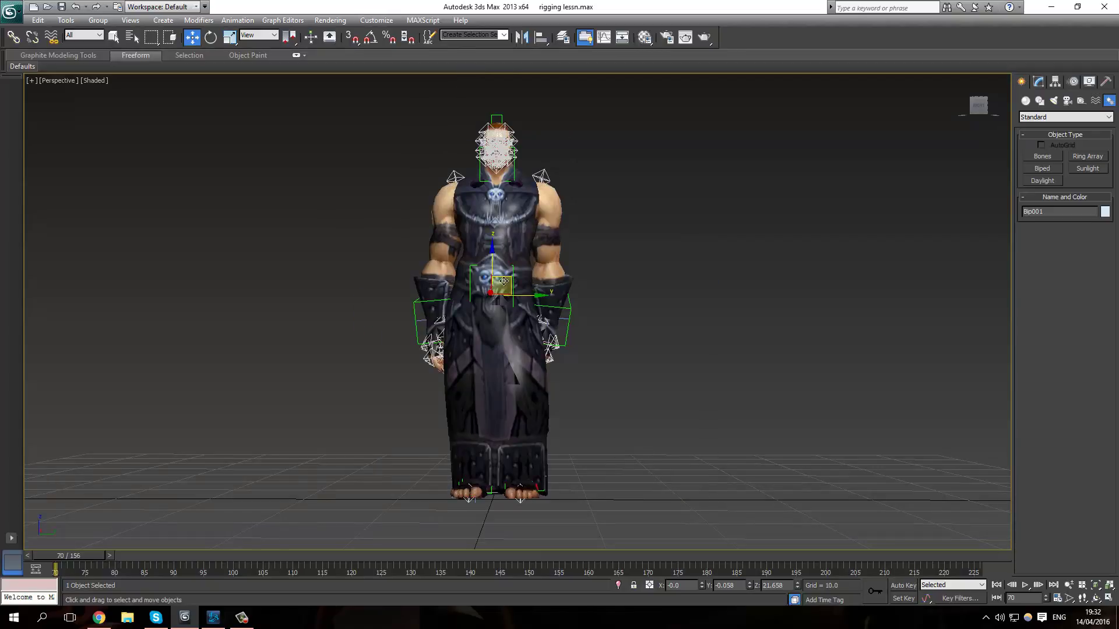
drag(529, 247, 362, 174)
key(ctrl+z)
key(ctrl+z)
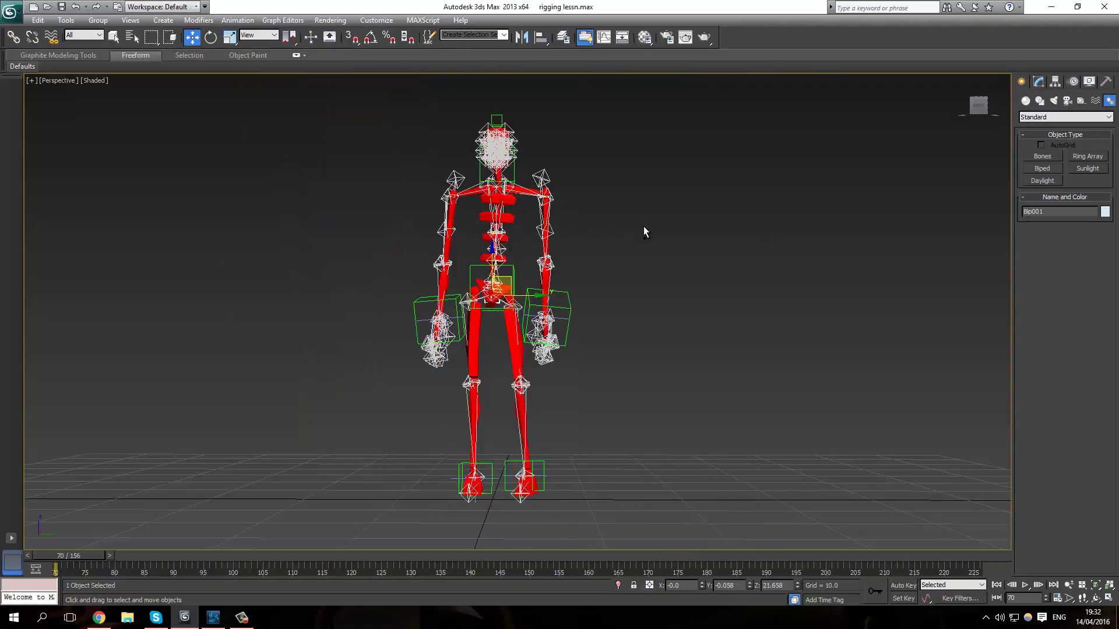
click(630, 272)
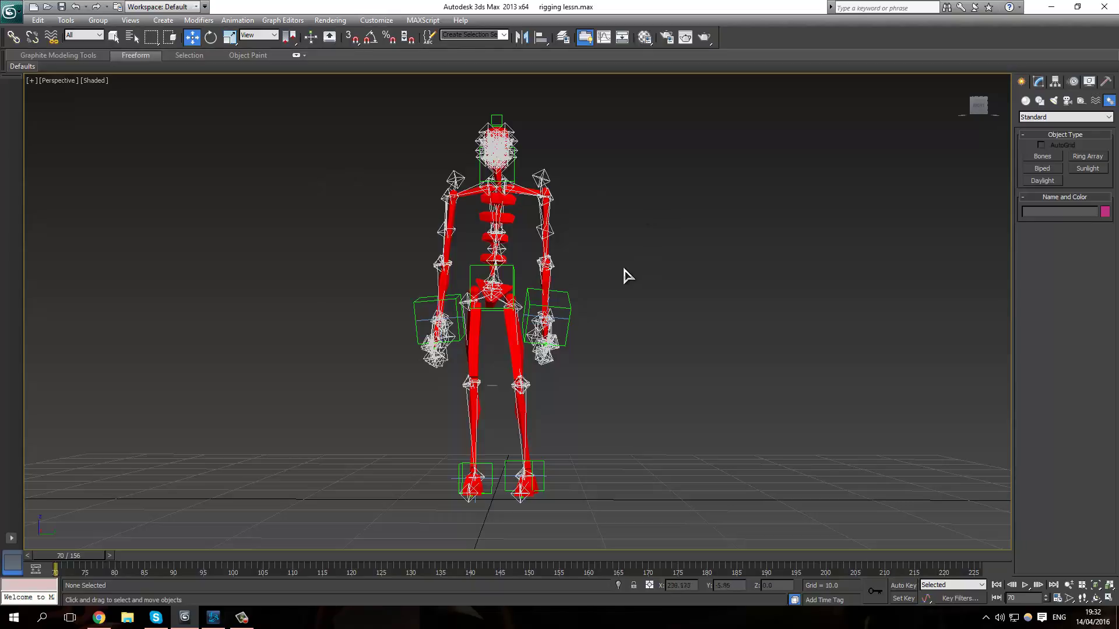
middle_drag(624, 273, 595, 308)
click(241, 618)
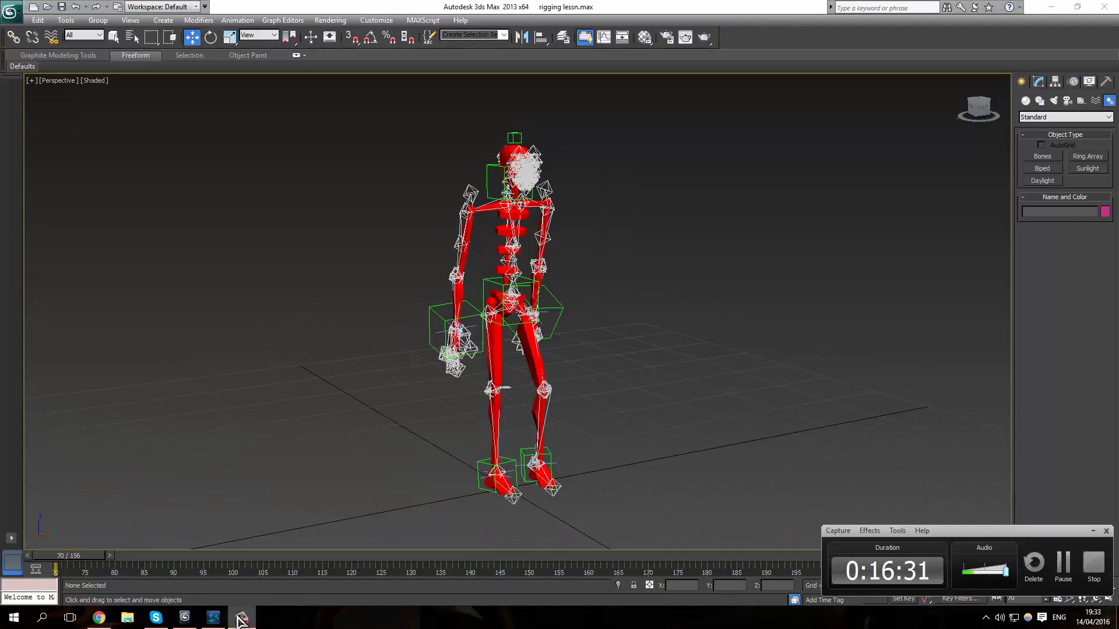
click(1092, 531)
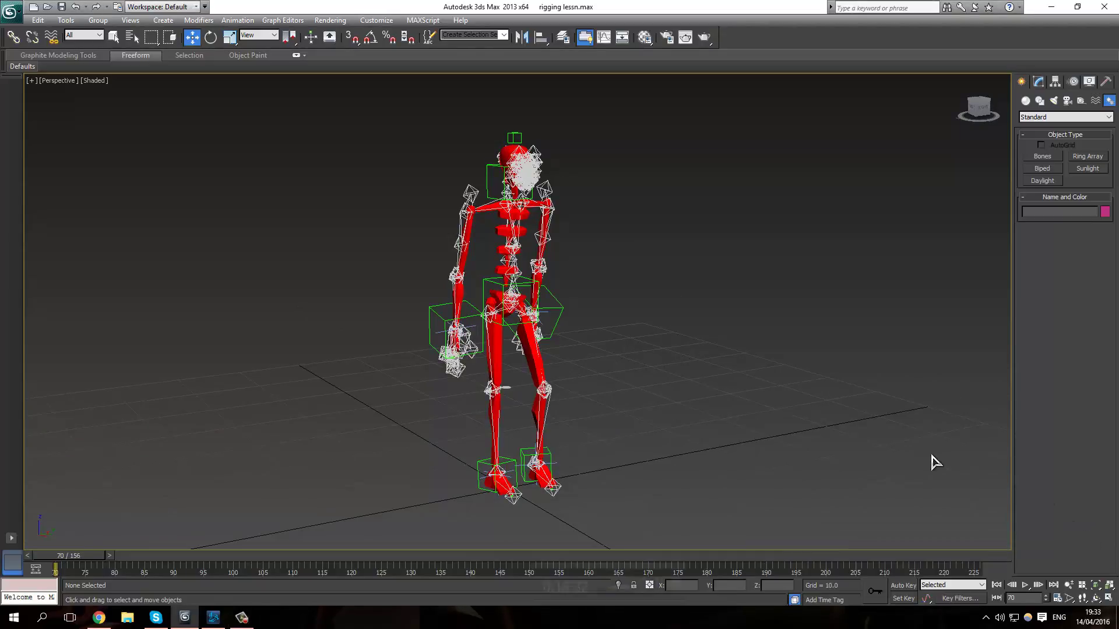
middle_drag(746, 390, 582, 287)
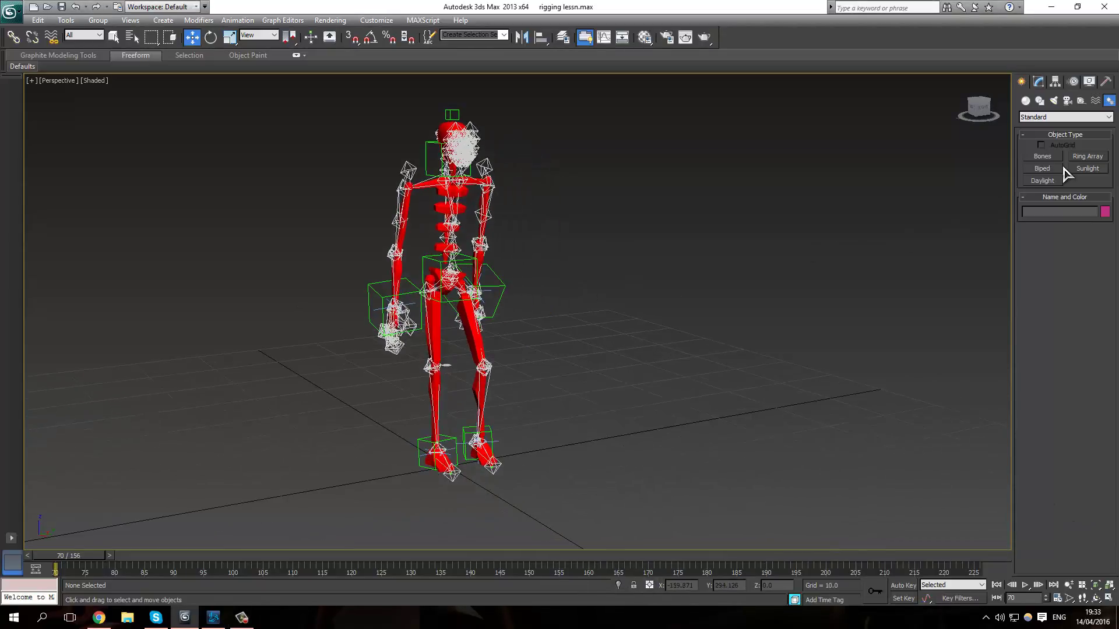
Unhide all objects so the character mesh is shown together with the rig.
click(443, 204)
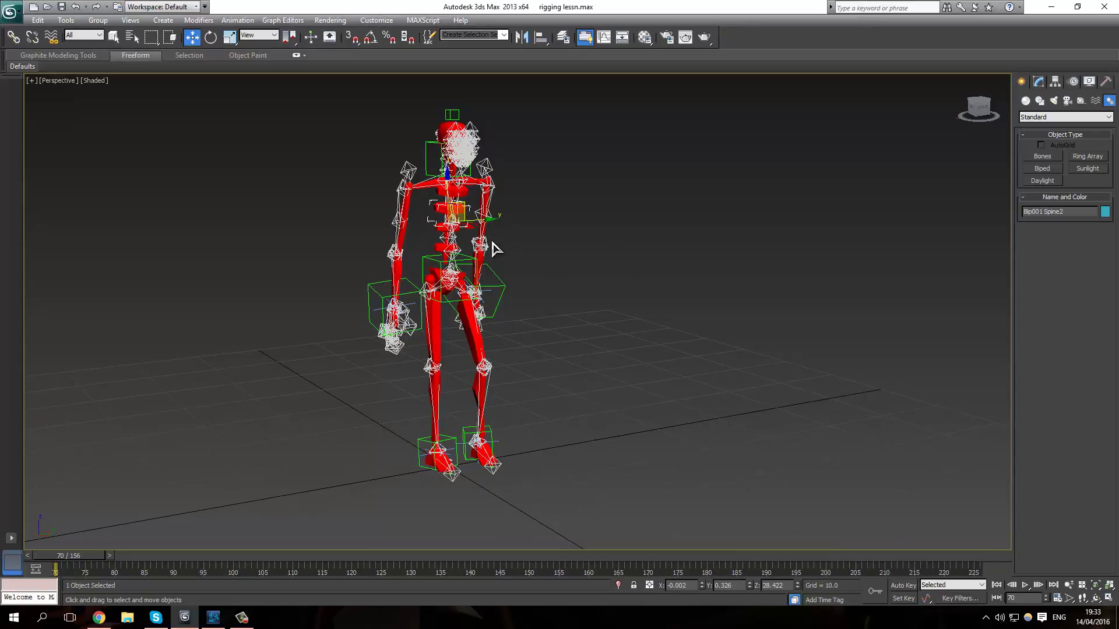
right_click(492, 247)
click(528, 184)
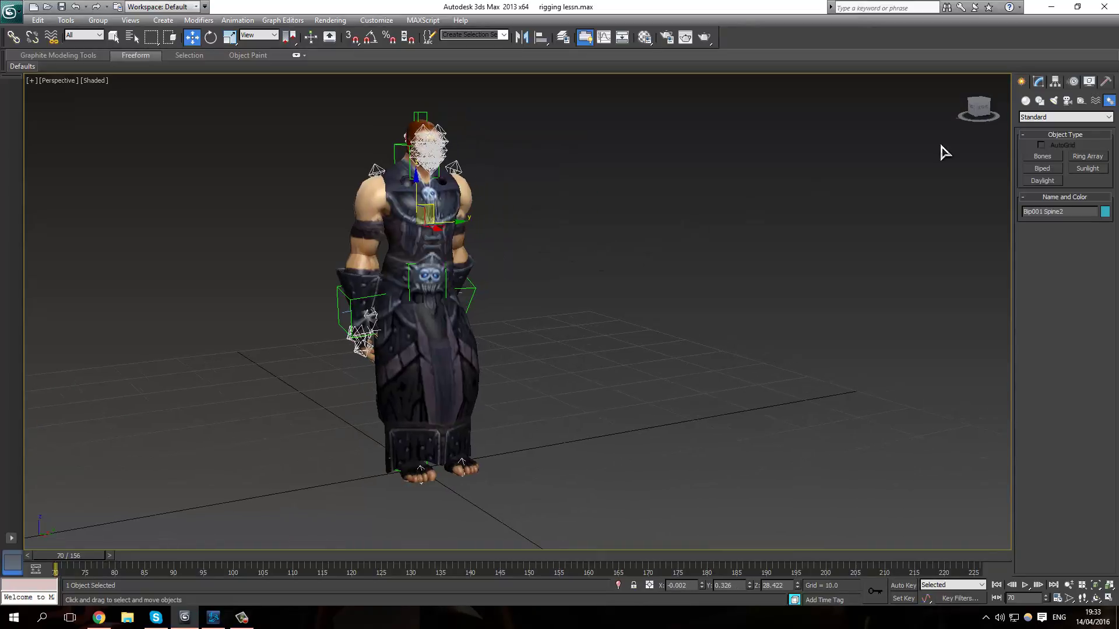
Select the biped's head and turn off Figure Mode in the biped's motion settings.
click(1038, 82)
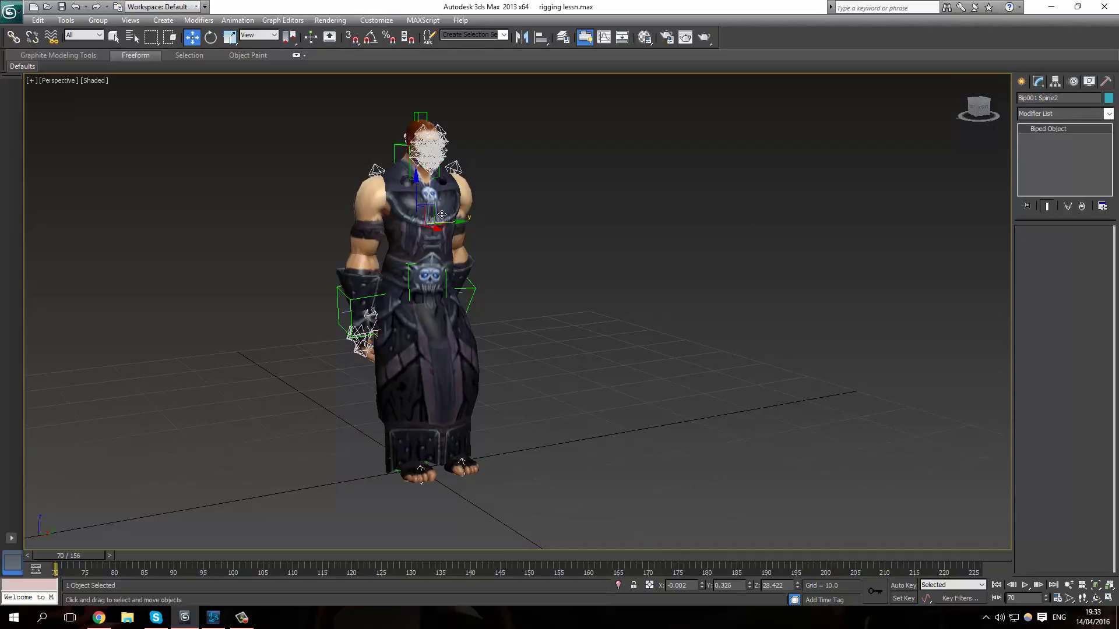
scroll(442, 221, up, 6)
alt+middle_drag(490, 326, 528, 234)
click(490, 182)
alt+middle_drag(589, 288, 553, 278)
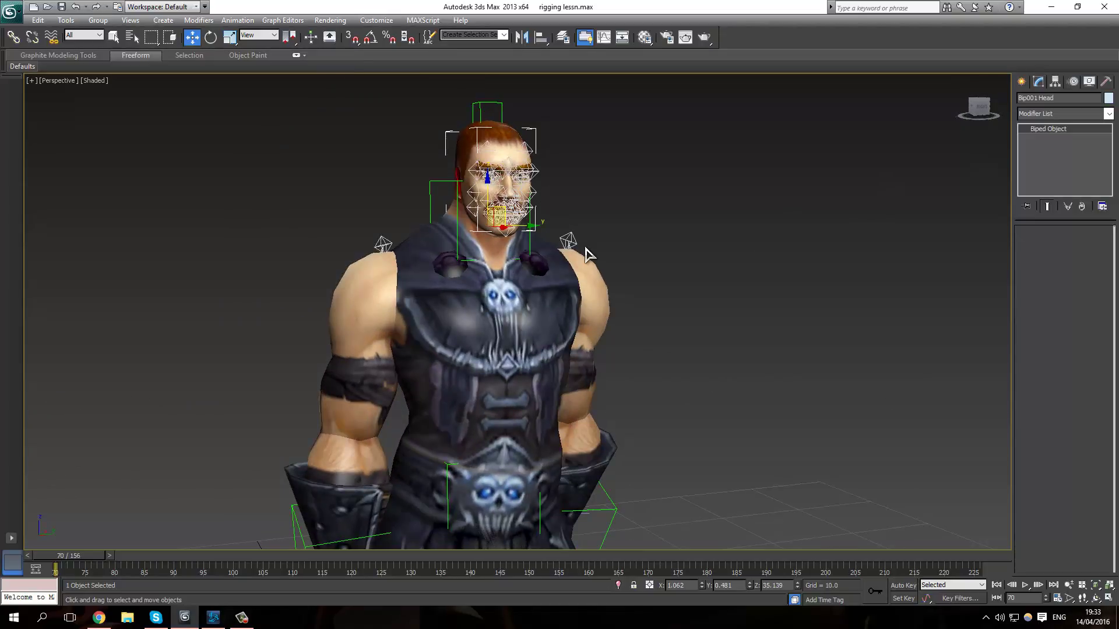
click(1073, 82)
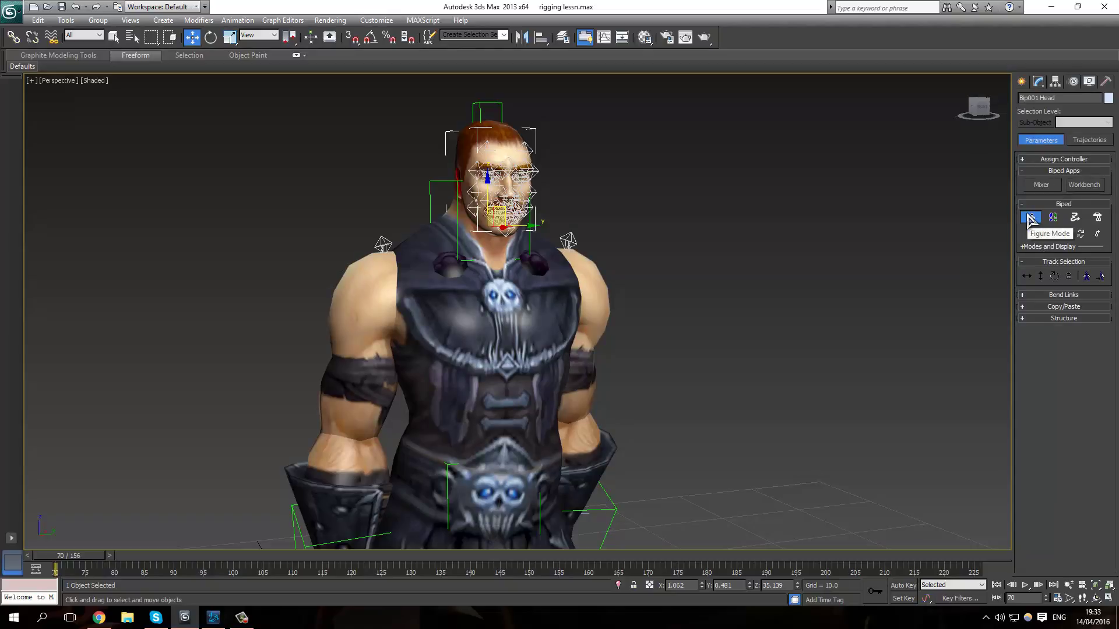
click(1030, 219)
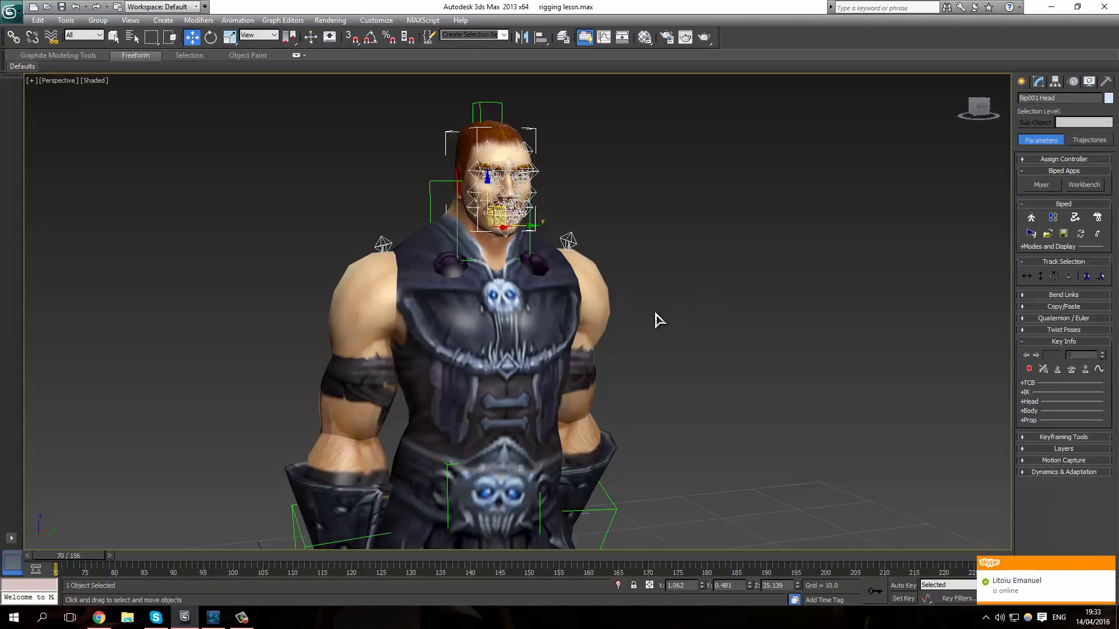
In Footstep Mode, create 15 walking footsteps for the biped, starting with the left foot at the current frame.
middle_drag(657, 317, 579, 294)
scroll(692, 431, down, 3)
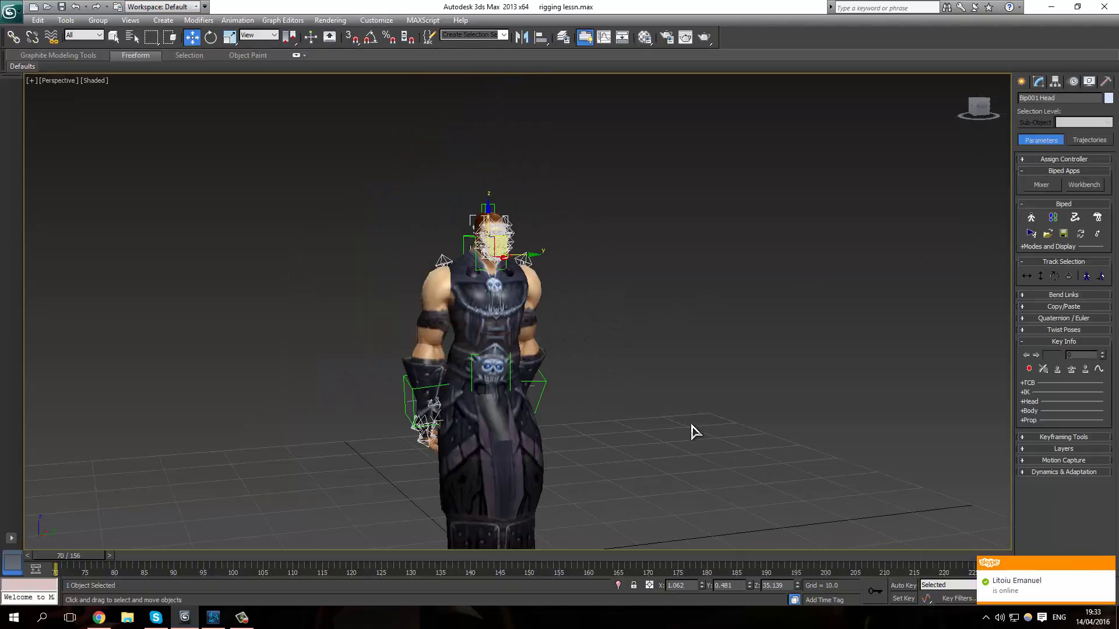
middle_drag(692, 430, 656, 349)
scroll(650, 326, up, 3)
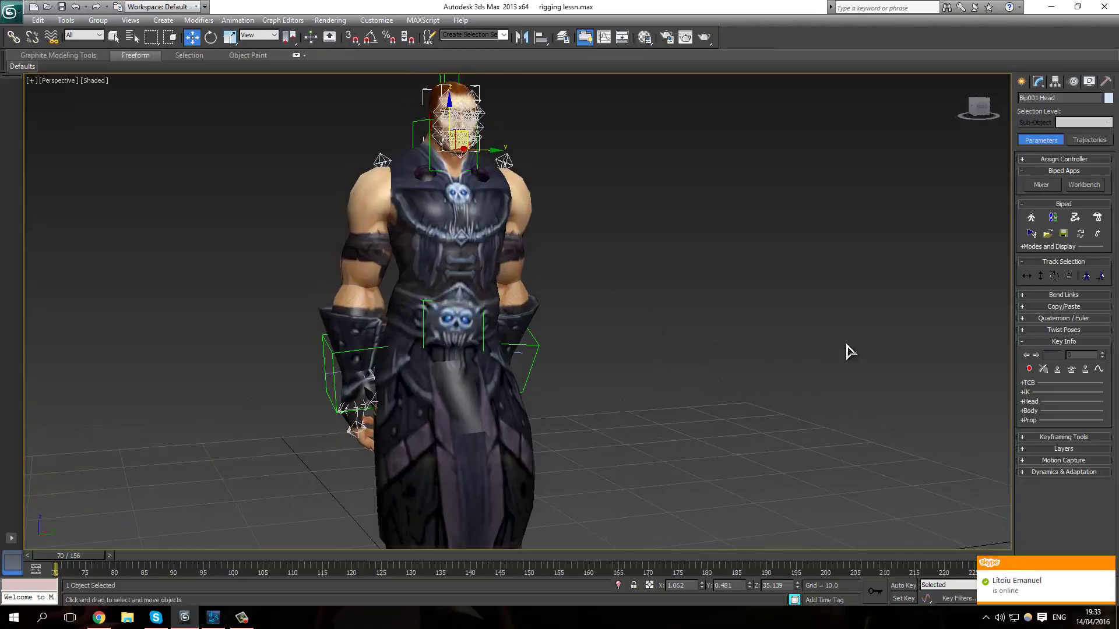
click(1053, 219)
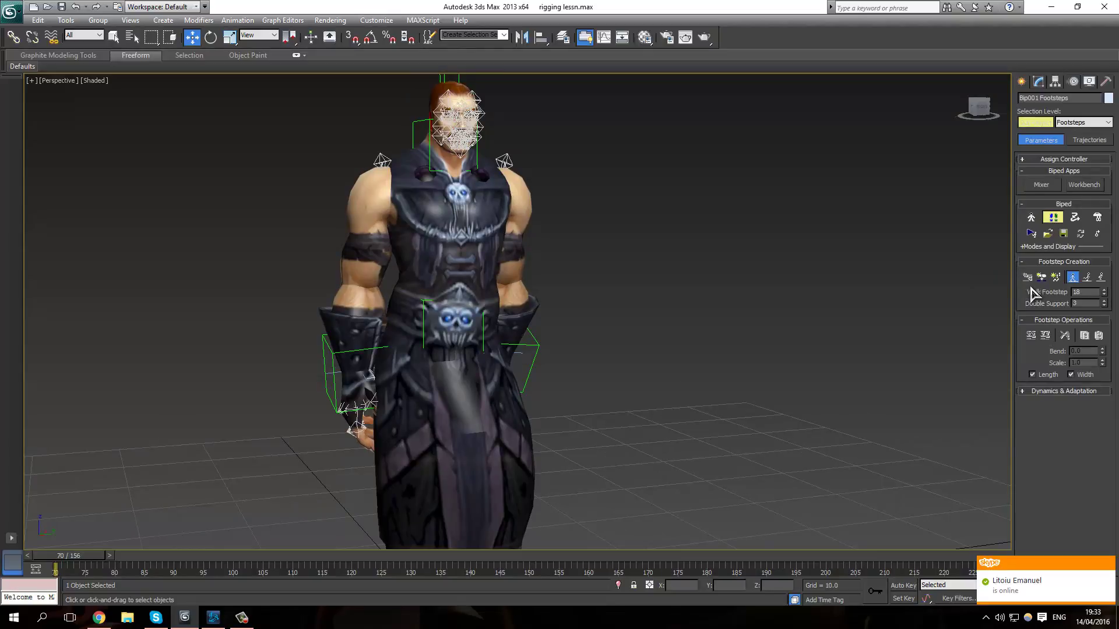
click(1055, 277)
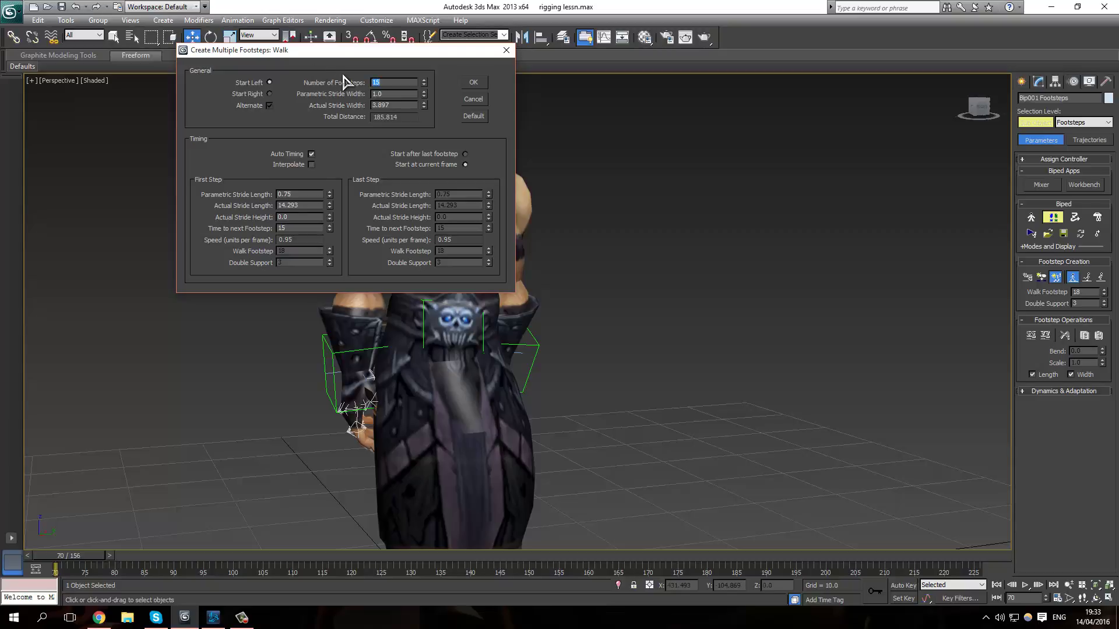
click(475, 83)
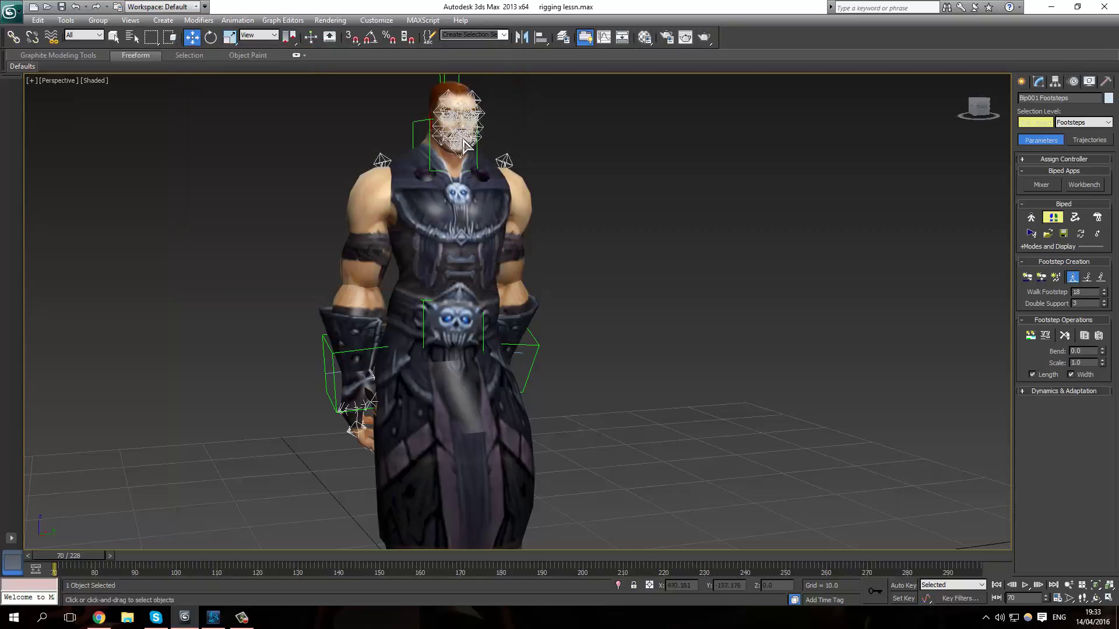
middle_drag(535, 422, 482, 332)
scroll(645, 382, down, 5)
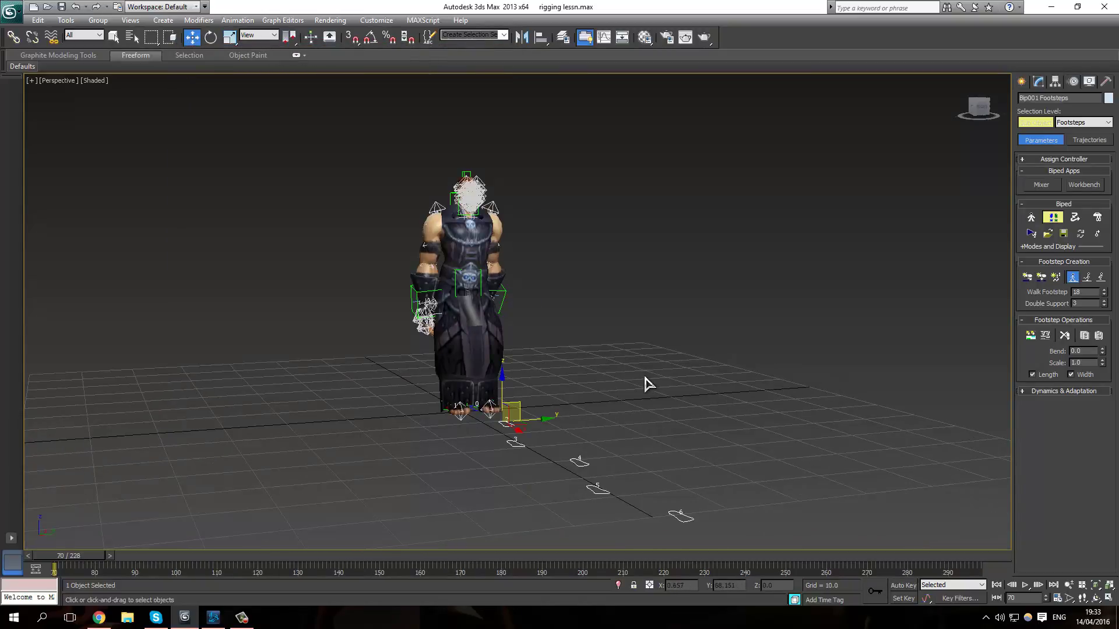
Create keys for the biped's inactive footsteps so that the walk drives the character.
middle_drag(645, 383, 609, 315)
scroll(513, 296, down, 4)
click(1031, 335)
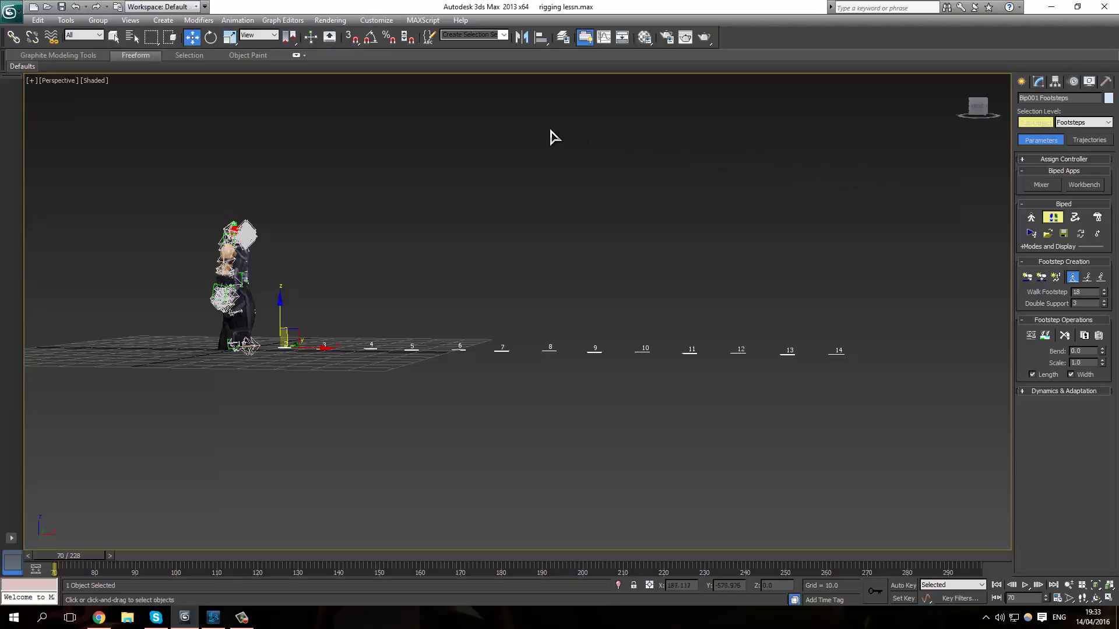
middle_drag(423, 244, 504, 257)
scroll(457, 274, up, 4)
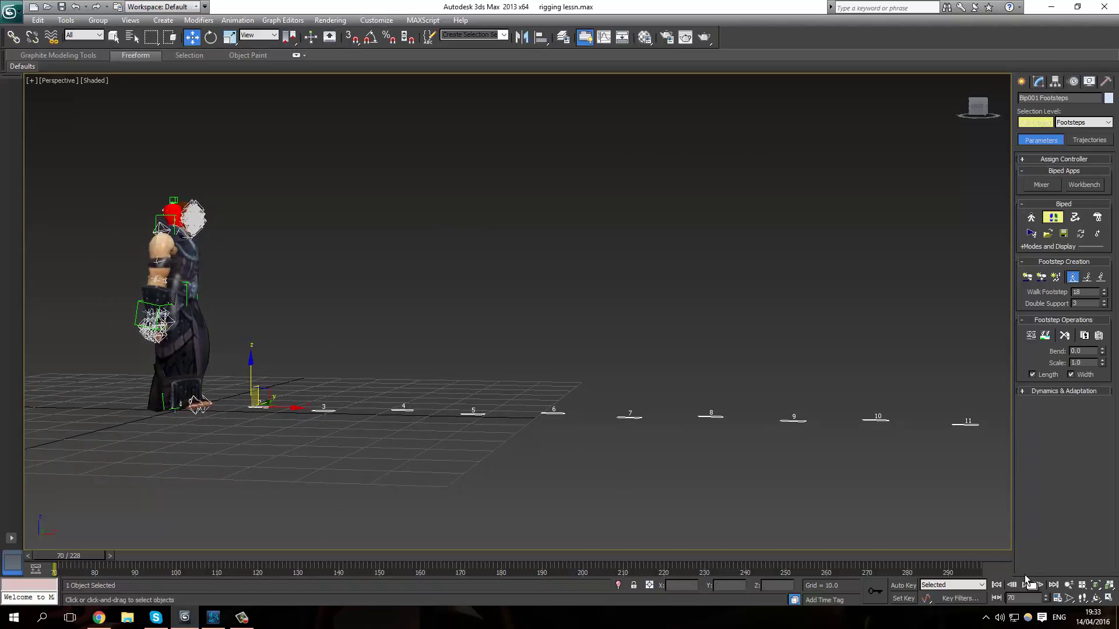
Check the animation's frame range and playback settings in the time configuration.
click(1067, 598)
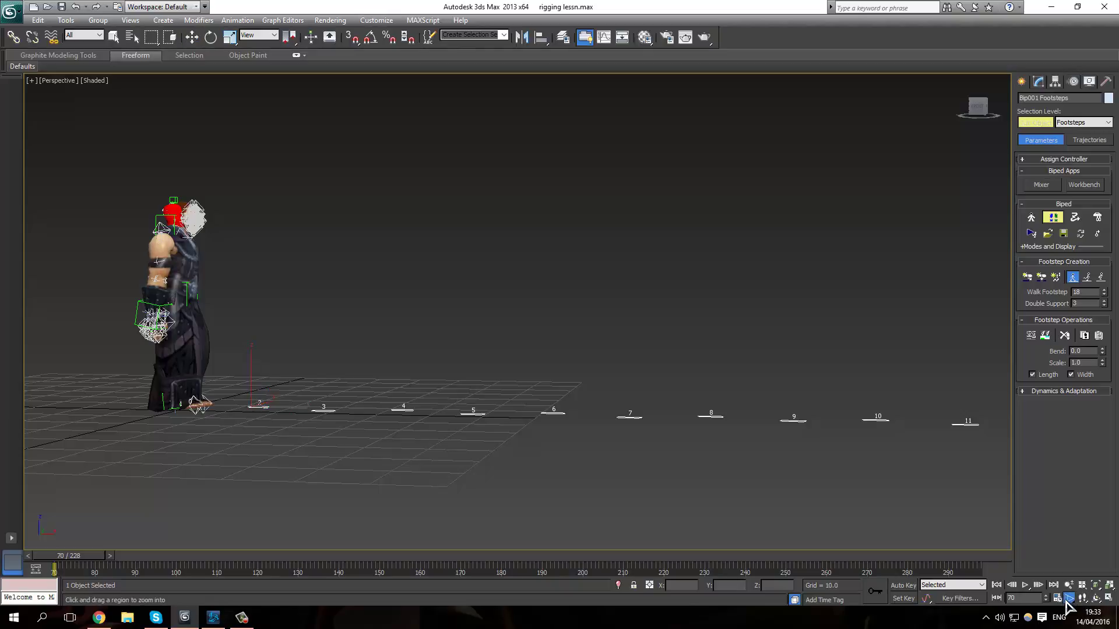
click(1067, 599)
click(1056, 598)
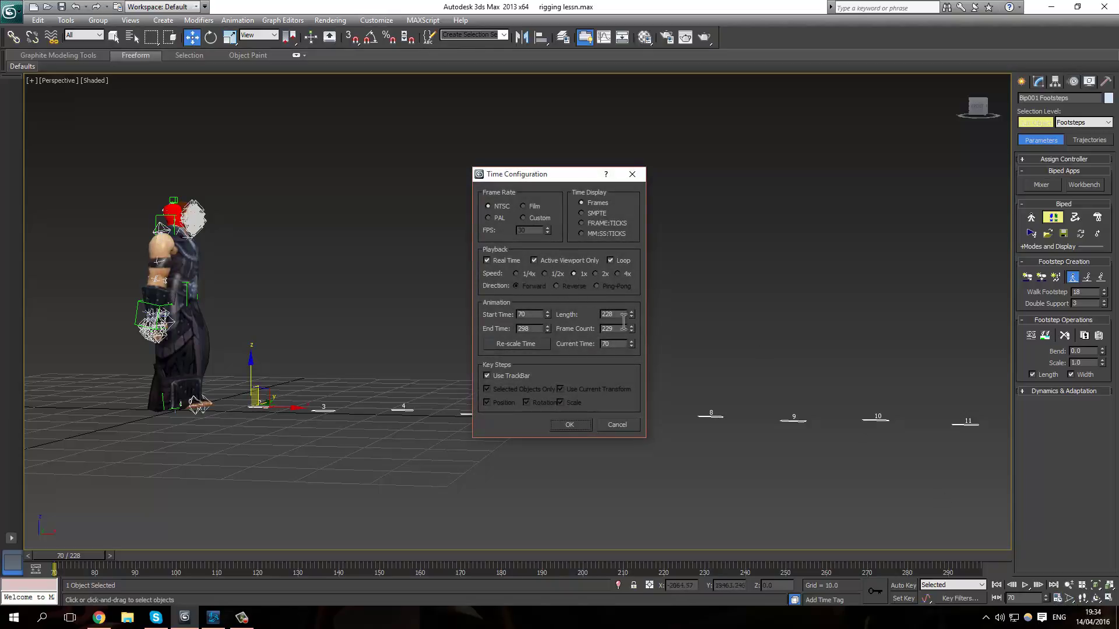
click(584, 429)
Play the footstep walk animation and examine the character's motion from the side and the front, and stop playback.
middle_drag(592, 432, 527, 437)
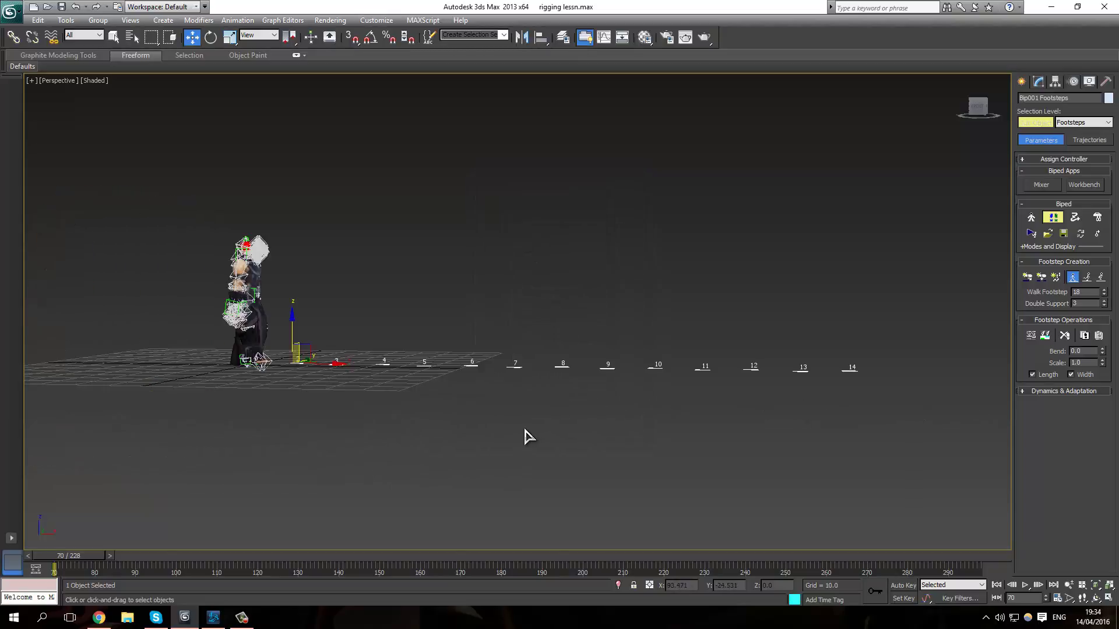
scroll(527, 436, down, 3)
click(1026, 586)
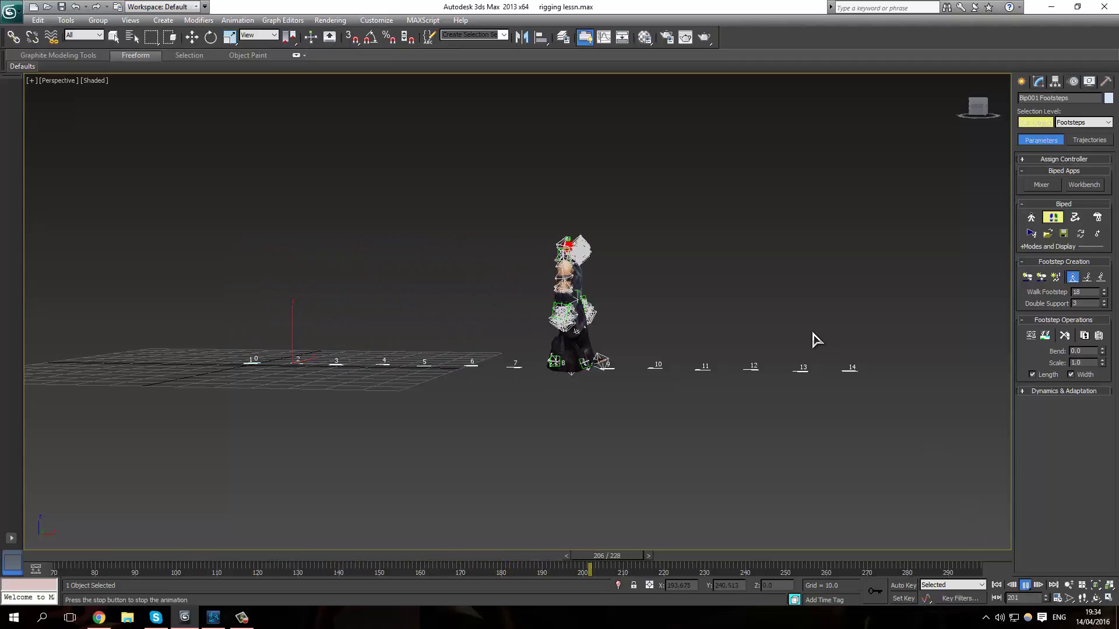
alt+middle_drag(812, 338, 559, 384)
scroll(557, 383, up, 5)
scroll(600, 348, up, 4)
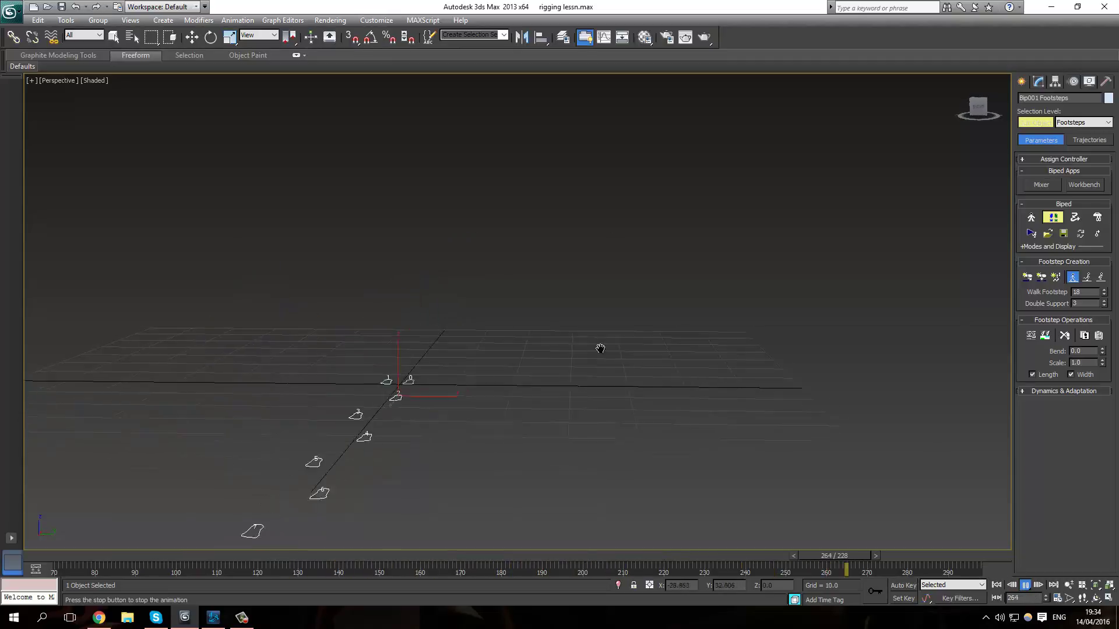
scroll(620, 343, down, 4)
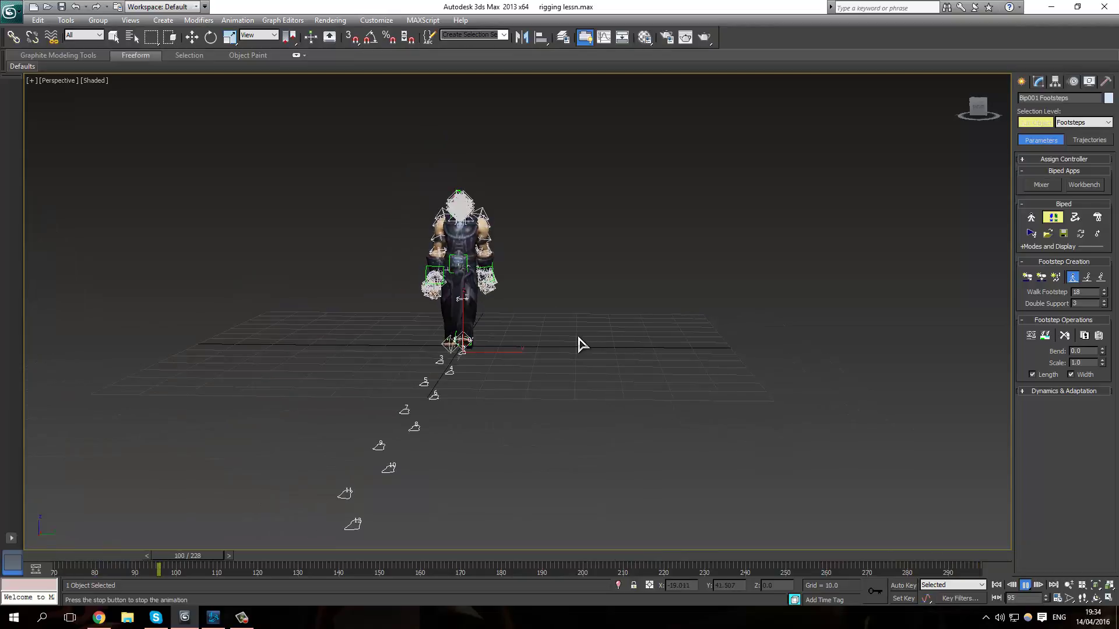
scroll(584, 324, down, 4)
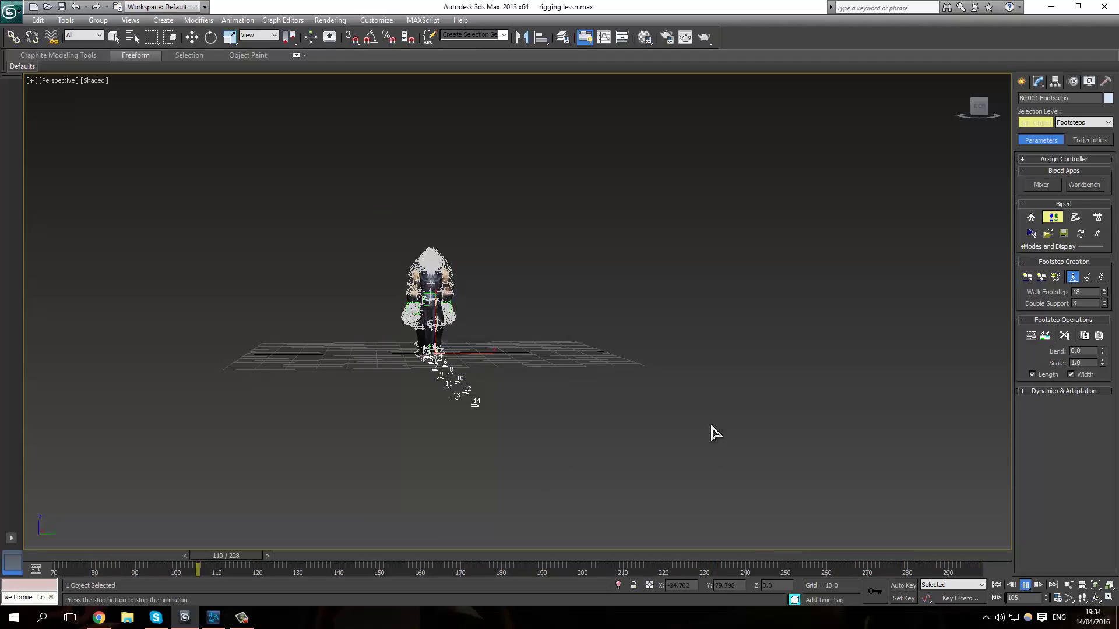
click(1025, 585)
Return the animation to its start at frame 70 and deselect the footsteps, with the character in close view.
key(w)
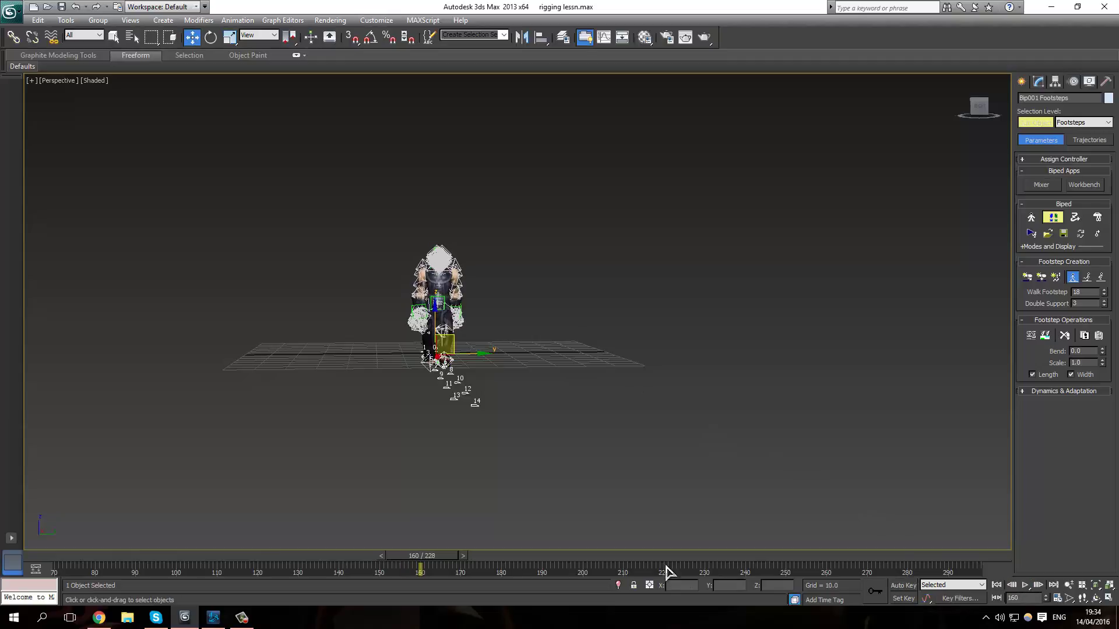
drag(429, 571, 35, 564)
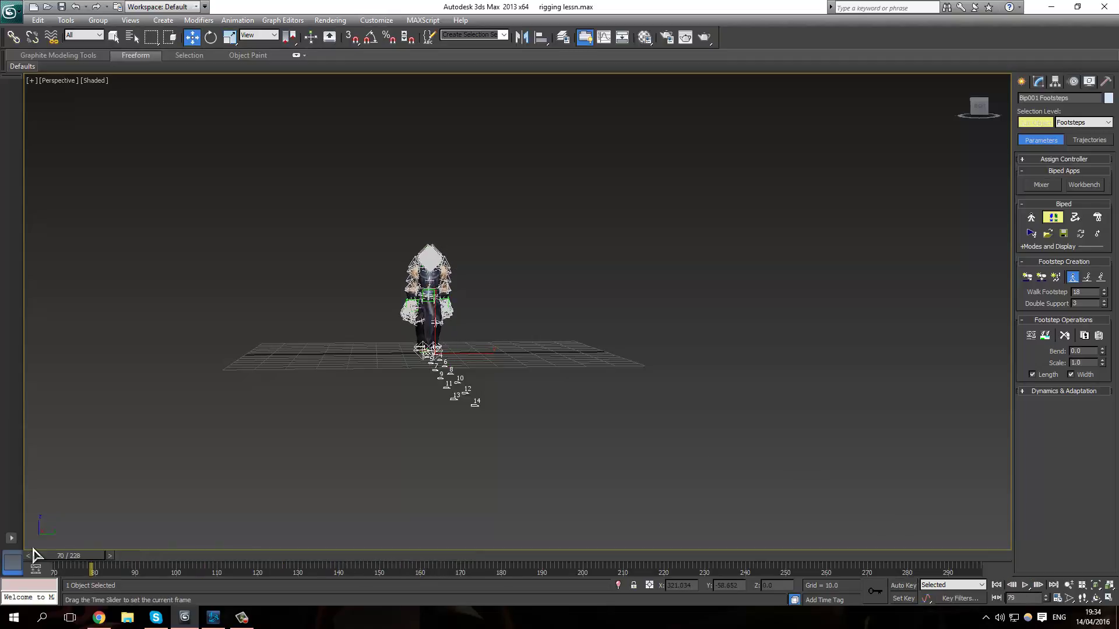
click(564, 352)
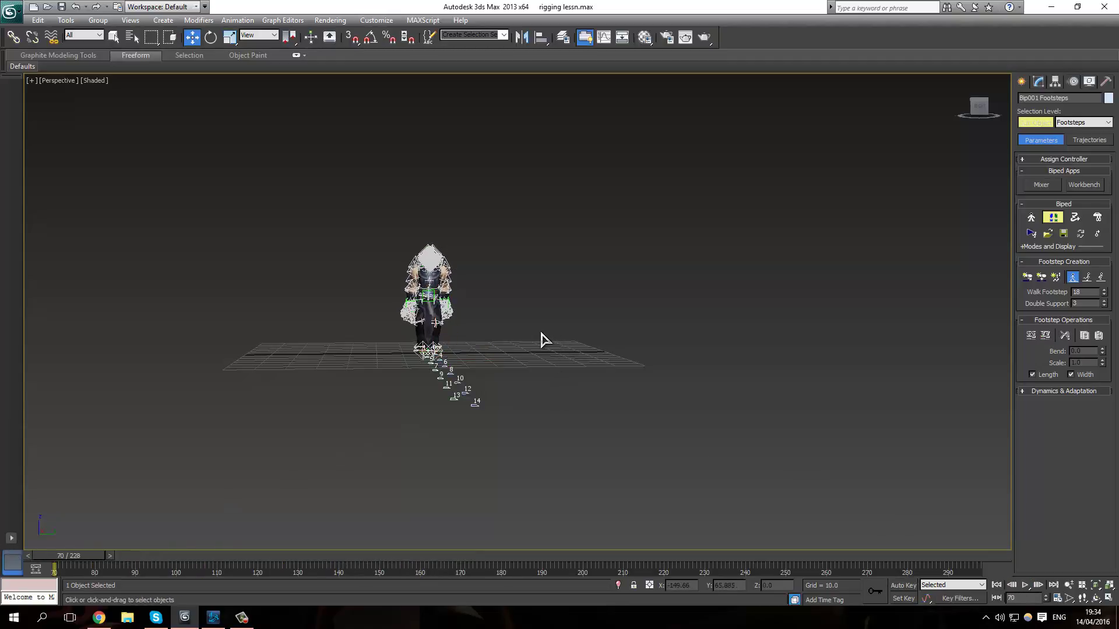
scroll(497, 320, up, 4)
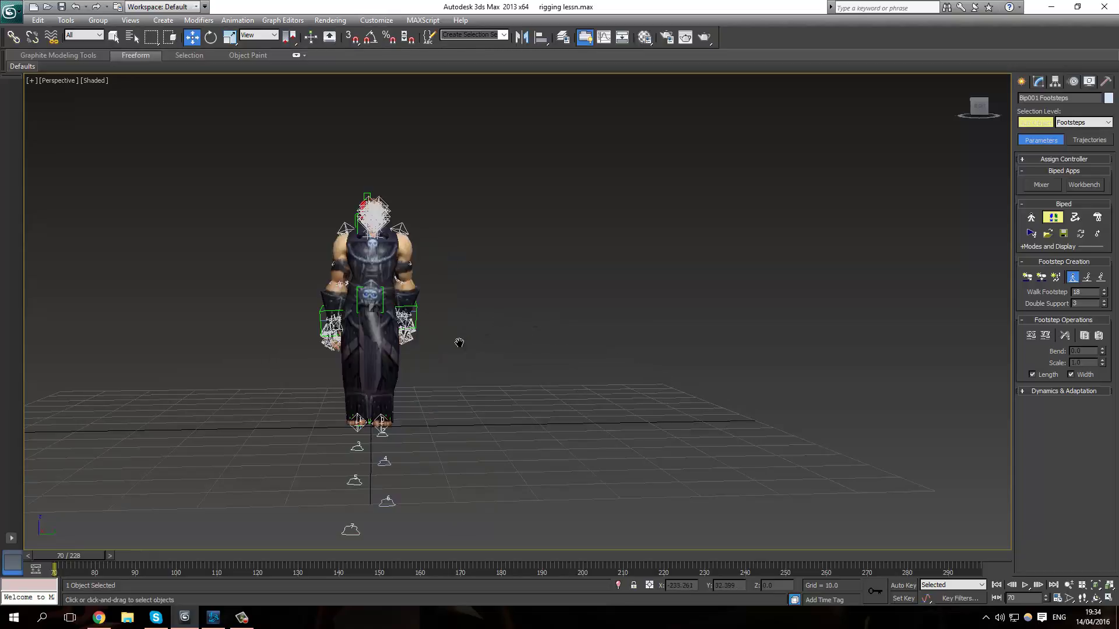
scroll(460, 342, down, 3)
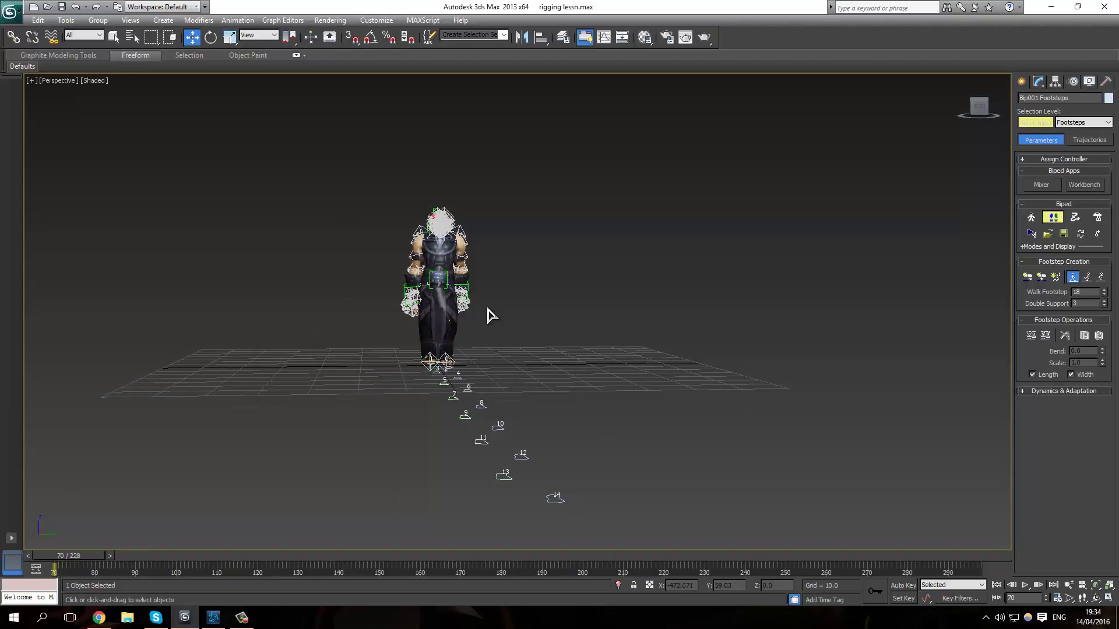
scroll(645, 305, up, 4)
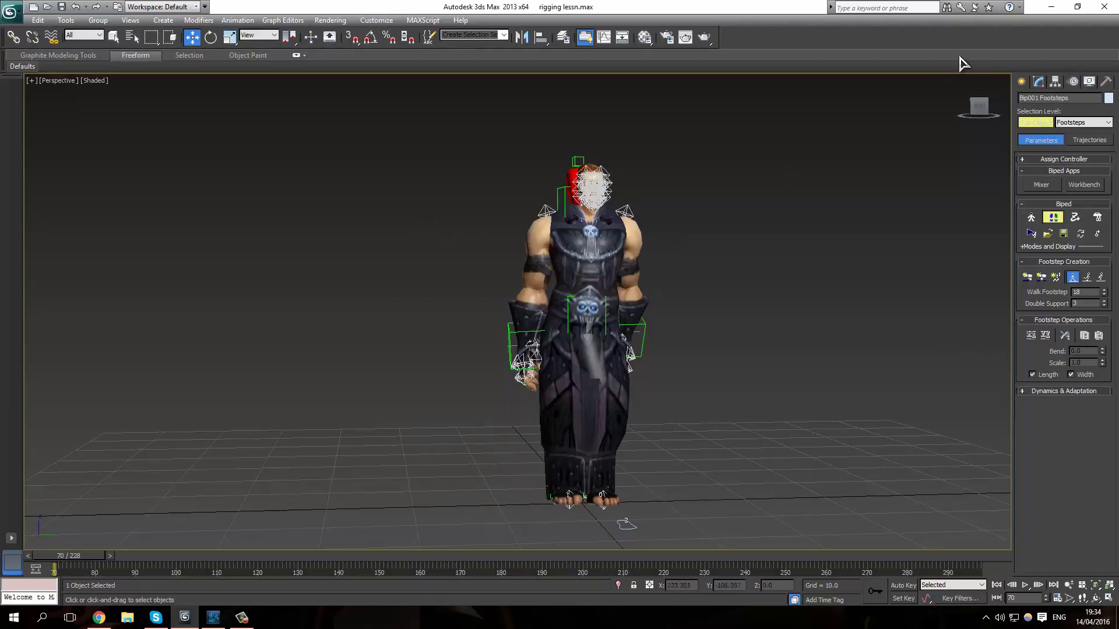
Leave Footstep Mode and select the character mesh to examine its hands and body from the side.
click(1021, 81)
click(582, 349)
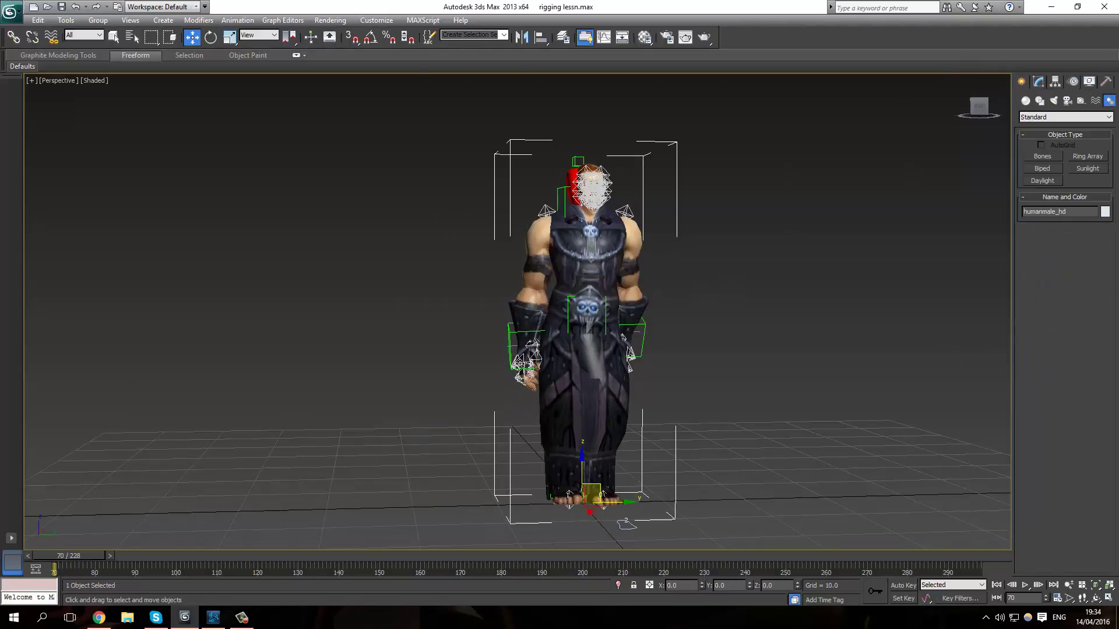
scroll(562, 384, up, 3)
alt+middle_drag(562, 385, 618, 385)
scroll(561, 384, up, 5)
scroll(561, 385, down, 3)
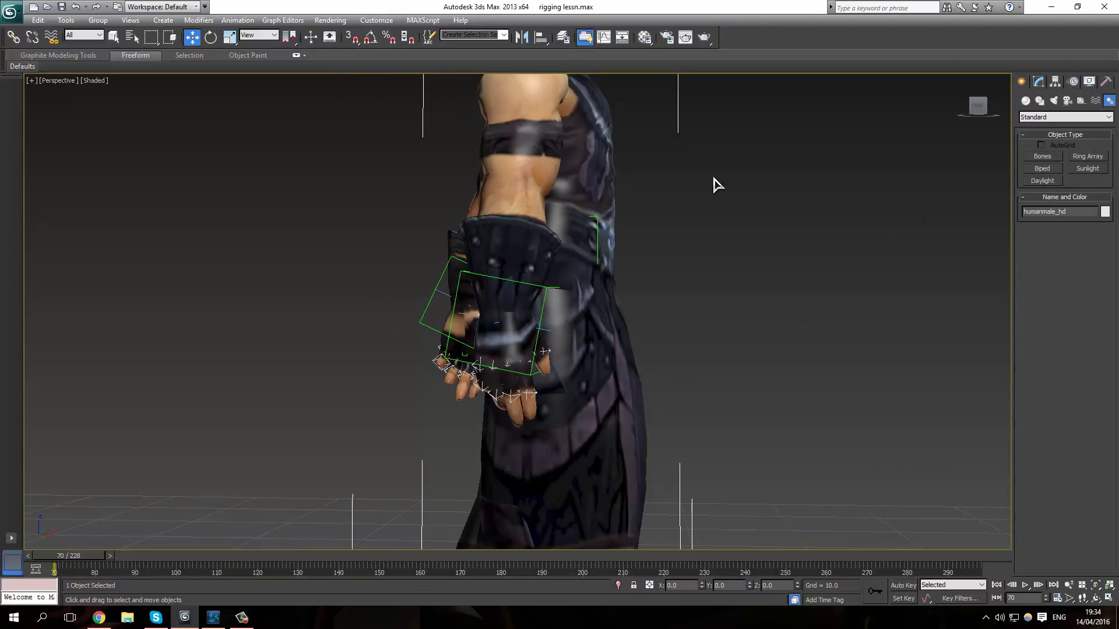
scroll(617, 229, down, 6)
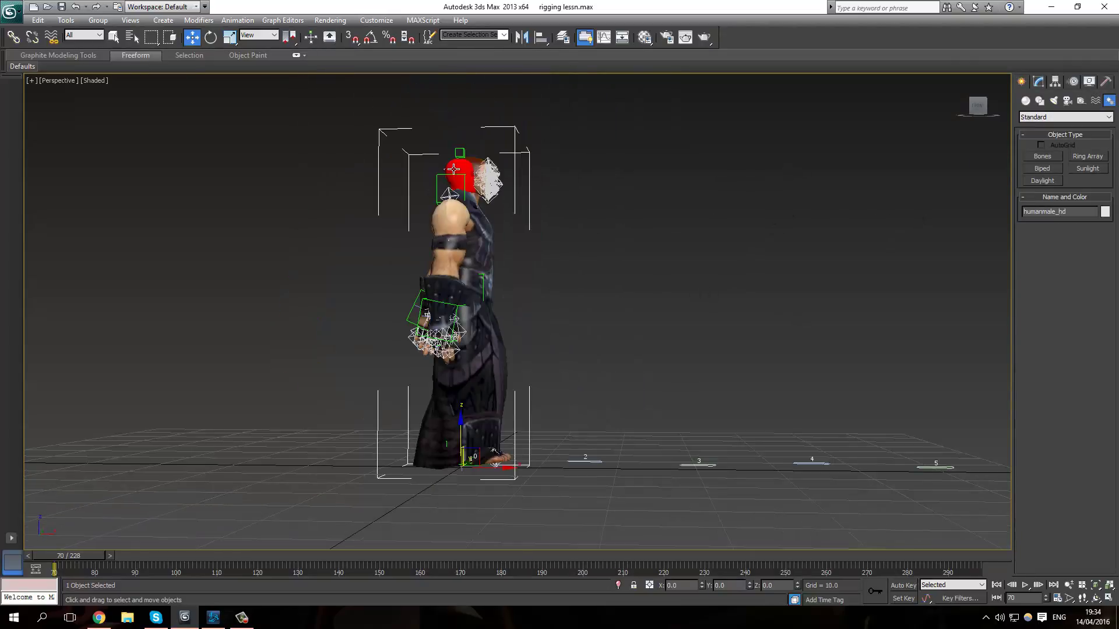
Select the biped's head and make a test render of the character's upper body at frame 70.
click(454, 169)
scroll(527, 232, up, 5)
middle_drag(537, 243, 575, 424)
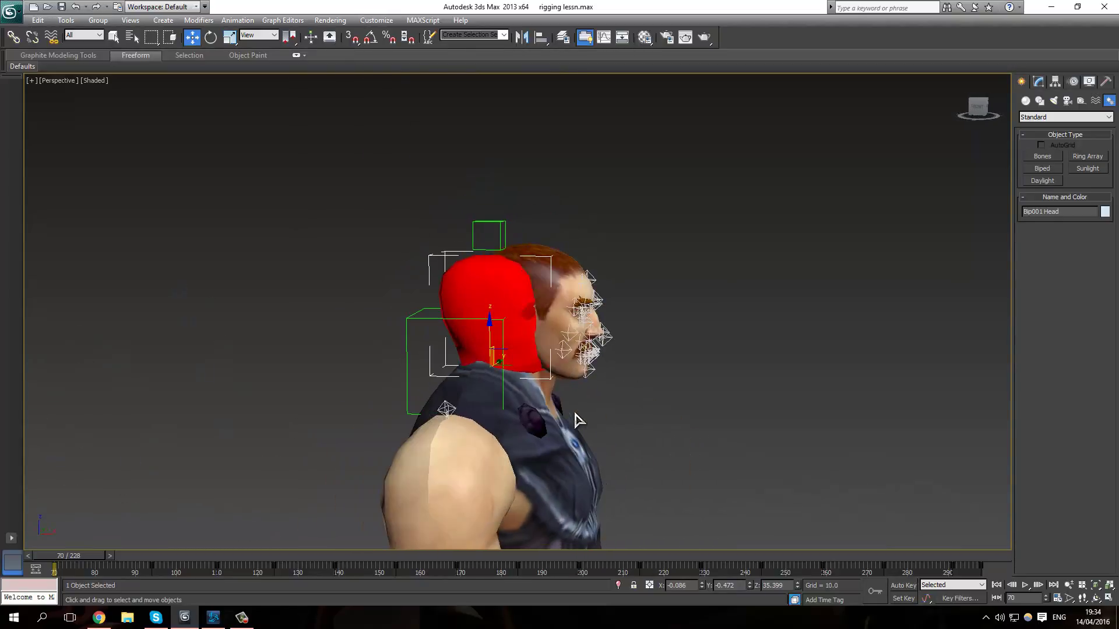
key(shift+q)
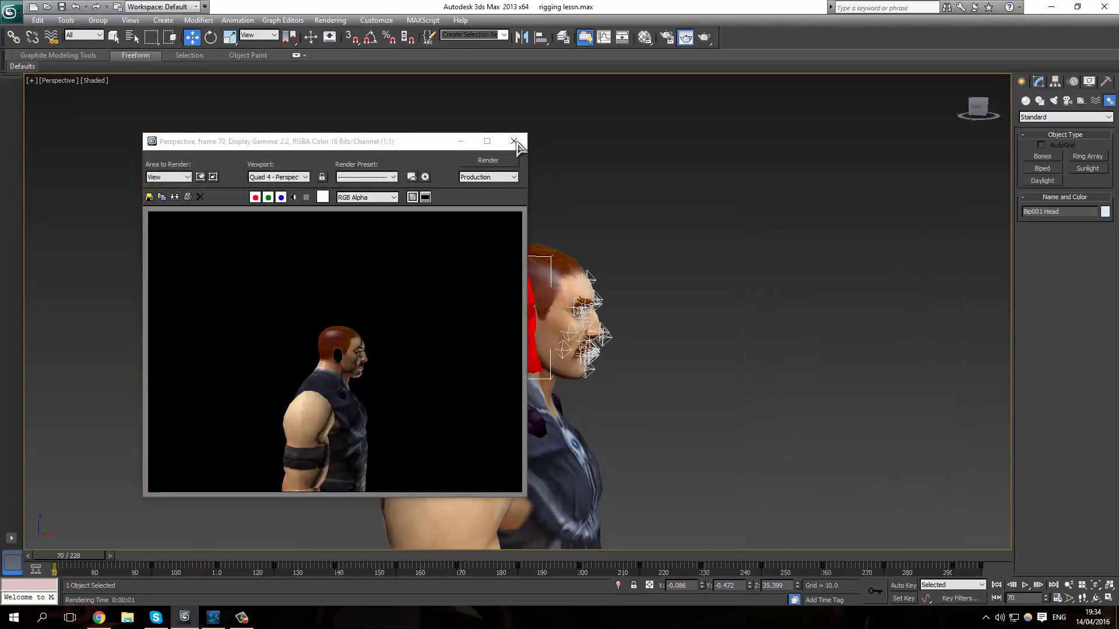
click(514, 141)
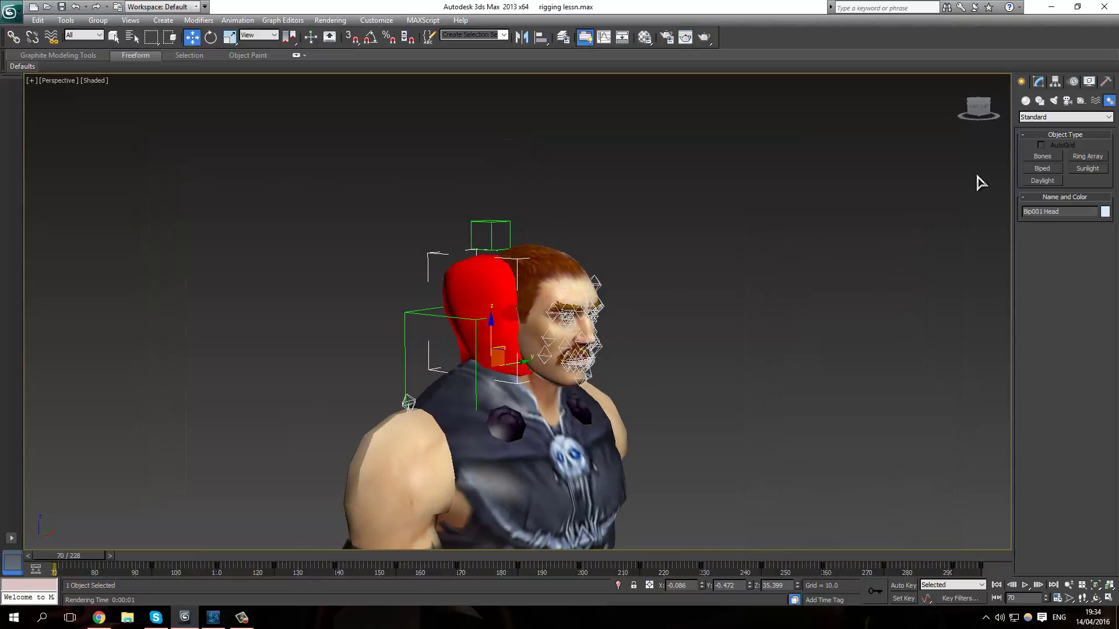
Load the jog_R90 motion file from the BipedCrowd folder onto the biped.
click(1056, 81)
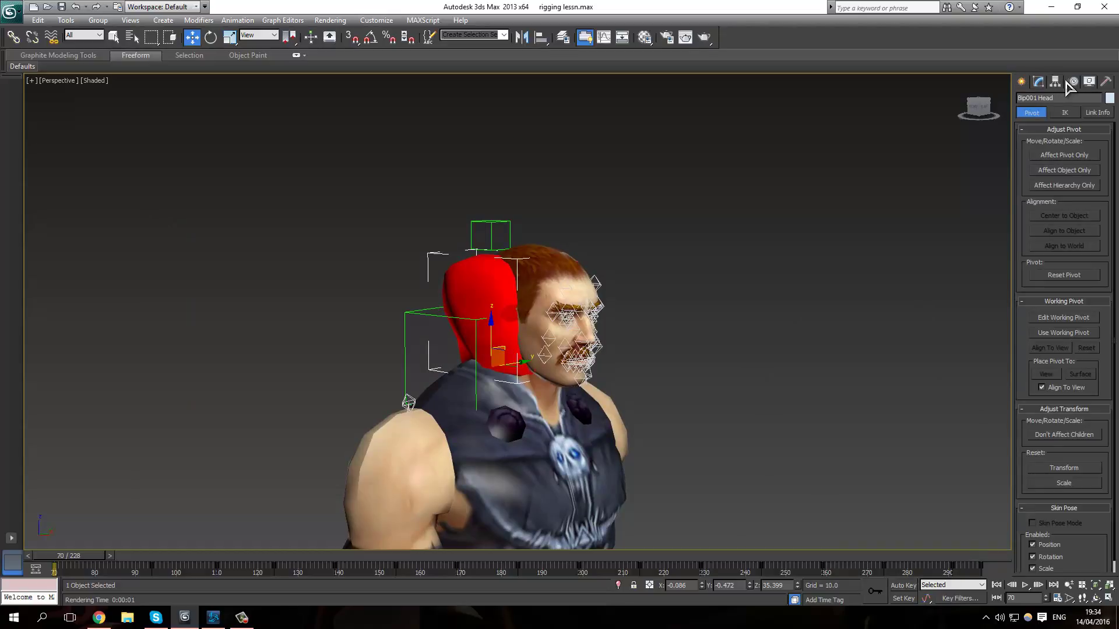
click(1071, 81)
click(1047, 233)
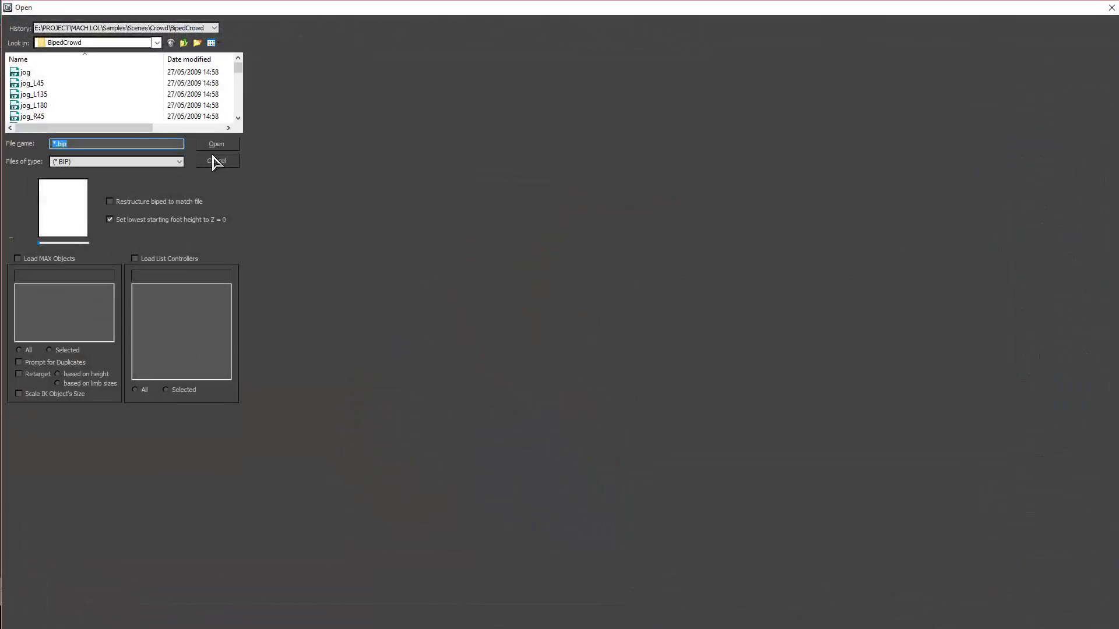
click(88, 107)
scroll(88, 107, down, 1)
click(64, 94)
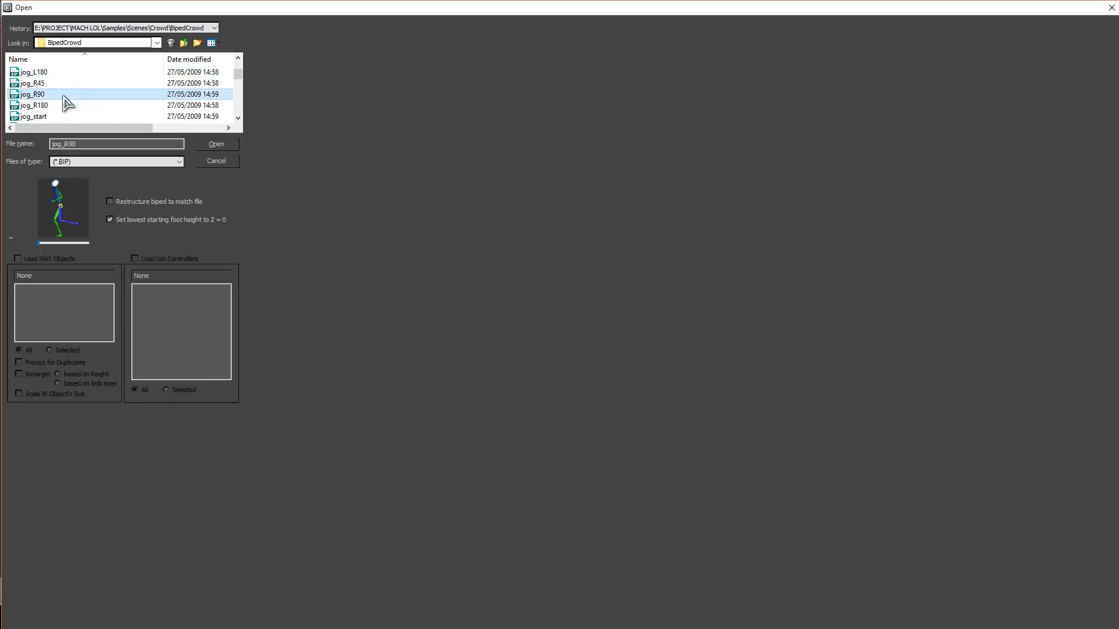
double_click(63, 95)
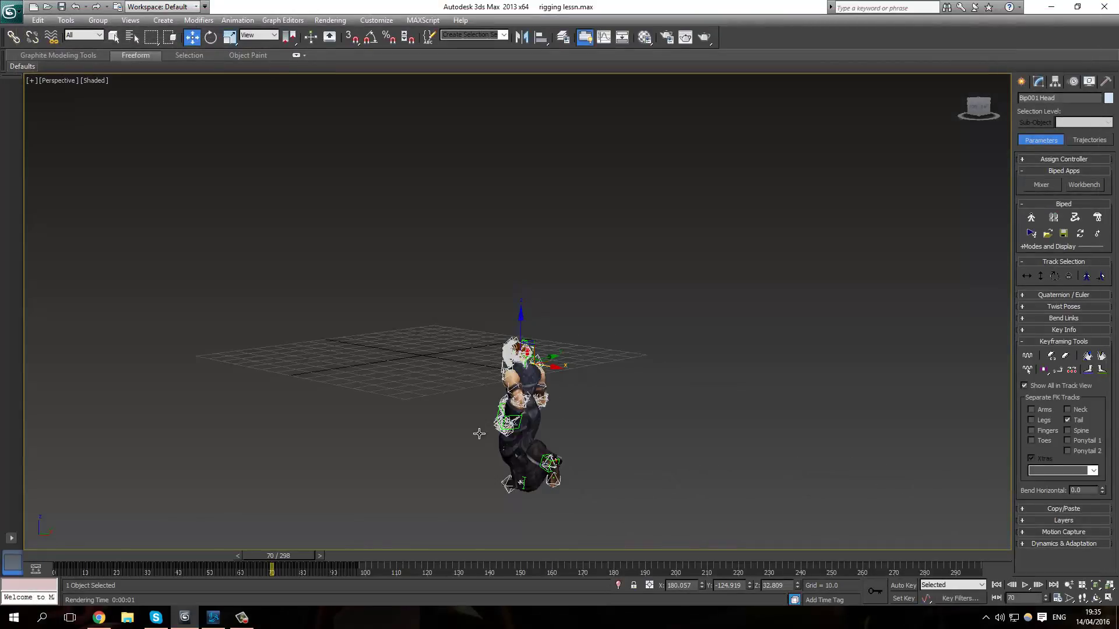
Move the animation to frame 0 and clear the selection.
drag(282, 559, 1, 547)
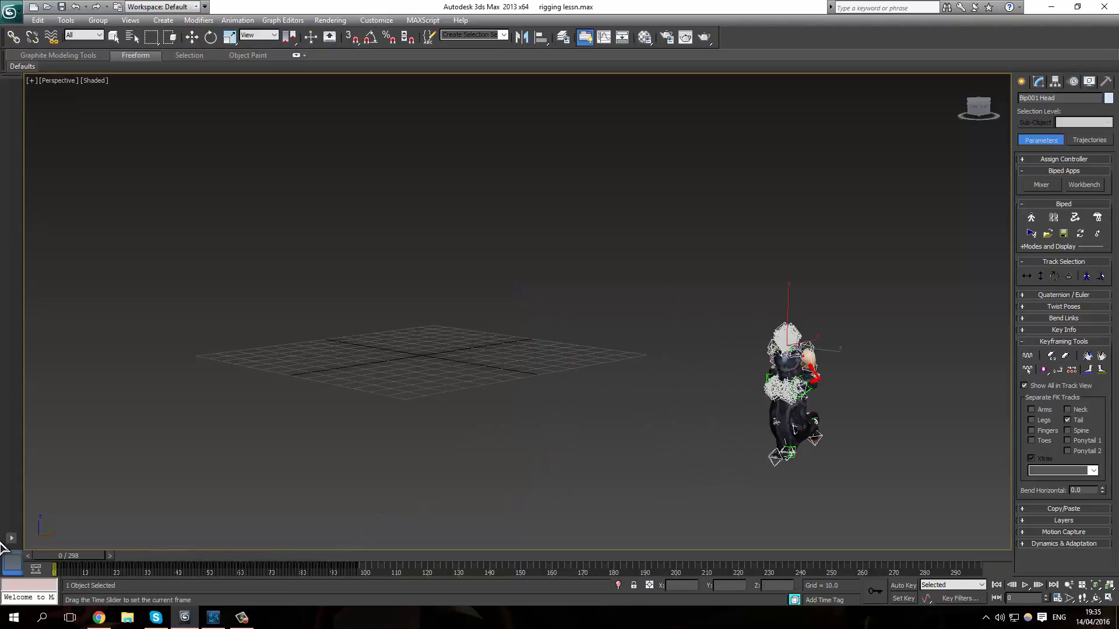
key(w)
drag(70, 563, 40, 535)
middle_drag(682, 382, 604, 377)
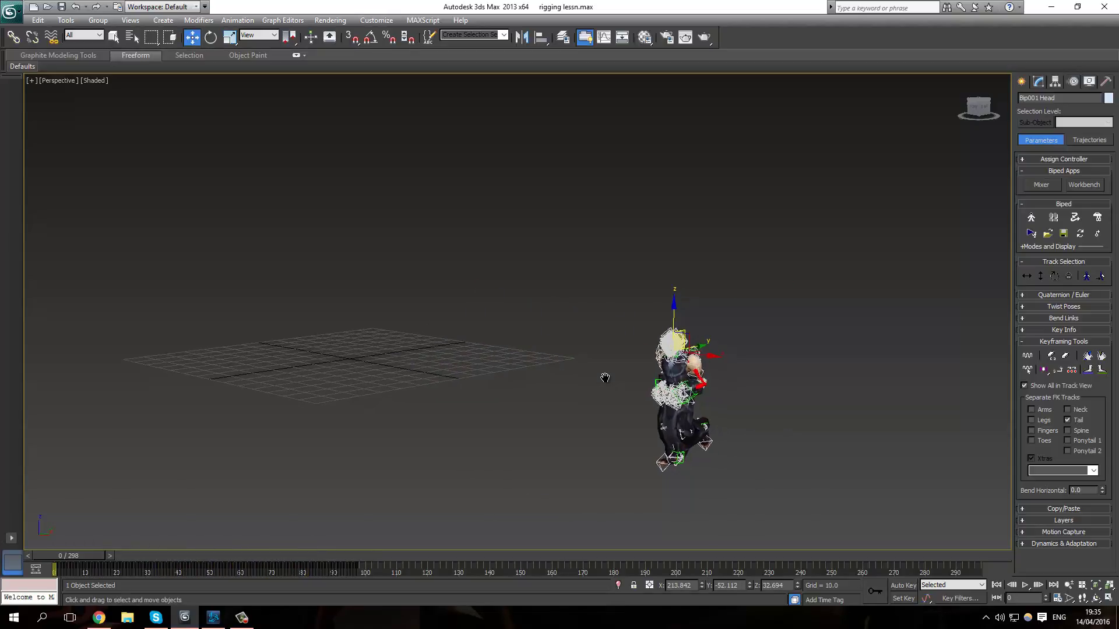
alt+middle_drag(716, 421, 586, 394)
click(585, 395)
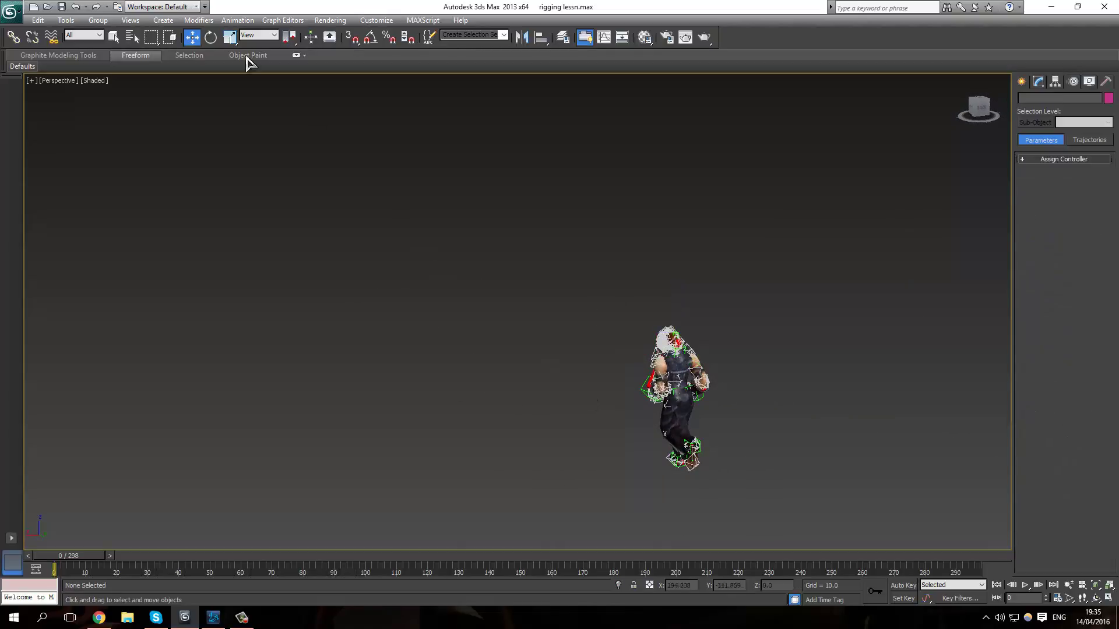
Select the helper bone at the character's head and frame it to examine the jogging pose from behind.
key(d)
alt+middle_drag(474, 324, 375, 364)
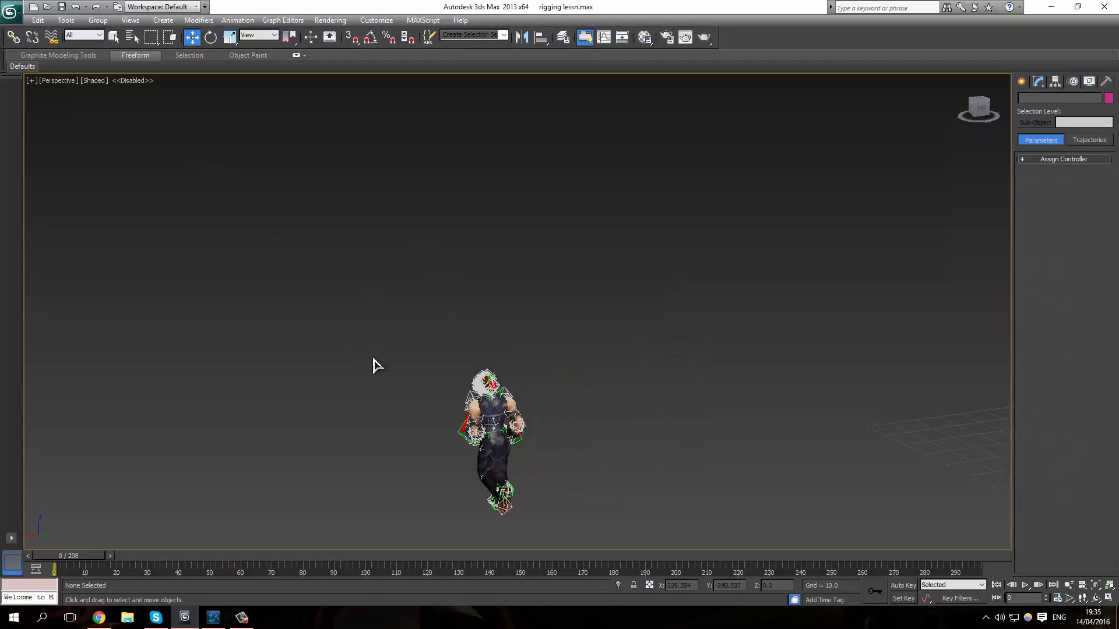
alt+middle_drag(458, 371, 440, 398)
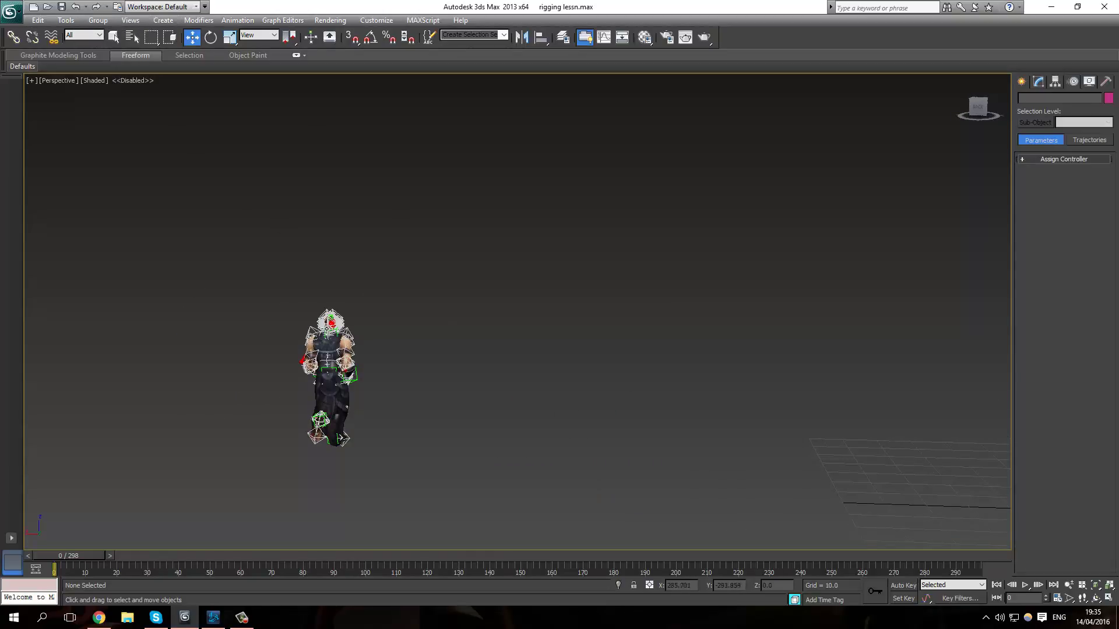
click(331, 322)
key(z)
scroll(444, 375, down, 5)
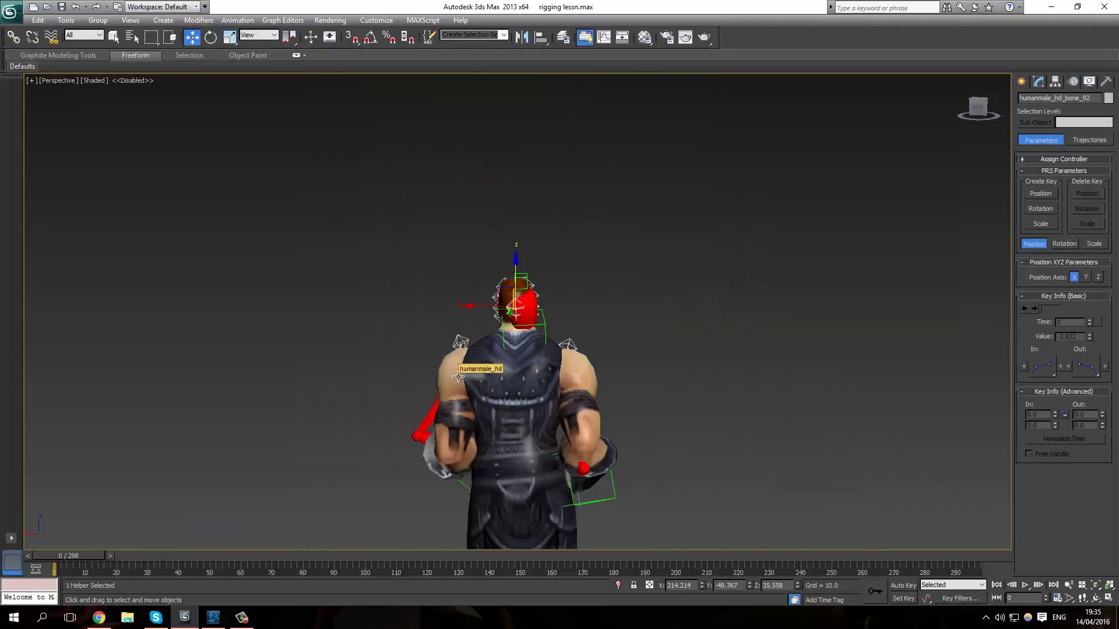
scroll(459, 377, down, 5)
middle_drag(503, 376, 506, 368)
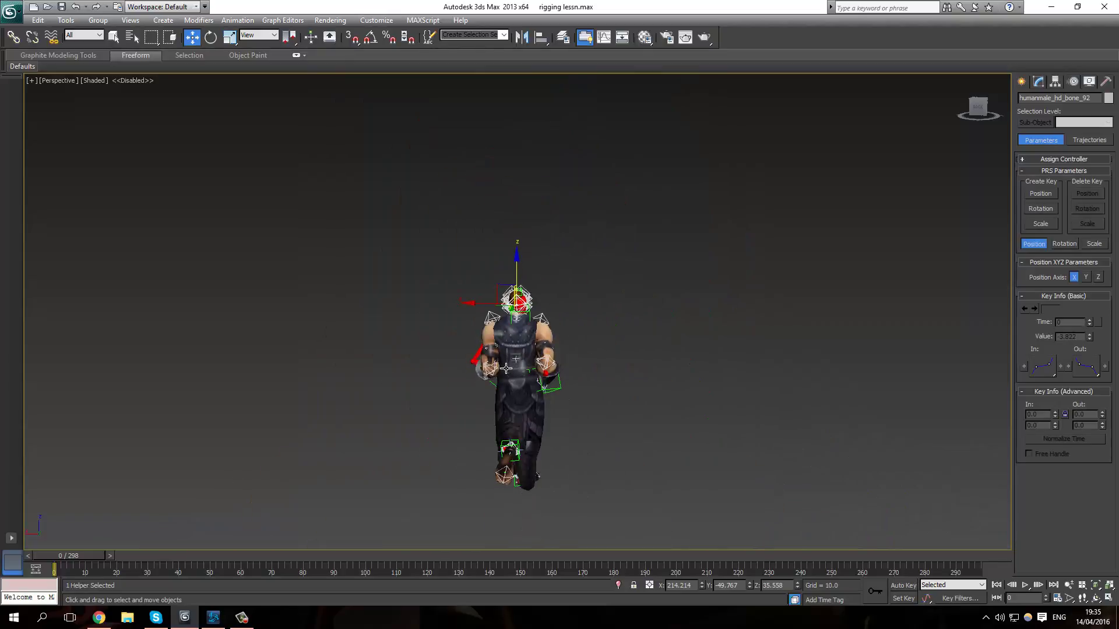
Create a camera from a raised side view of the character and switch the viewport back to Perspective.
scroll(600, 344, up, 2)
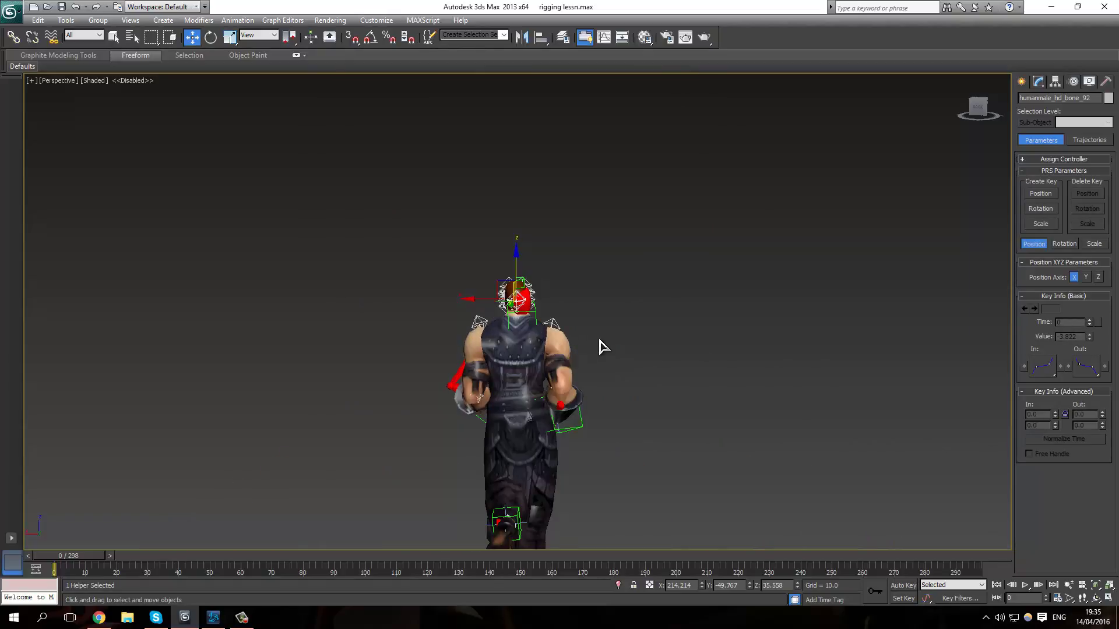
alt+middle_drag(600, 343, 536, 363)
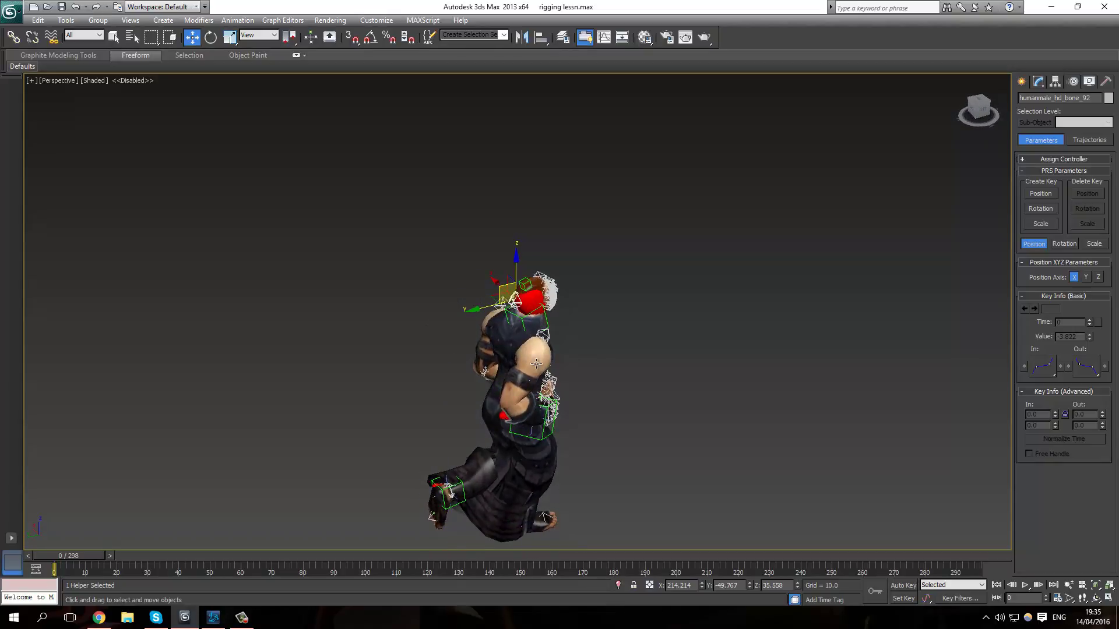
key(ctrl+c)
key(p)
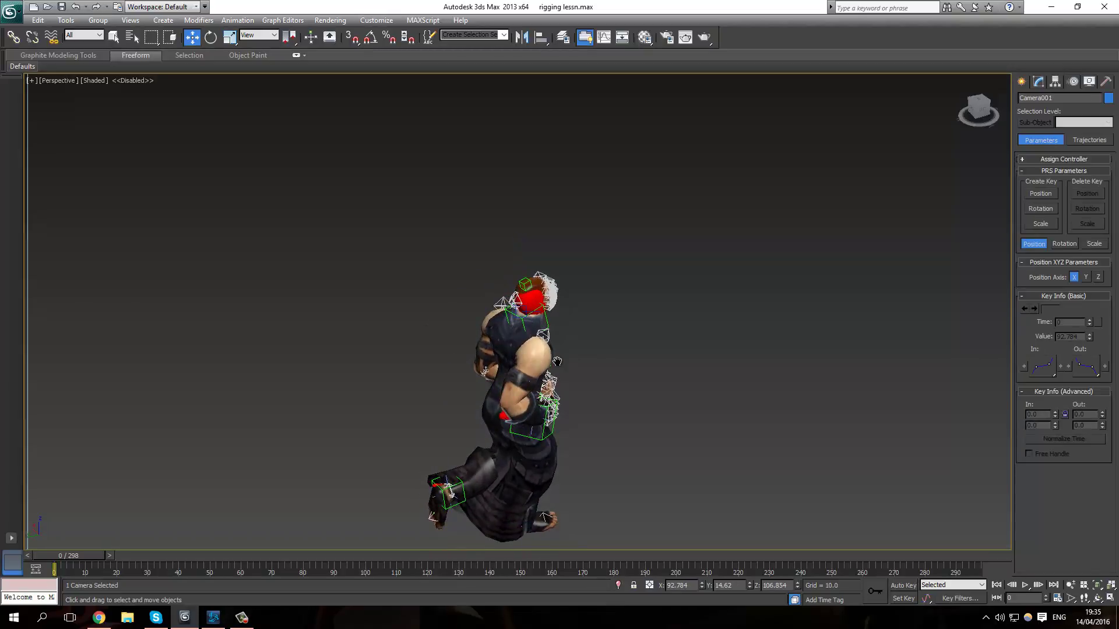
Link the camera to the biped's root object Bip001 as its parent.
key(z)
scroll(610, 361, down, 8)
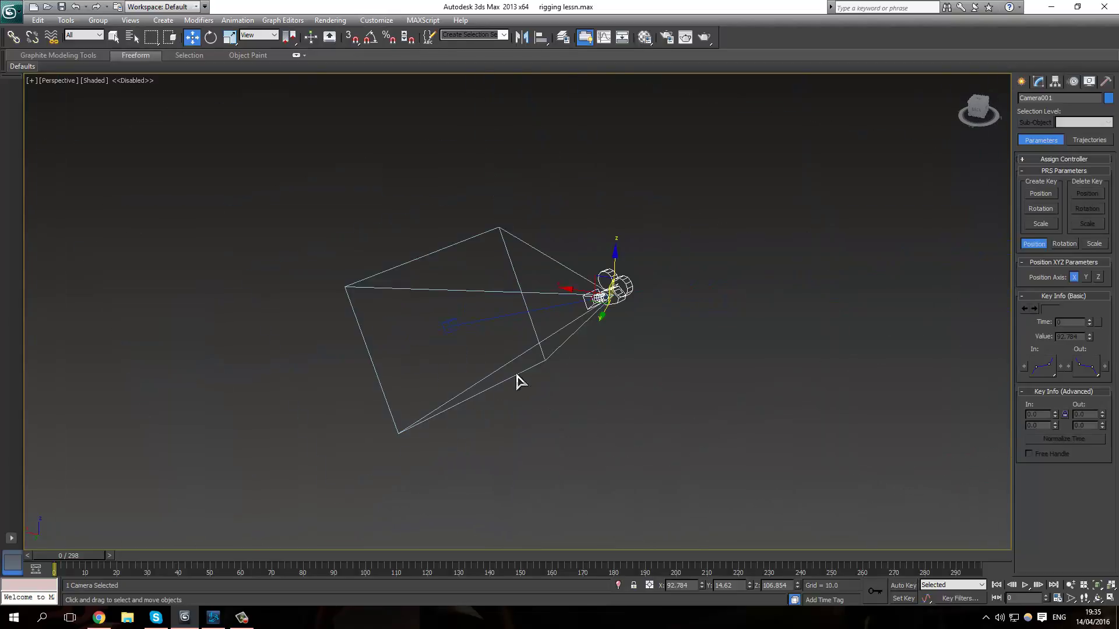
click(552, 322)
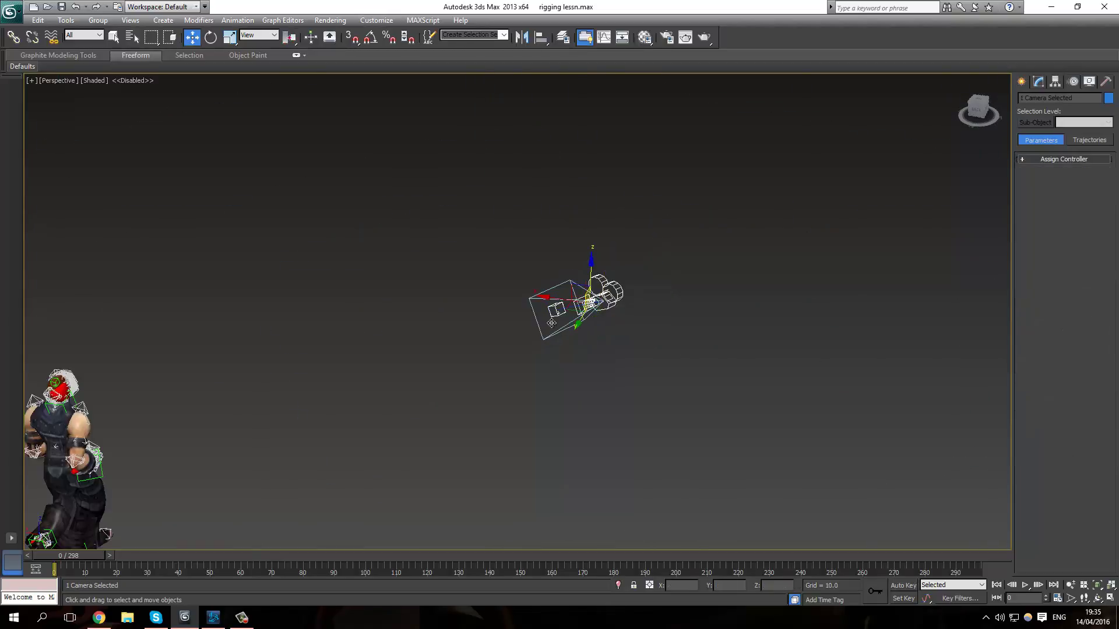
middle_drag(502, 355, 606, 323)
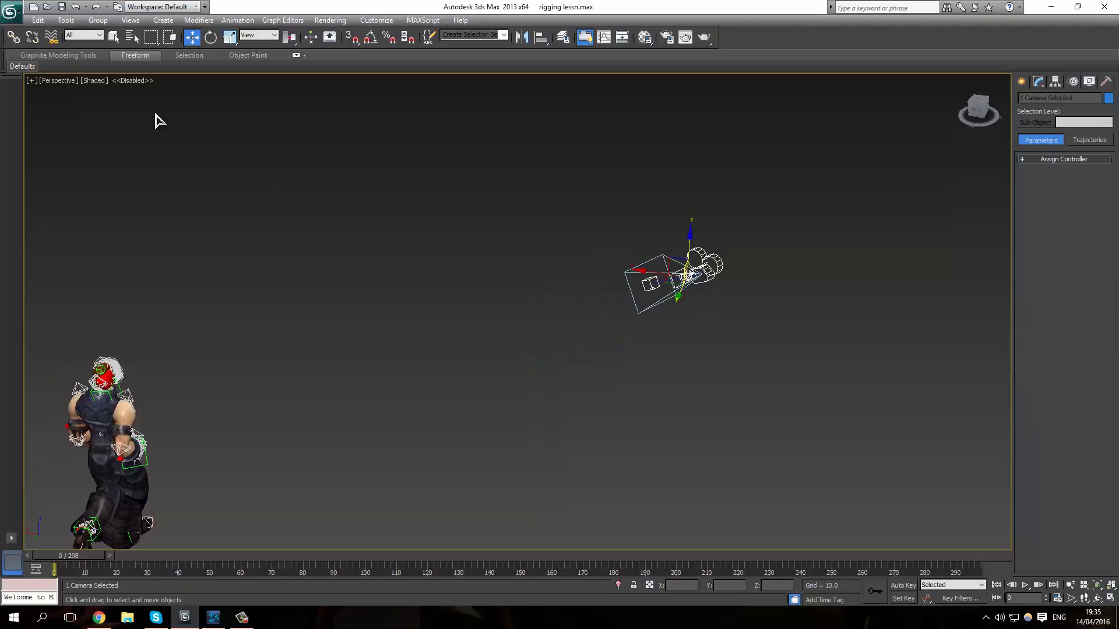
click(13, 37)
click(132, 38)
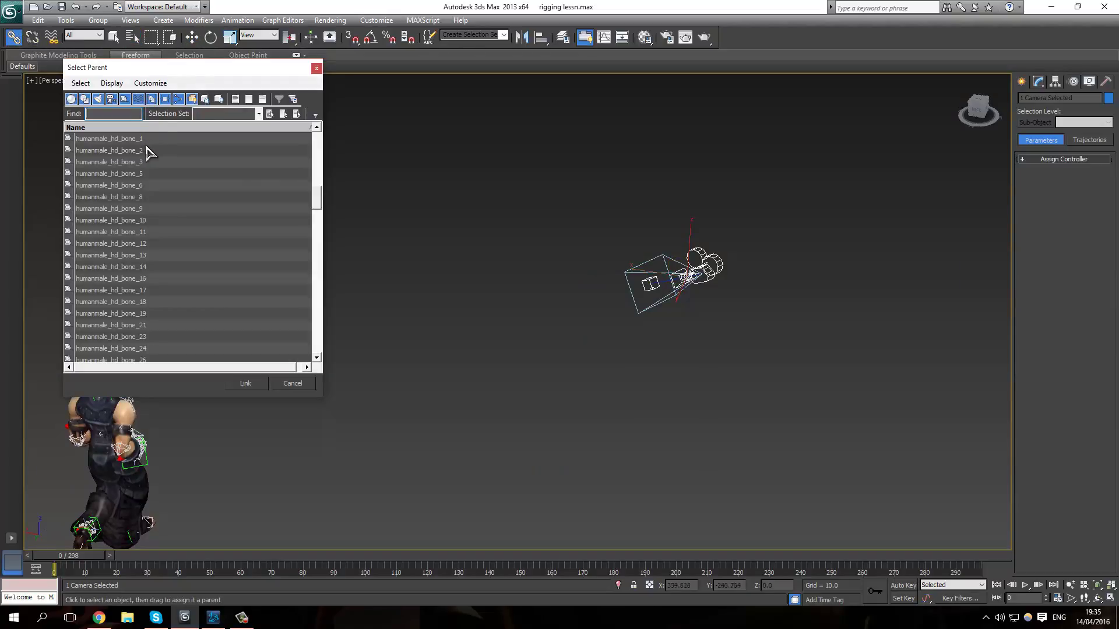
drag(319, 204, 318, 140)
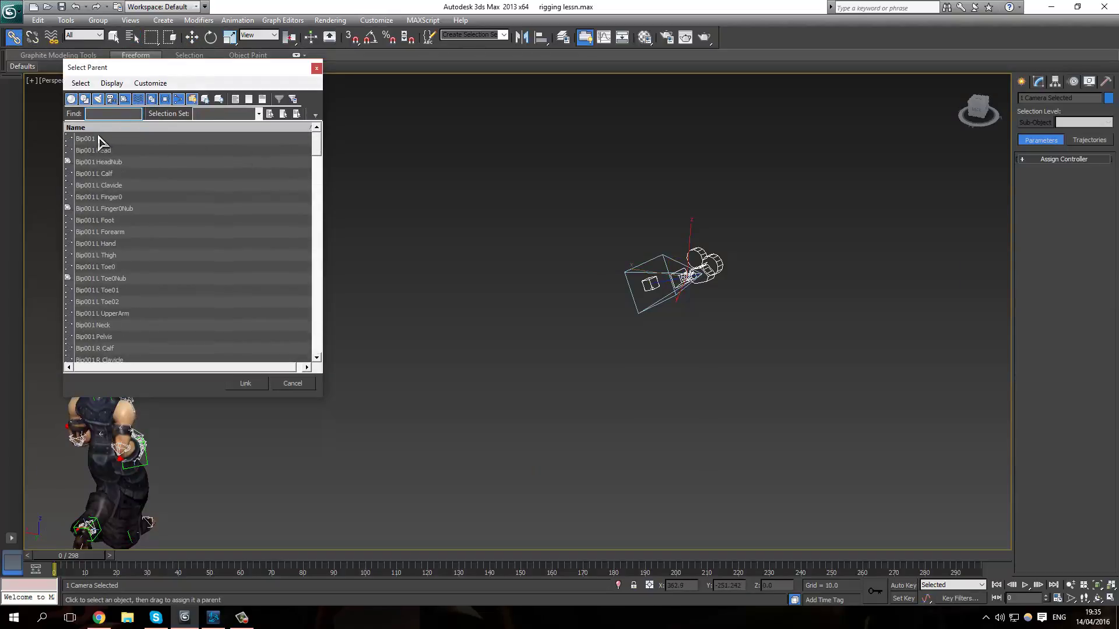
double_click(98, 140)
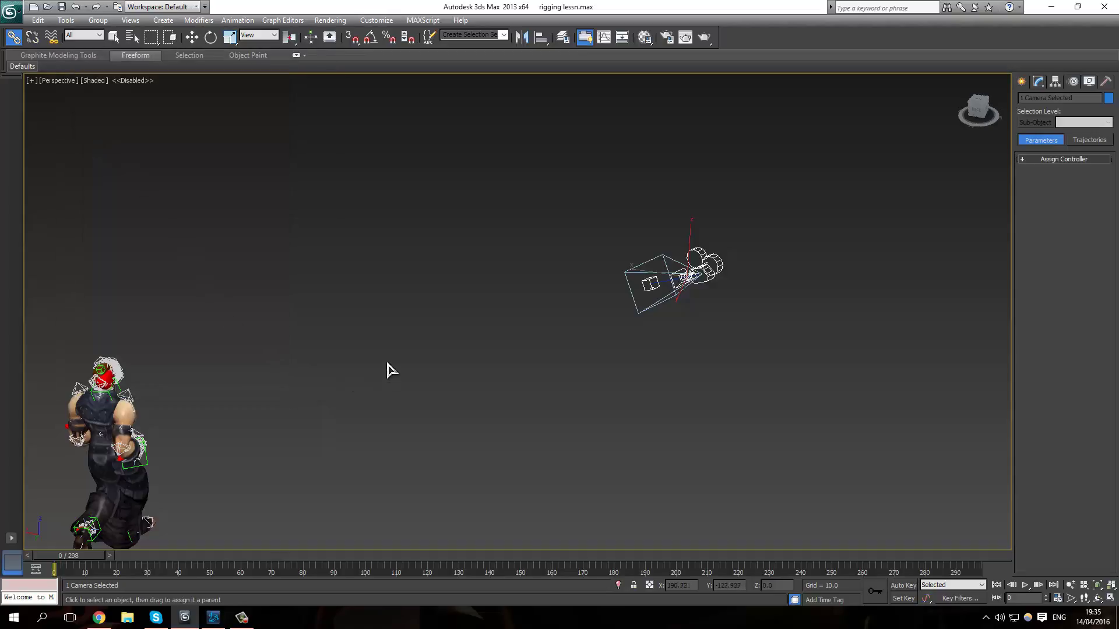
Play the jog animation through the Camera001 view and return to frame 0.
alt+middle_drag(390, 370, 437, 377)
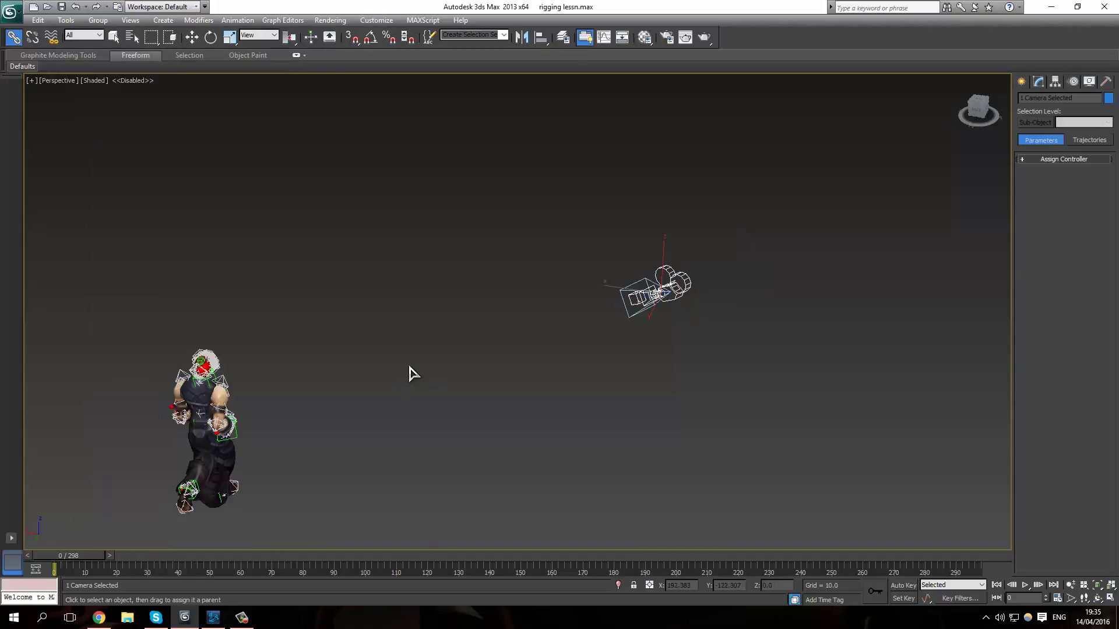
click(70, 84)
mouse_move(93, 94)
click(236, 95)
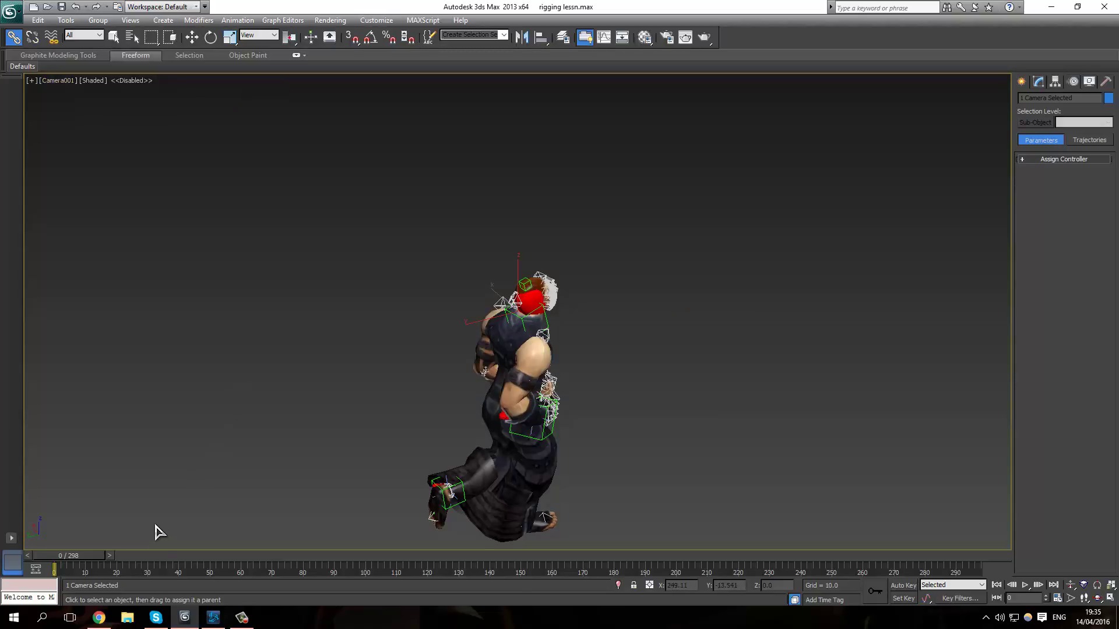
click(1026, 585)
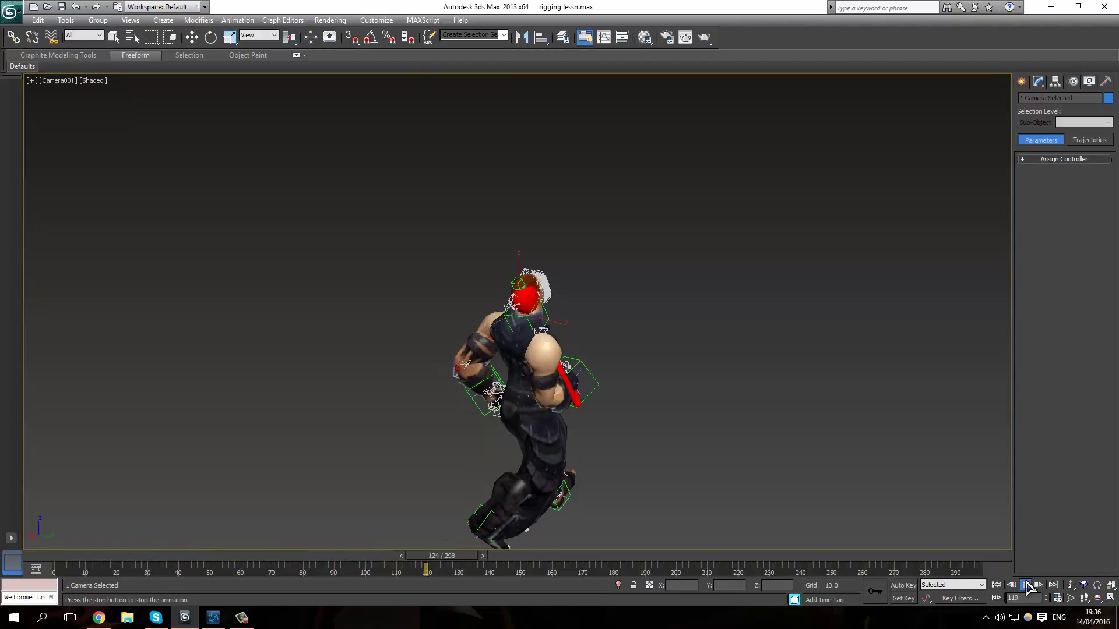
click(1026, 586)
drag(483, 565, 10, 540)
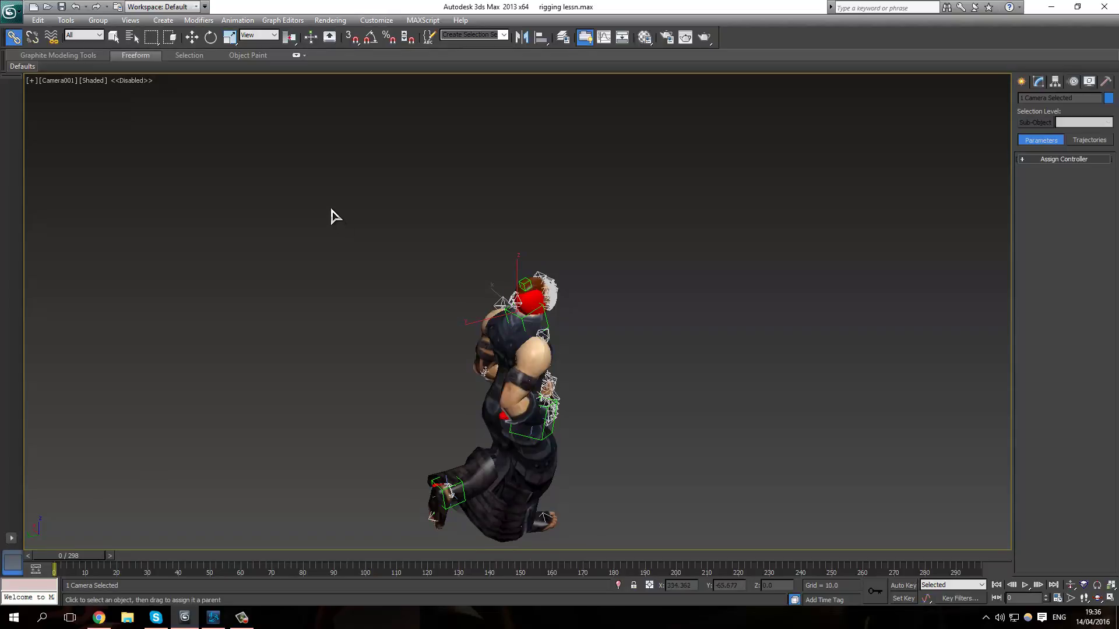
Toggle the Enable Transparency option for the viewport display and clear the selection.
click(131, 20)
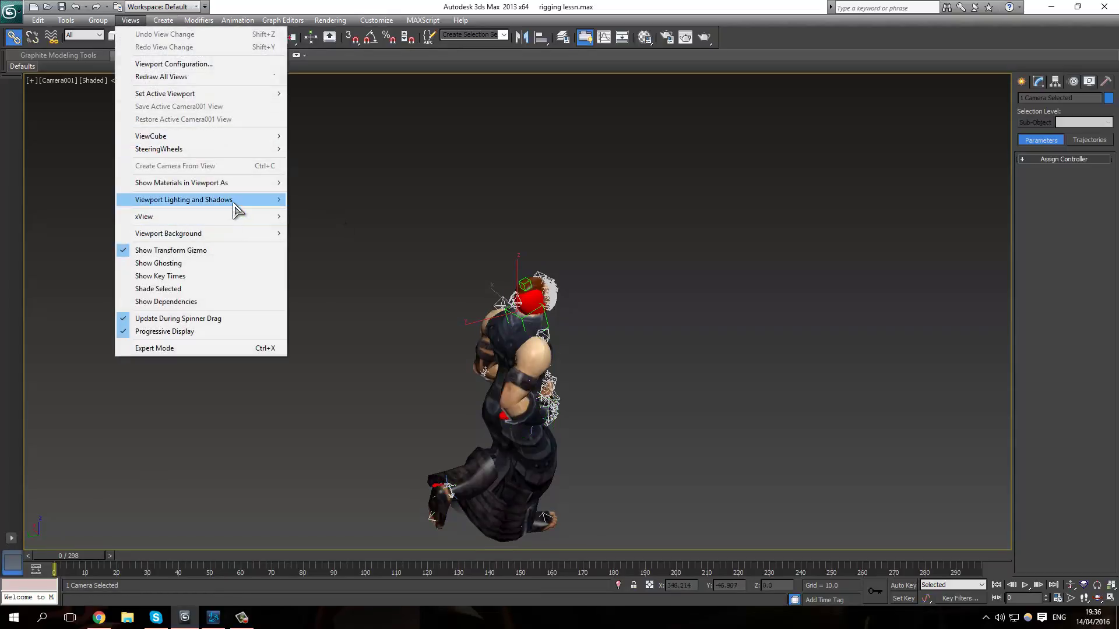
mouse_move(236, 201)
mouse_move(198, 183)
click(306, 184)
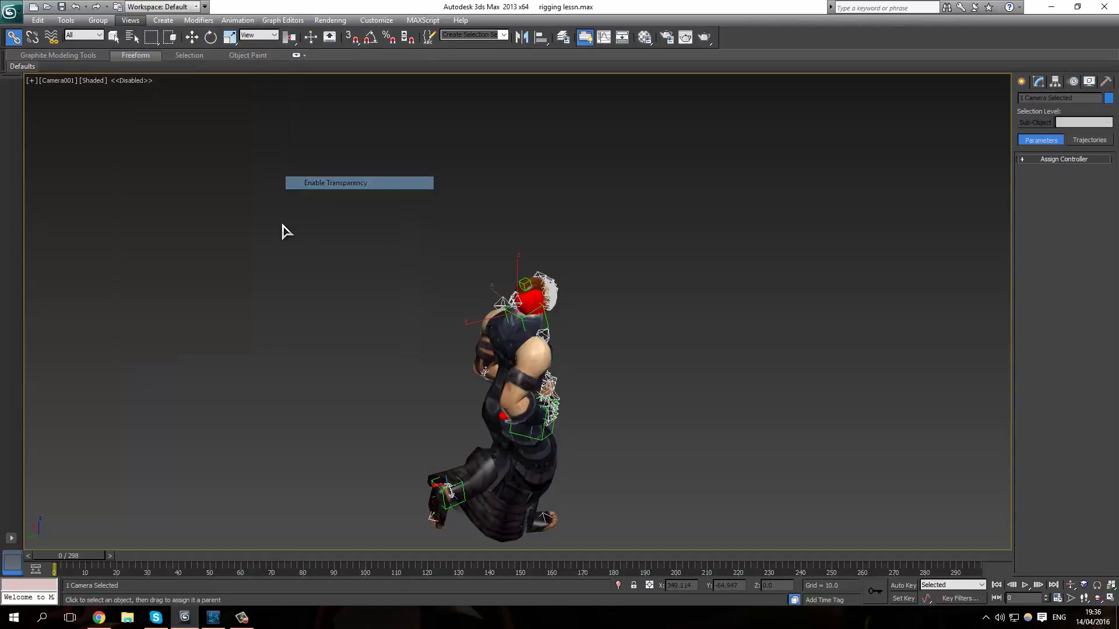
click(362, 373)
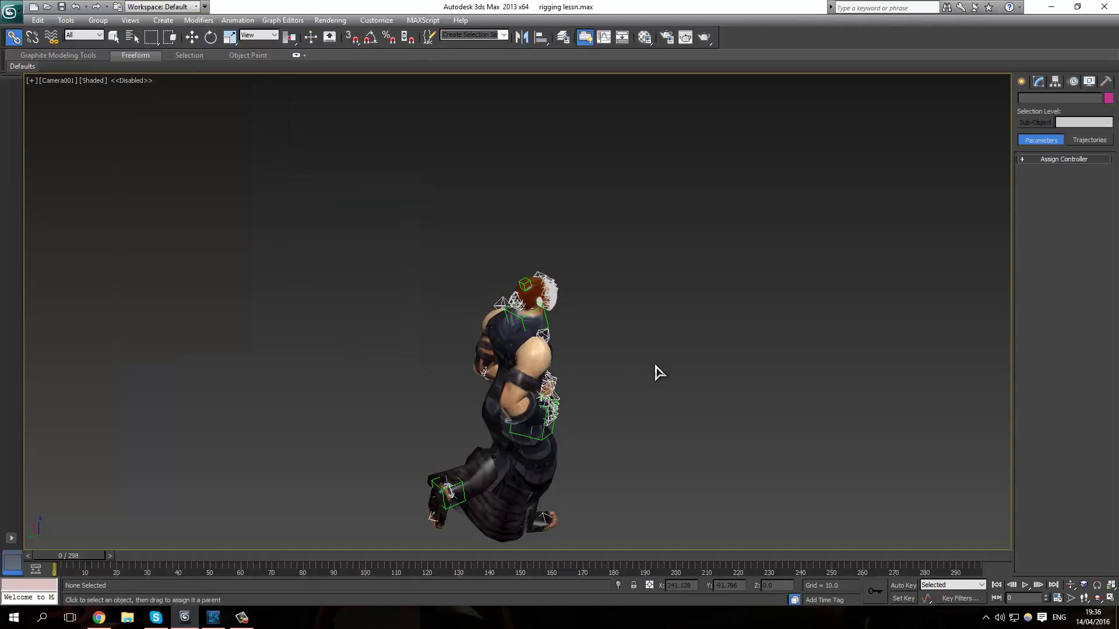
Render a test image of the camera view at frame 0, close it and play the animation through the camera.
key(shift+q)
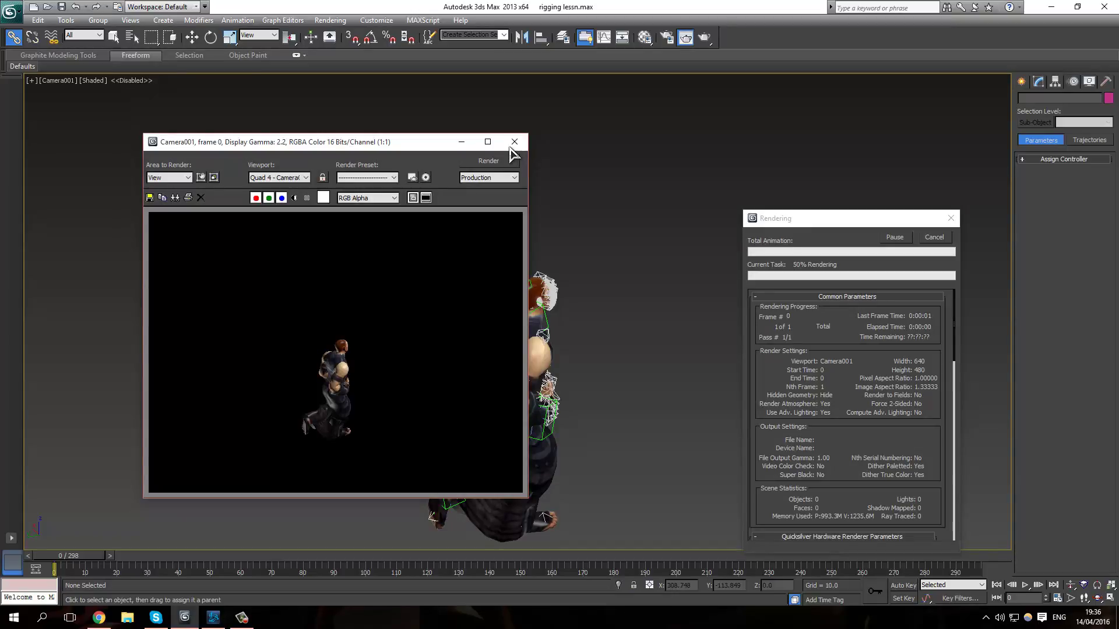
click(514, 142)
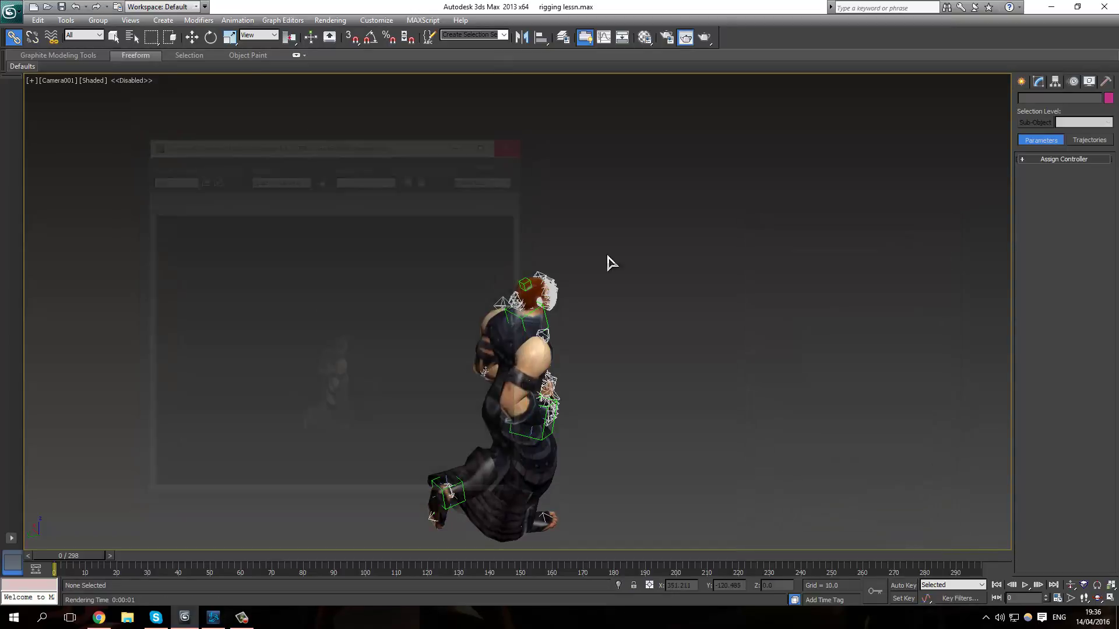
click(1025, 587)
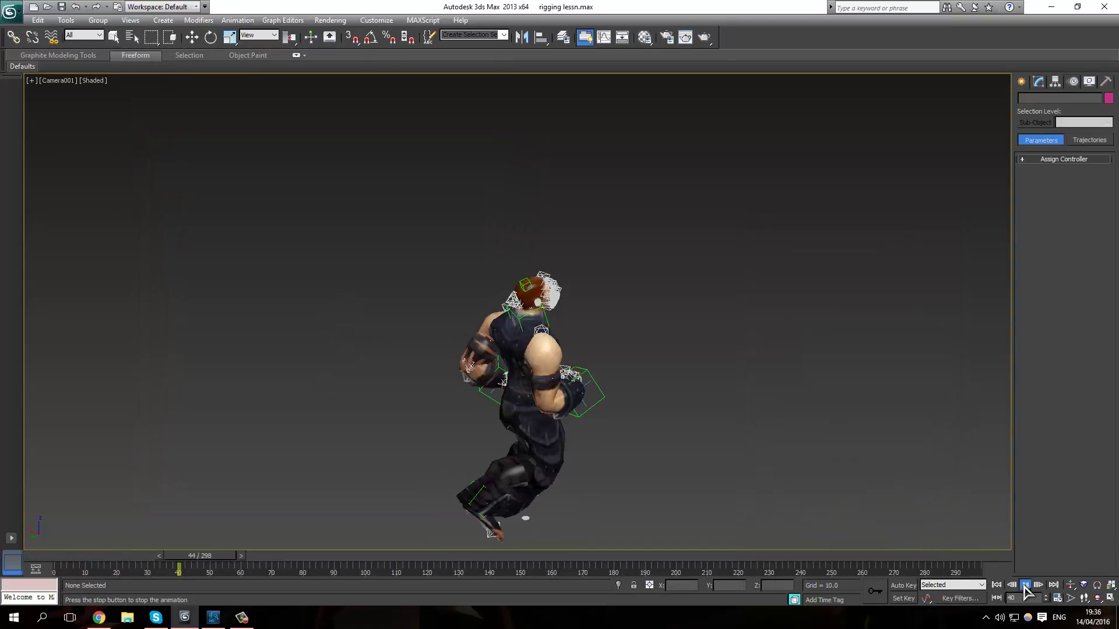
click(1025, 588)
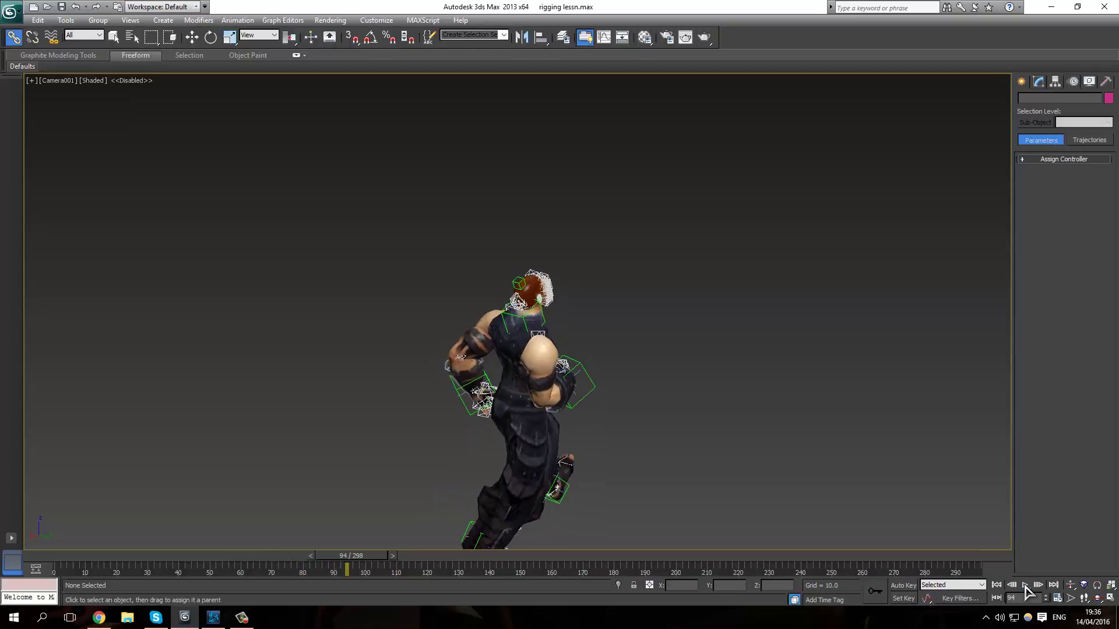
In the Perspective view, scrub the animation from frame 0 to frame 9 to examine how the linked camera moves with the character.
key(p)
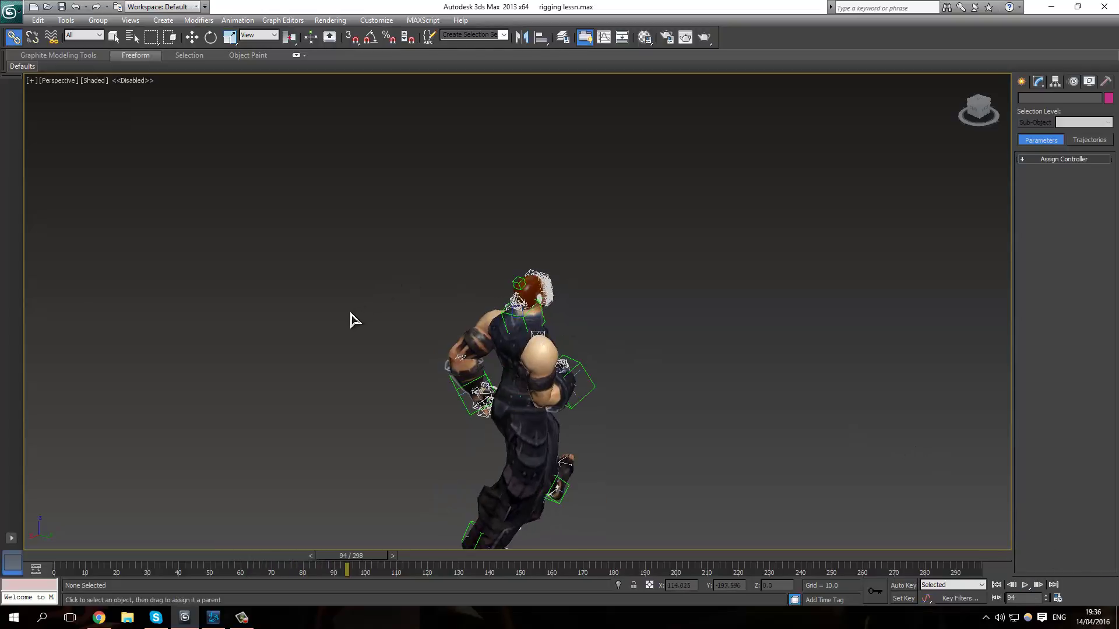
alt+middle_drag(353, 318, 462, 424)
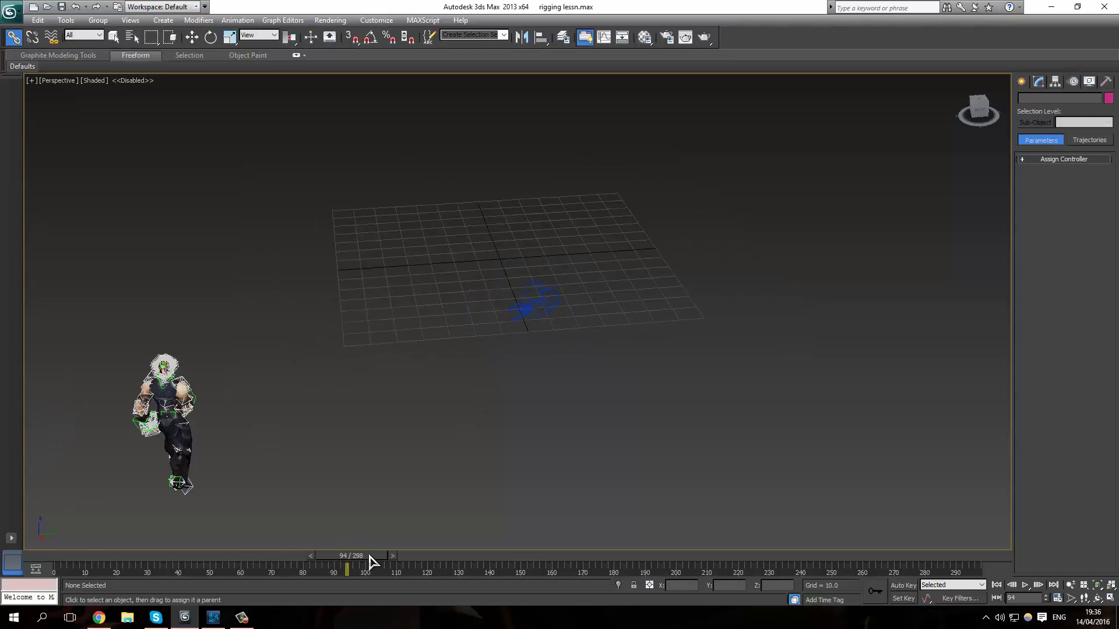
drag(368, 555, 8, 553)
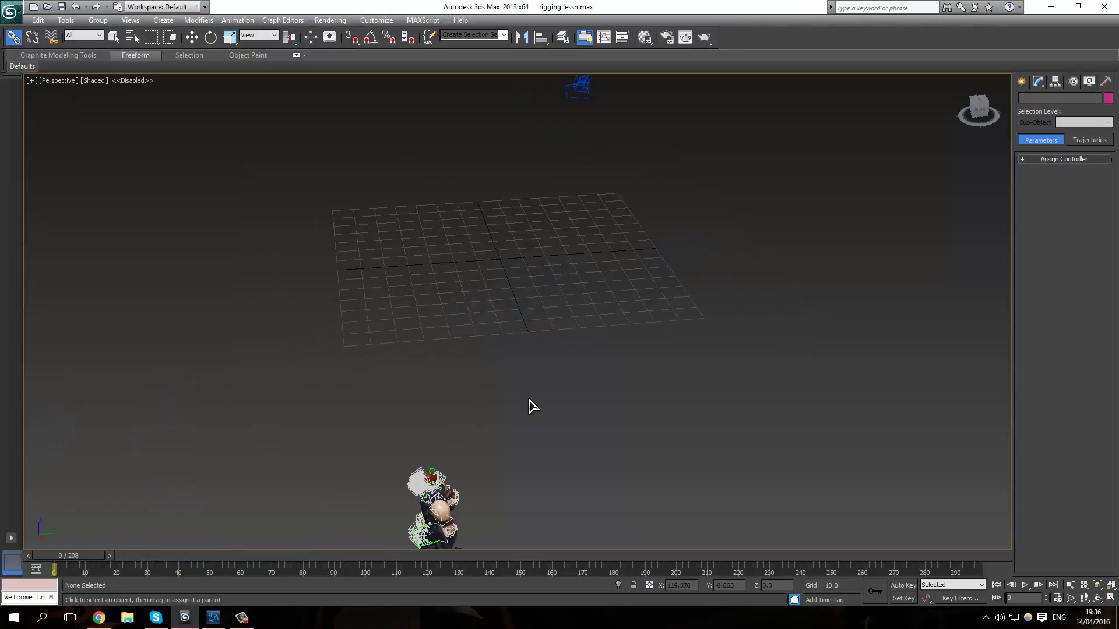
alt+middle_drag(529, 408, 533, 373)
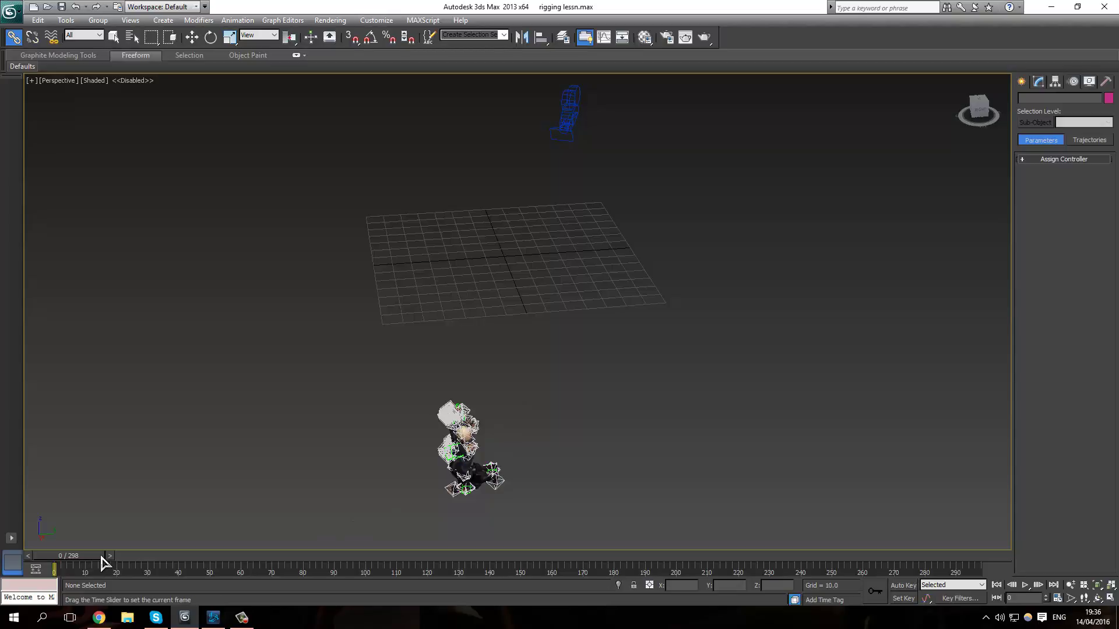
mouse_move(102, 557)
mouse_down()
mouse_move(330, 552)
mouse_move(95, 553)
mouse_up()
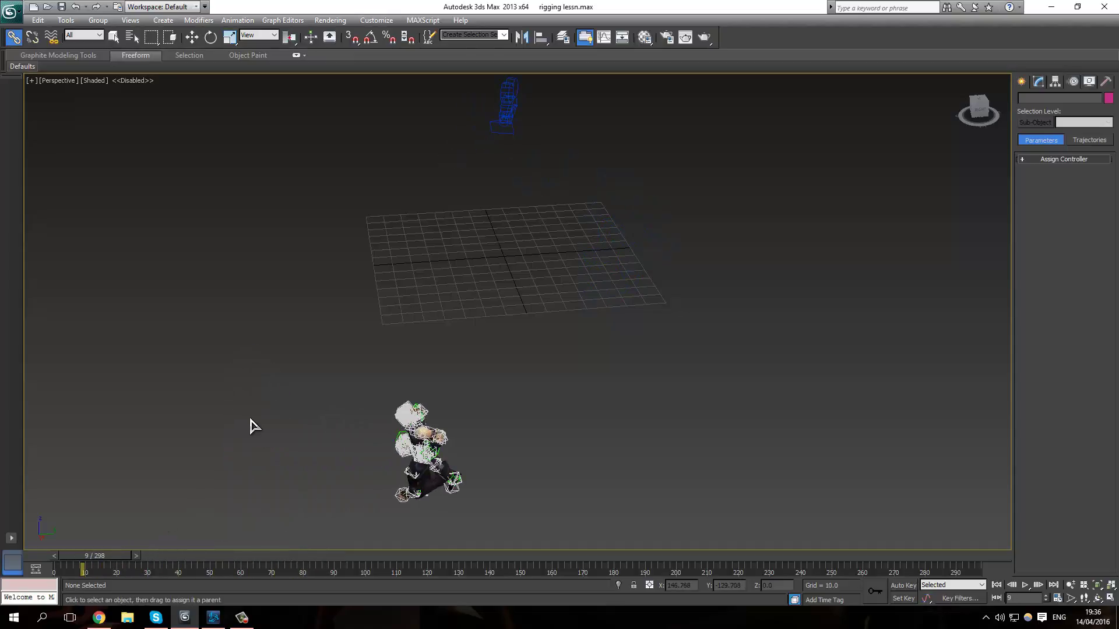